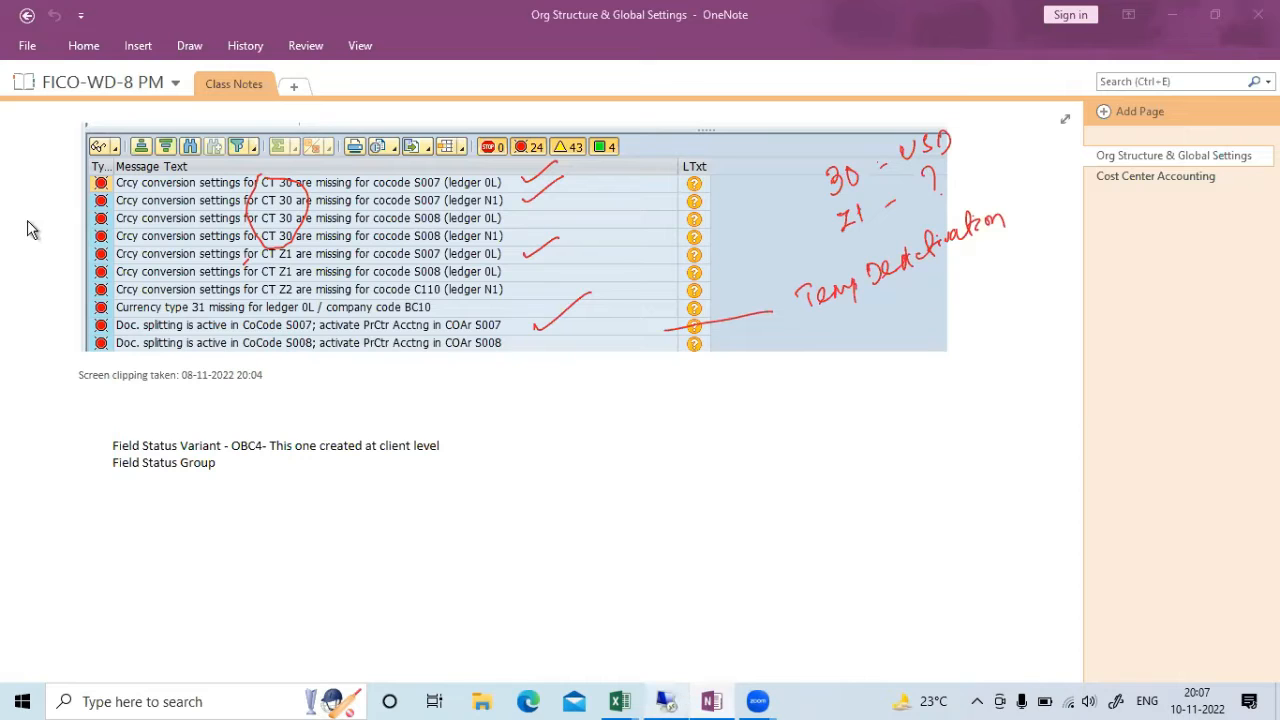
Expand the Expenses G/L accounts of S007 in FS00, then go back to SAP Easy Access
left_click(666, 701)
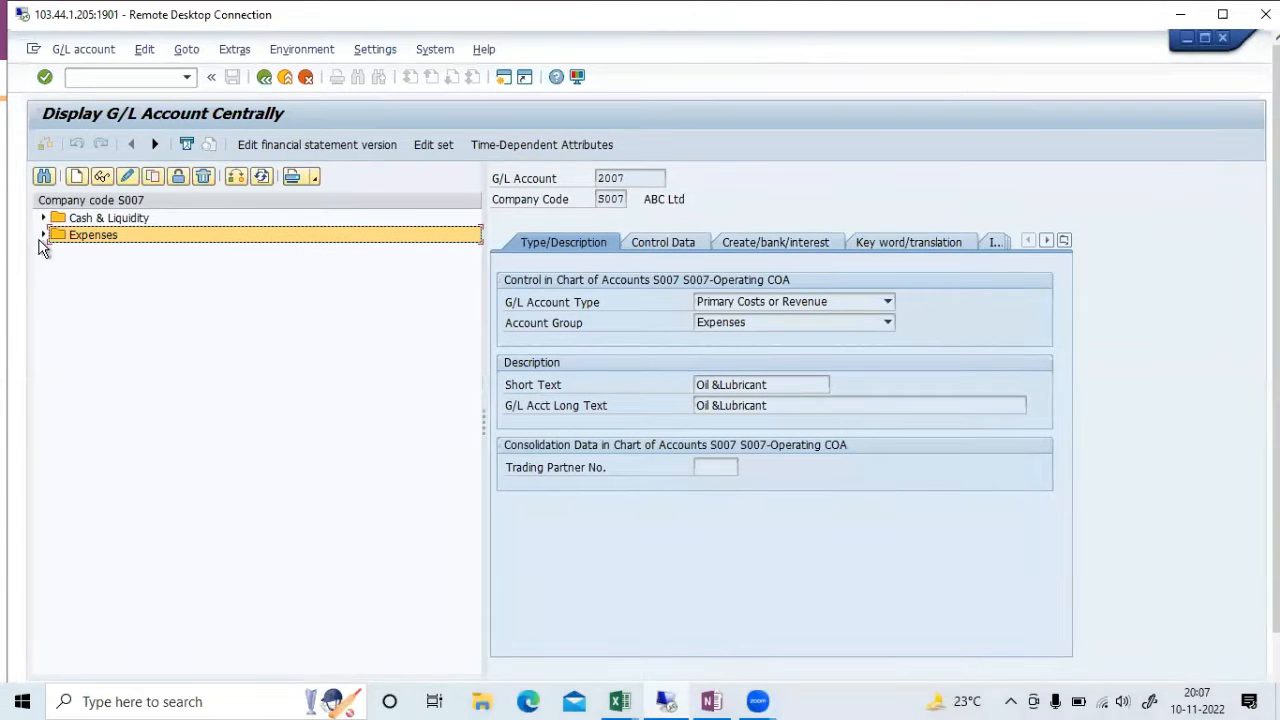
left_click(43, 235)
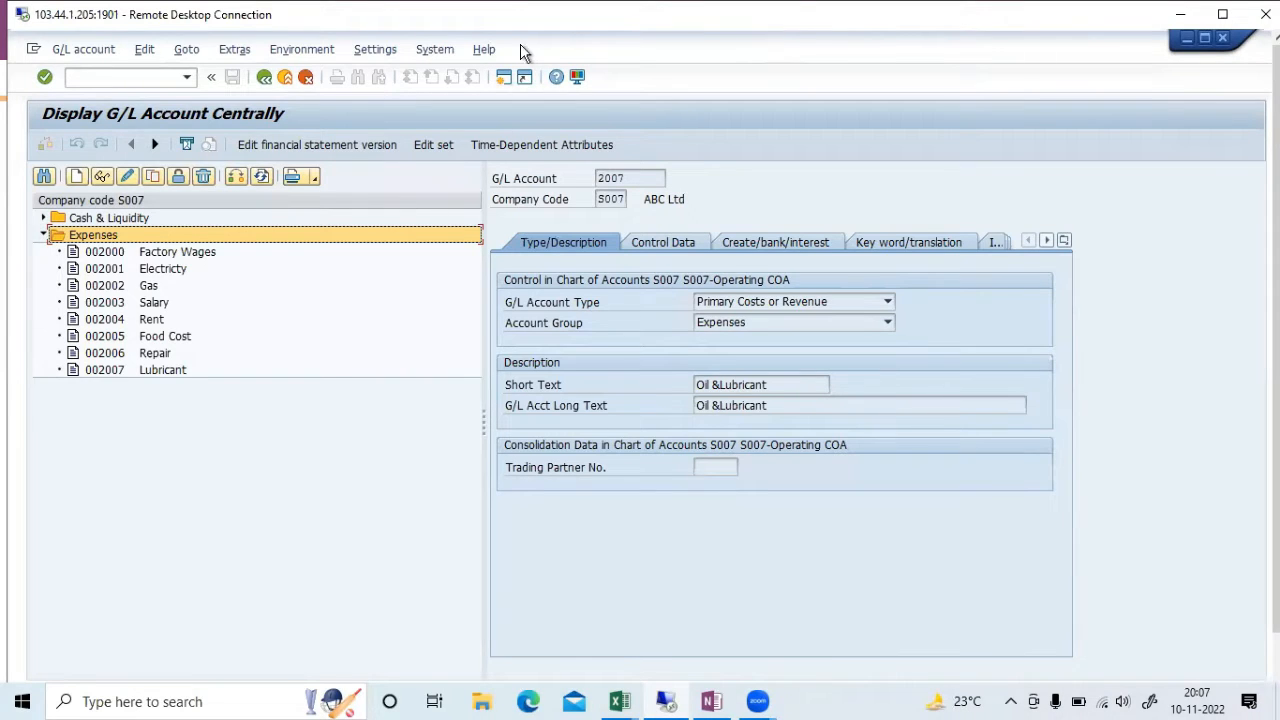
double_click(772, 24)
key("F3")
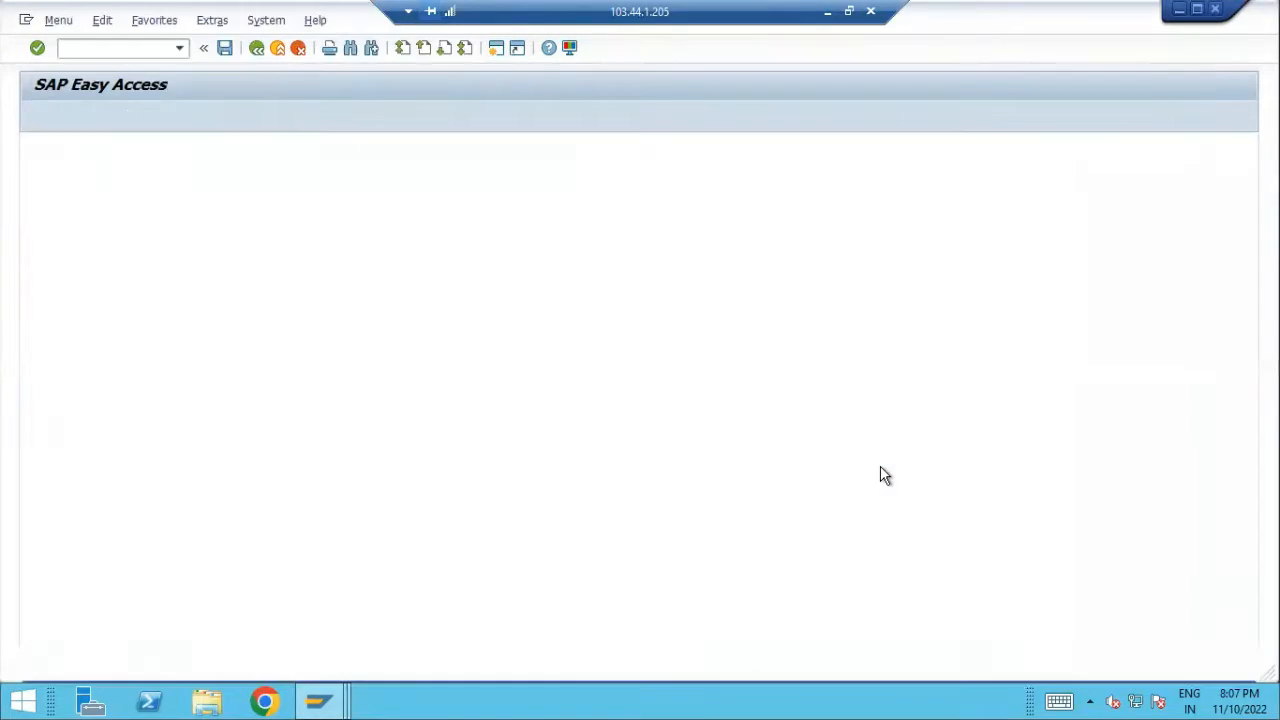
List all cost elements of S007 with KA23 and mark the category column showing 1
type("ka23")
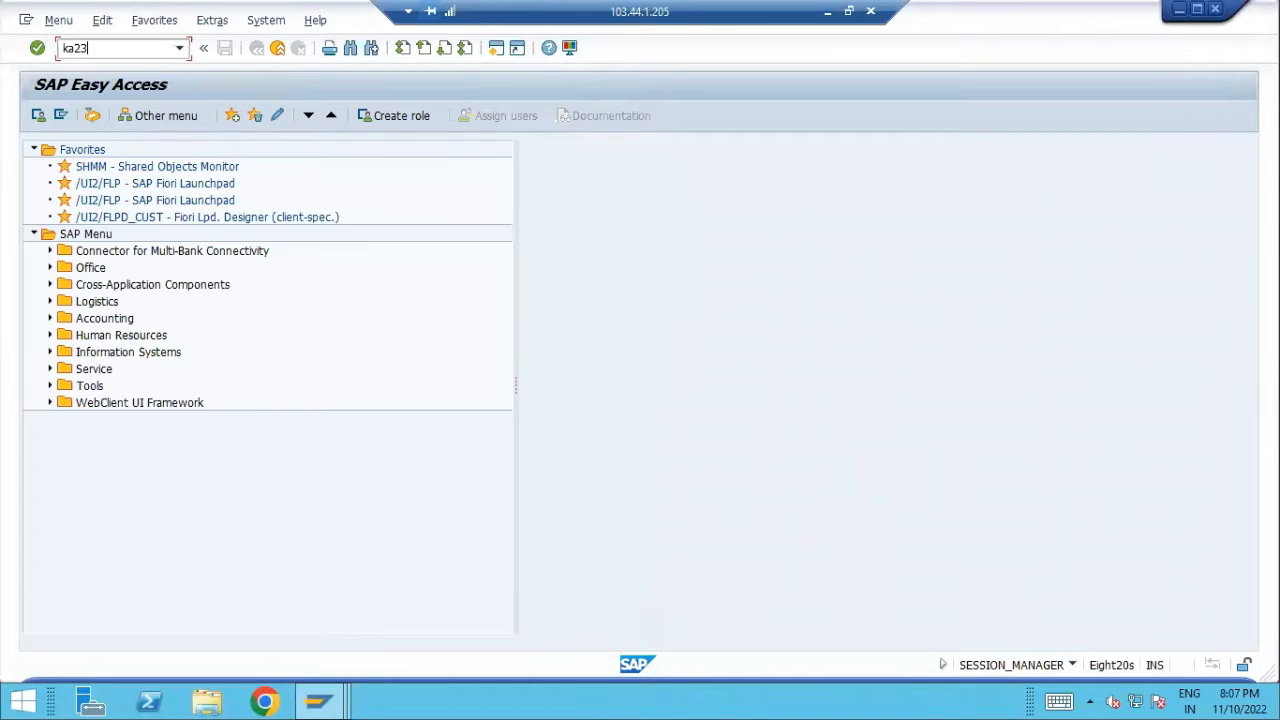
key("Return")
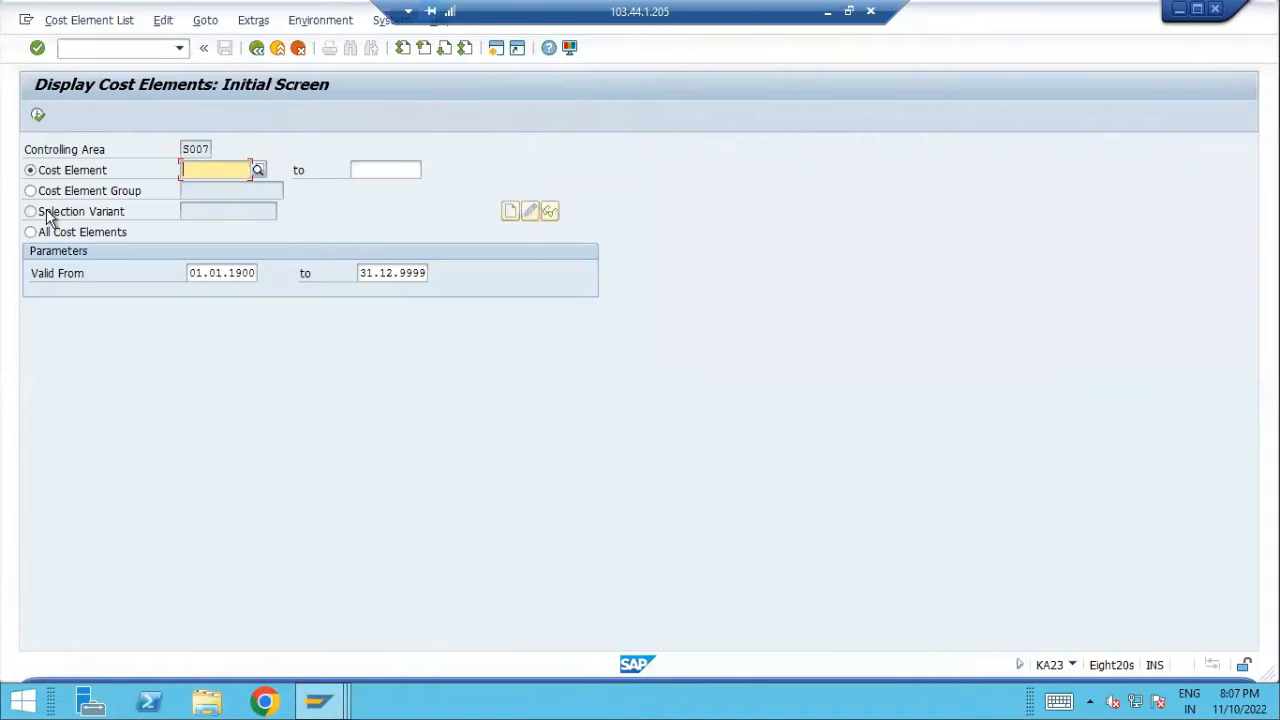
left_click(78, 231)
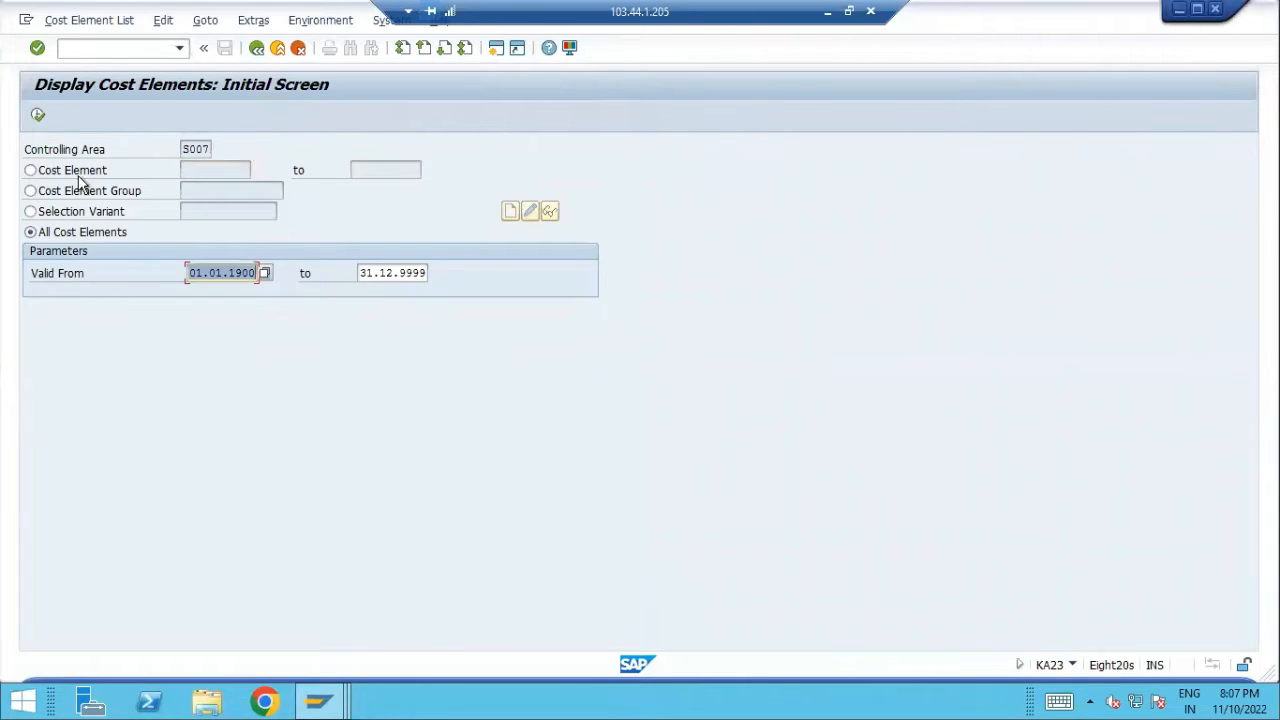
left_click(38, 116)
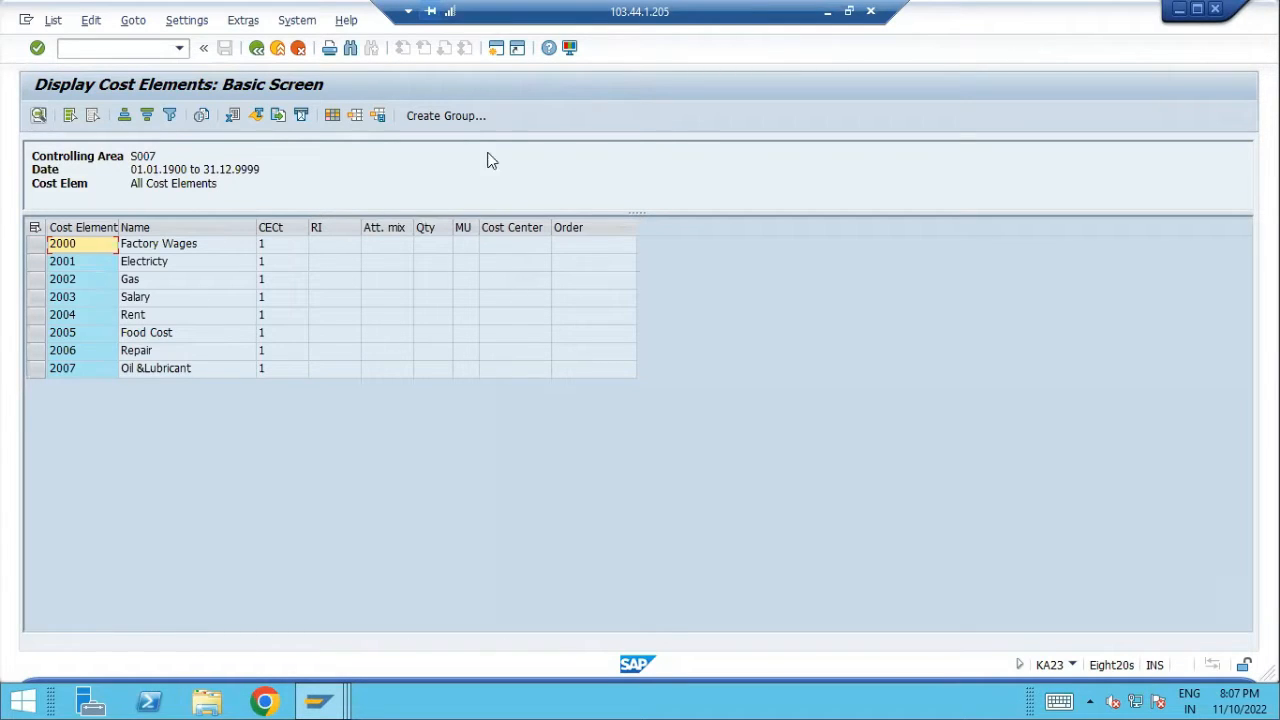
left_click_drag(250, 210, 262, 208)
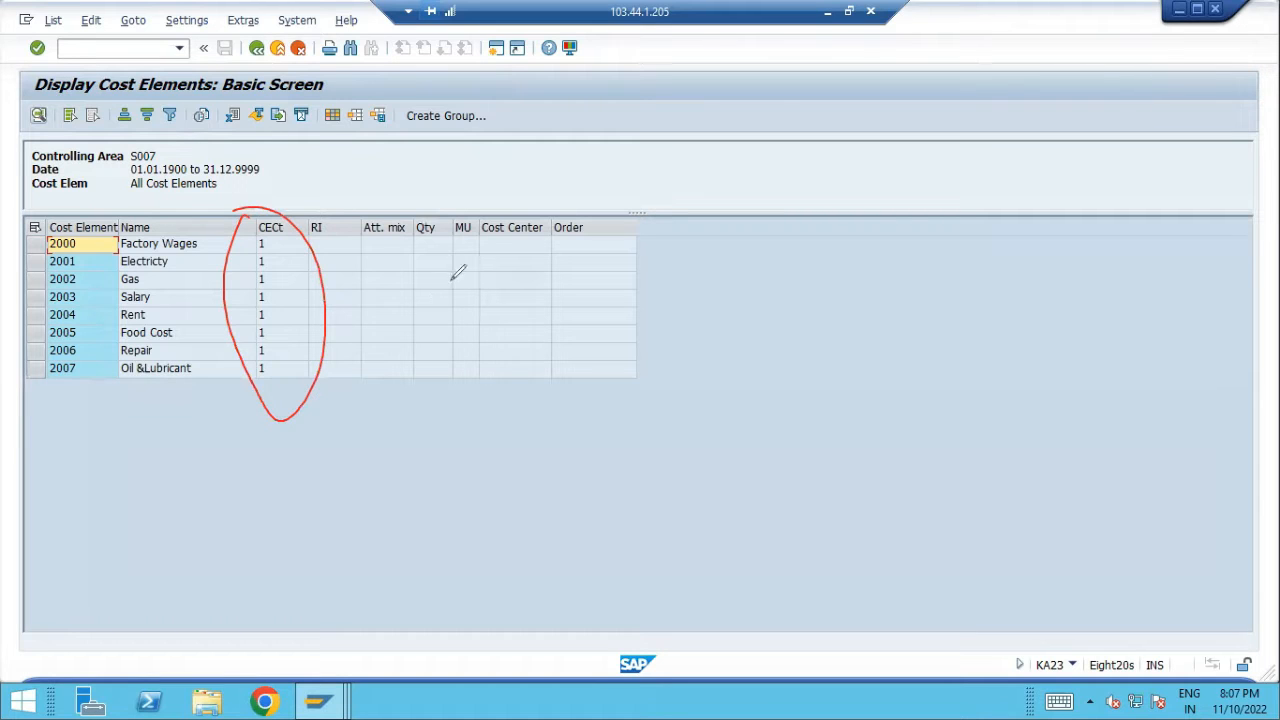
left_click_drag(487, 270, 479, 325)
left_click(497, 278)
left_click_drag(497, 280, 506, 323)
mouse_move(556, 289)
left_mouse_down()
mouse_move(650, 238)
mouse_move(646, 265)
left_mouse_up()
mouse_move(708, 215)
left_mouse_down()
mouse_move(703, 206)
mouse_move(740, 222)
mouse_move(745, 205)
left_mouse_up()
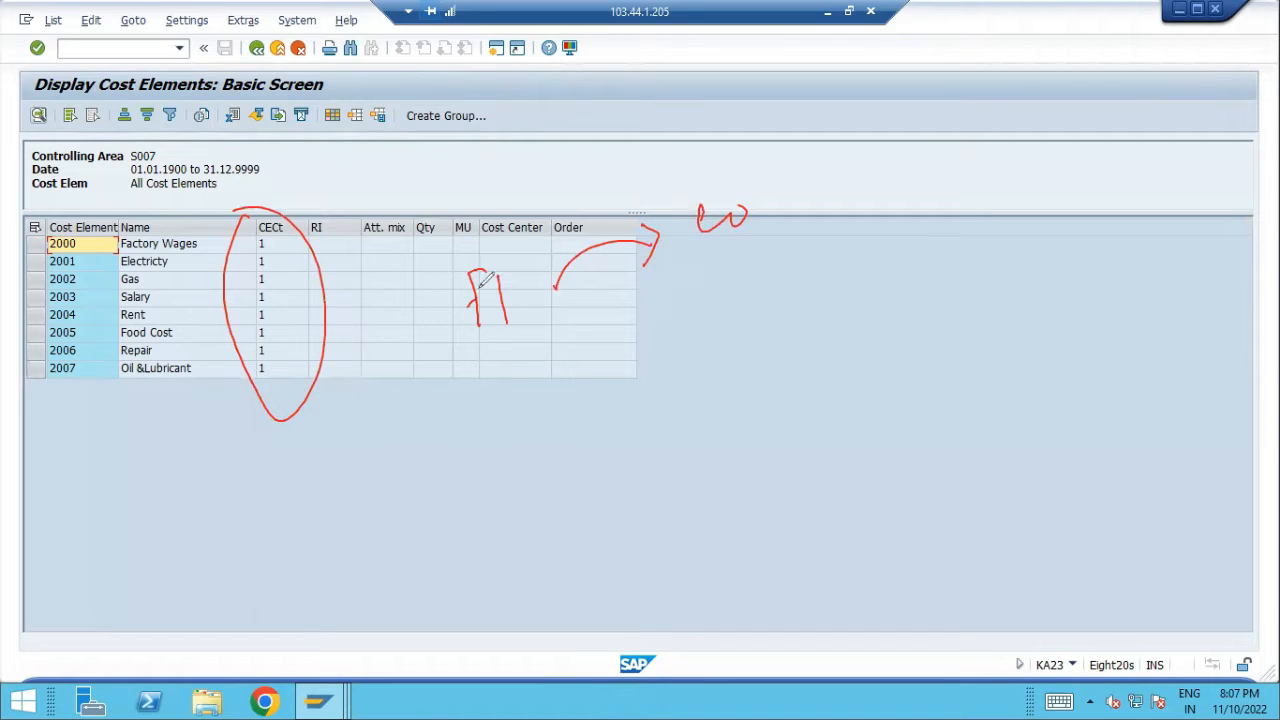
left_click_drag(471, 293, 473, 304)
mouse_move(490, 372)
left_mouse_down()
mouse_move(524, 382)
mouse_move(560, 346)
left_mouse_up()
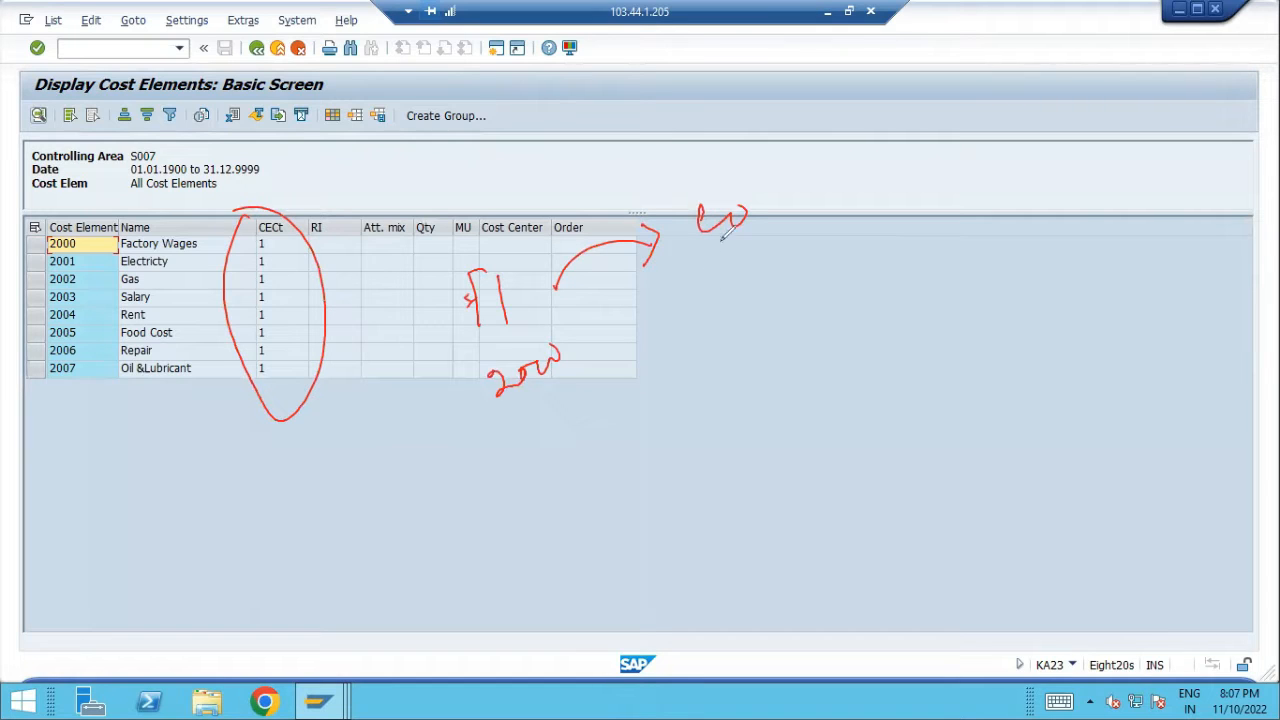
left_click_drag(718, 250, 720, 274)
mouse_move(736, 284)
left_mouse_down()
mouse_move(726, 306)
mouse_move(750, 298)
mouse_move(774, 260)
mouse_move(786, 282)
left_mouse_up()
left_click_drag(794, 274, 888, 250)
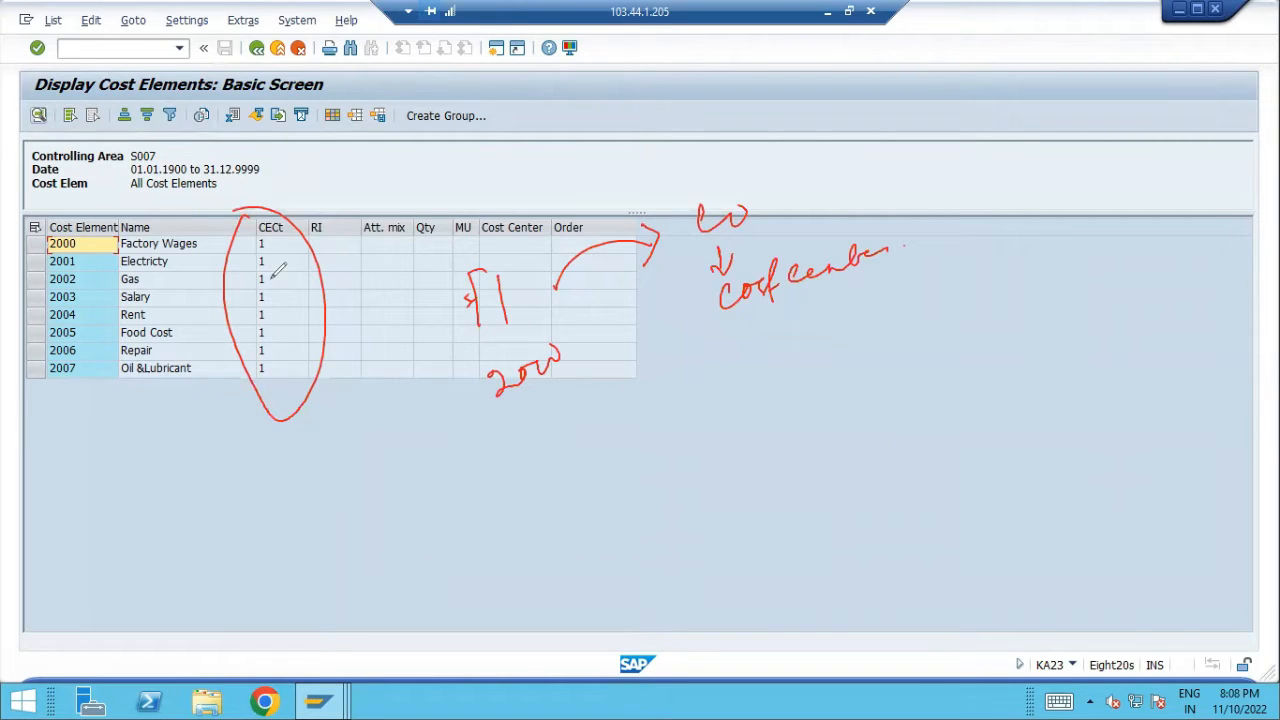
mouse_move(518, 400)
left_mouse_down()
mouse_move(529, 471)
mouse_move(565, 448)
mouse_move(570, 462)
mouse_move(607, 454)
mouse_move(619, 490)
left_mouse_up()
mouse_move(644, 414)
left_mouse_down()
mouse_move(662, 426)
mouse_move(698, 398)
left_mouse_up()
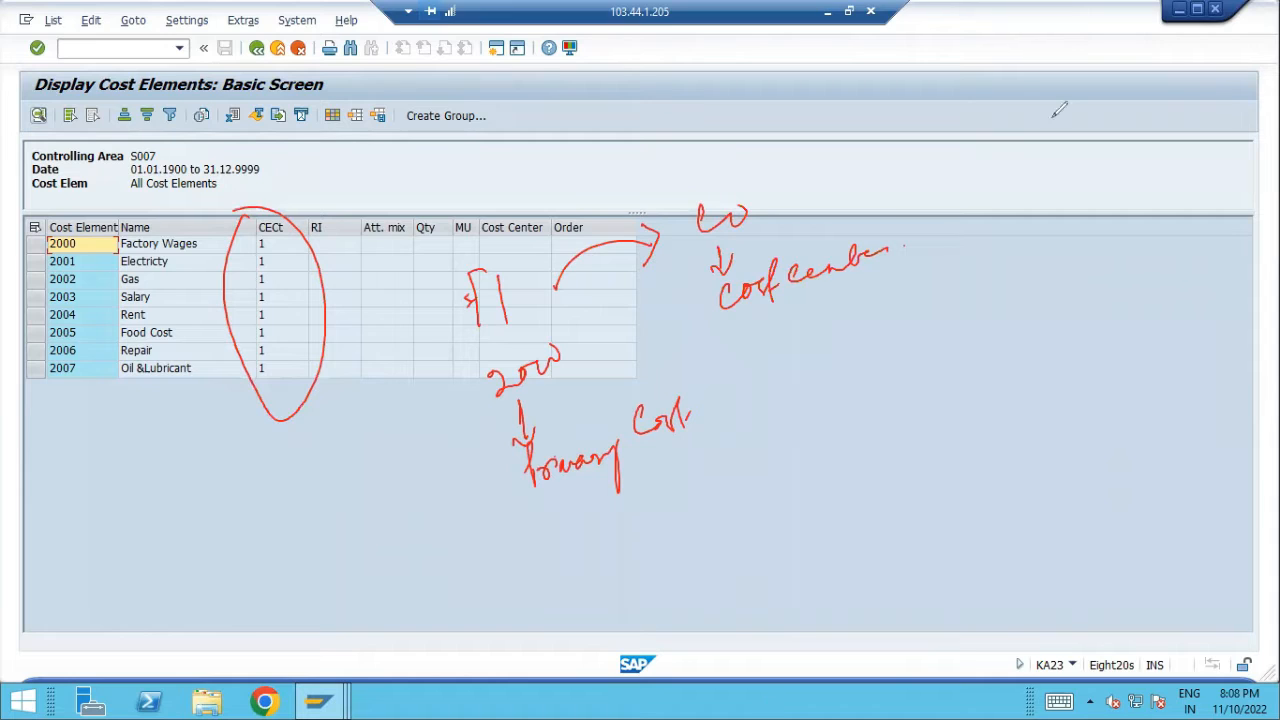
left_click(1002, 52)
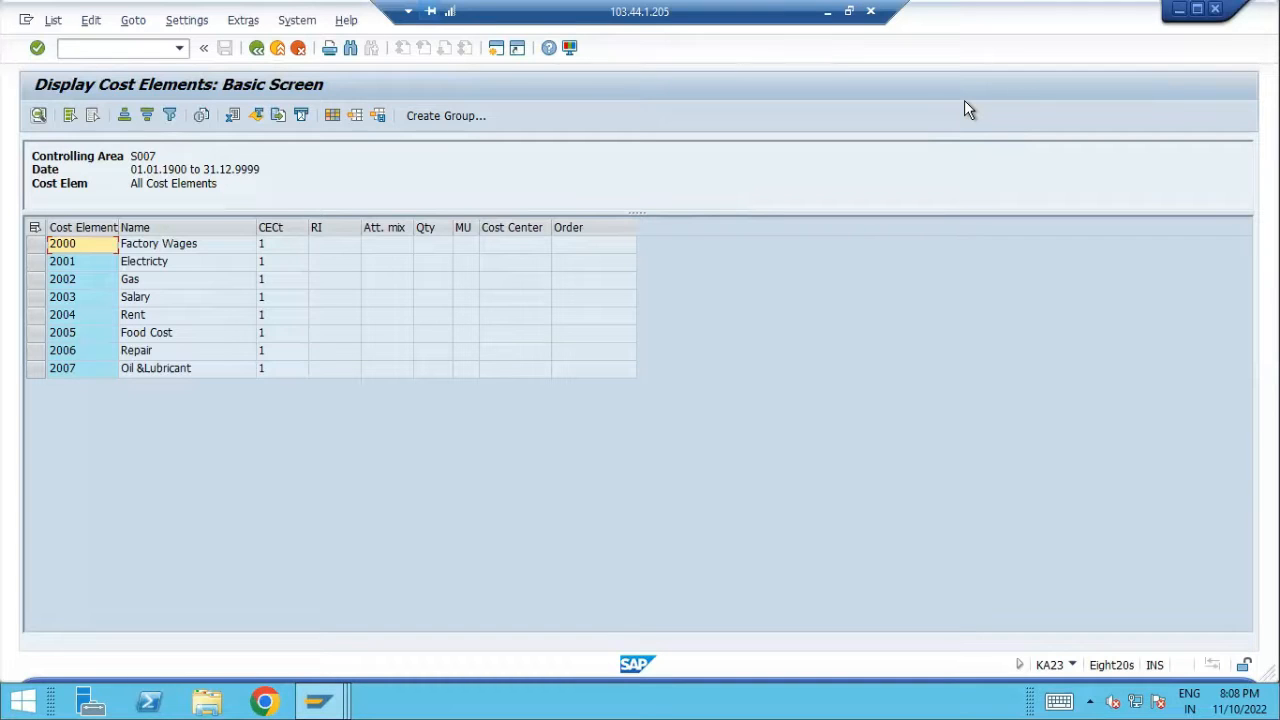
In a new session, list all S007 cost centers with KS13 and mark the rows and responsible persons
left_click(494, 49)
type("ks13")
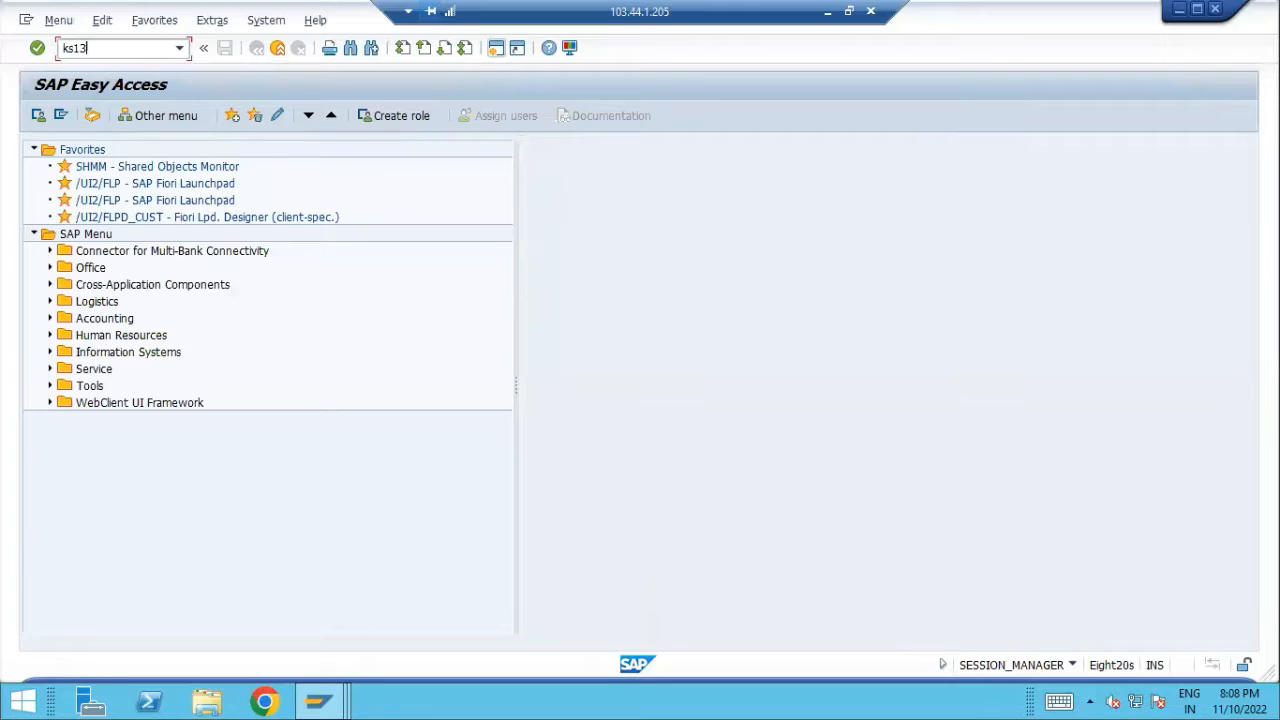
key("Return")
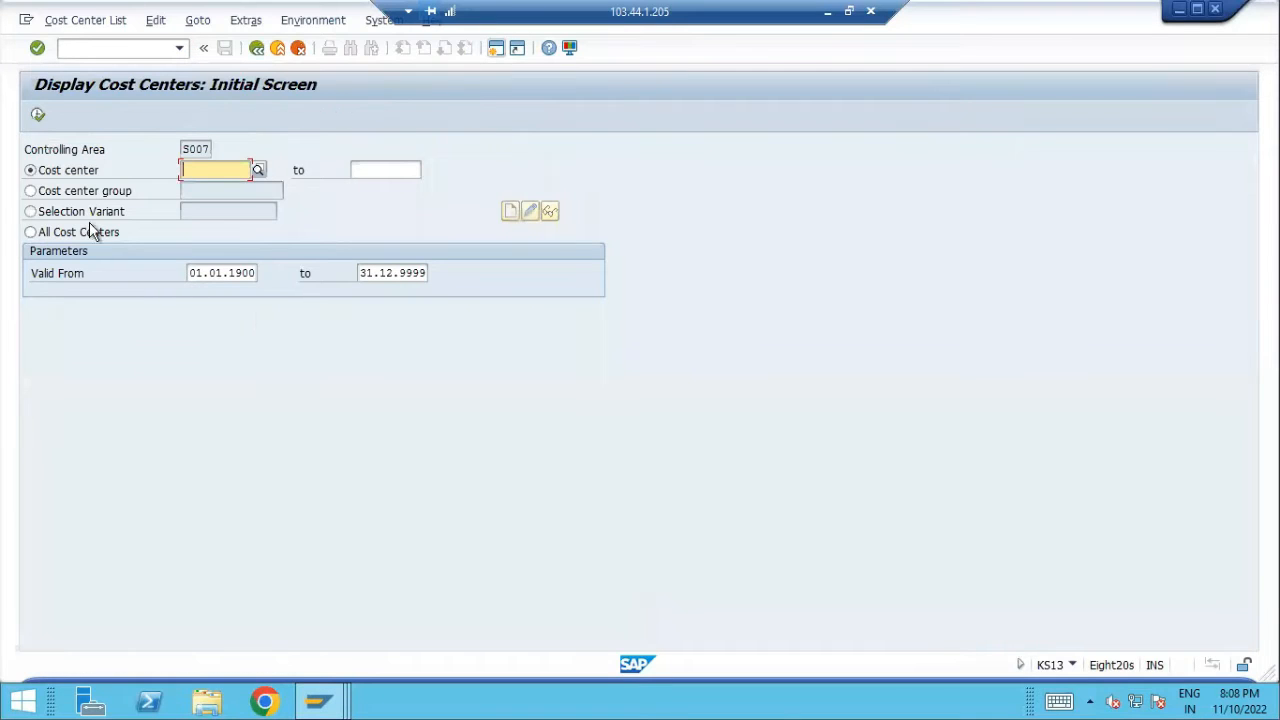
left_click(90, 231)
left_click(38, 115)
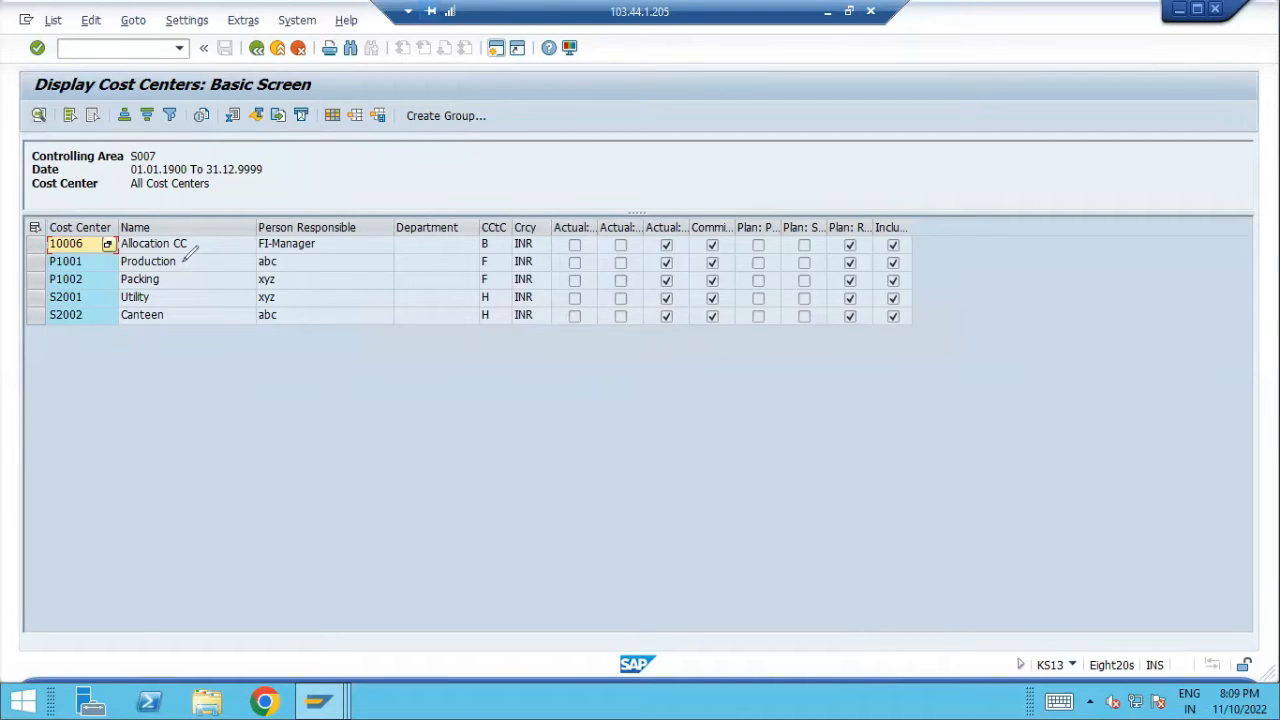
mouse_move(184, 263)
left_mouse_down()
mouse_move(210, 258)
mouse_move(182, 325)
left_mouse_up()
mouse_move(244, 266)
left_mouse_down()
mouse_move(232, 282)
mouse_move(225, 220)
left_mouse_up()
Compare the cost element and cost center windows, then minimize the remote SAP session
left_click(316, 698)
left_click(524, 620)
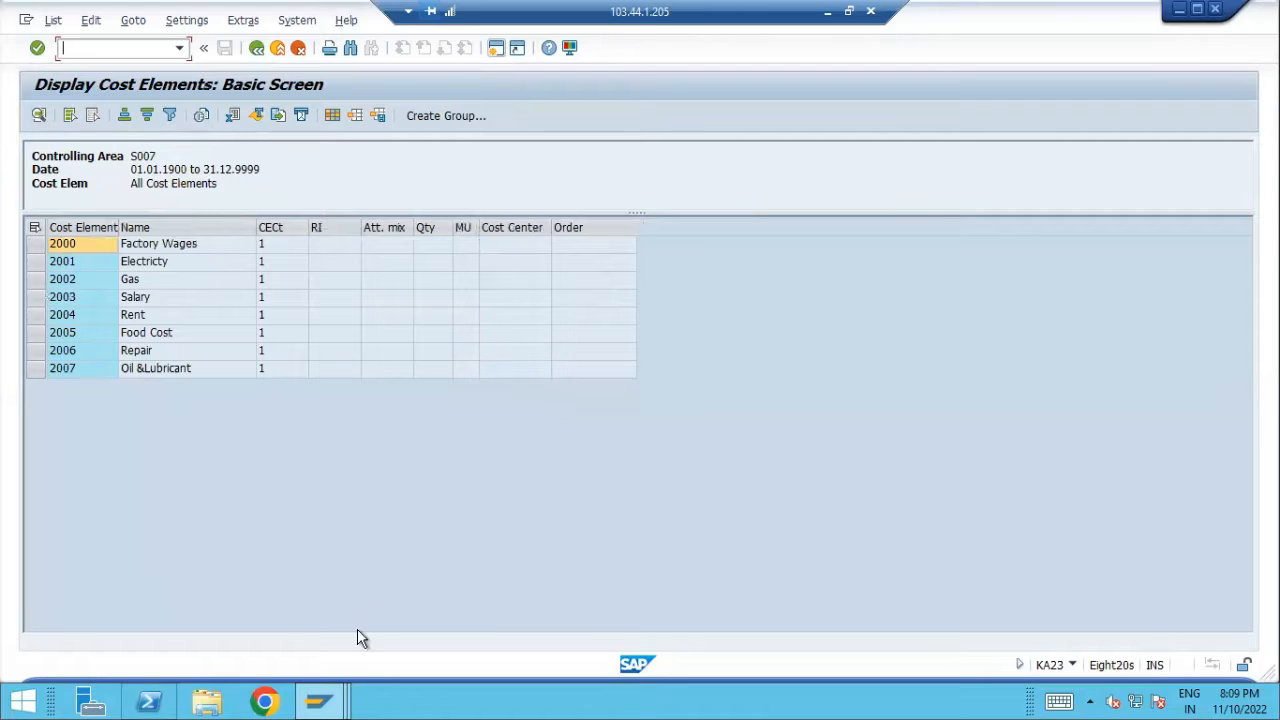
left_click(316, 698)
left_click(713, 606)
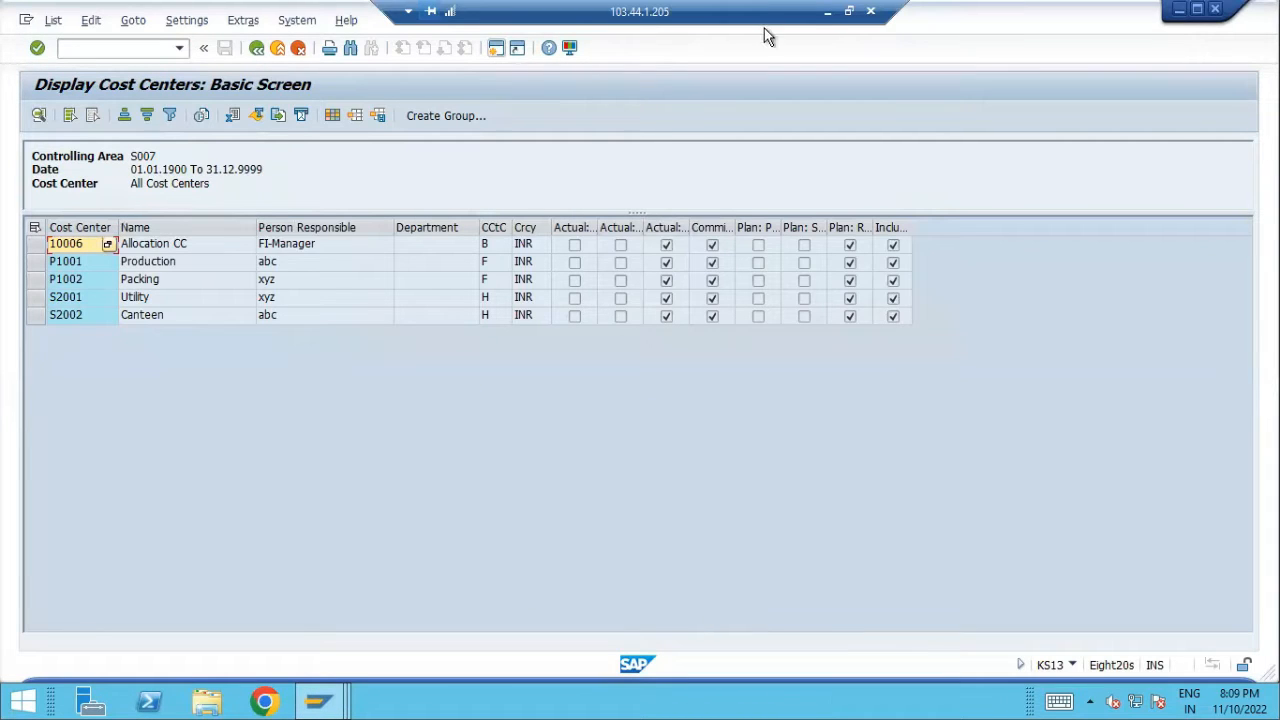
left_click(827, 12)
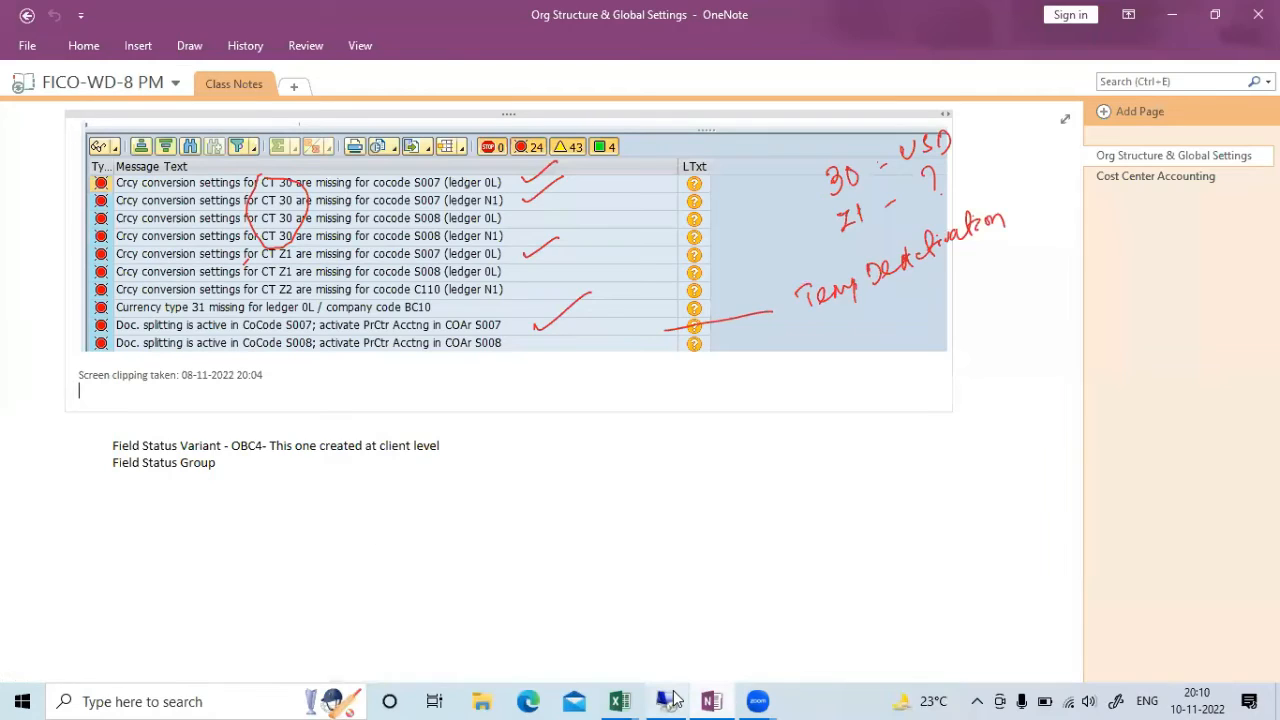
Add the column heading 'Default' in cell E3 of the Excel workbook
left_click(620, 701)
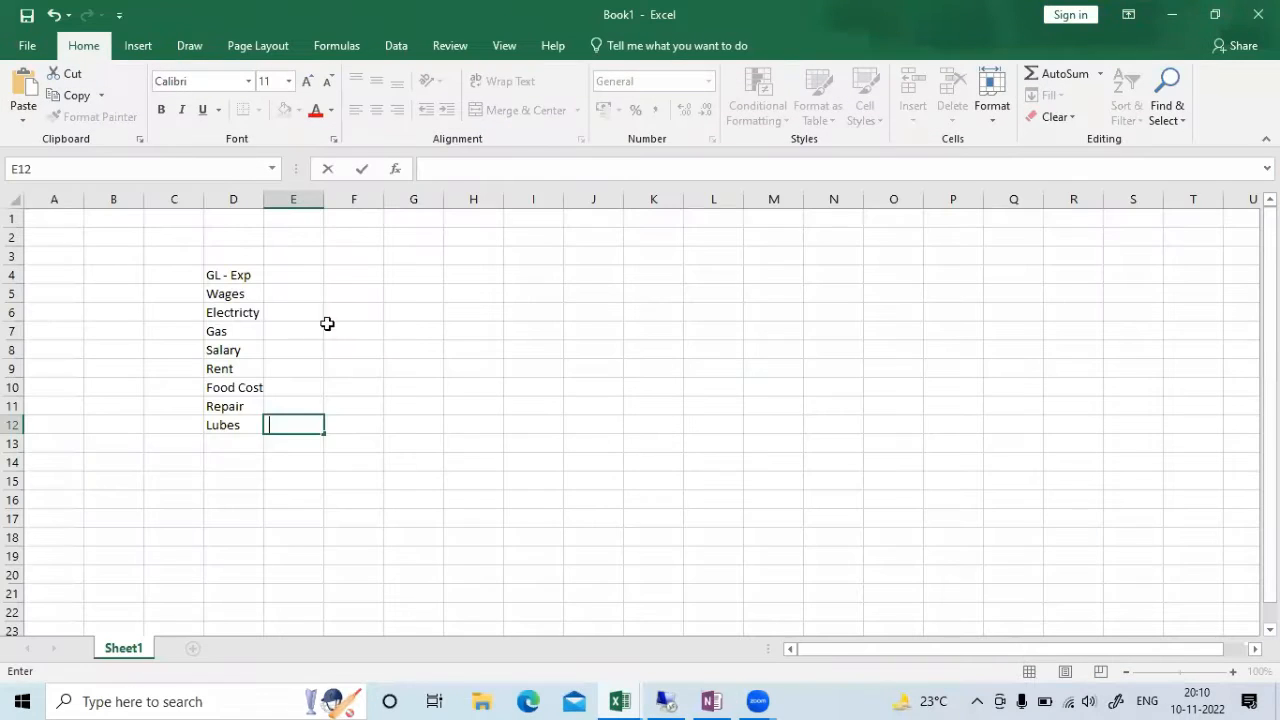
left_click(290, 241)
left_click(281, 258)
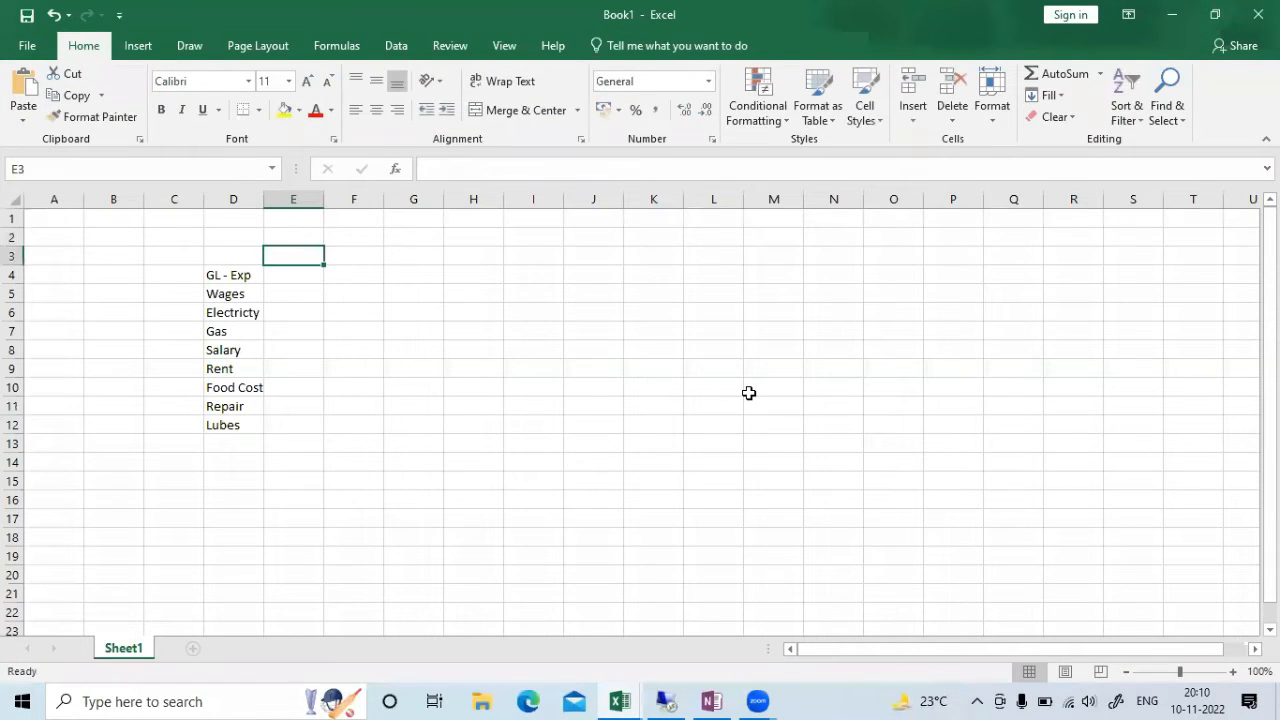
type("Default")
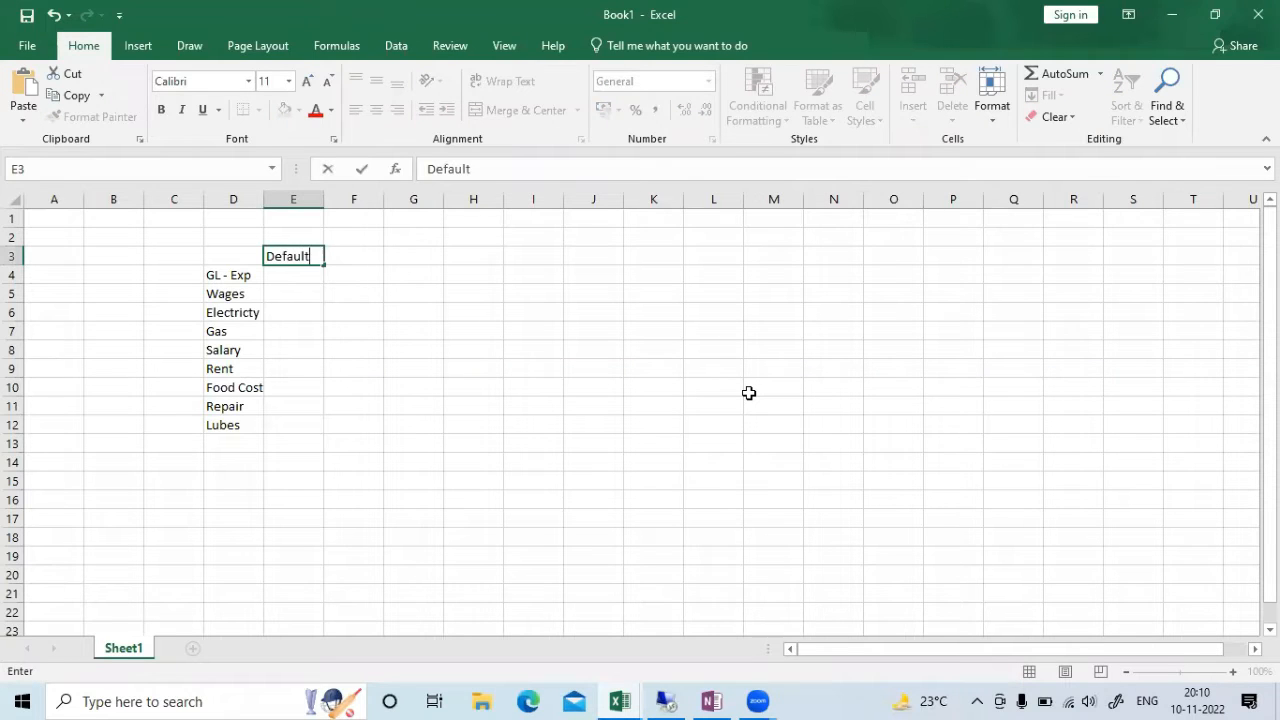
key("Return")
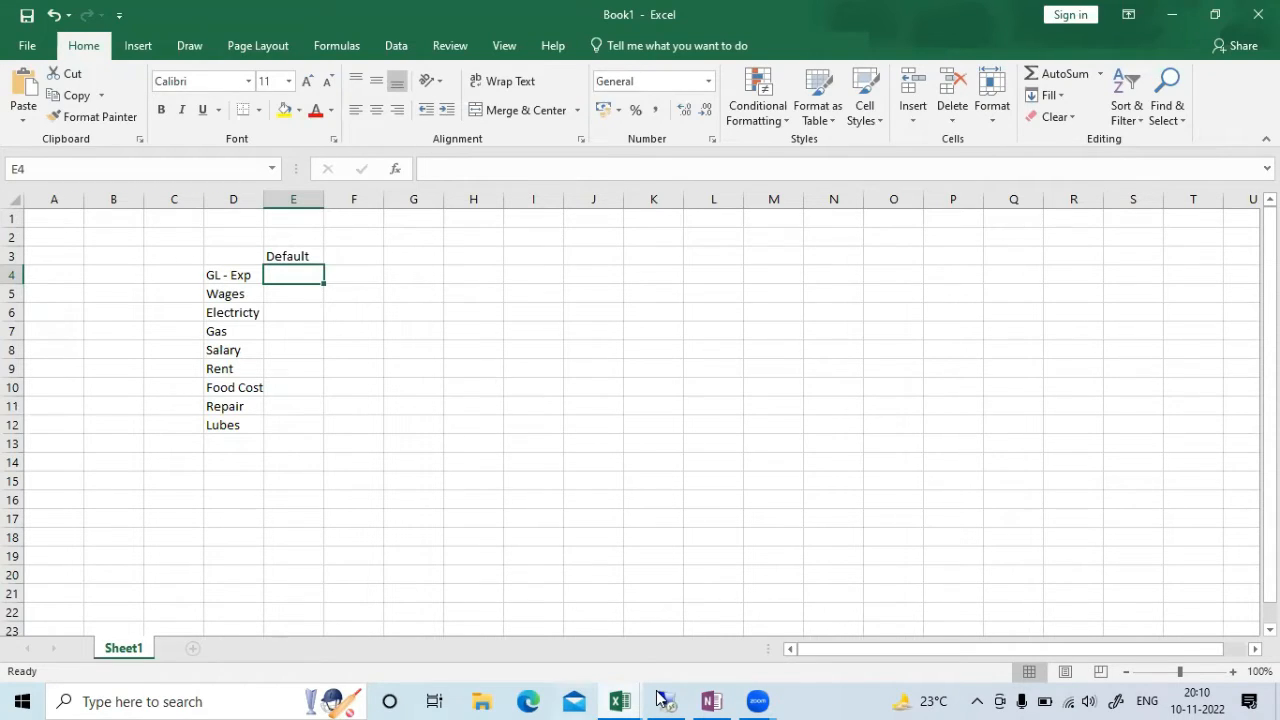
Check the cost centers in SAP, then enter 10006 in E4 and copy it down through E12
left_click(684, 698)
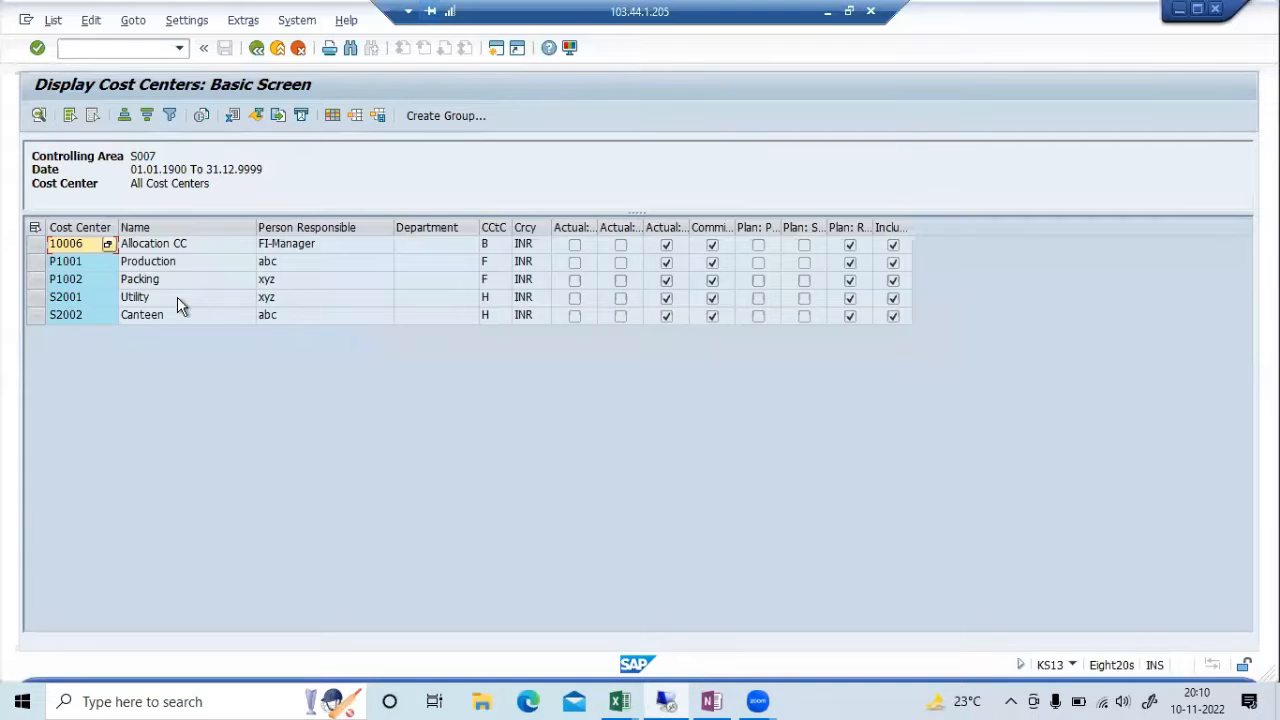
left_click(826, 11)
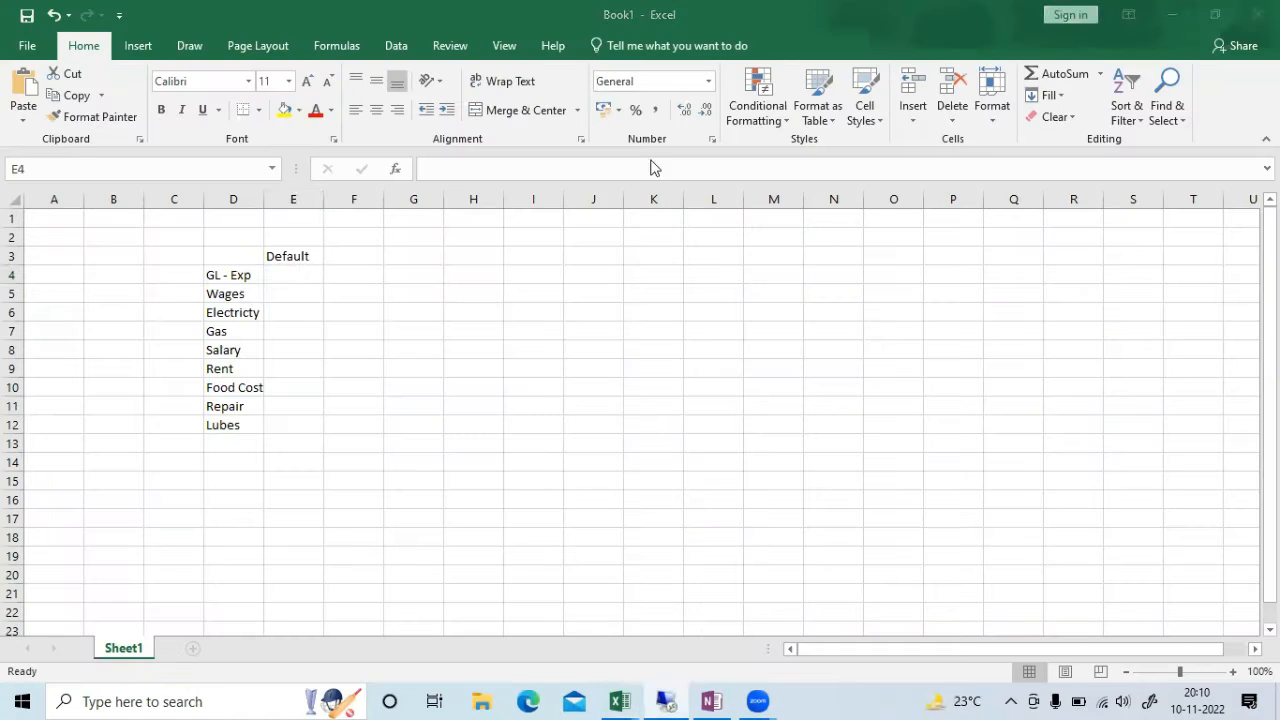
type("10006")
key("Return")
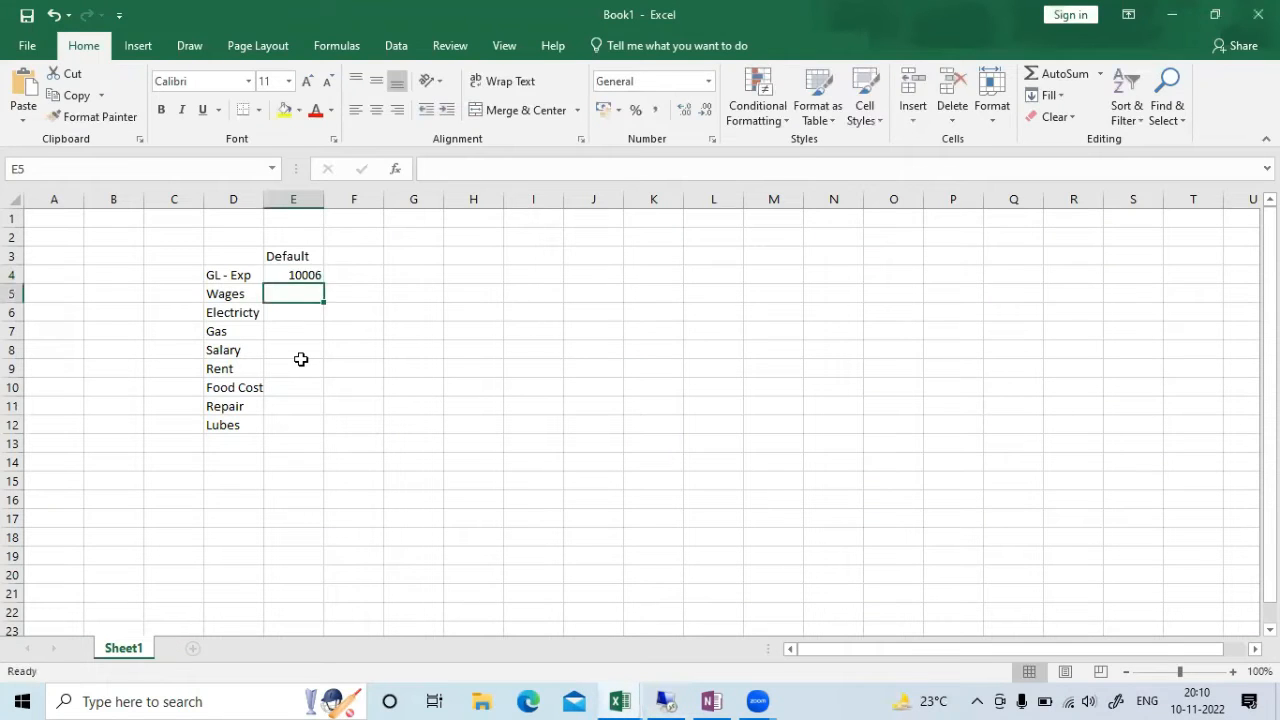
key("Up")
key("ctrl+c")
key("Down")
key("shift+Down")
key("shift+Down")
key("shift+Down")
key("shift+Down")
key("shift+Down")
key("shift+Down")
key("shift+Down")
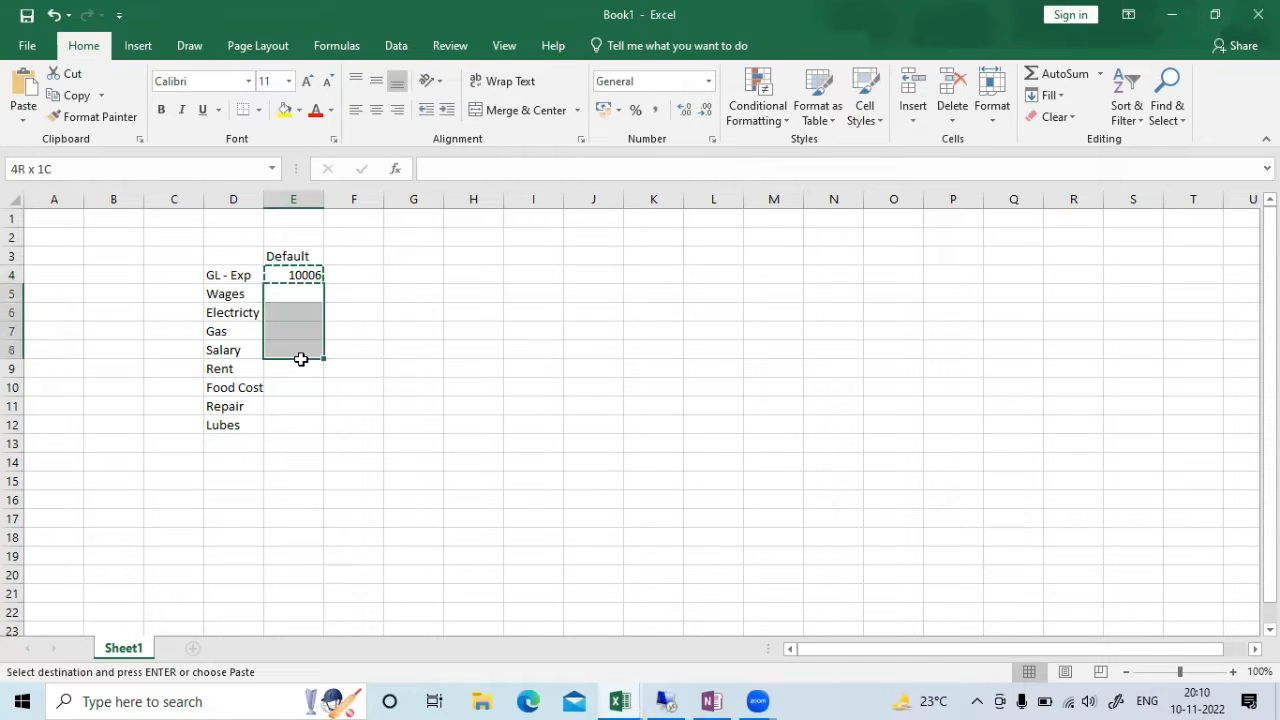
key("Return")
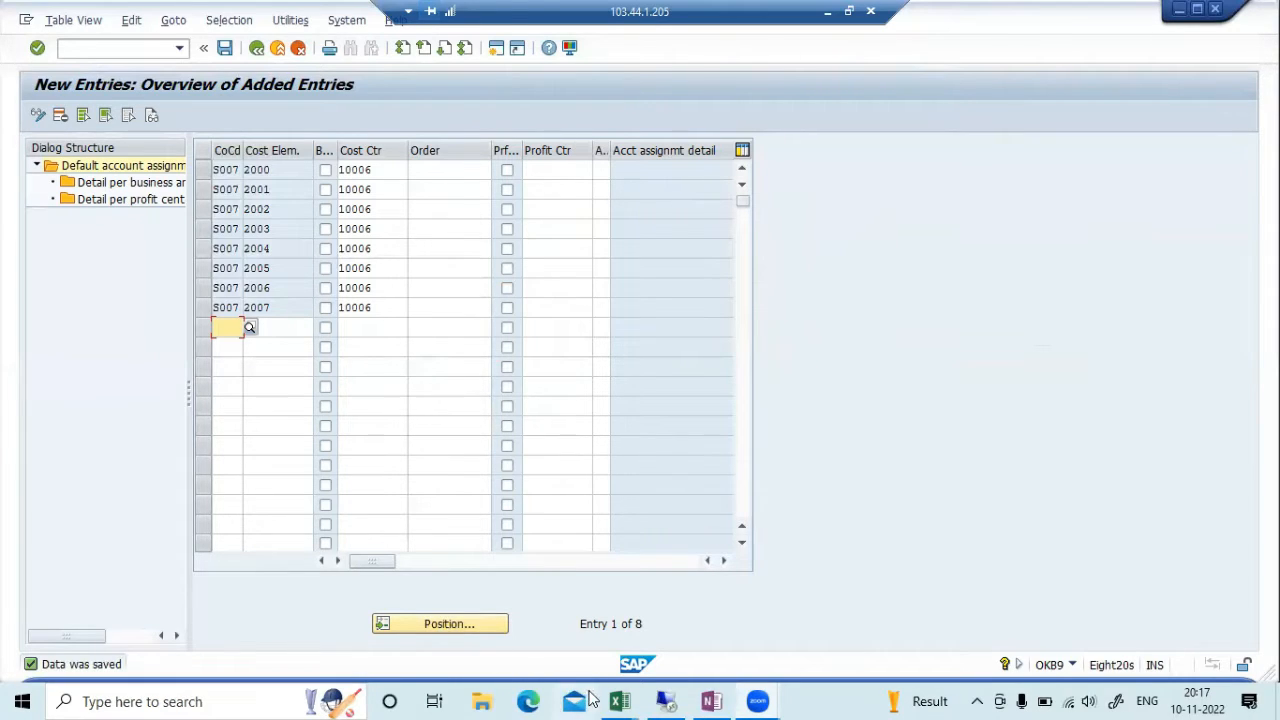
Switch to the S007-UAT test workbook showing the Test Case 1 sheet
mouse_move(620, 700)
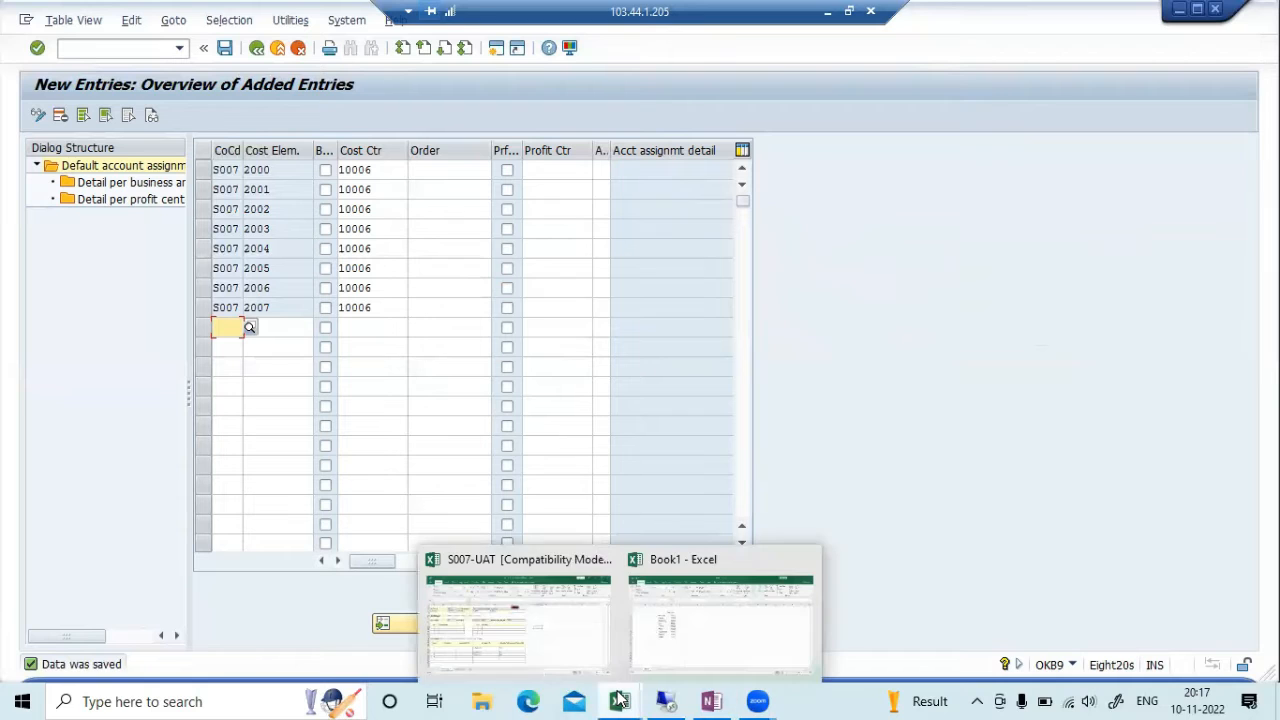
left_click(564, 628)
left_click(882, 402)
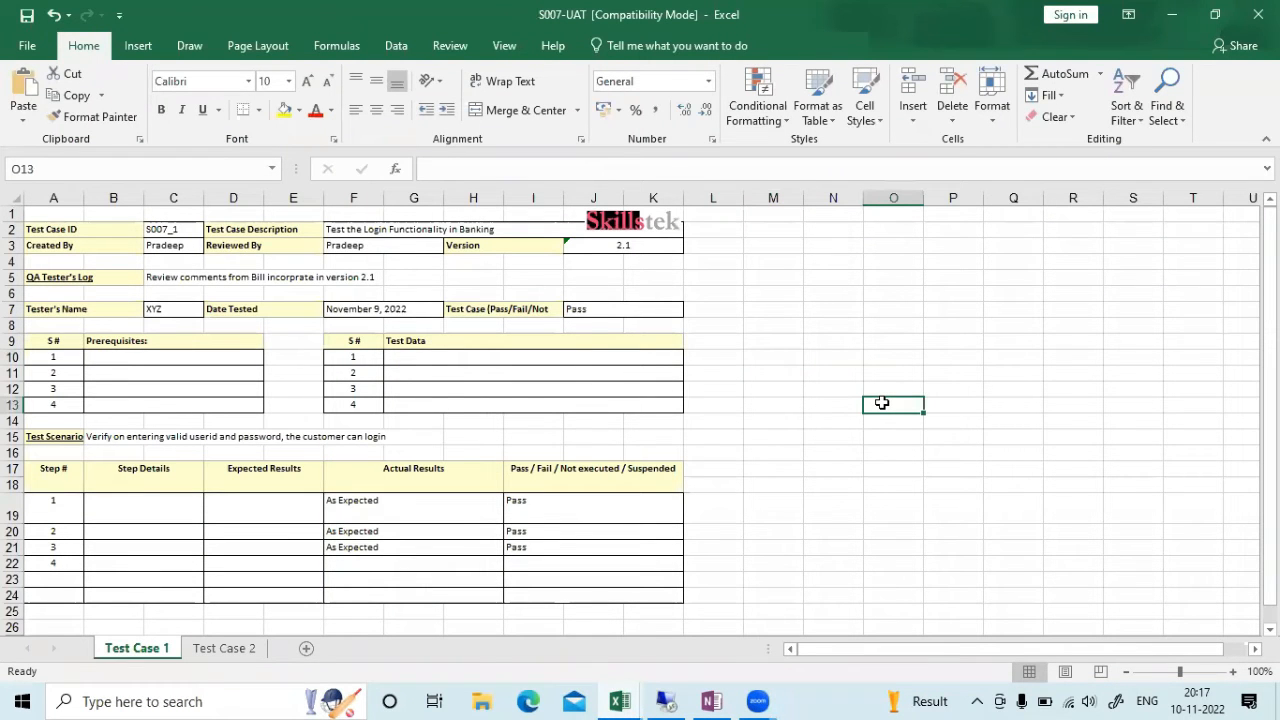
Zoom the Test Case 1 sheet to 120% and select the first prerequisite cell B10
left_click(1233, 671)
left_click(1233, 671)
left_click(929, 408)
scroll(929, 420, "down", 1)
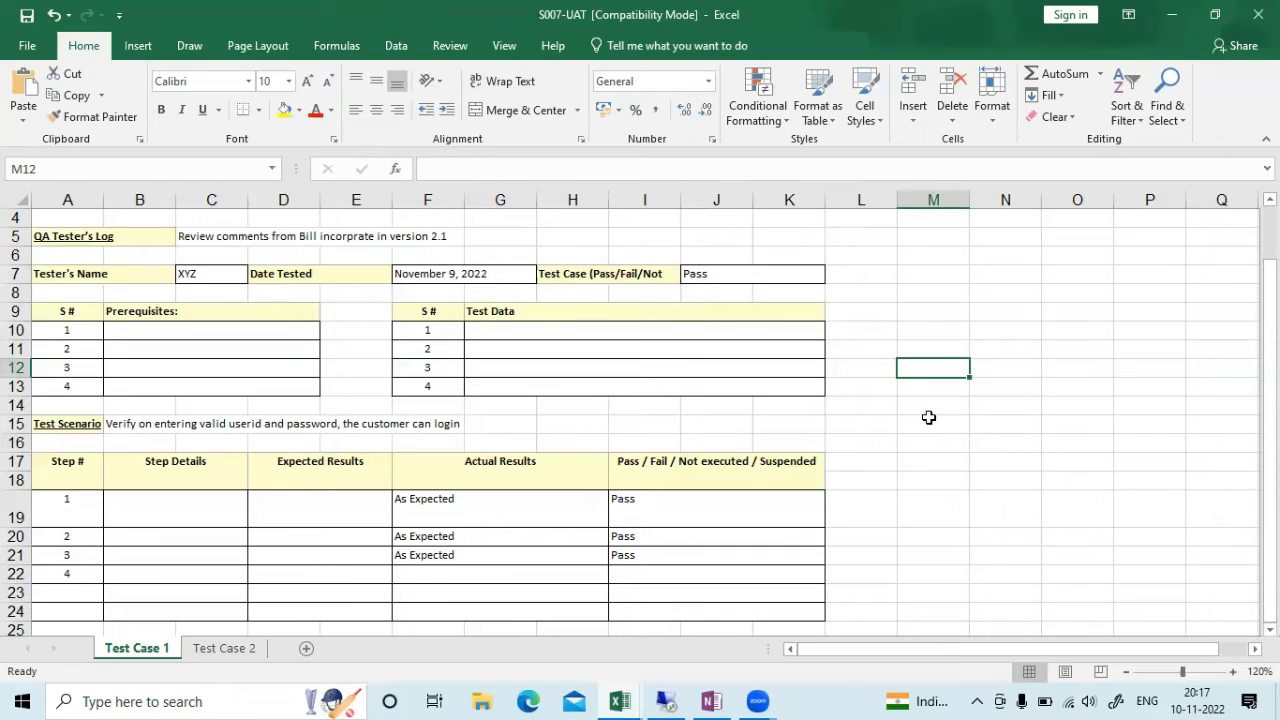
left_click(168, 330)
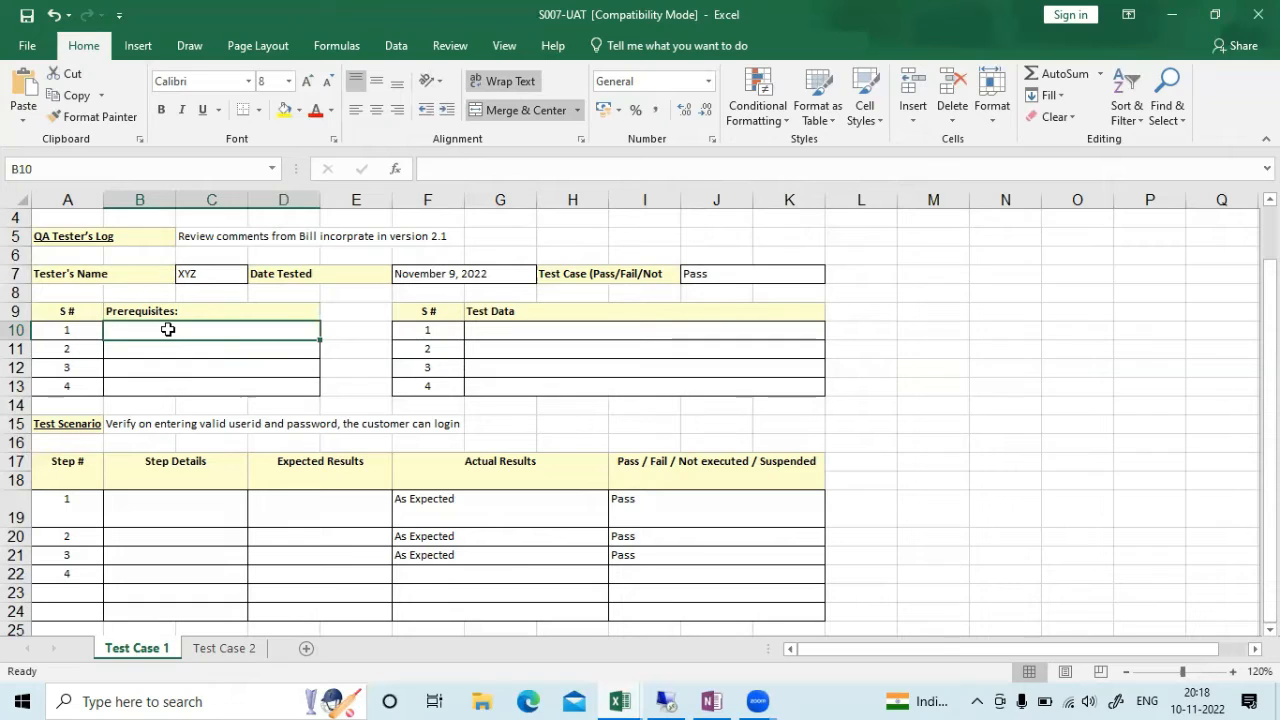
Enter prerequisite 'Fl - GL - Configuration' and change the tester's log to 'Cost posting with Default Cost Center'
type("Fl")
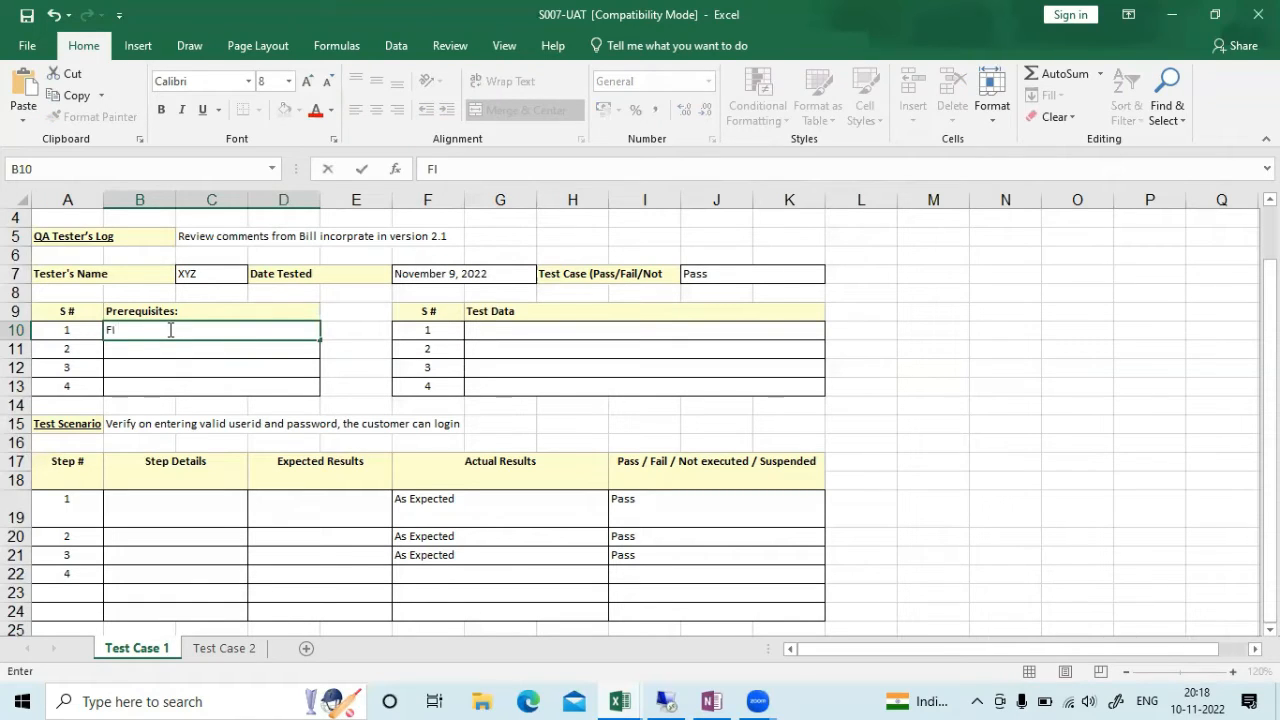
type(" - GL - Configuration")
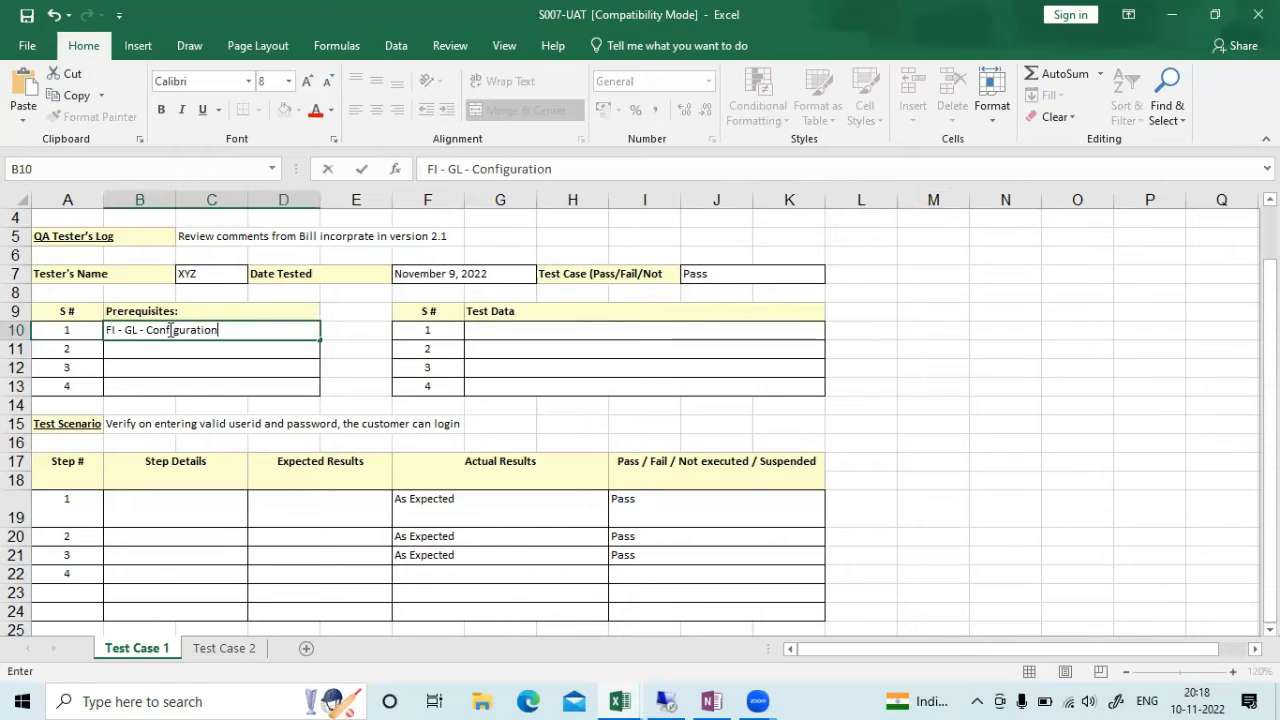
left_click(904, 345)
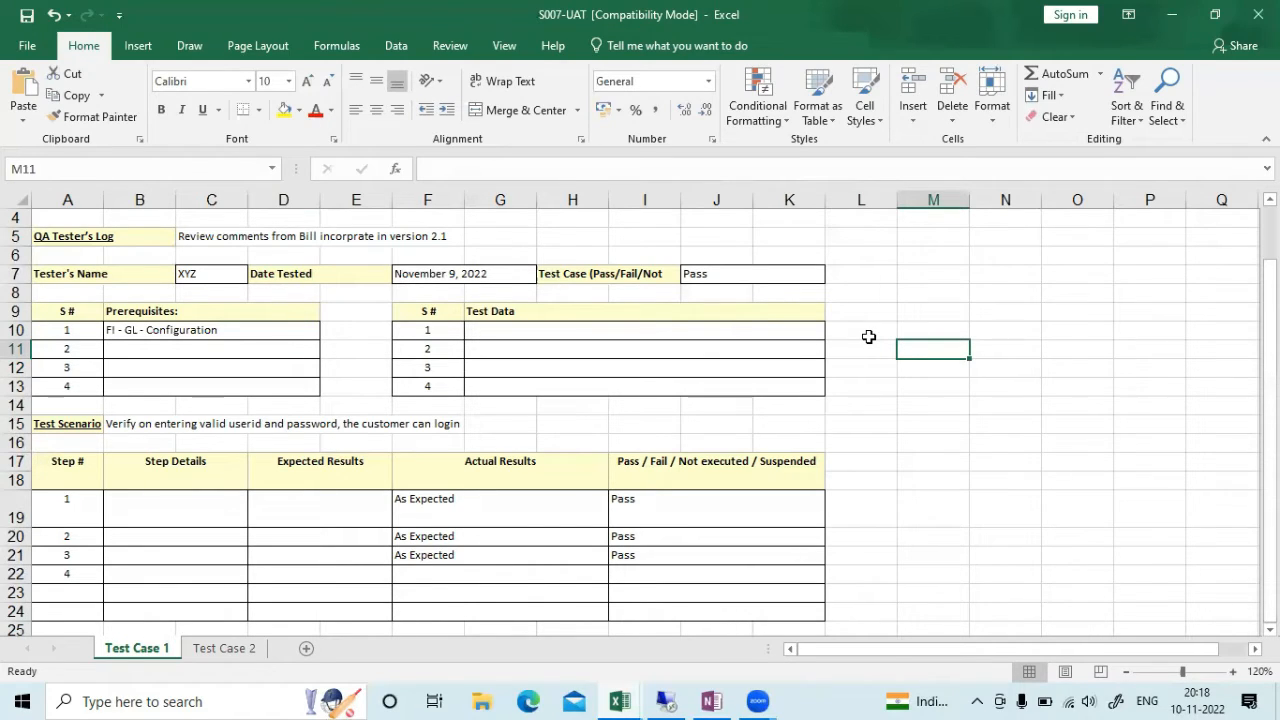
left_click(211, 232)
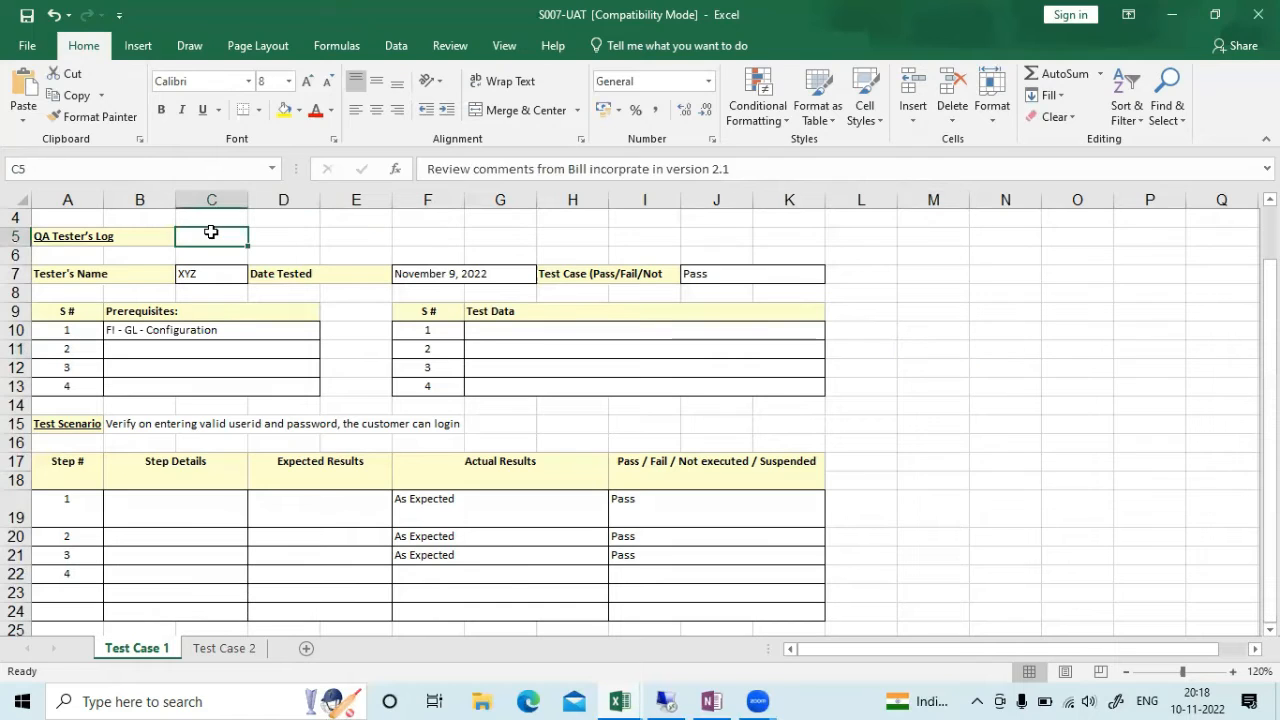
type("Cost ")
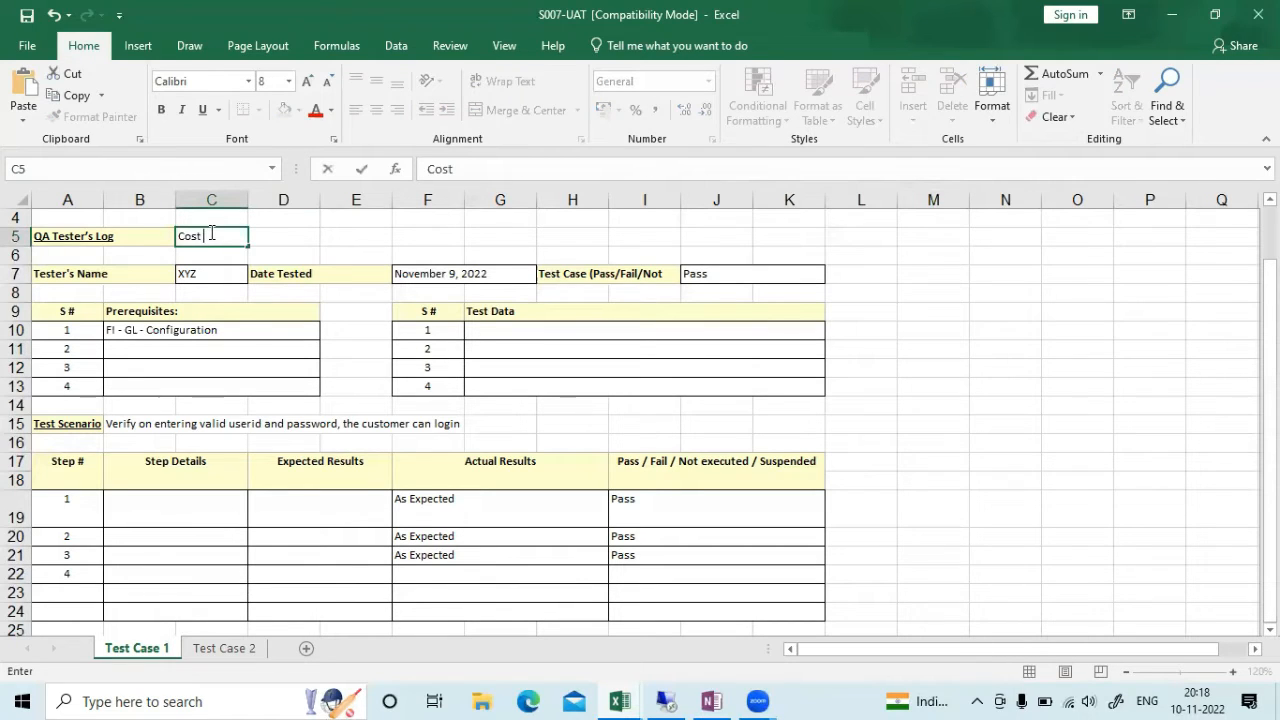
type("posting wi")
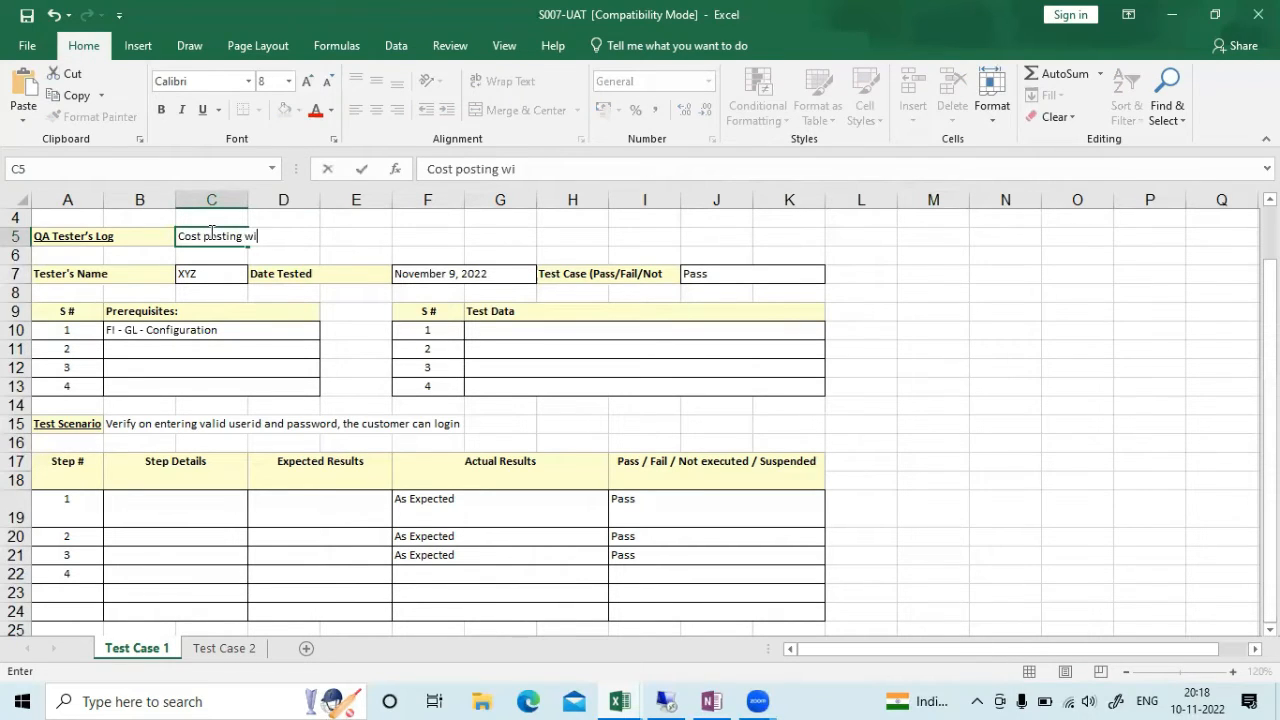
type("th Default Cost")
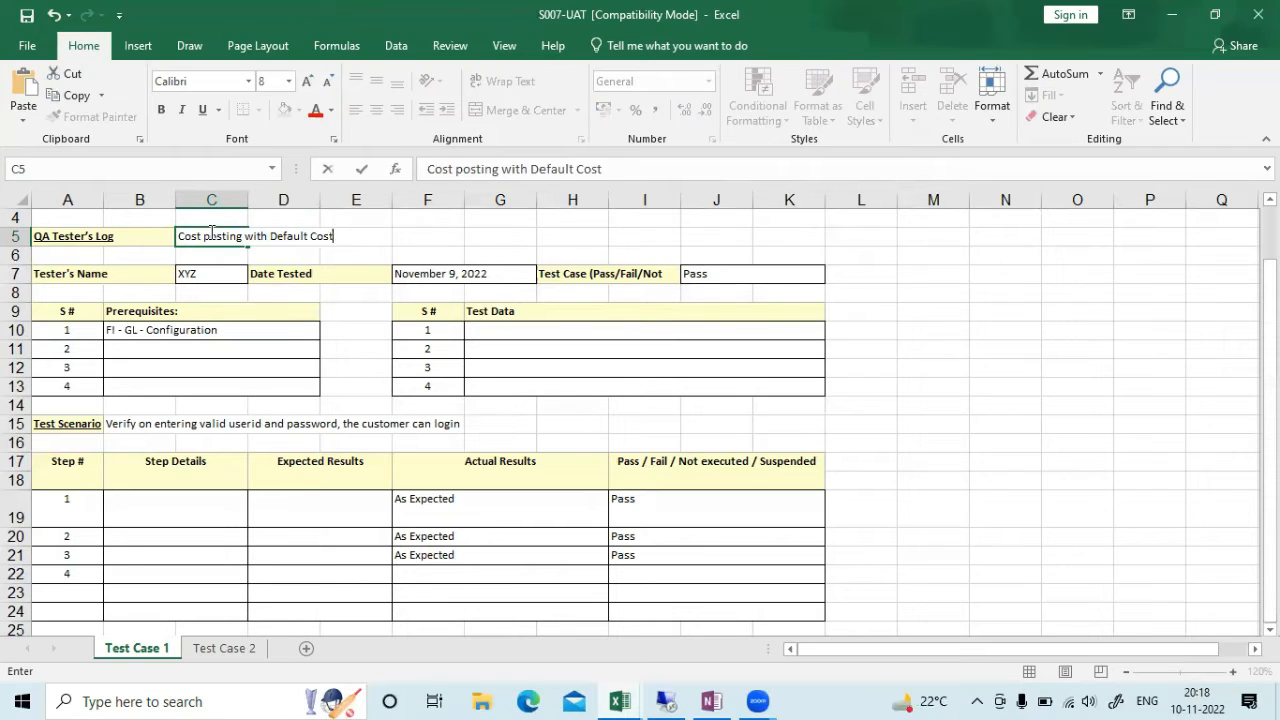
type(" Center")
key("Tab")
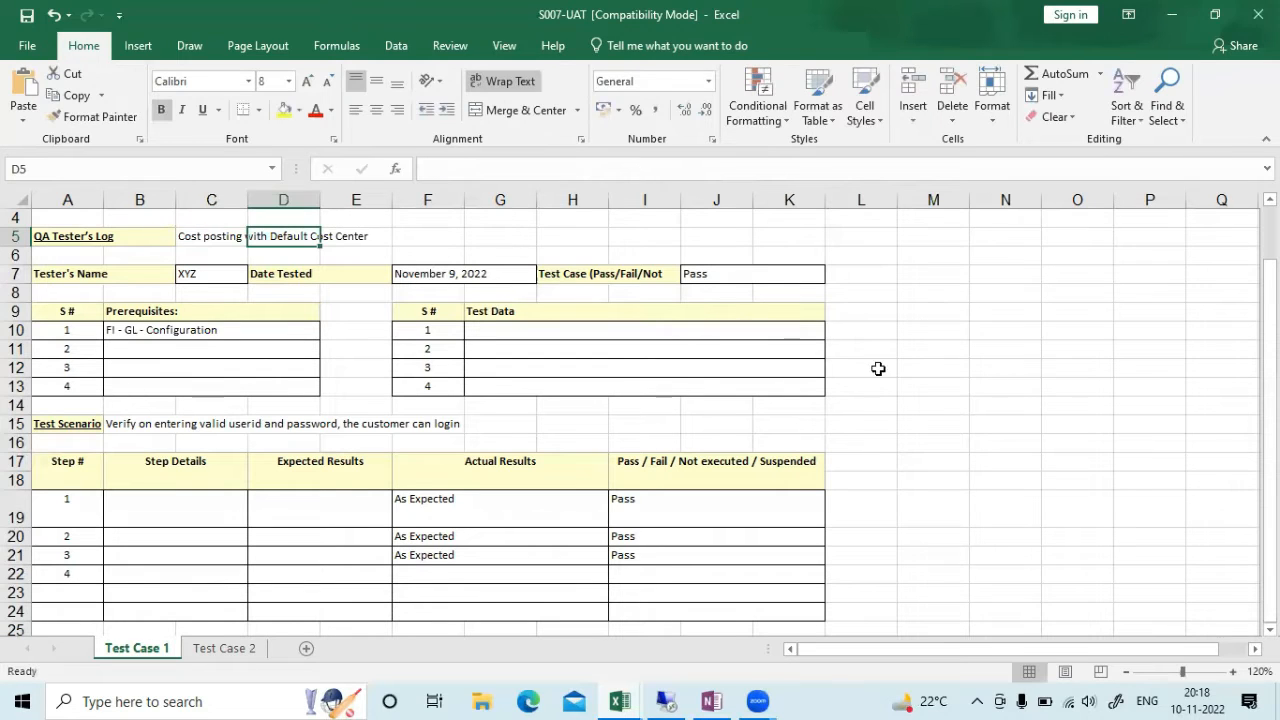
left_click(879, 366)
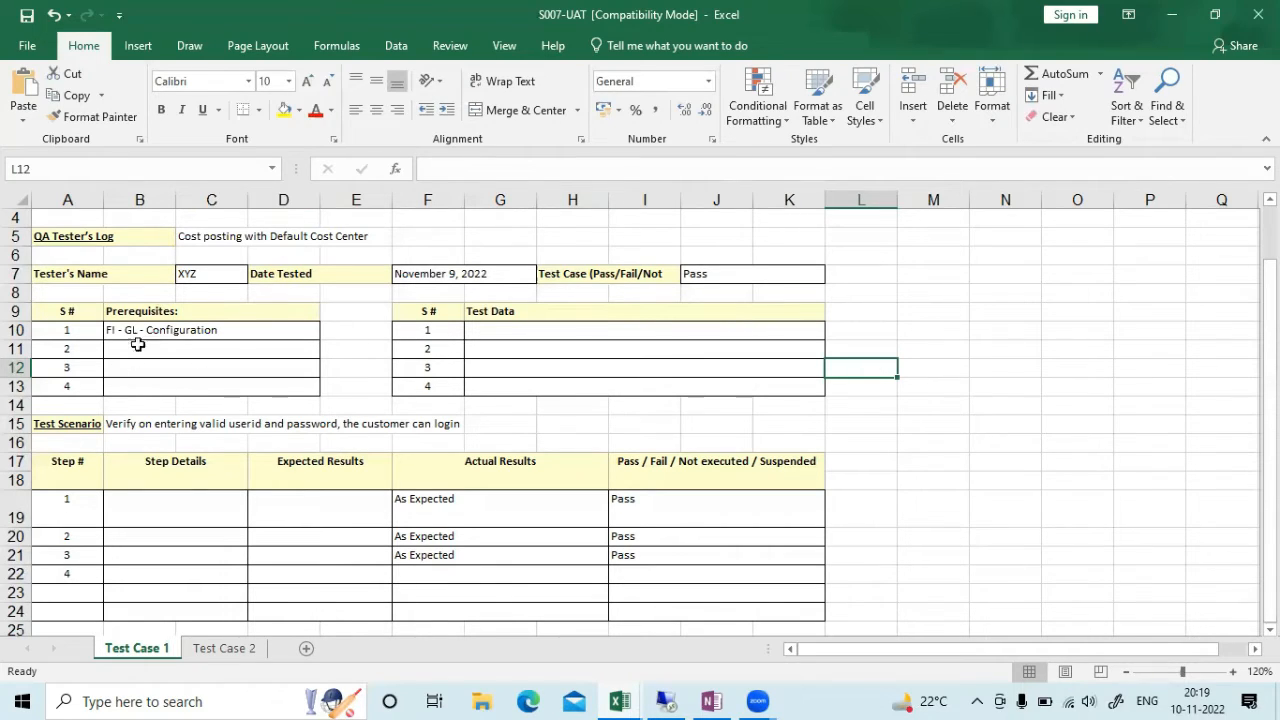
Fill prerequisites 2 and 3 with 'CO-OHM' and 'GL - Master , Cost Center Master'
left_click(263, 328)
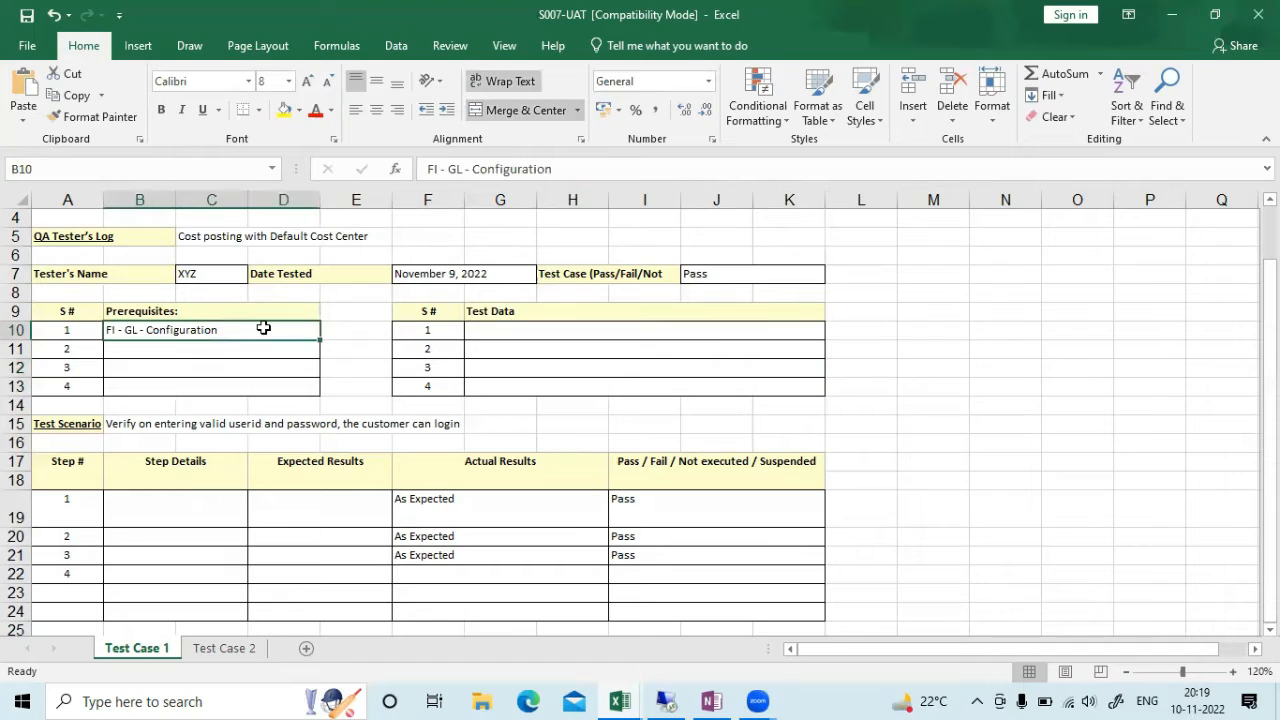
left_click(148, 346)
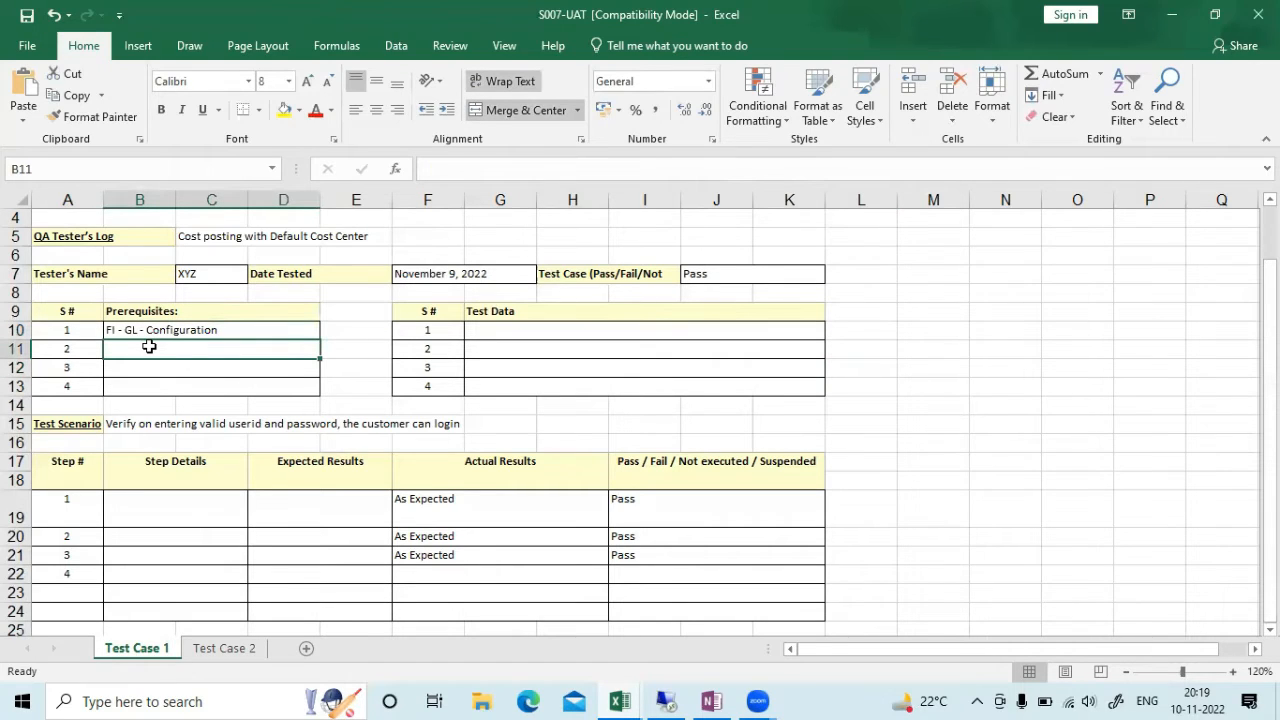
type("CO")
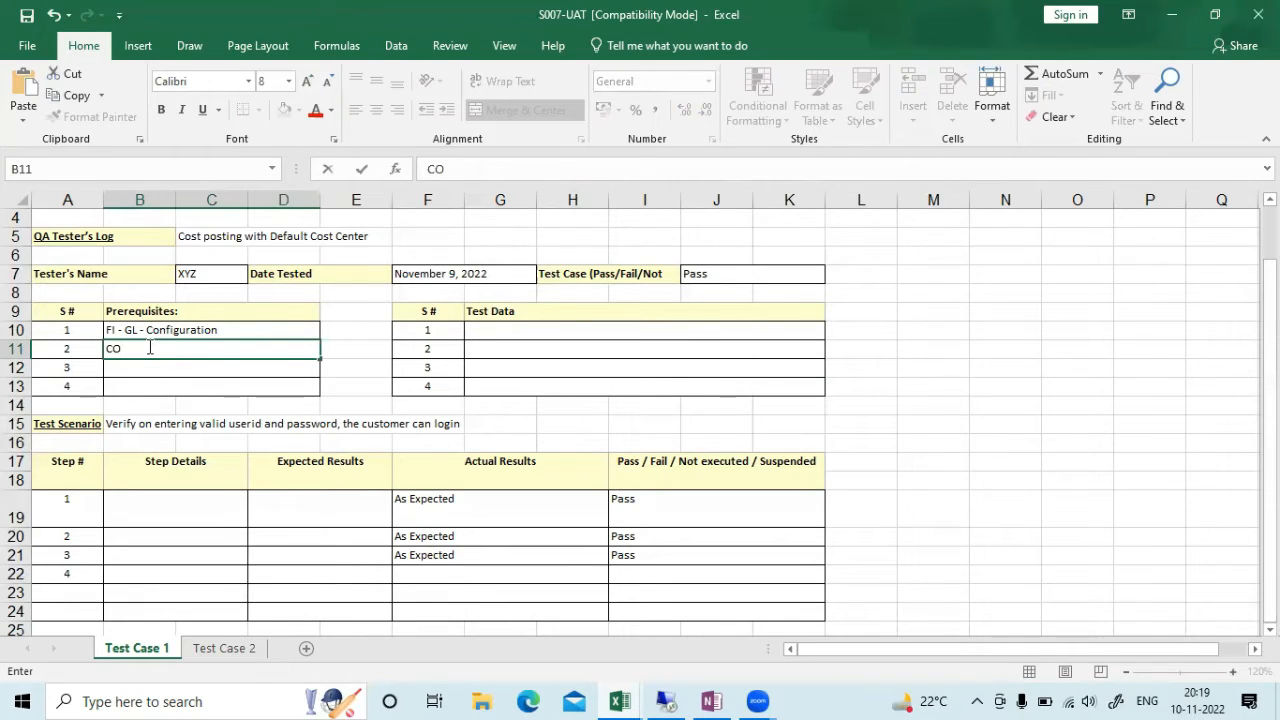
type("-OHM")
left_click(914, 428)
left_click(137, 365)
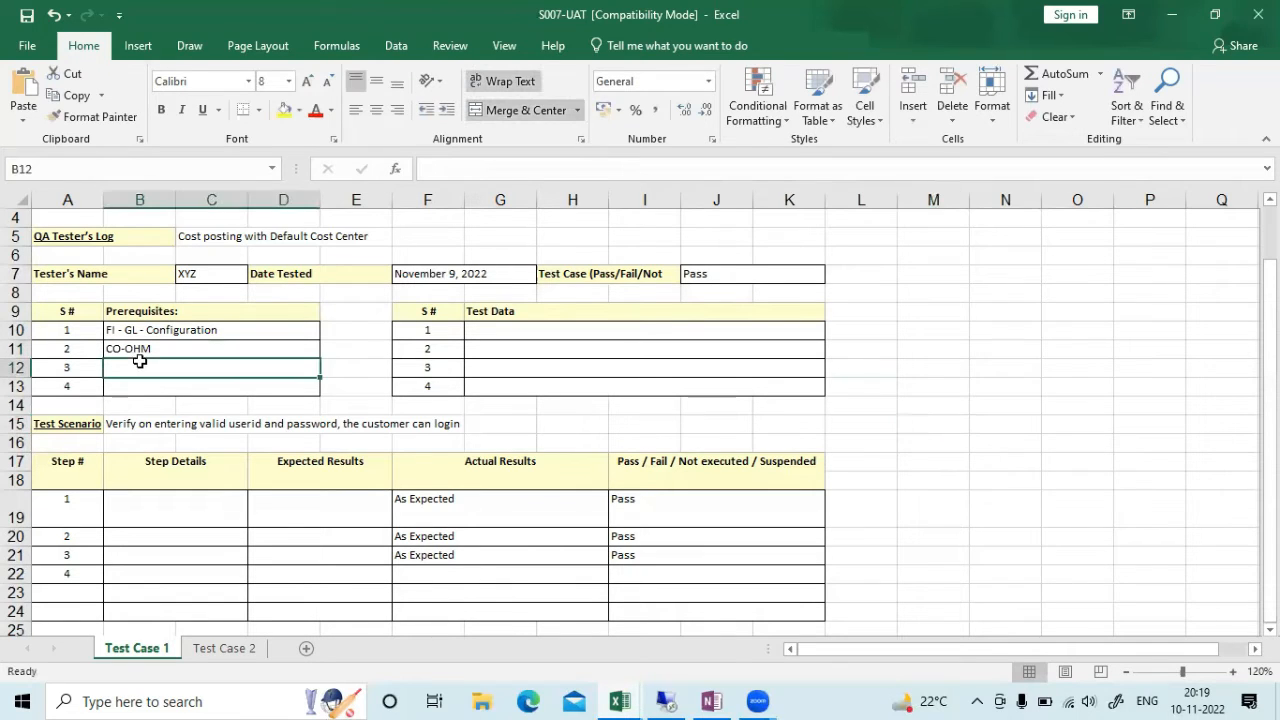
double_click(137, 369)
type("GL ")
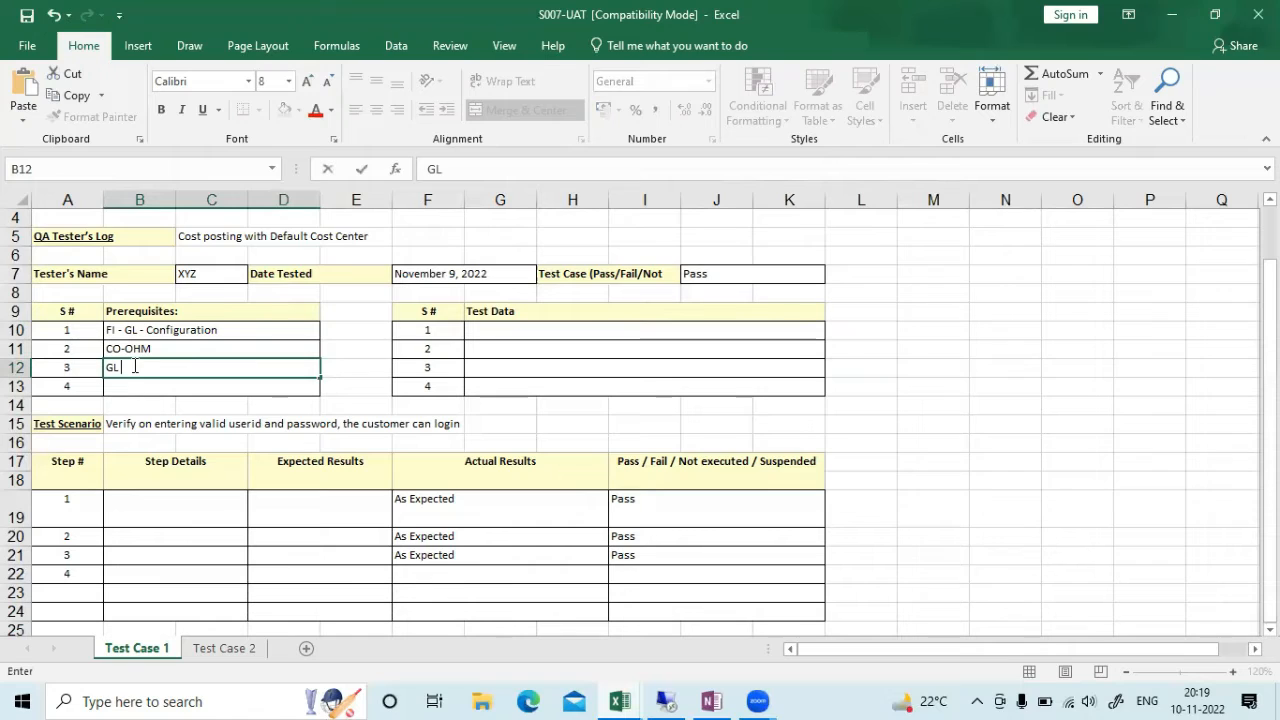
type("- Master ")
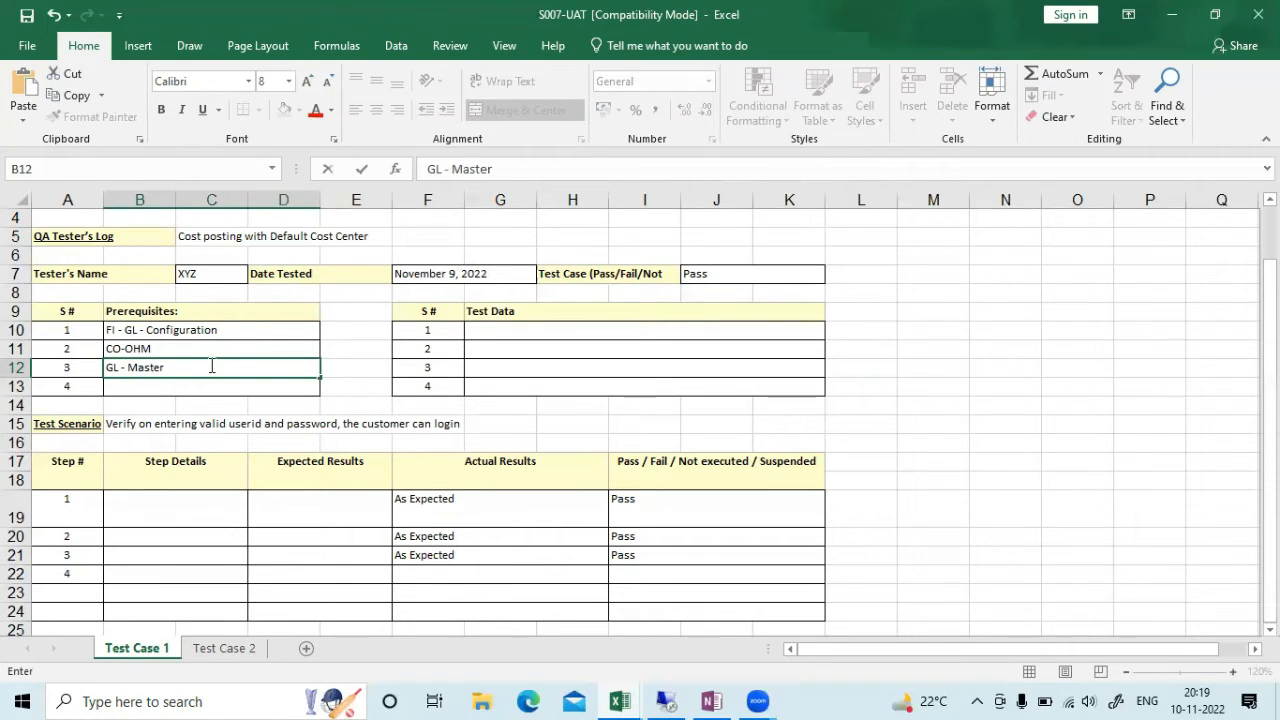
type(", Cost Center")
type(" Master")
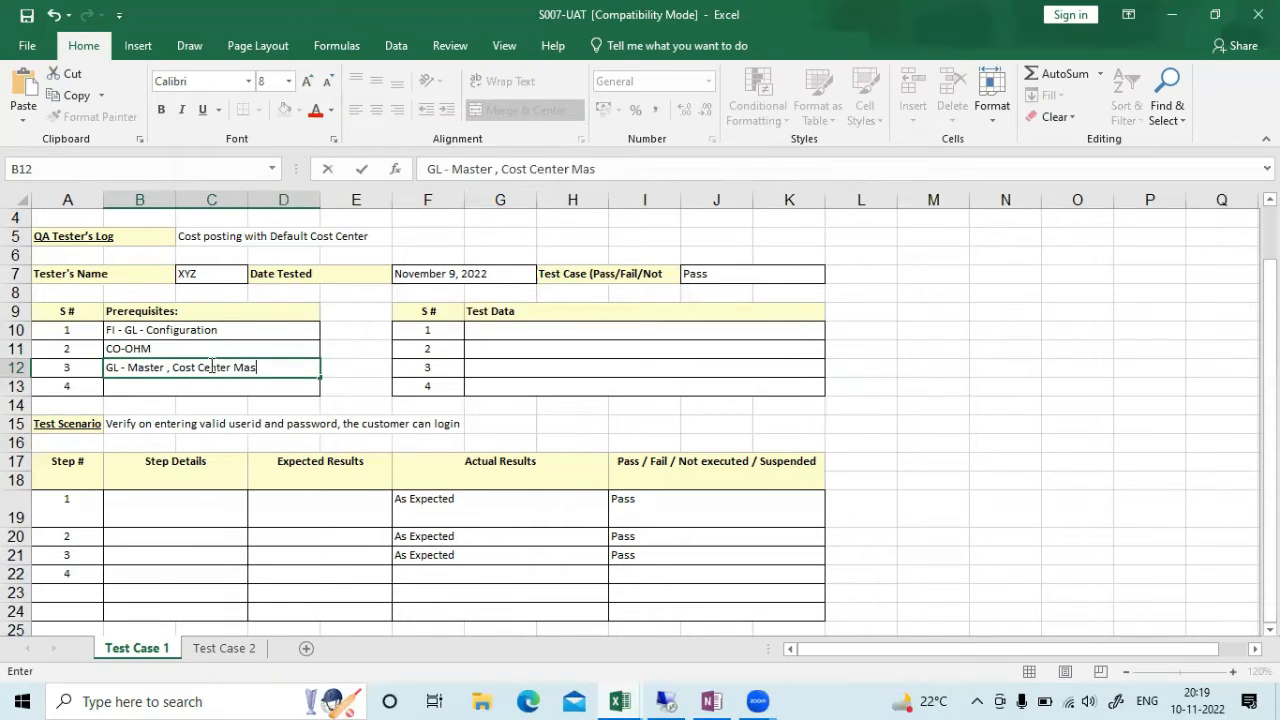
key("Tab")
left_click(171, 514)
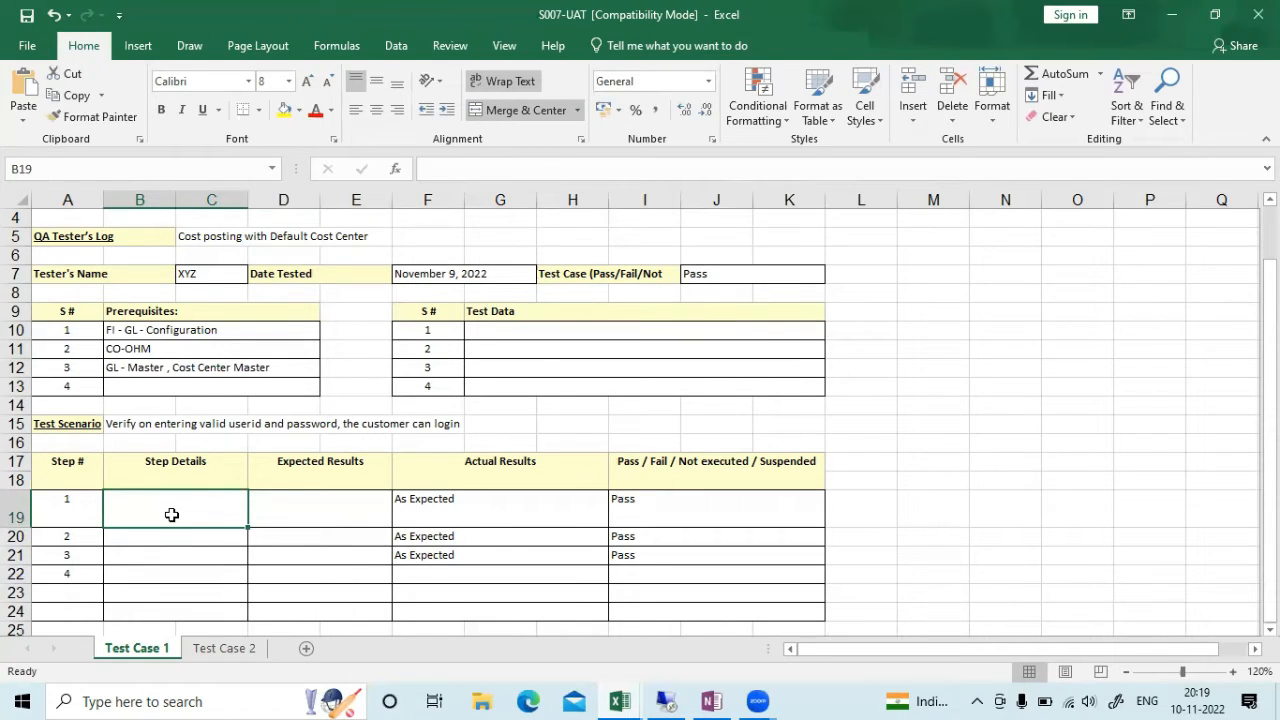
Enter 'Enter T Code- FB50/ Use FIORI App- Journal Entry' as step 1's details in B19
type("Enter ")
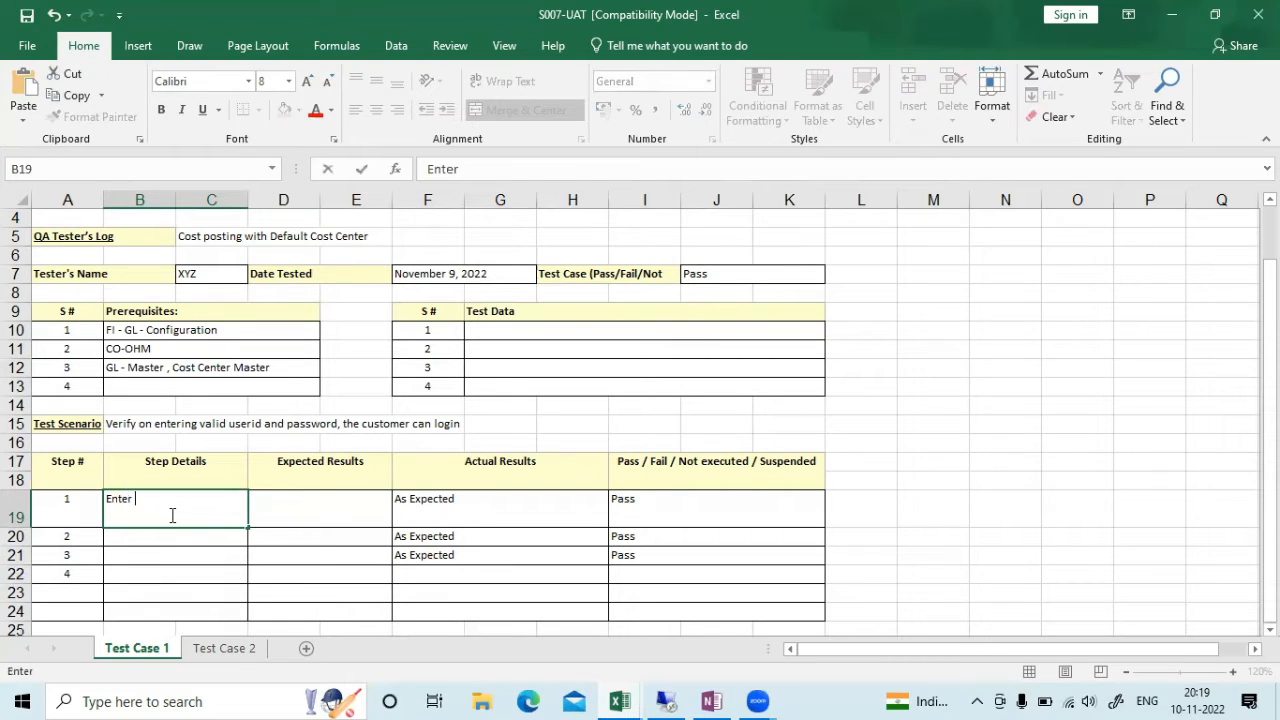
type("T Code- FB50/ USE")
key("BackSpace")
key("BackSpace")
type("se ")
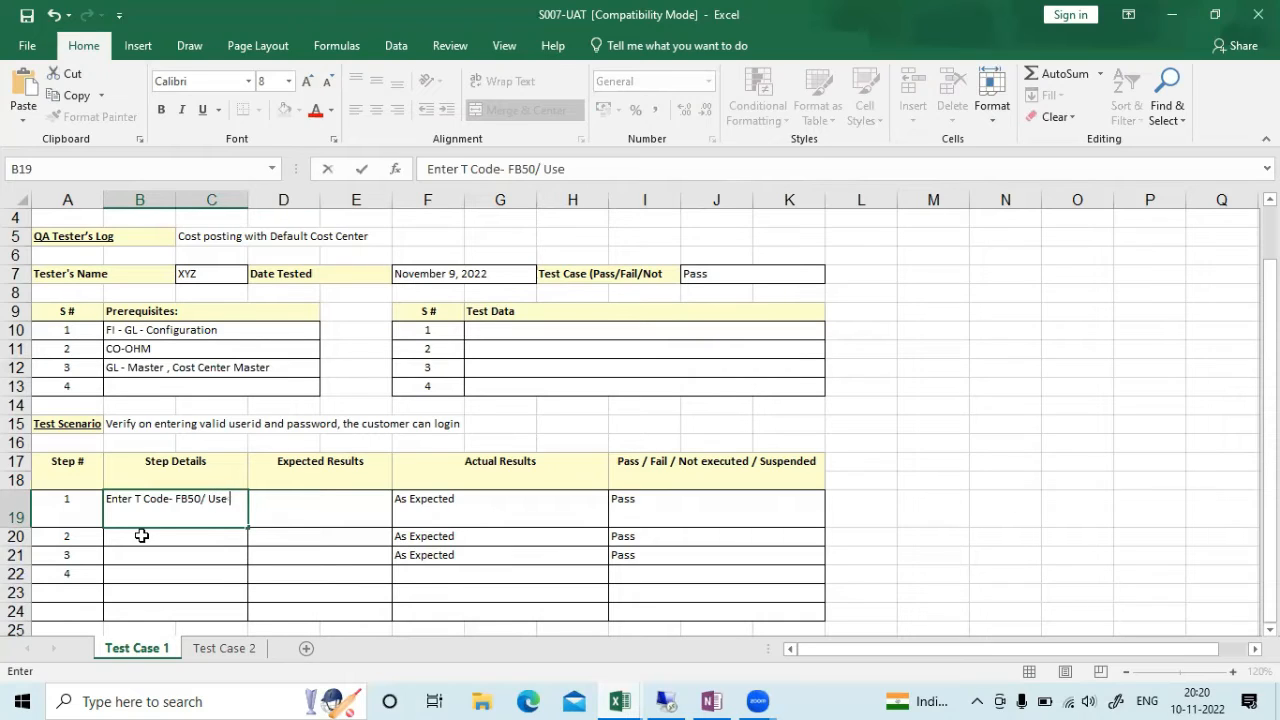
type("FIORI App- Jour")
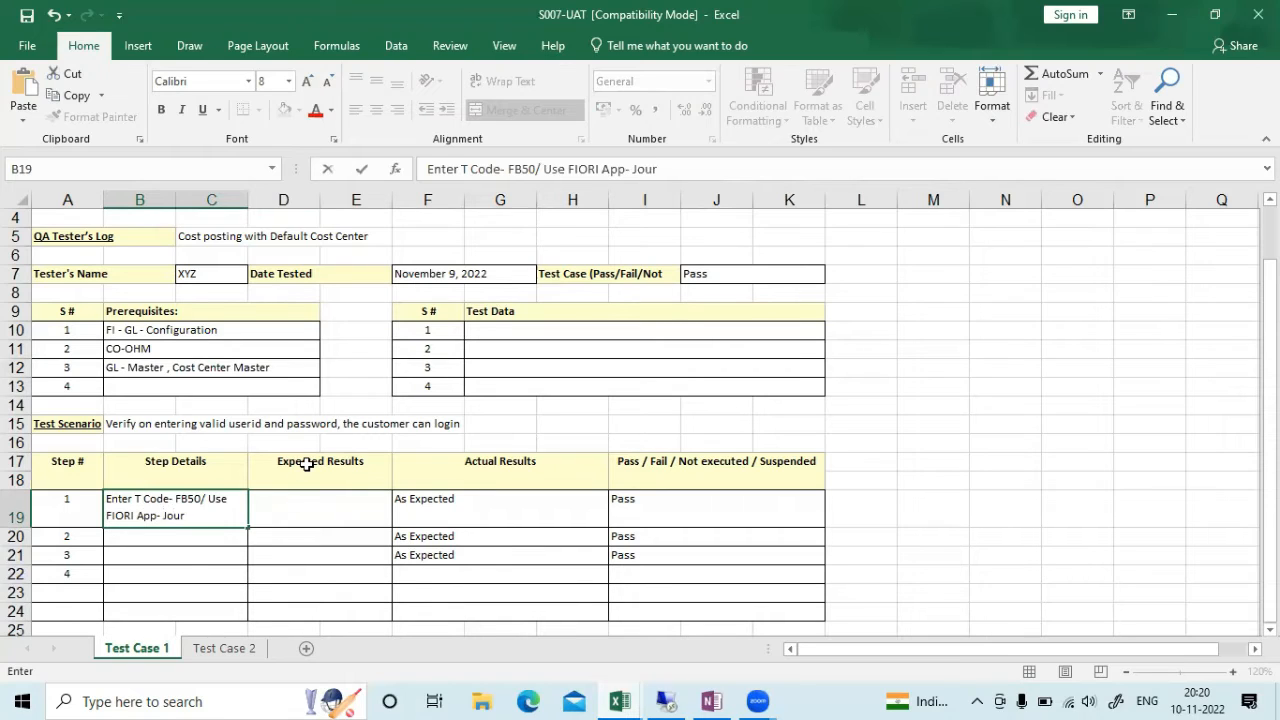
type("nal Entry")
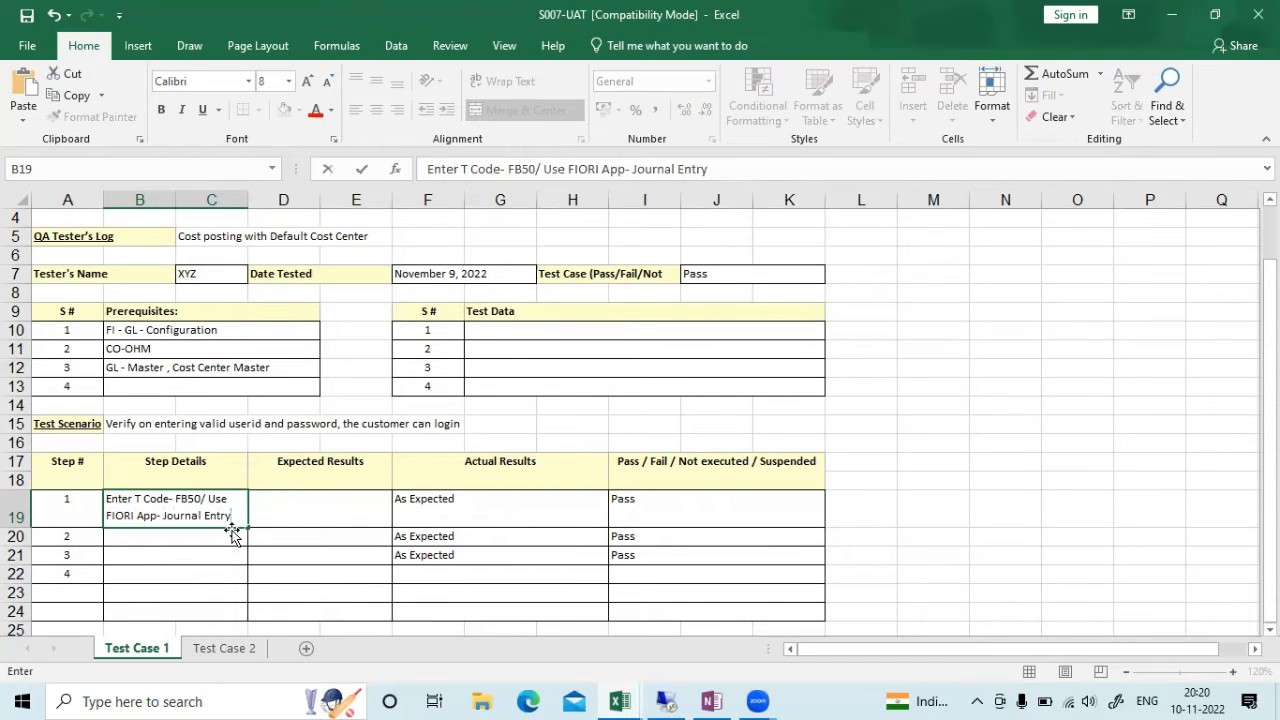
left_click(178, 532)
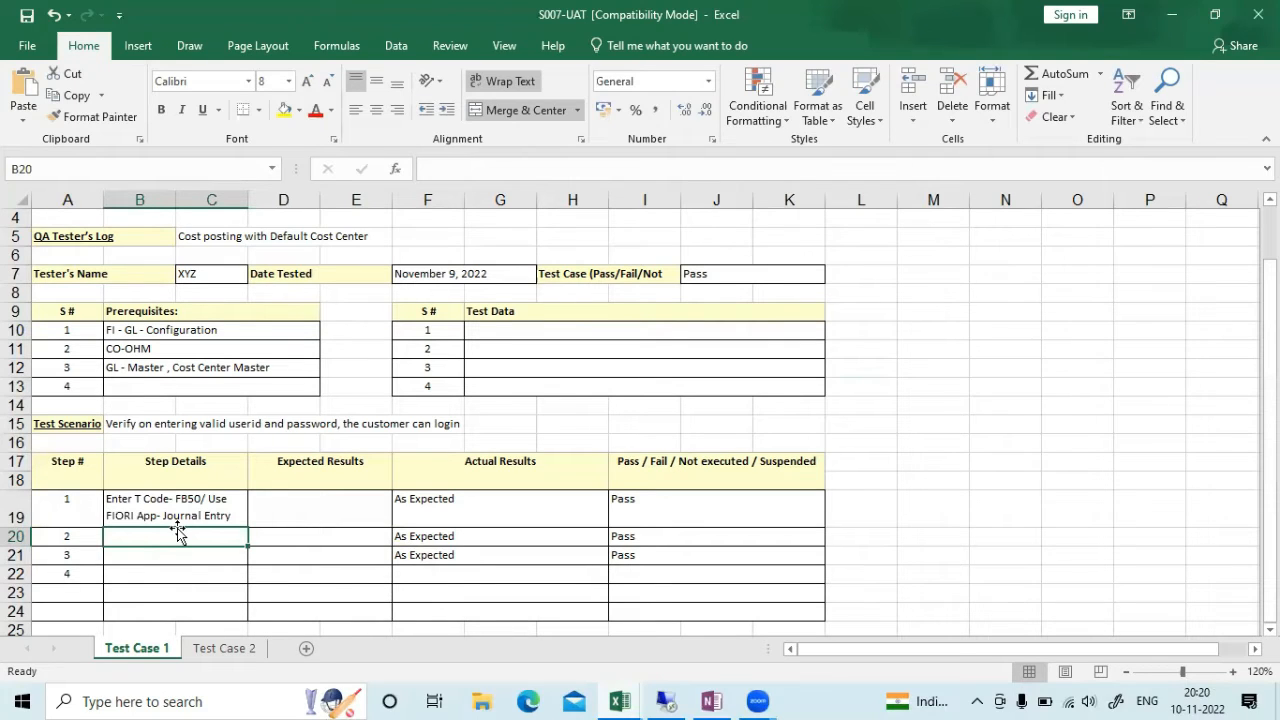
Enter step 1's expected result as the Entry View GL- FBL3N report in D19
left_click(289, 503)
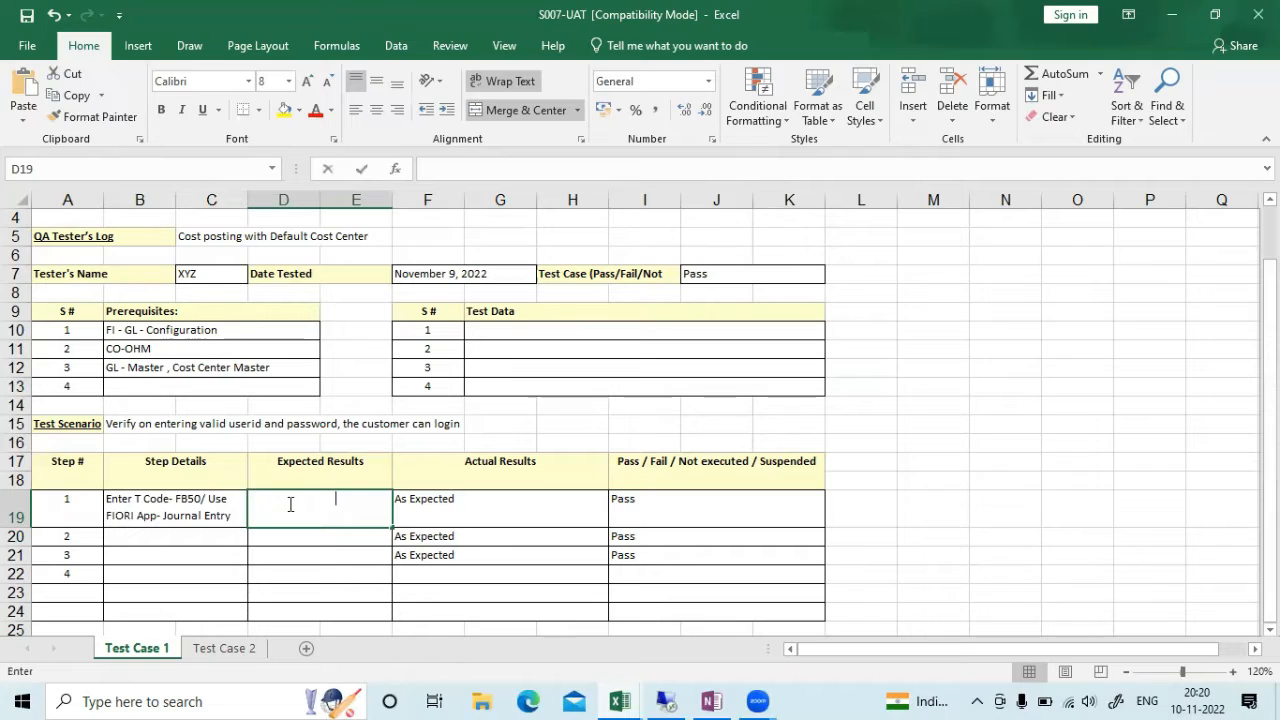
type("Entry View -")
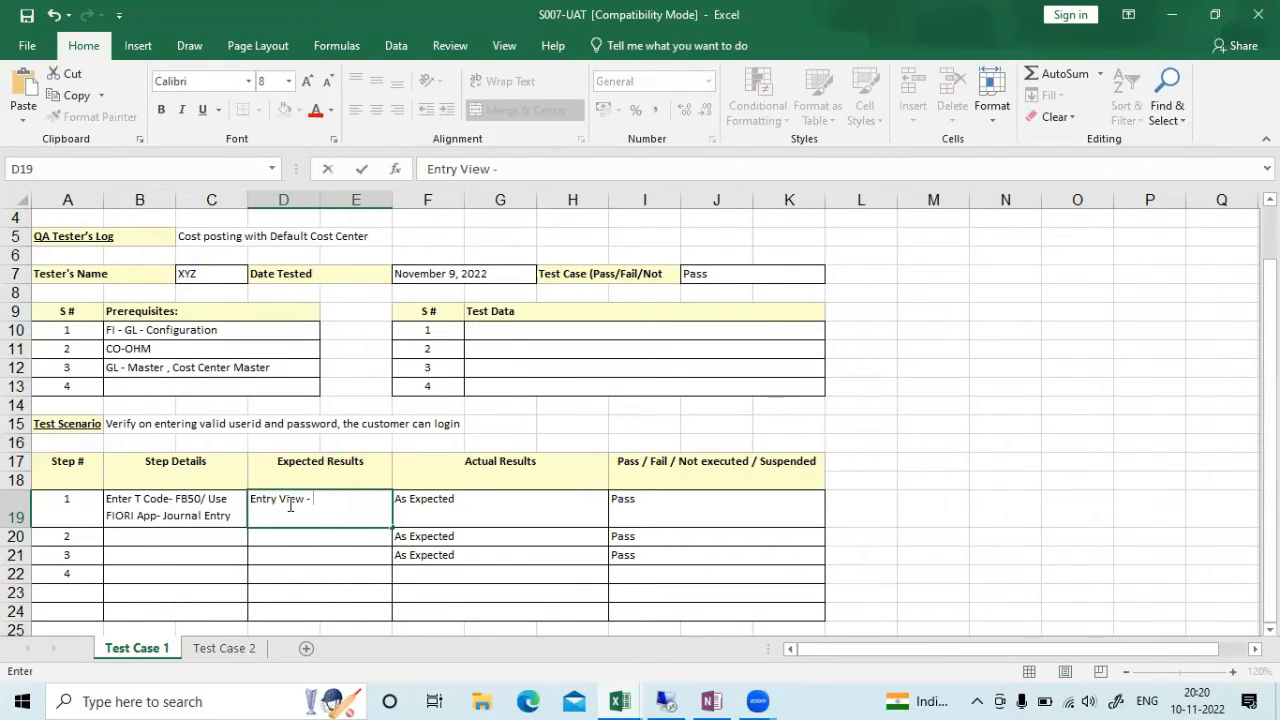
key("BackSpace")
key("BackSpace")
type("GL- FBL3N")
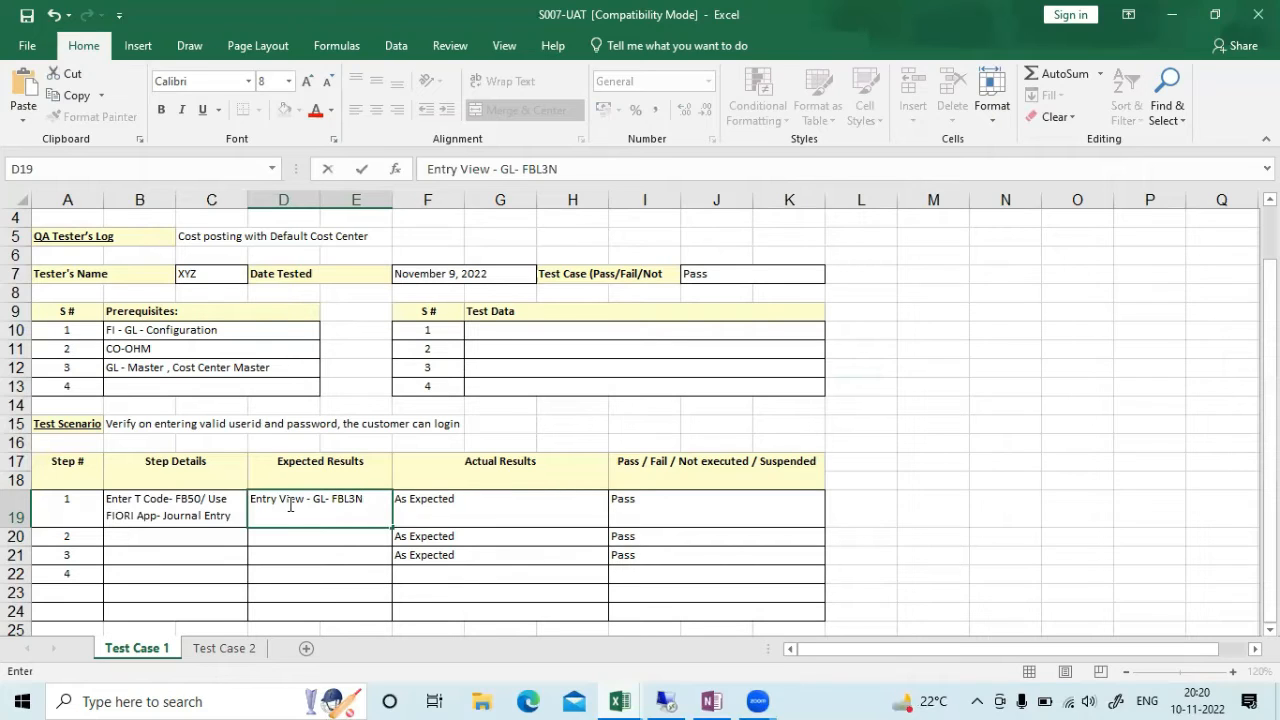
key("Return")
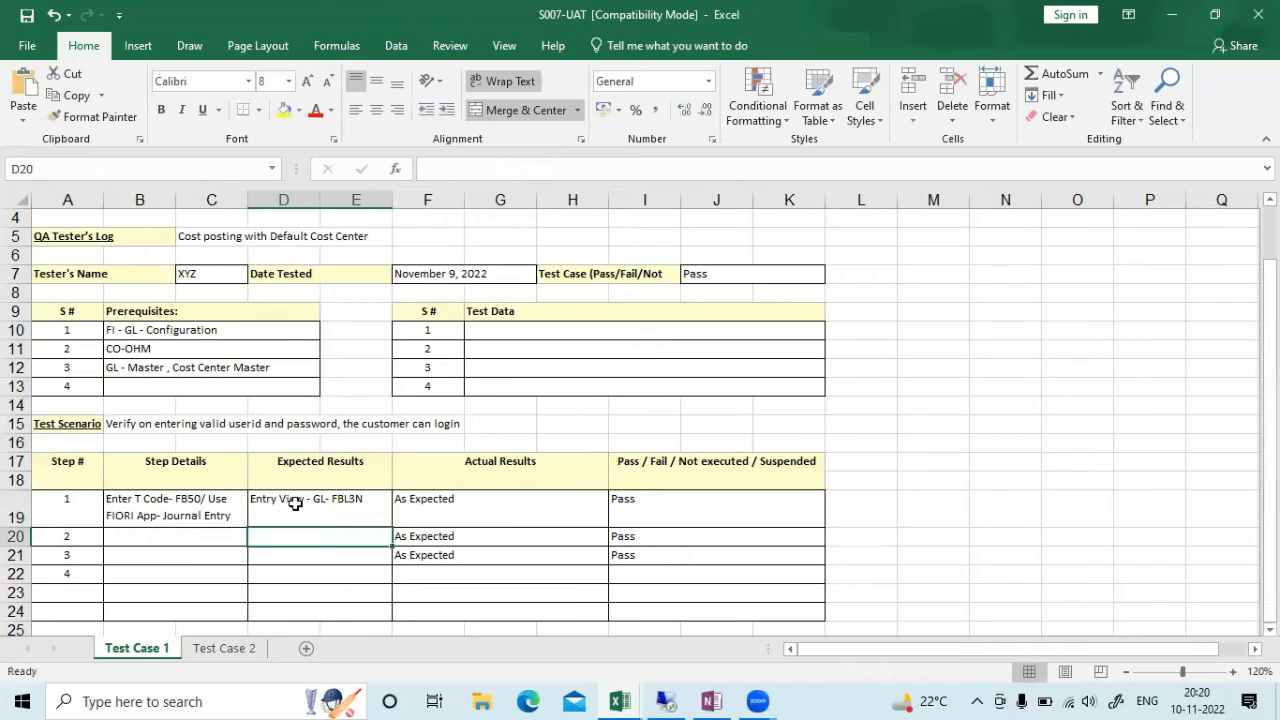
double_click(296, 505)
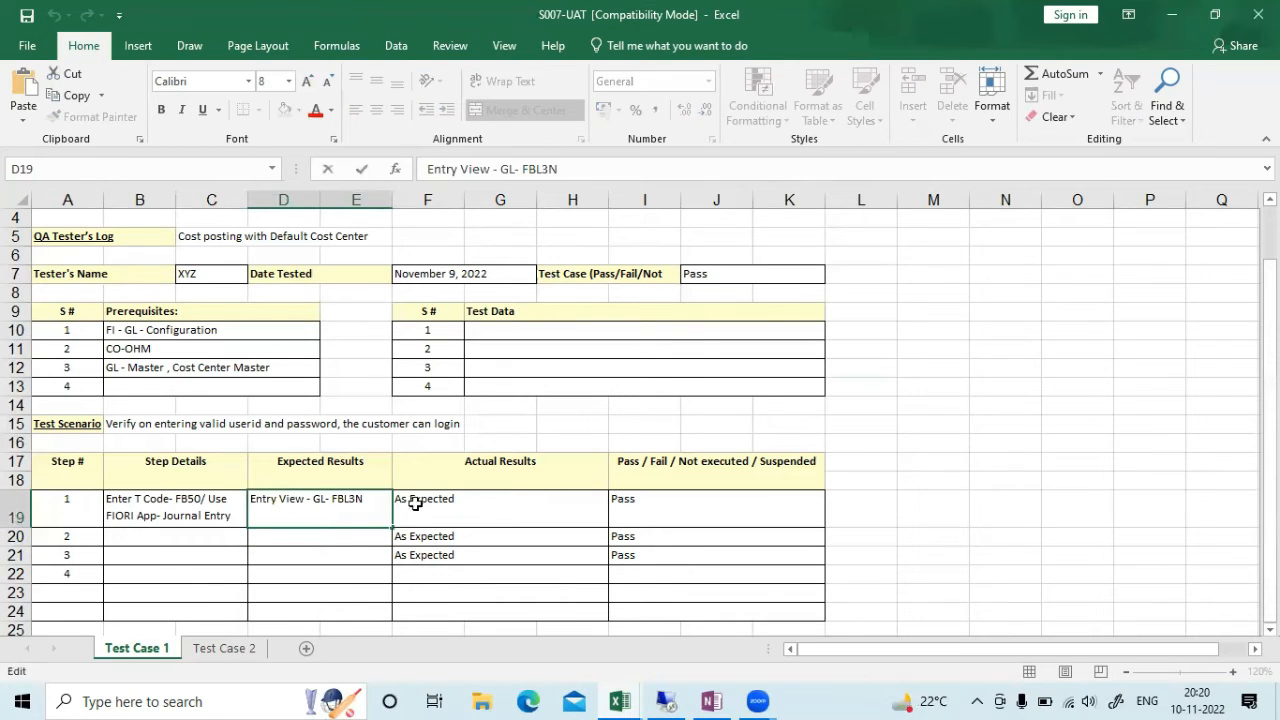
key("Escape")
key("Down")
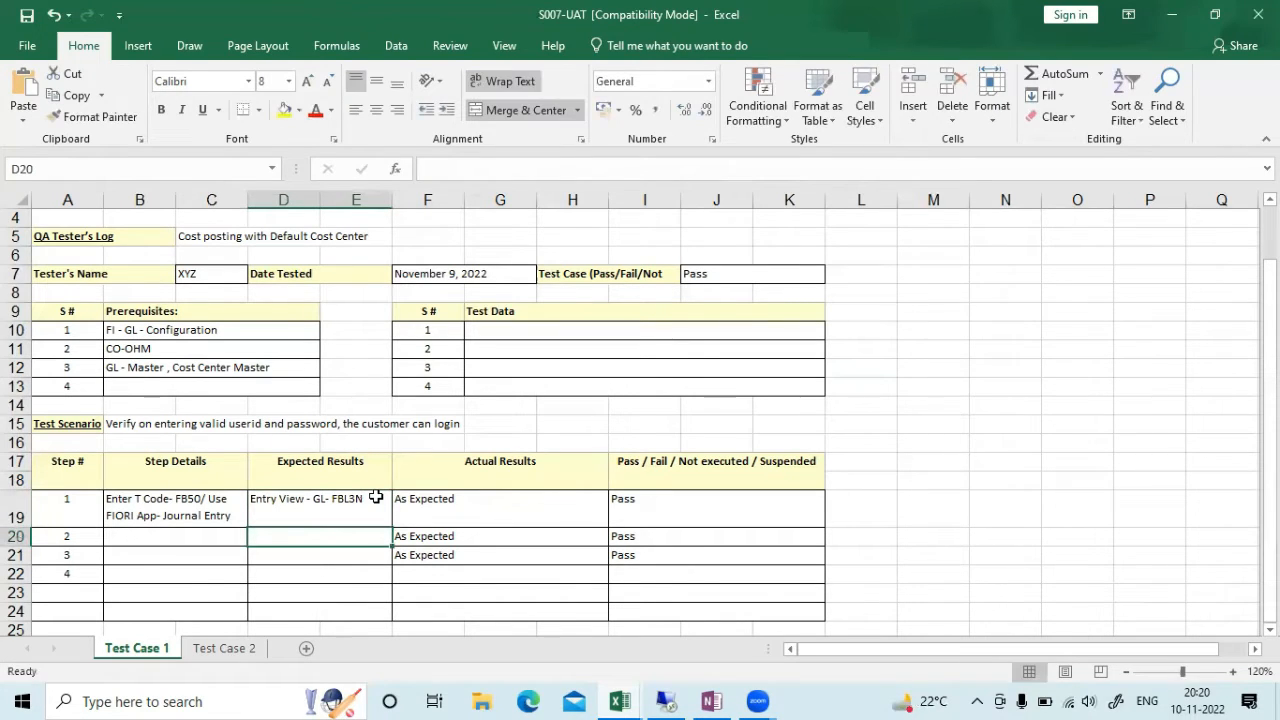
Type 'GL View - GL - FAGLL03' in D20, appending '- BSEG' to D19 and '- ACDOCA' to D20
type("GL View -")
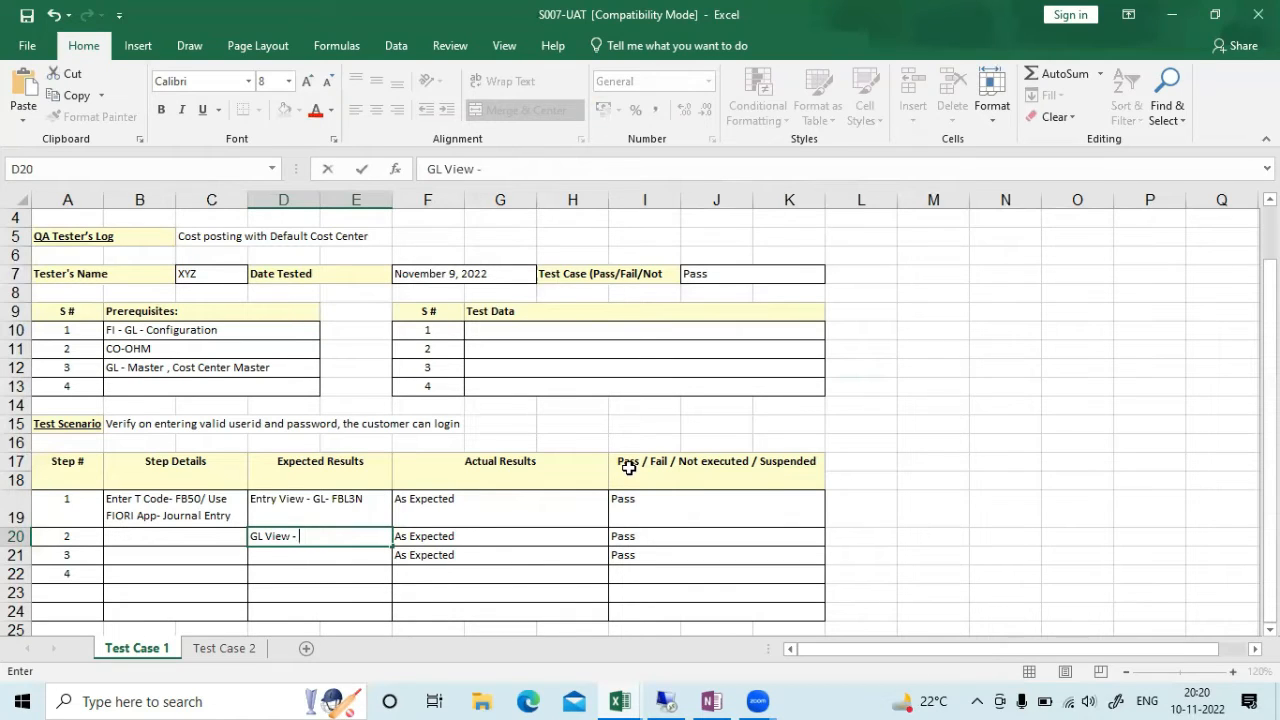
type(" GL - FAGLL0")
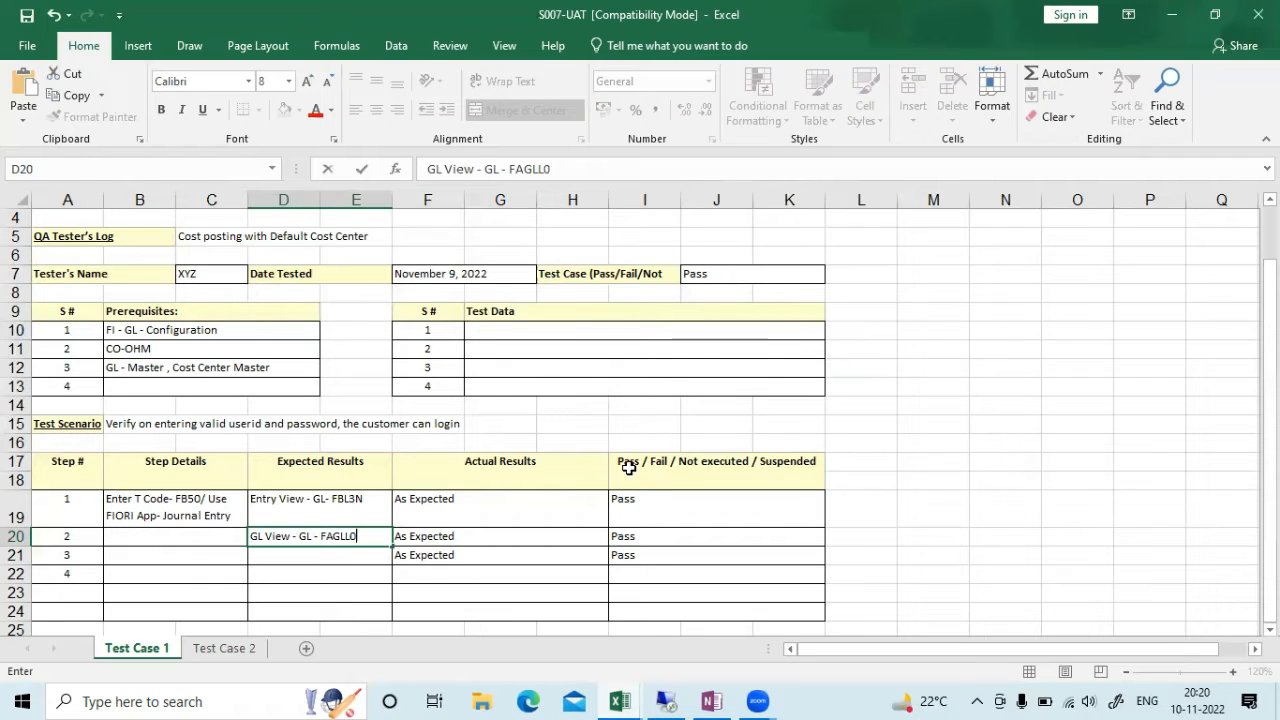
type("3")
left_click(365, 503)
key("F2")
type("-")
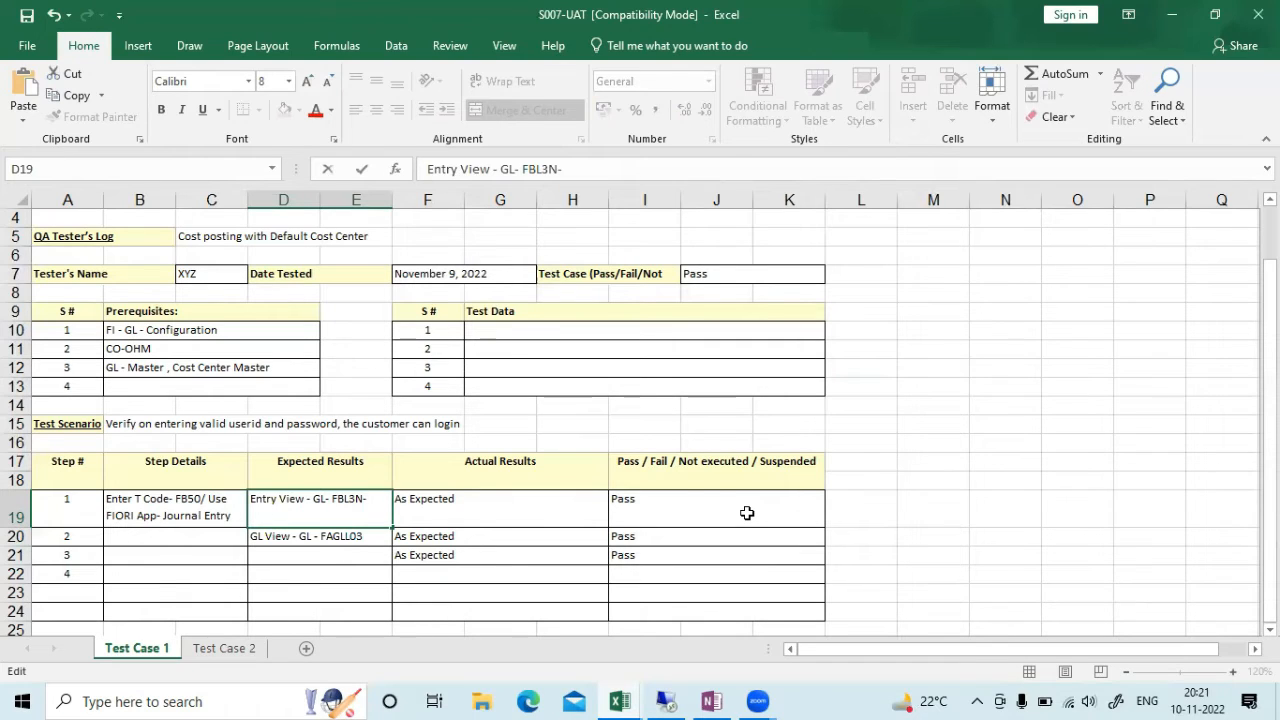
type("BSEG")
double_click(376, 535)
type("- ACDOCA")
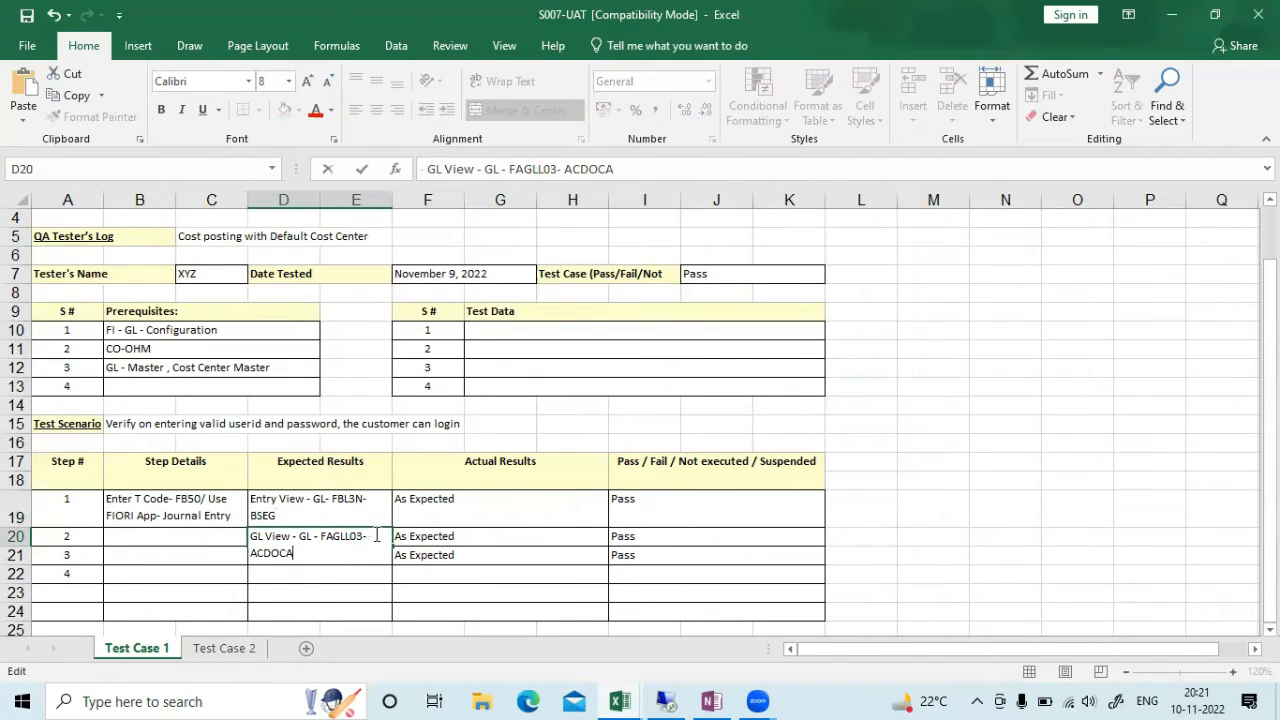
left_click(528, 572)
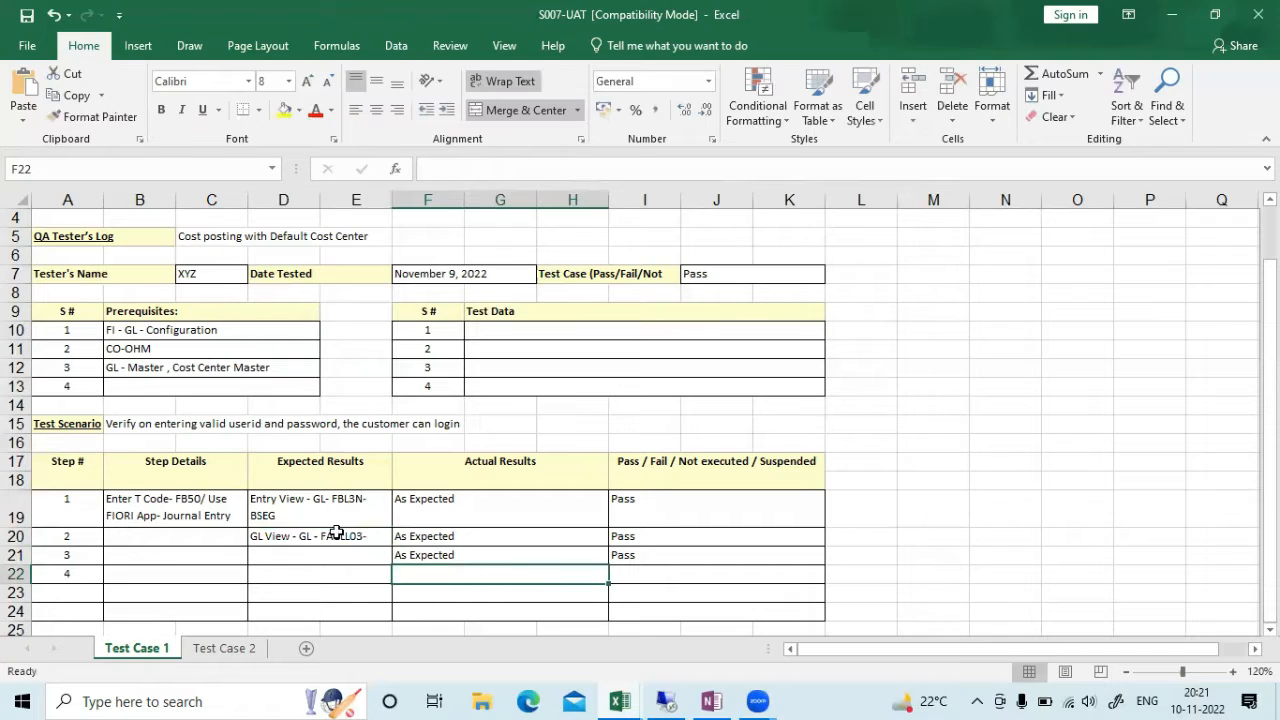
left_click(282, 541)
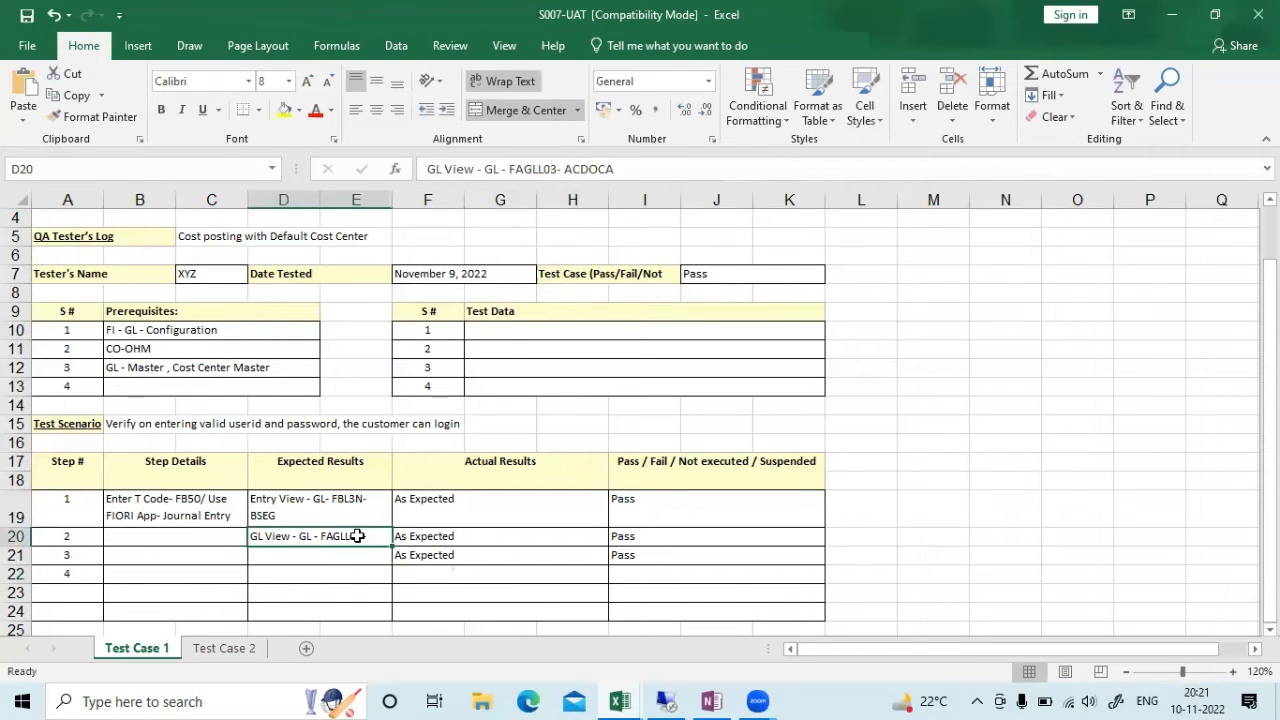
Move D20's FAGLL03- ACDOCA text into D19 and add ', Cost Center Report - KSB1-ACDOCA'
left_click_drag(678, 166, 2, 163)
key("ctrl+c")
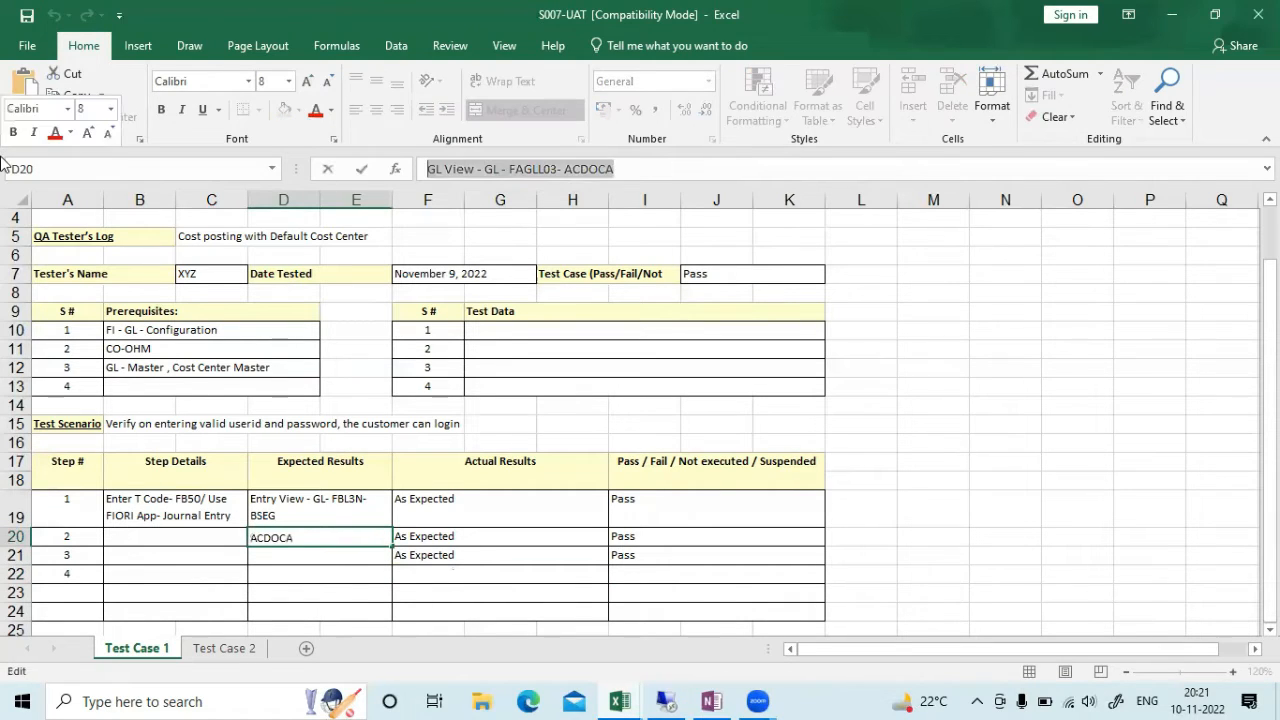
key("Delete")
left_click(381, 497)
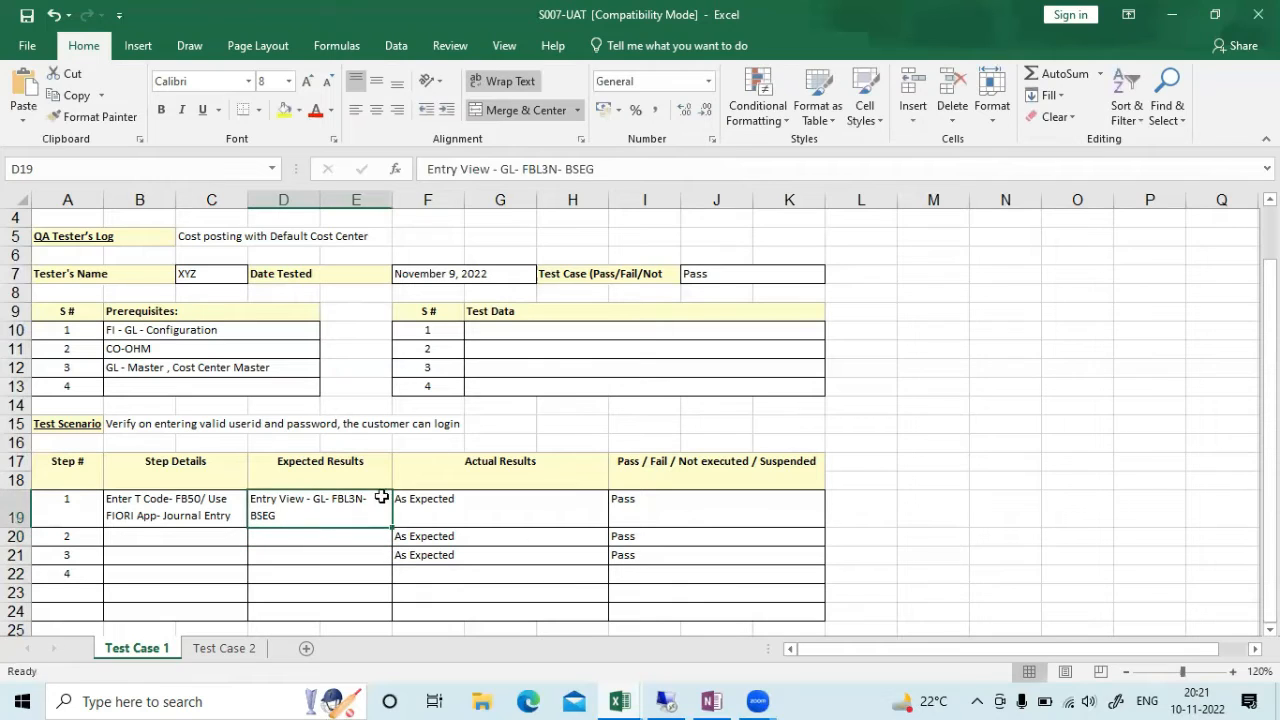
key("Down")
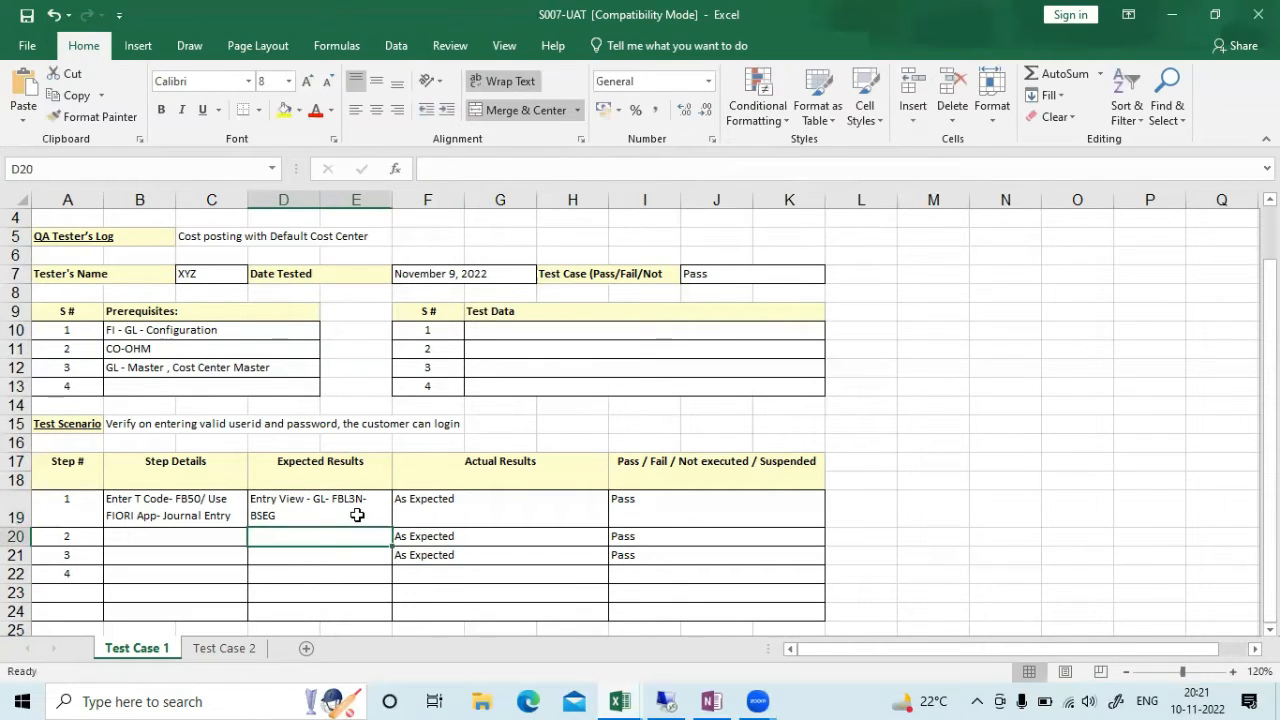
double_click(309, 510)
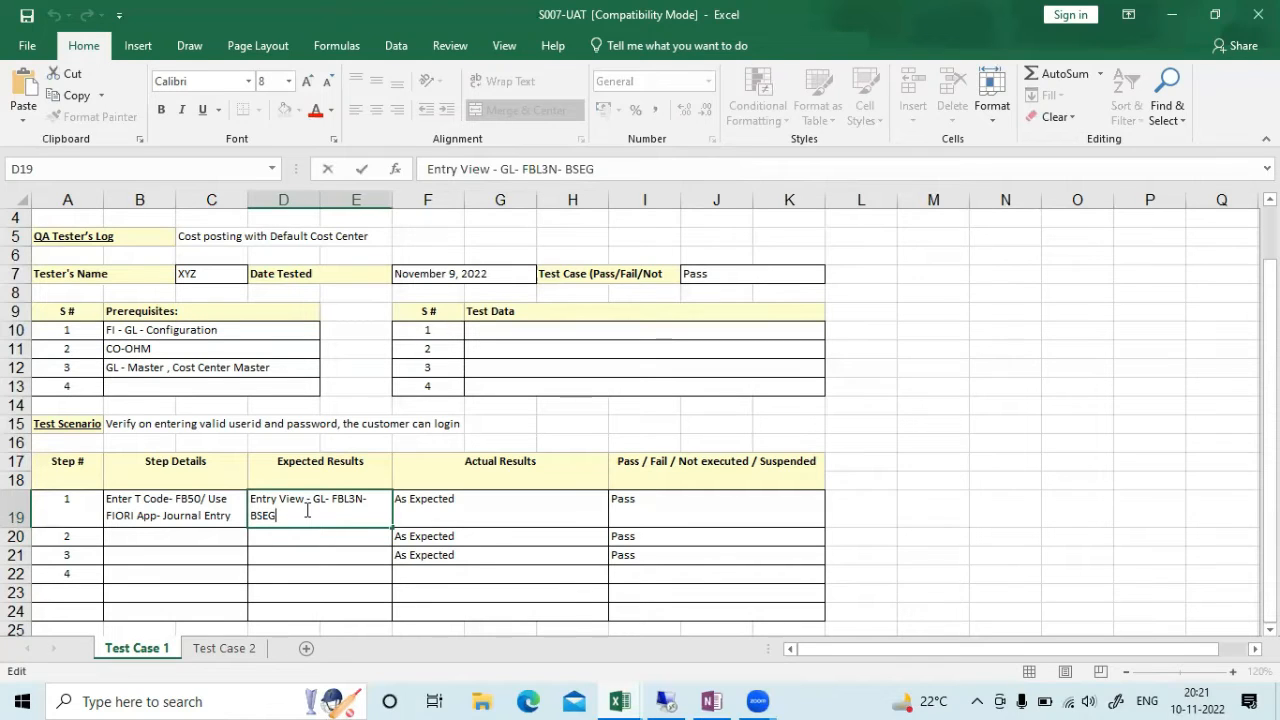
type(",")
key("ctrl+v")
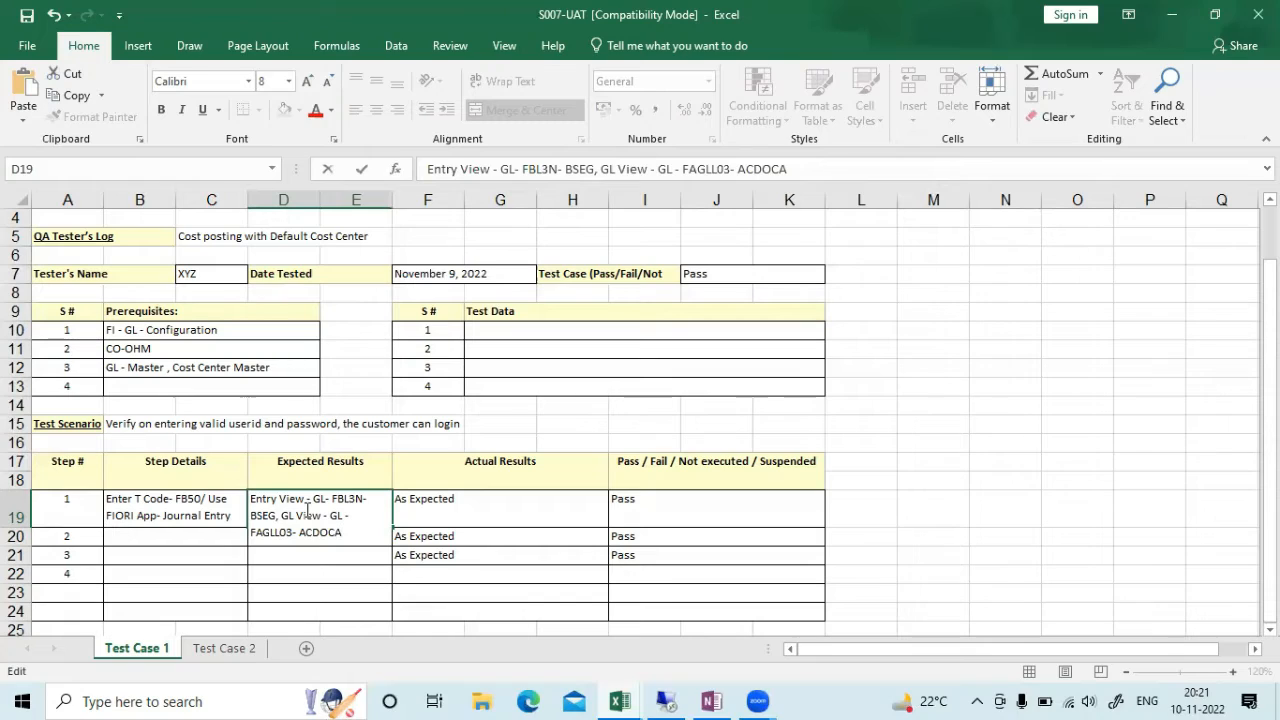
type(", Cost Center Report")
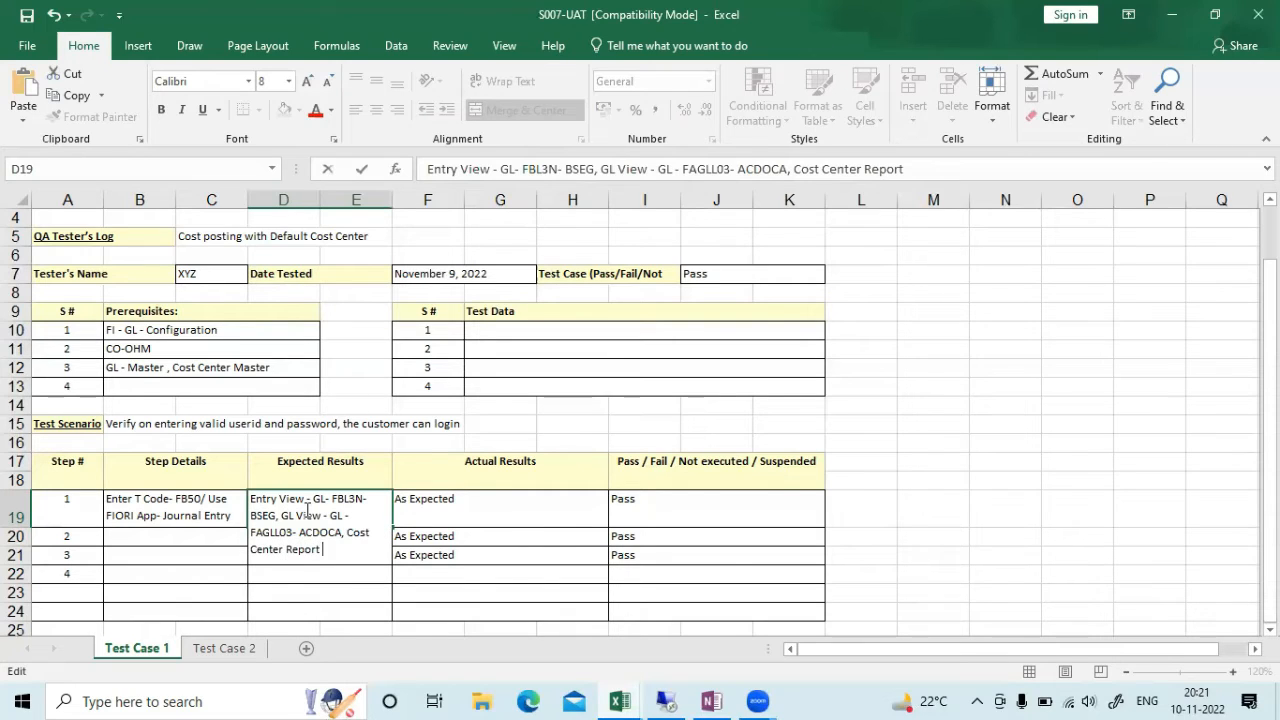
type(" - KSB1-ACDOCA")
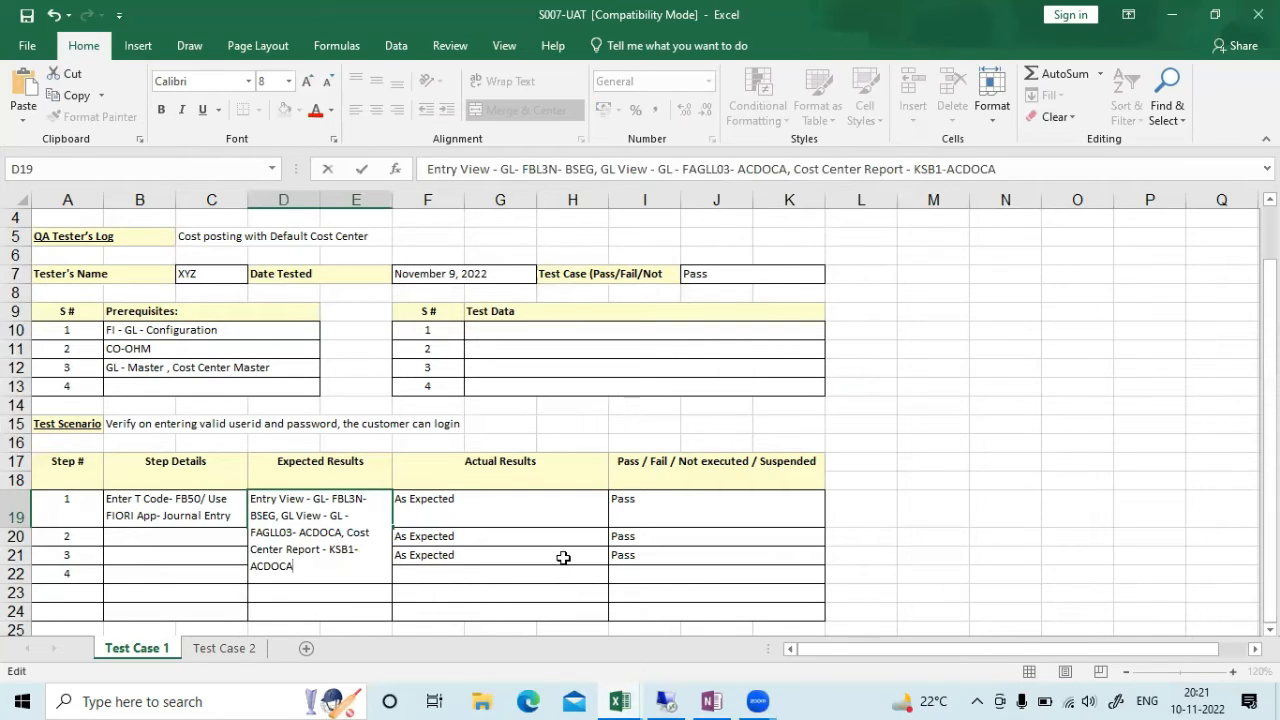
Commit the combined D19 expected result and click away to an empty cell
left_click(507, 509)
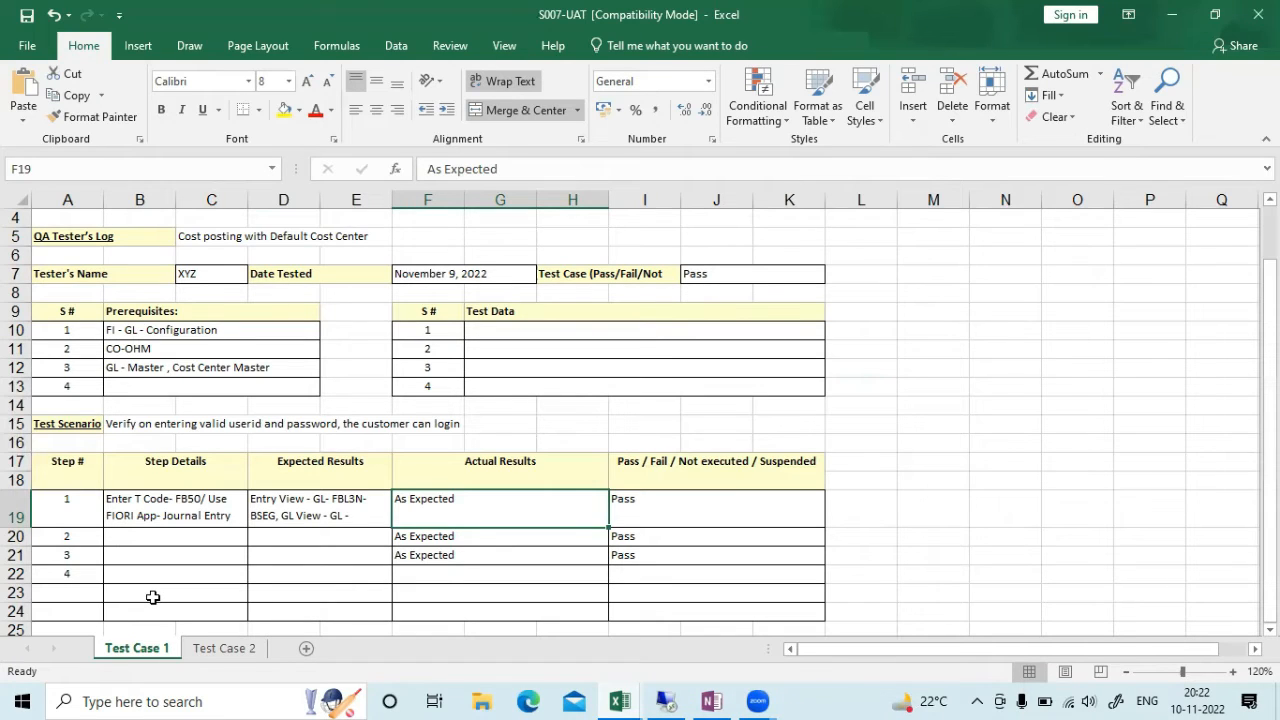
left_click(1025, 370)
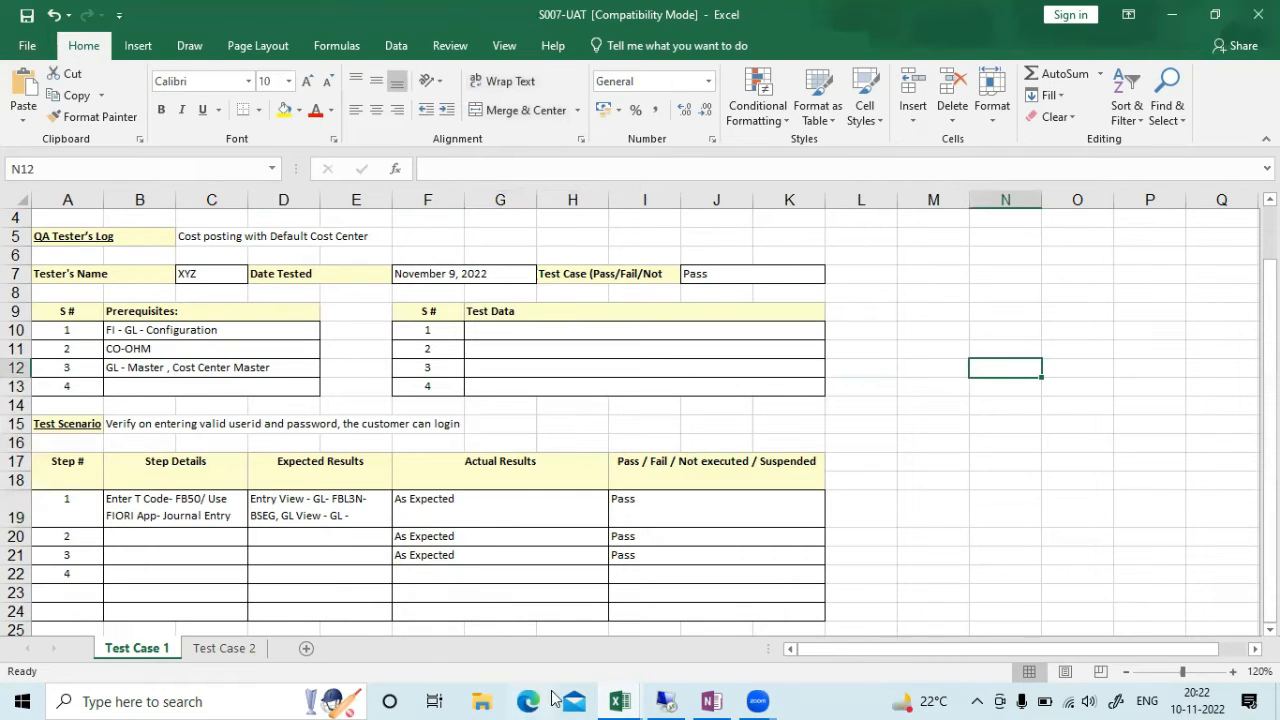
Leave the account assignment entries with /N and launch the Fiori 1909 desktop shortcut
left_click(683, 700)
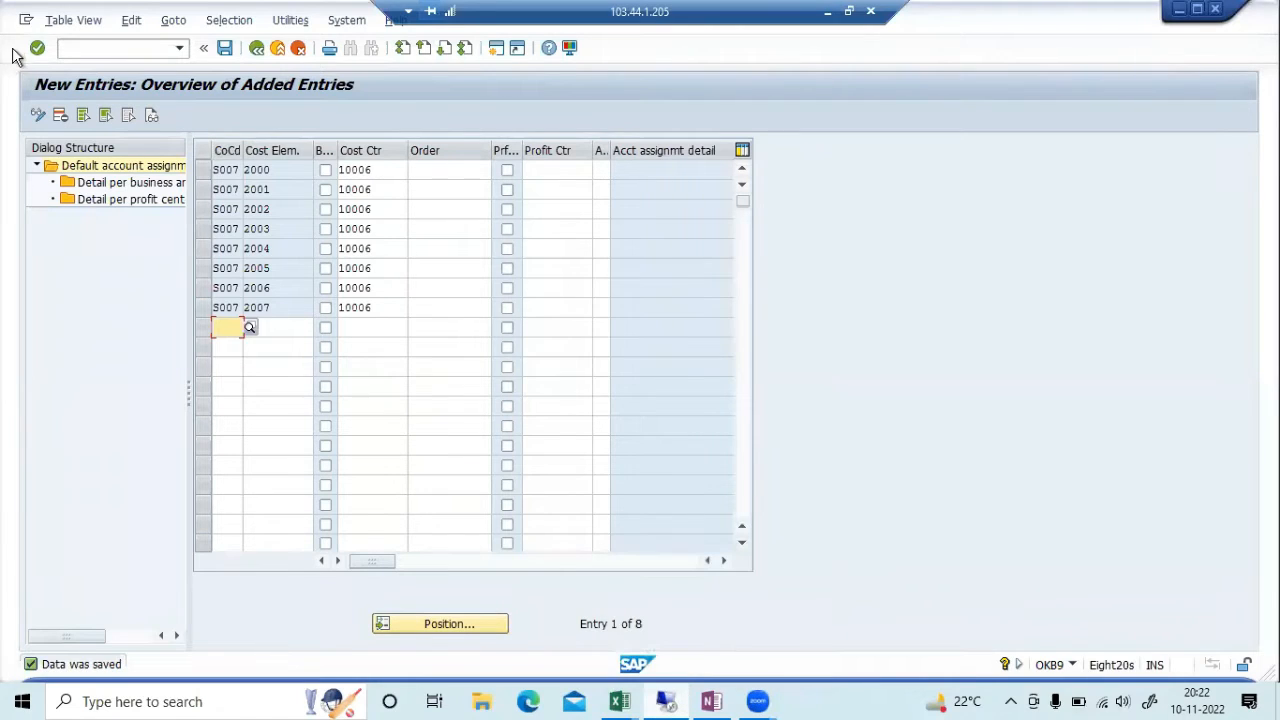
left_click(76, 48)
type("/N")
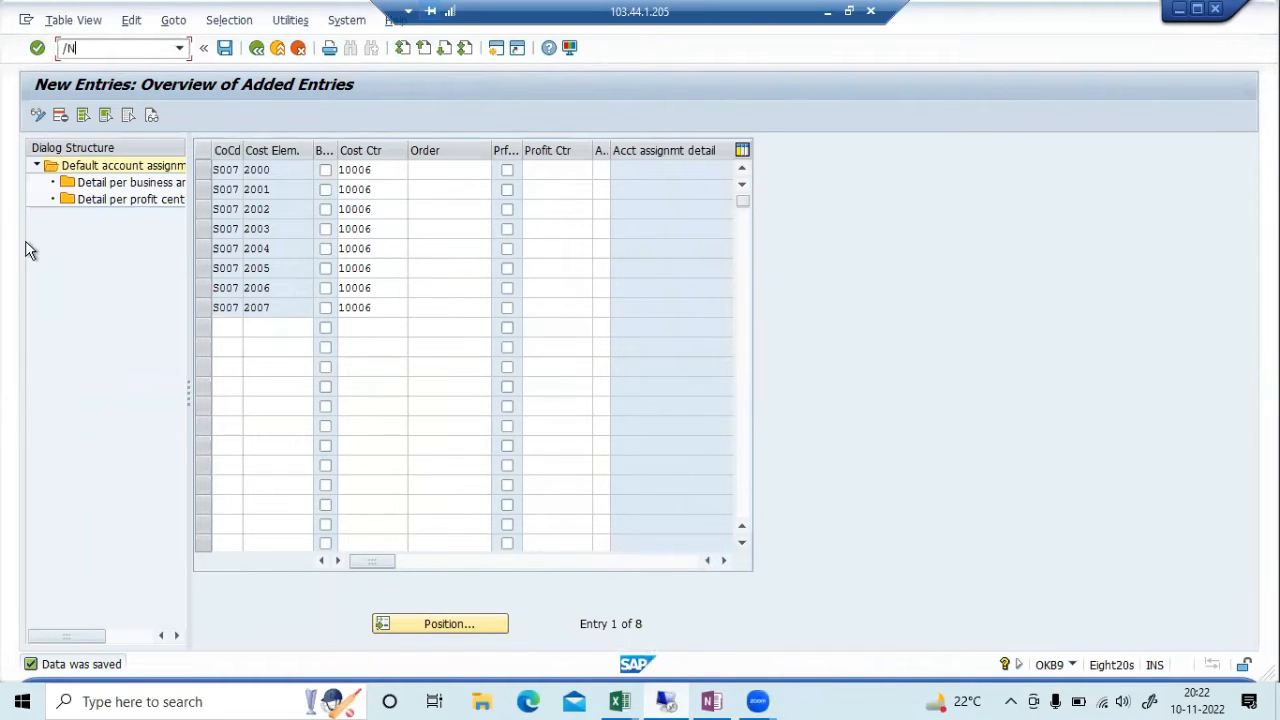
key("Return")
key("super+d")
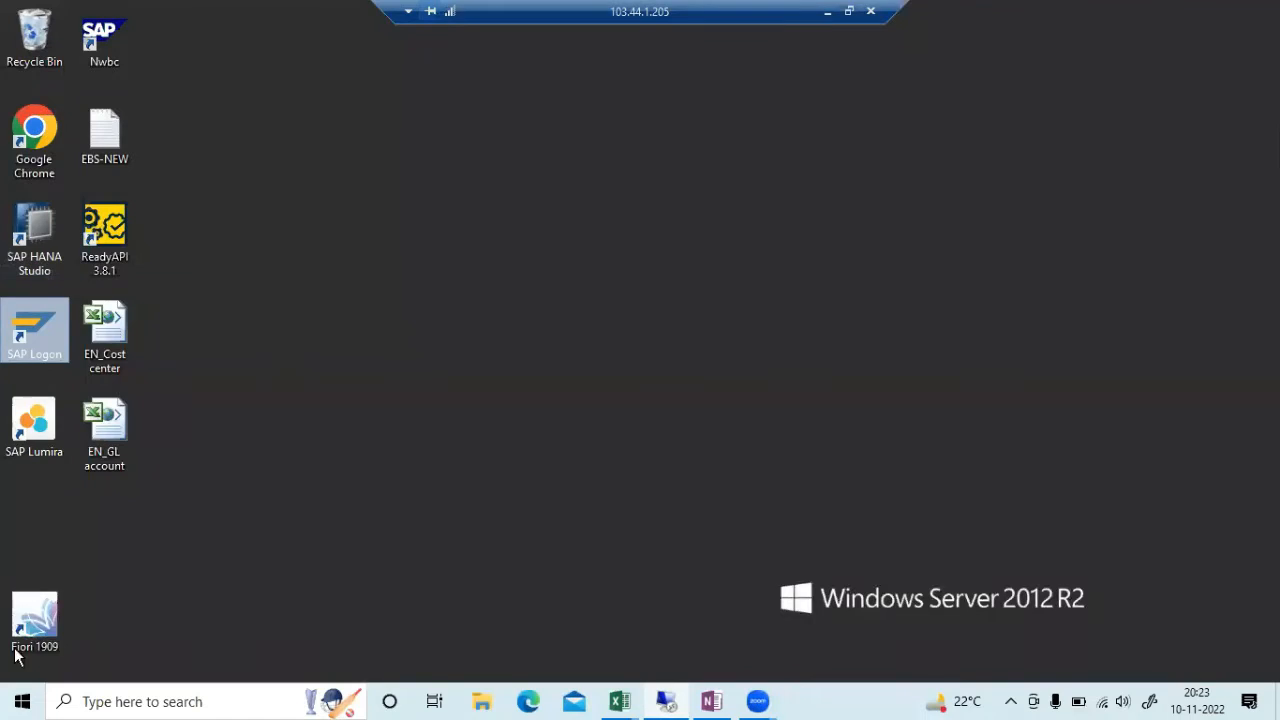
double_click(47, 604)
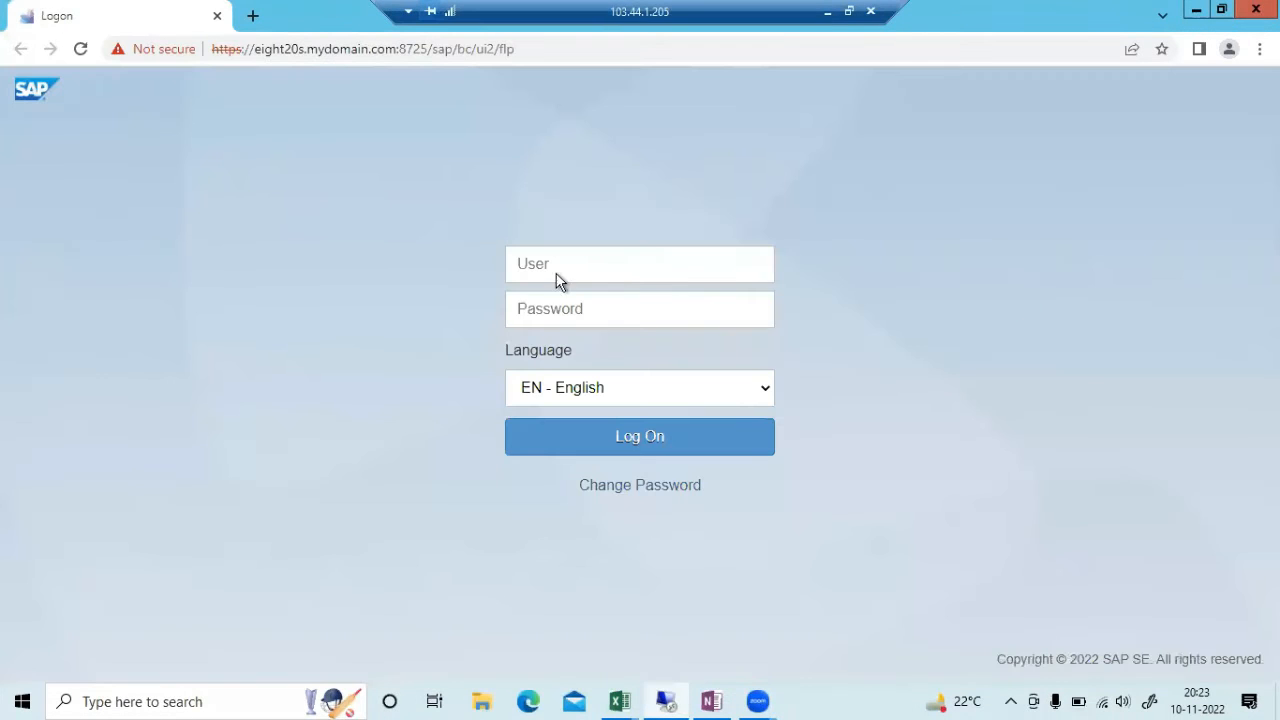
Log on to Fiori with the user name and password, then bring back the test workbook
left_click(611, 266)
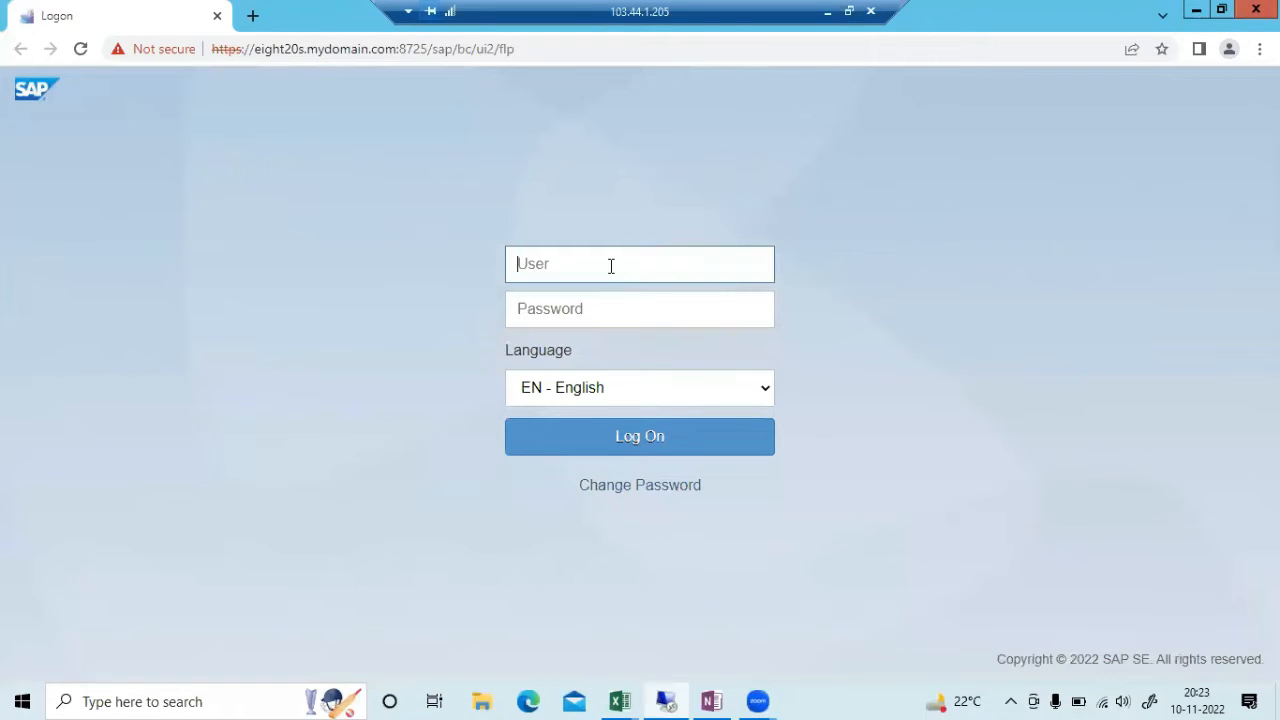
type("pradeep")
key("Tab")
type("*******")
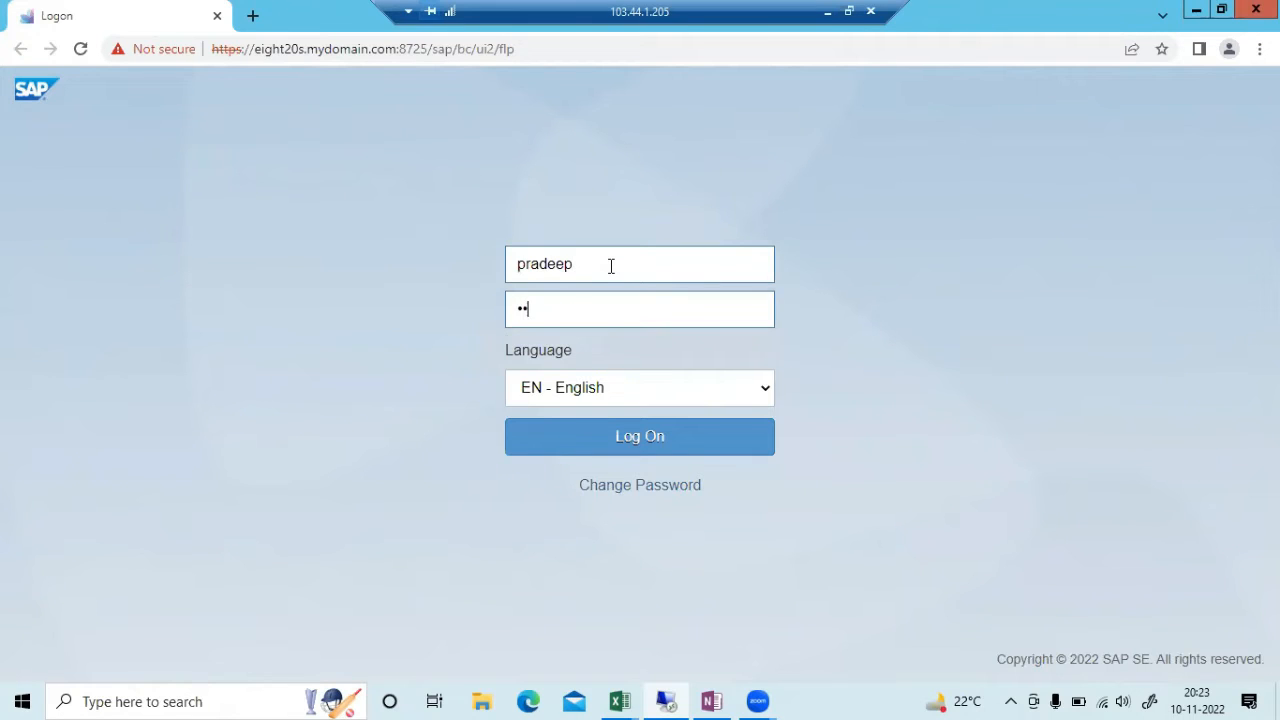
type("*")
key("Return")
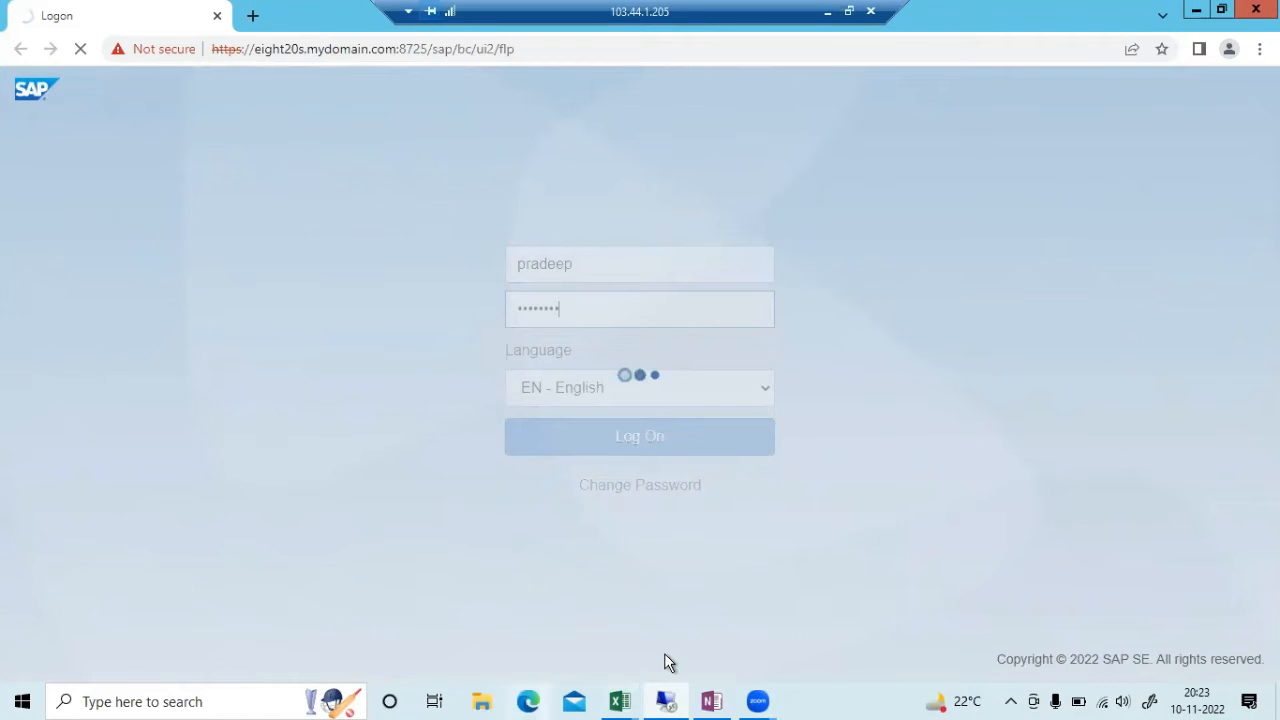
left_click(672, 698)
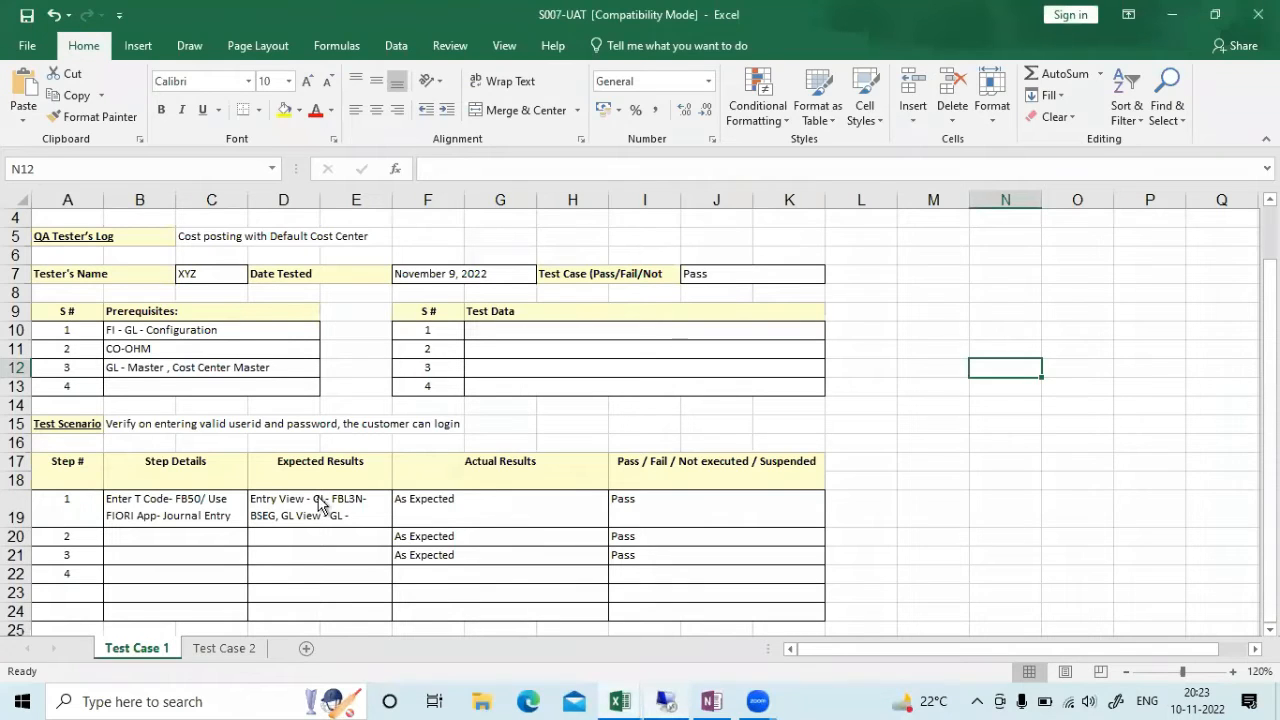
Expand Accounting > Financial Accounting > General Ledger > Document Entry and open FB50
key("alt+Tab")
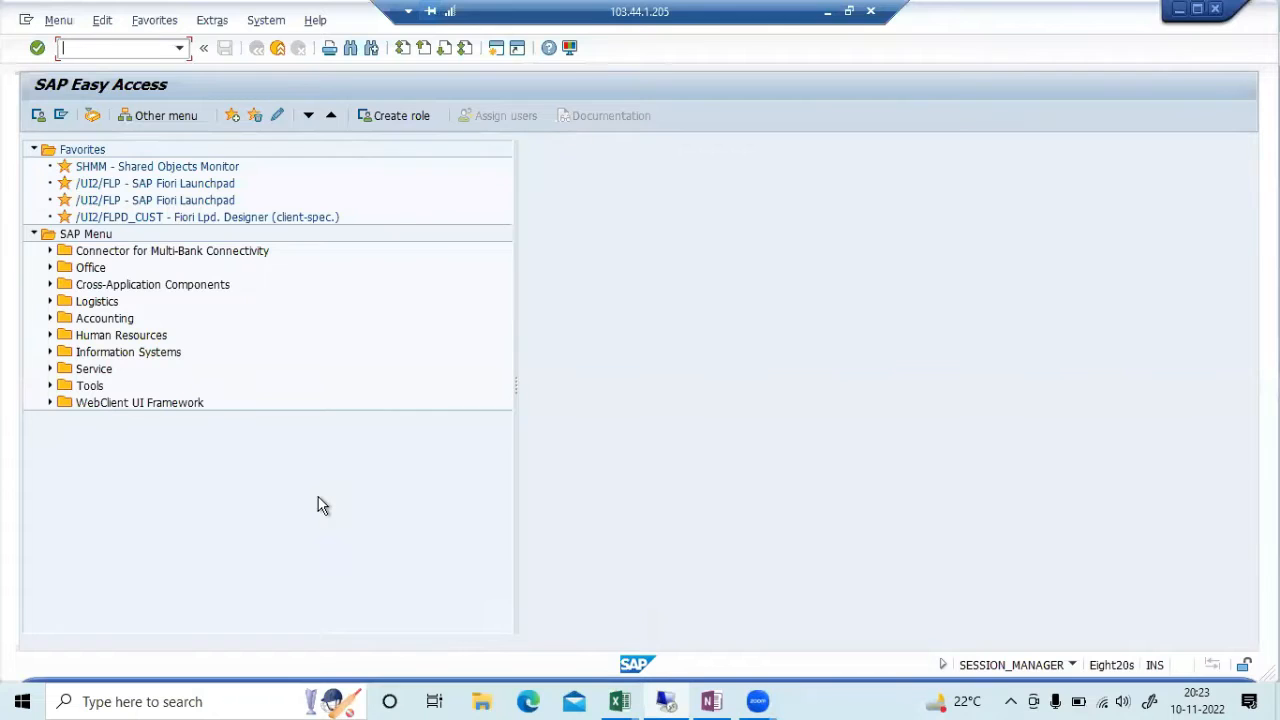
left_click(50, 318)
left_click(65, 336)
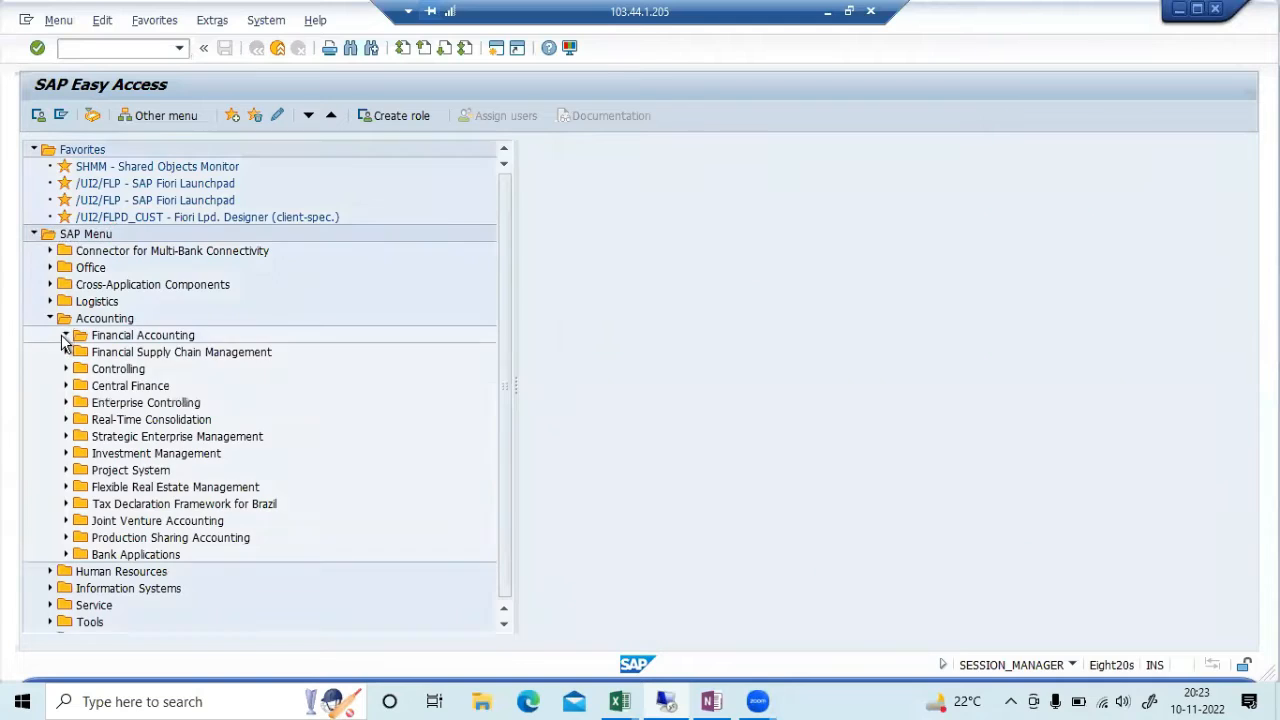
left_click(81, 353)
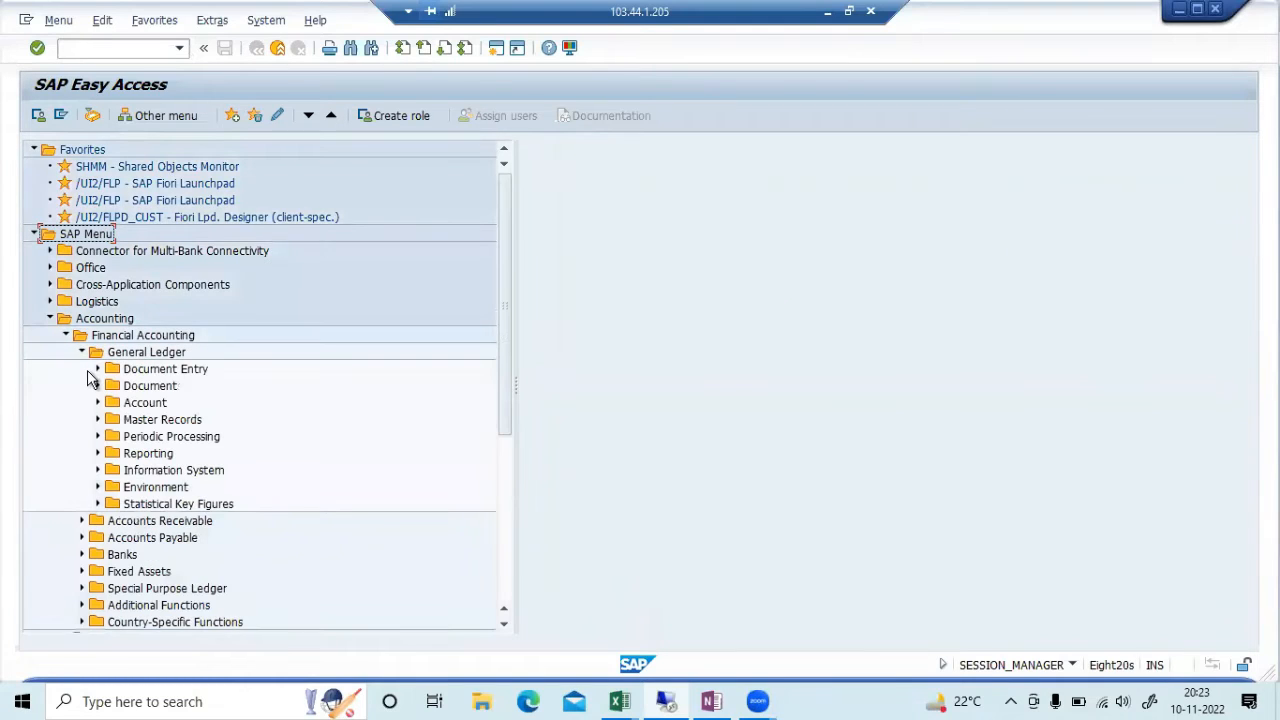
left_click(89, 370)
left_click(250, 389)
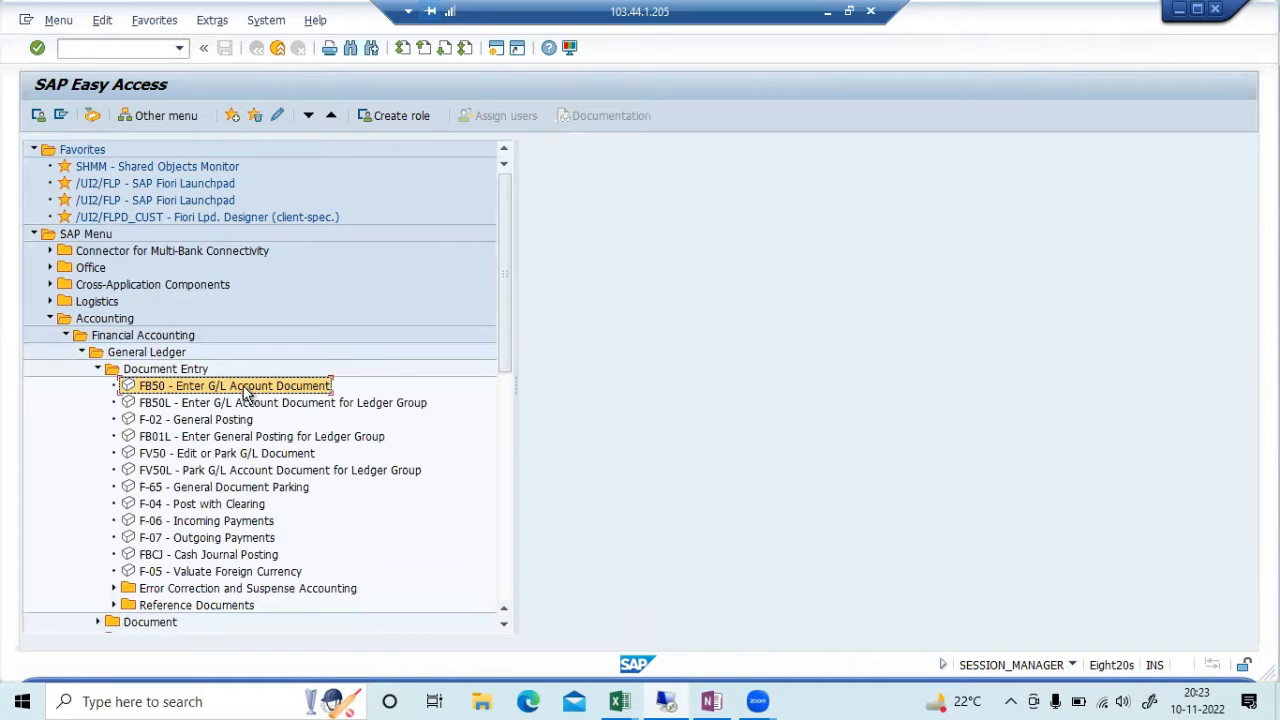
double_click(245, 389)
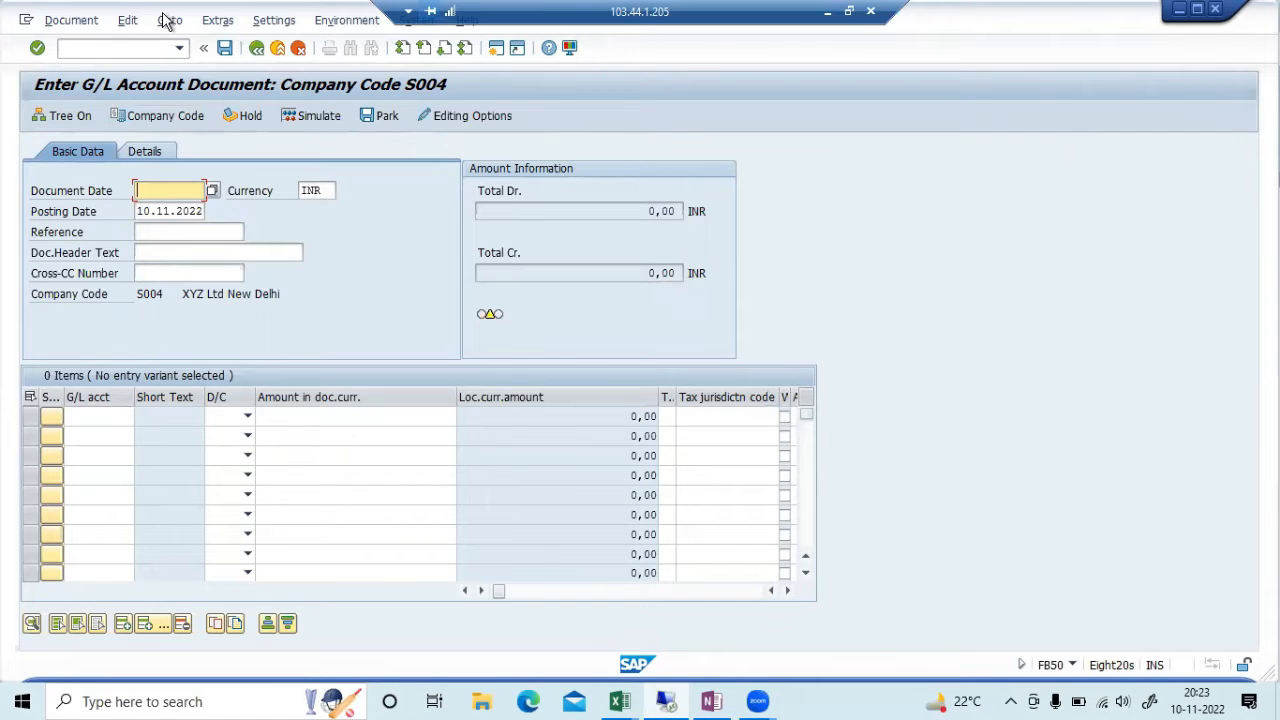
Exit FB50 without saving, check the test workbook, and switch to the Fiori Launchpad
left_click(278, 48)
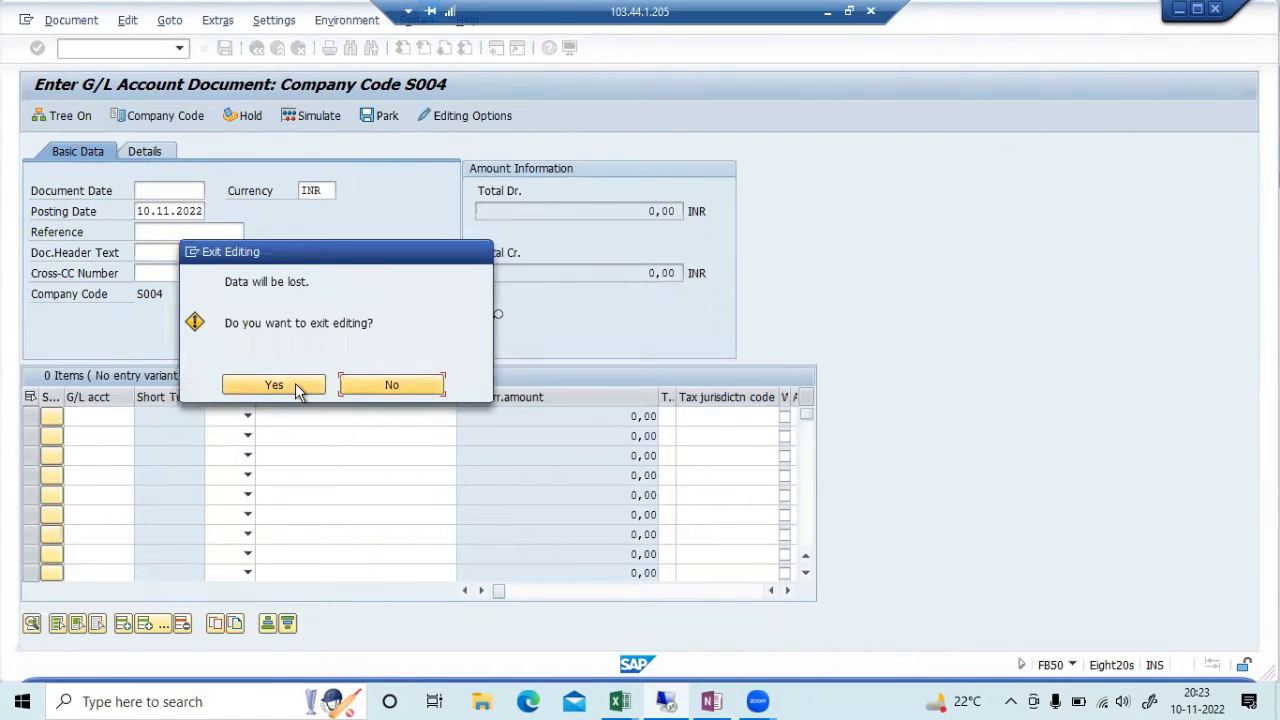
left_click(273, 385)
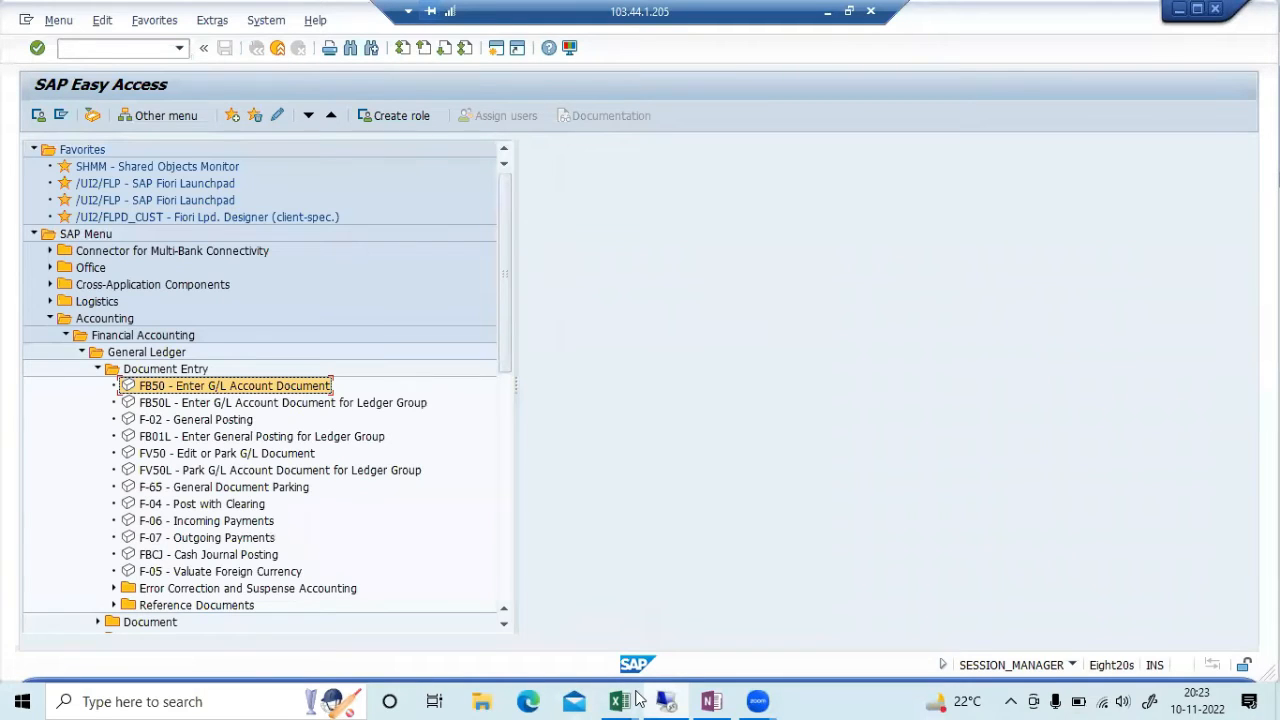
left_click(636, 693)
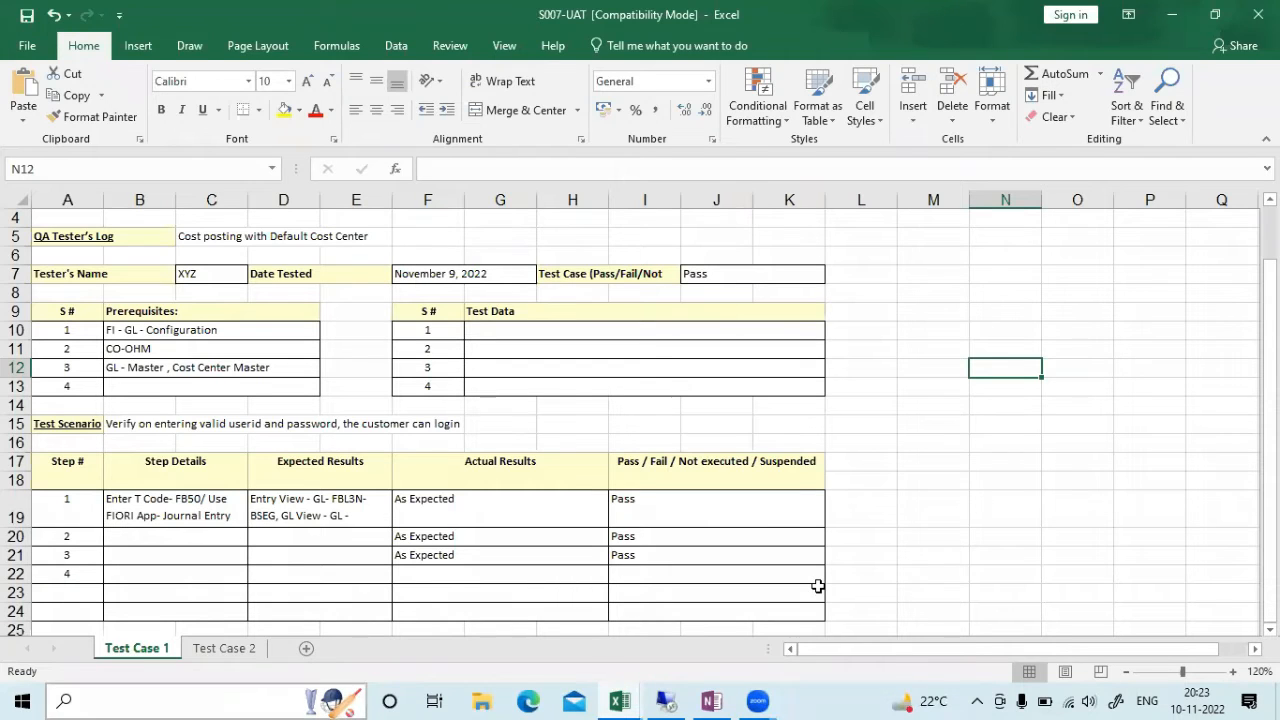
left_click(686, 699)
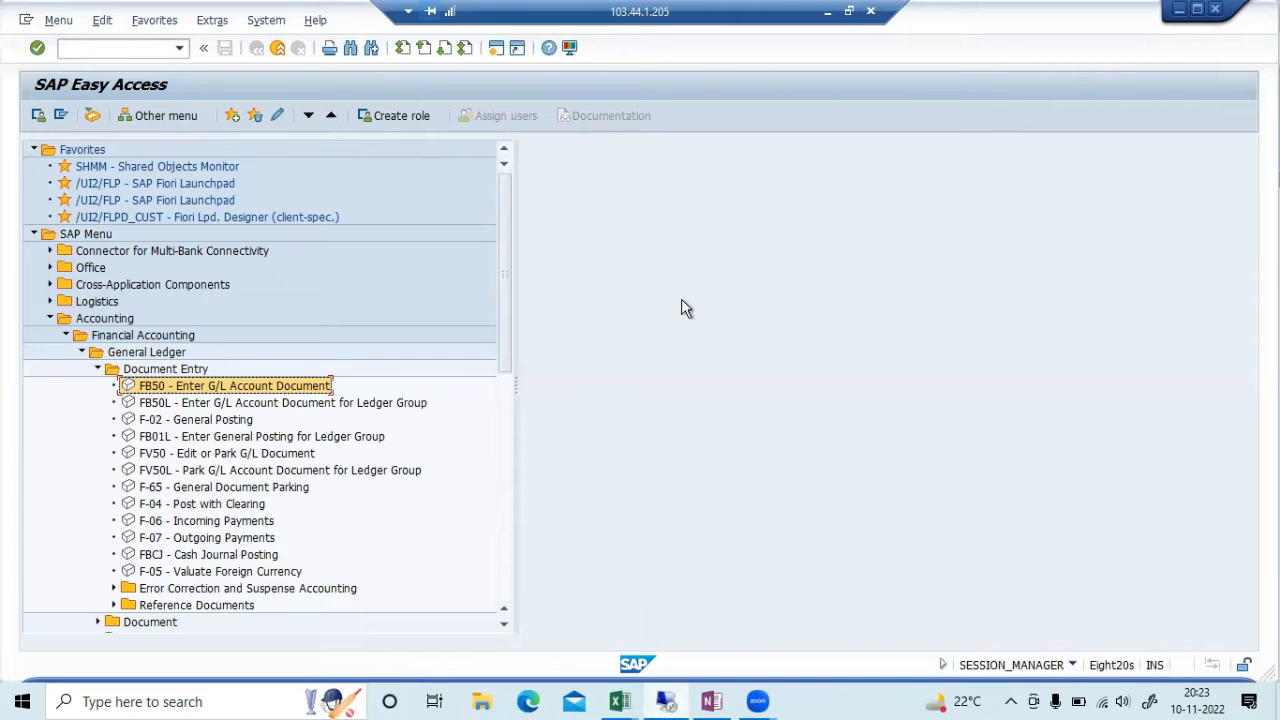
key("alt+Tab")
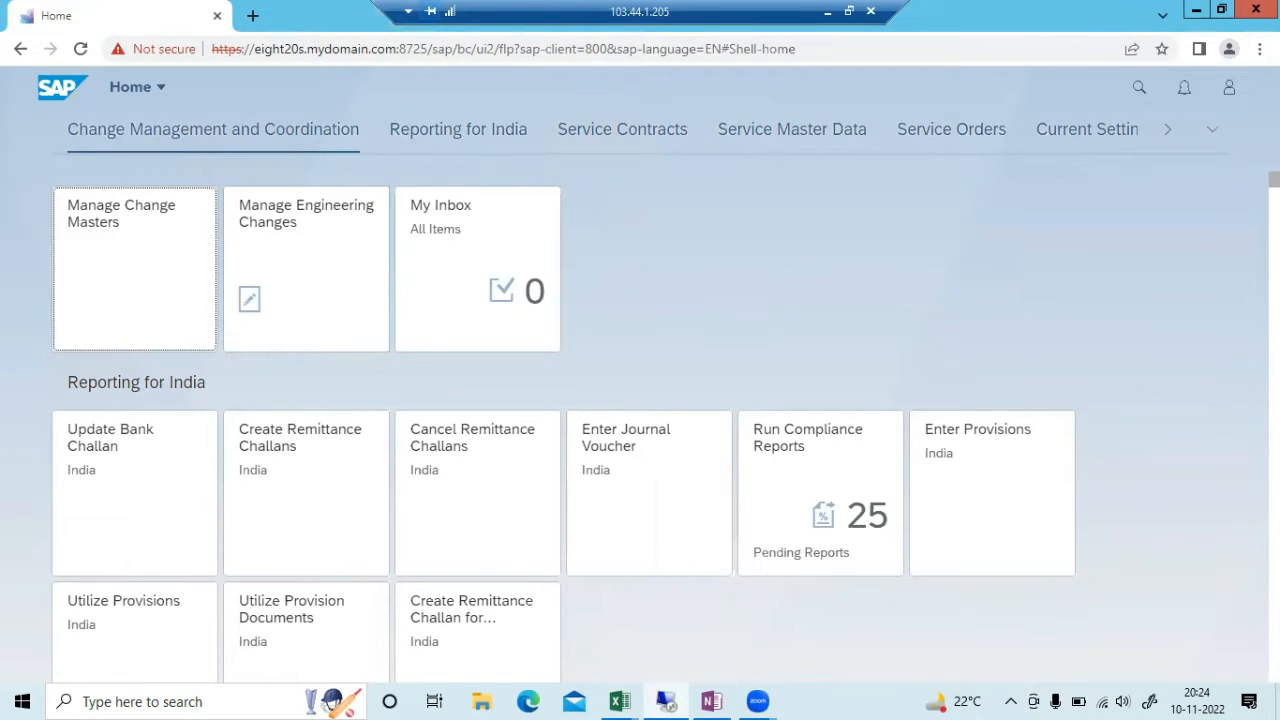
Jump to the Journal Entries group and open the Post General Journal Entries tile
left_click(1214, 136)
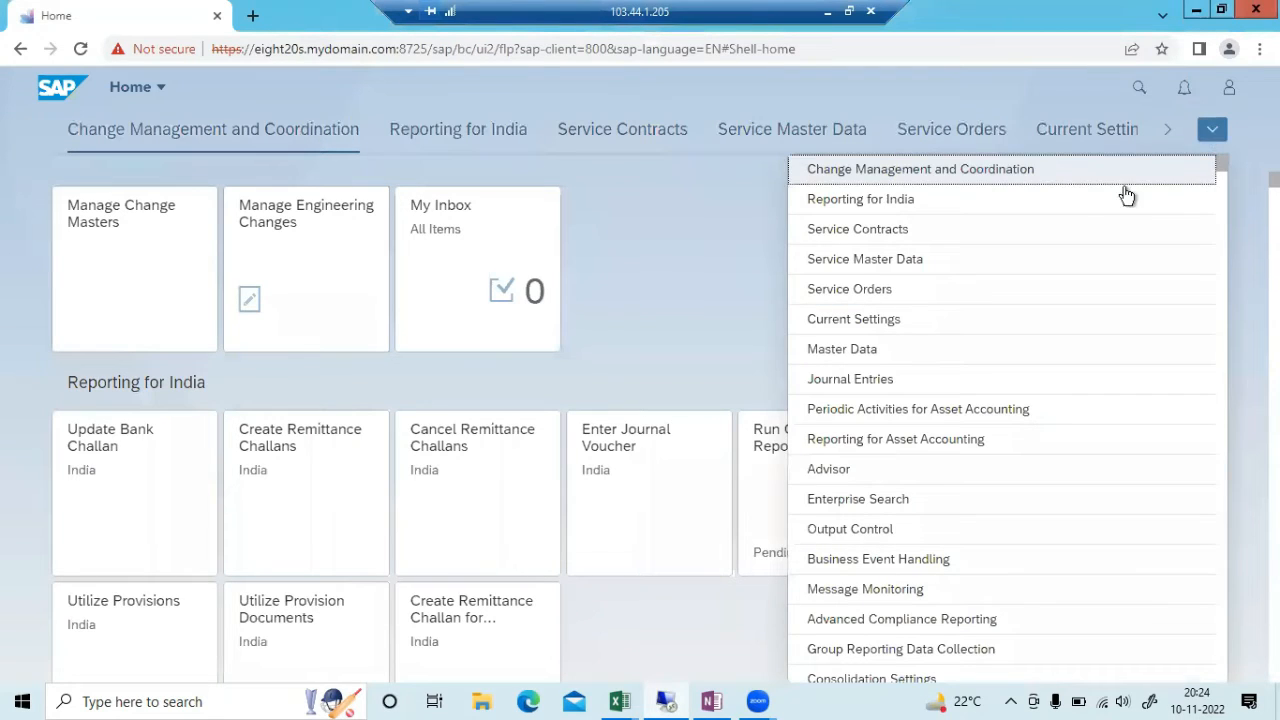
left_click(862, 390)
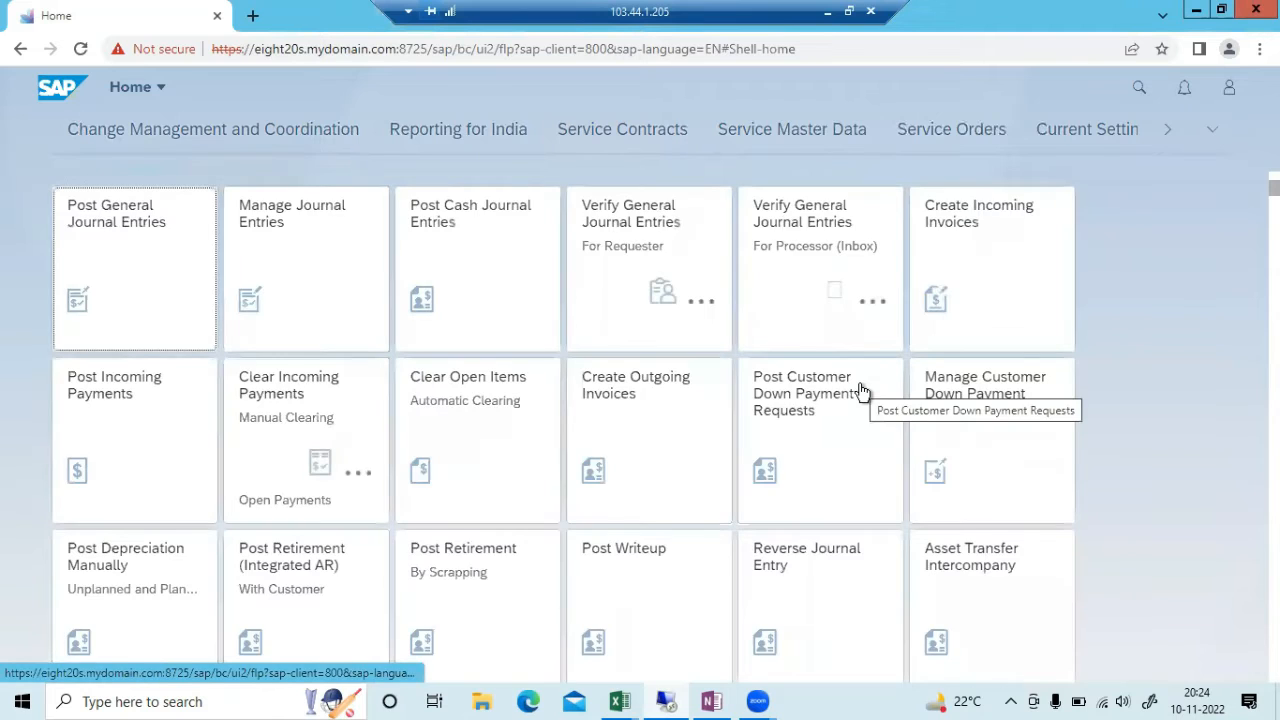
left_click(150, 251)
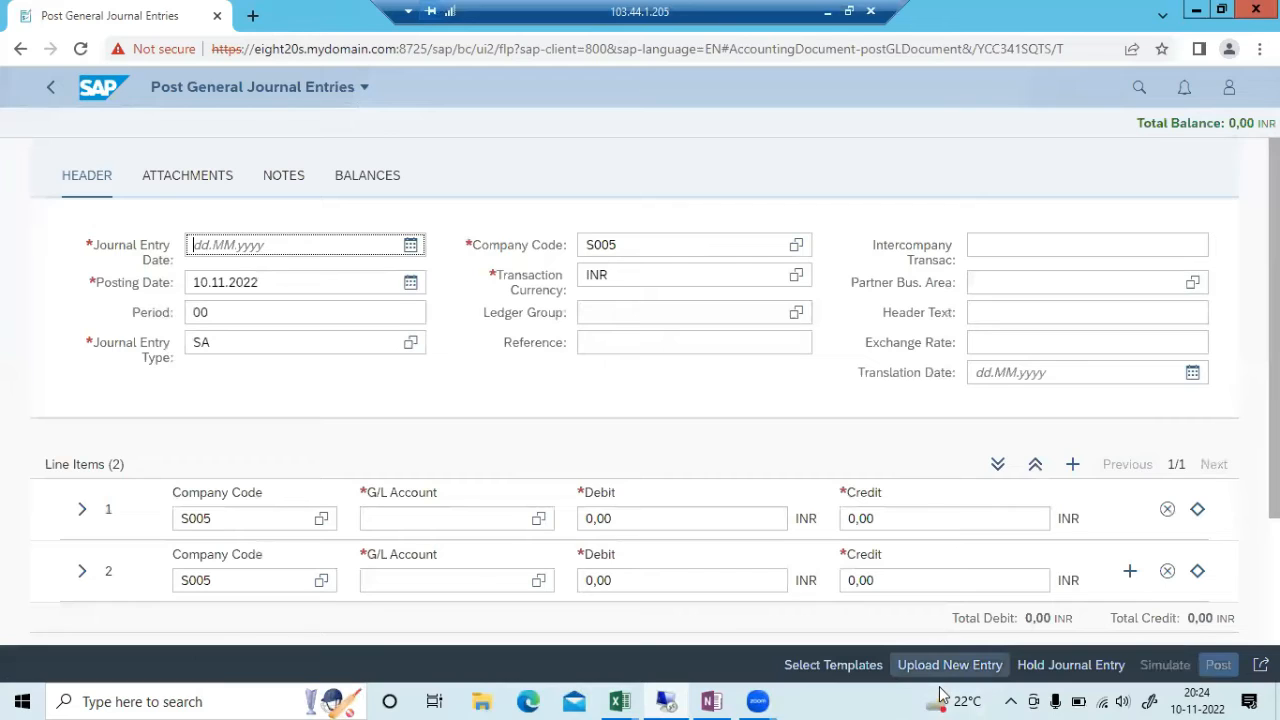
mouse_move(392, 264)
left_mouse_down()
mouse_move(402, 284)
mouse_move(514, 214)
left_mouse_up()
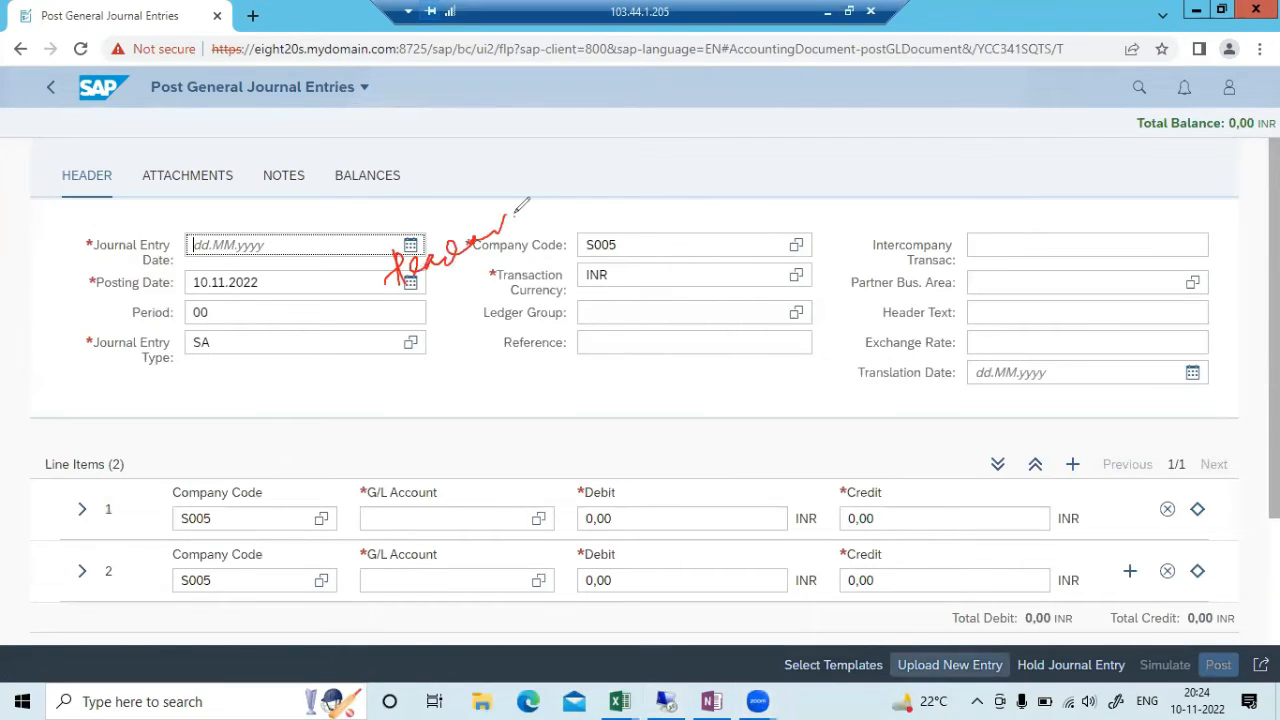
mouse_move(232, 520)
left_mouse_down()
mouse_move(282, 530)
mouse_move(340, 498)
mouse_move(340, 518)
mouse_move(400, 492)
left_mouse_up()
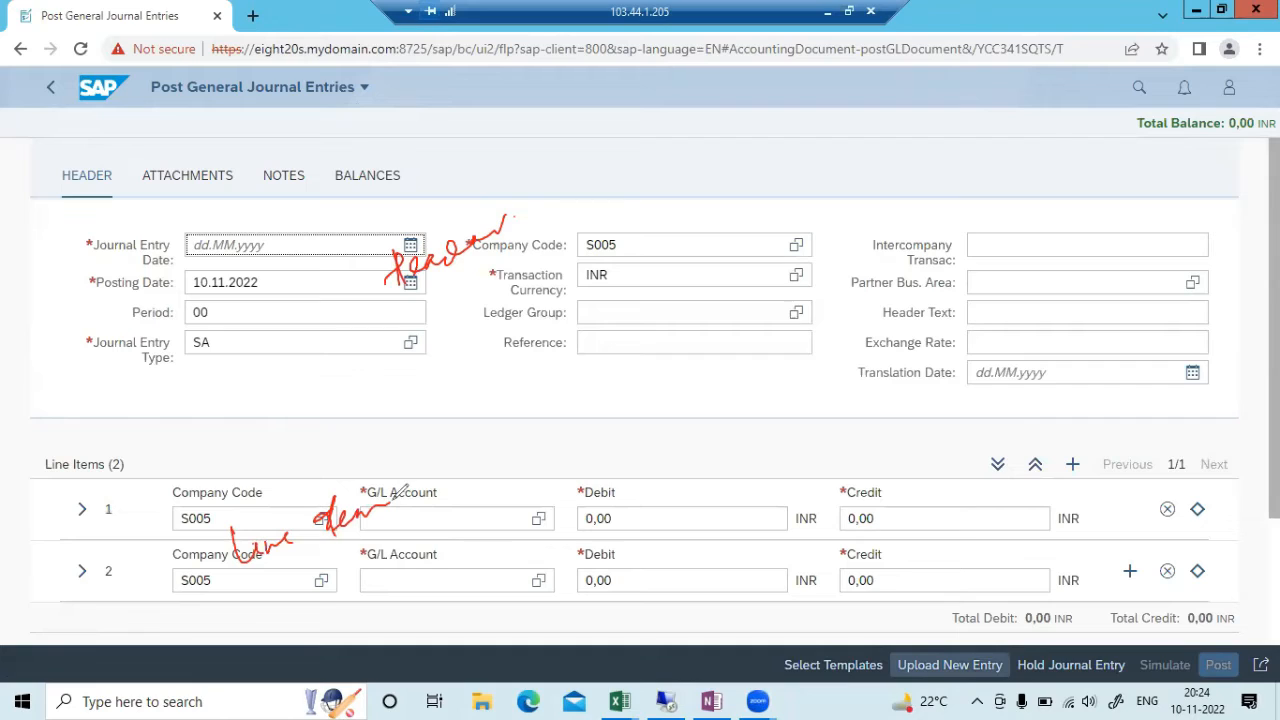
mouse_move(518, 496)
left_mouse_down()
mouse_move(496, 512)
mouse_move(530, 494)
mouse_move(540, 512)
mouse_move(591, 466)
mouse_move(651, 457)
mouse_move(648, 505)
left_mouse_up()
left_click_drag(501, 561, 704, 478)
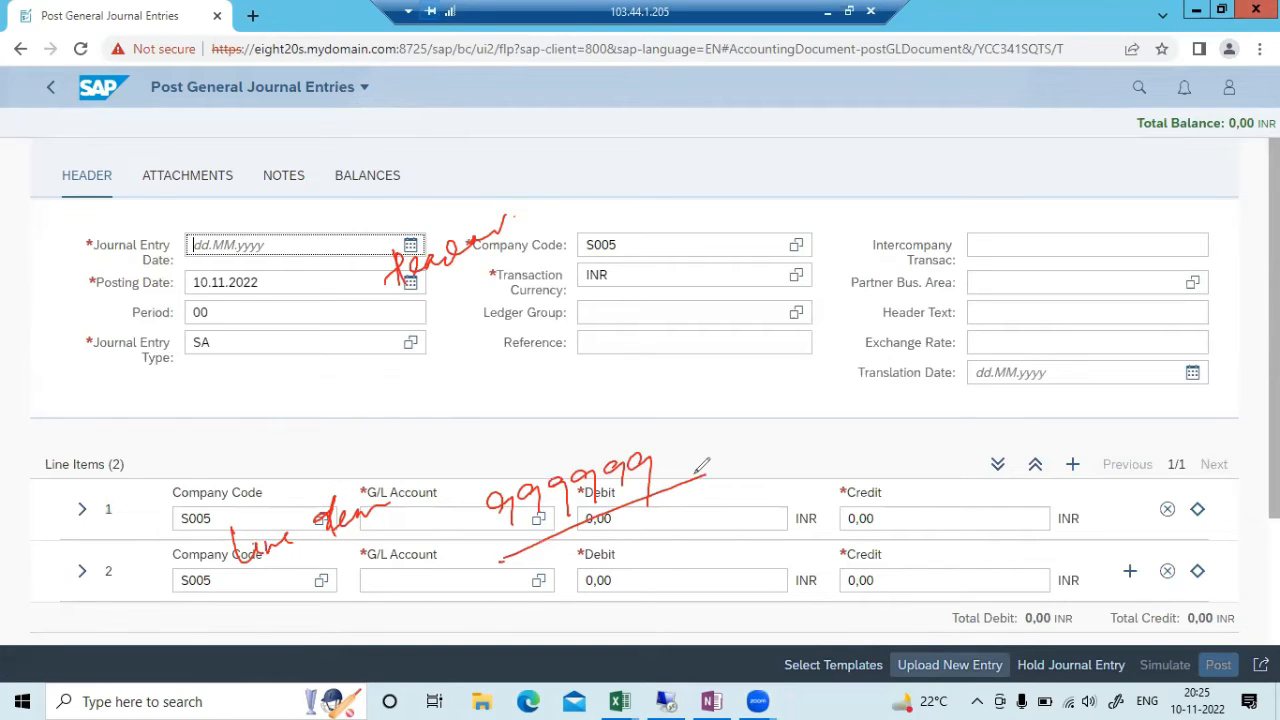
left_click_drag(482, 378, 486, 402)
left_click_drag(512, 364, 536, 394)
left_click_drag(501, 409, 605, 361)
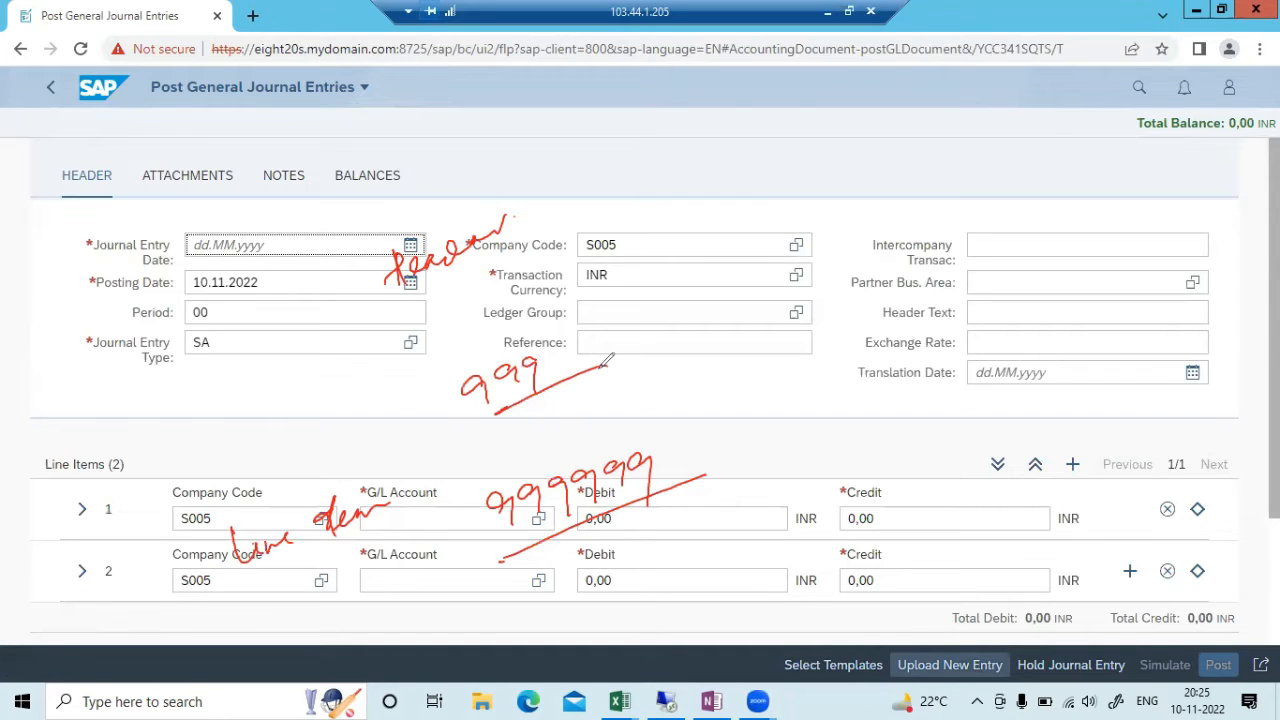
mouse_move(650, 282)
left_mouse_down()
mouse_move(714, 232)
mouse_move(718, 246)
left_mouse_up()
mouse_move(792, 200)
left_mouse_down()
mouse_move(792, 226)
mouse_move(836, 190)
mouse_move(840, 212)
mouse_move(858, 214)
left_mouse_up()
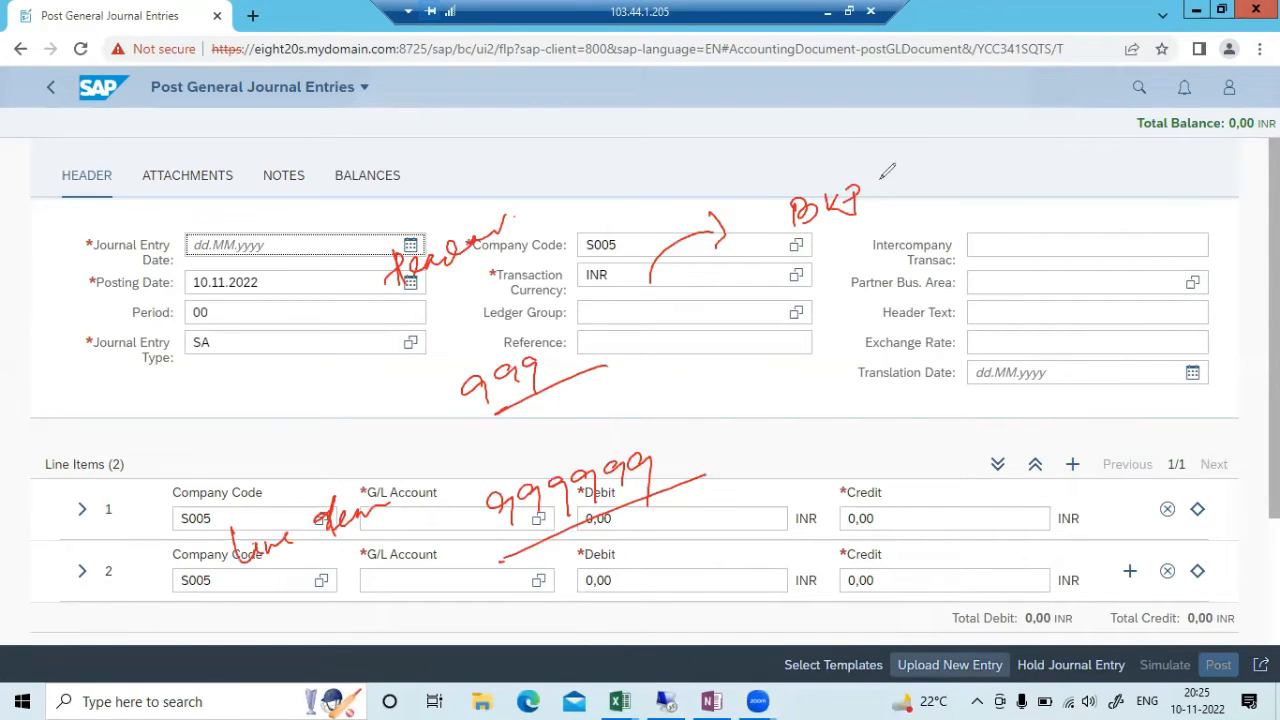
mouse_move(892, 166)
left_mouse_down()
mouse_move(874, 204)
mouse_move(894, 186)
left_mouse_up()
mouse_move(826, 497)
left_mouse_down()
mouse_move(830, 460)
mouse_move(955, 433)
mouse_move(946, 495)
left_mouse_up()
mouse_move(784, 512)
left_mouse_down()
mouse_move(788, 538)
mouse_move(828, 518)
mouse_move(844, 550)
mouse_move(802, 572)
mouse_move(842, 562)
mouse_move(868, 574)
left_mouse_up()
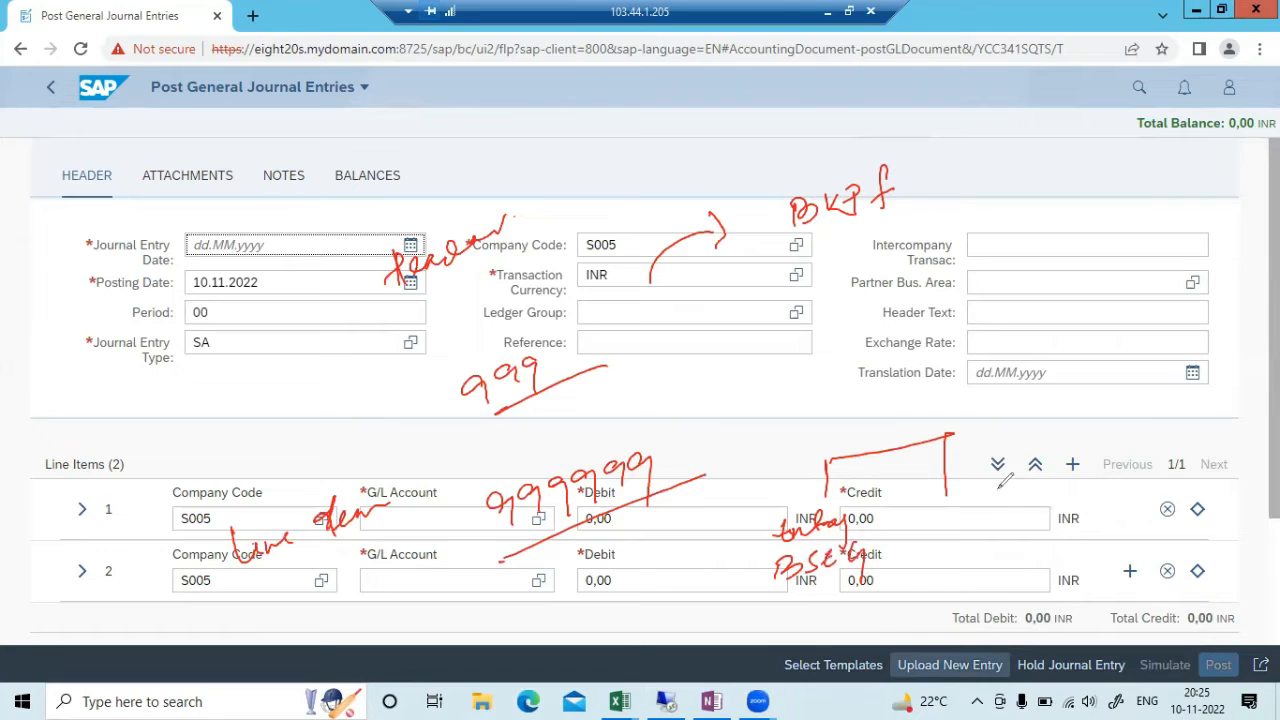
left_click_drag(921, 495, 1024, 474)
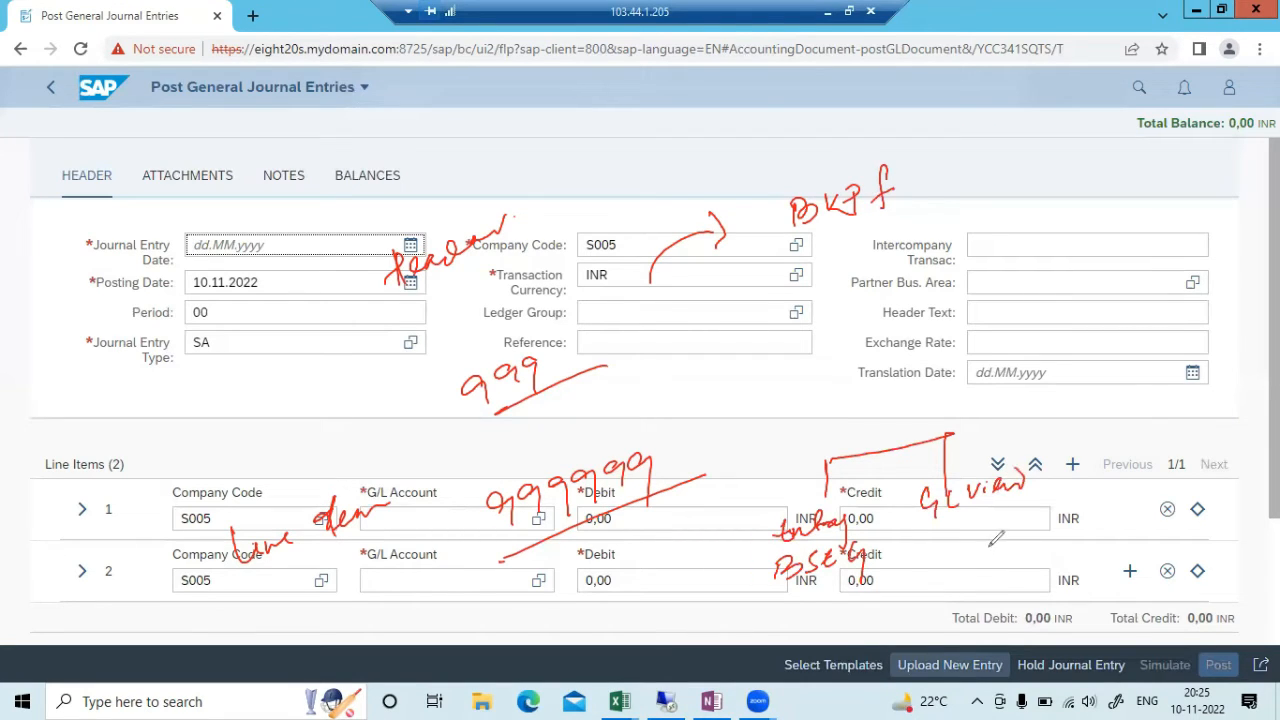
left_click_drag(942, 538, 1072, 510)
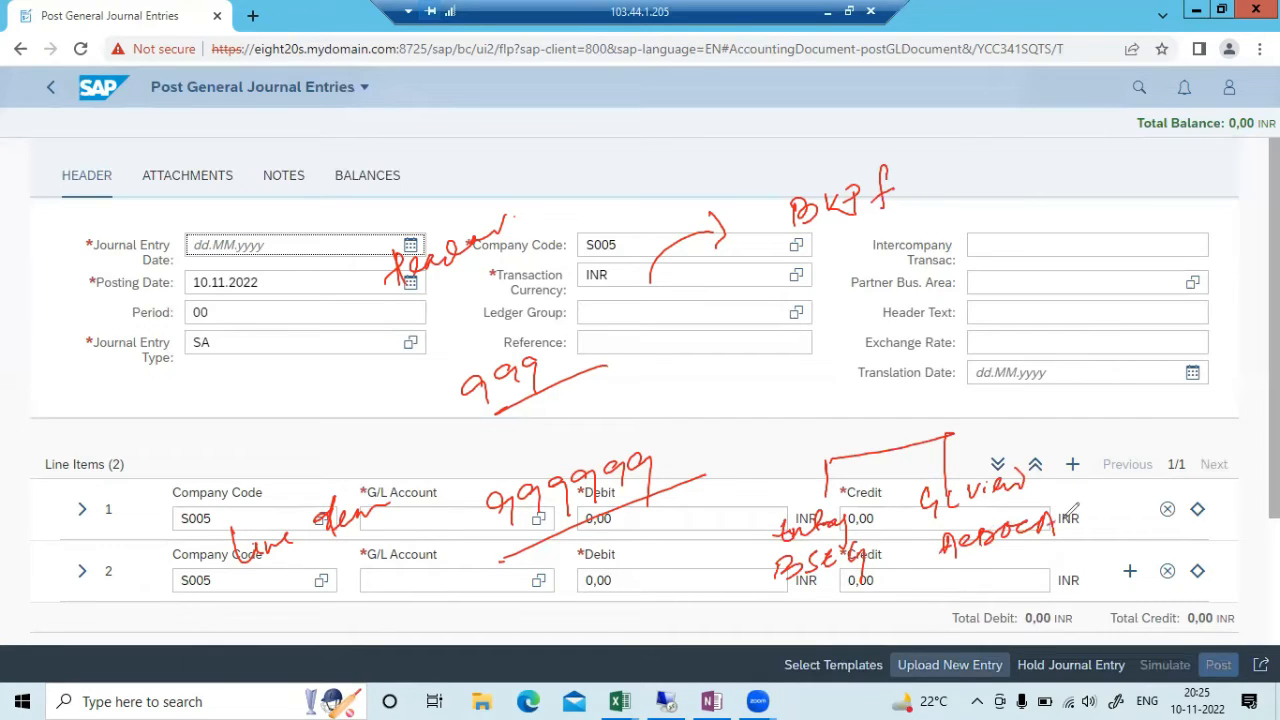
mouse_move(1080, 380)
left_mouse_down()
mouse_move(1078, 404)
mouse_move(1108, 400)
mouse_move(1140, 392)
mouse_move(1156, 366)
left_mouse_up()
left_click_drag(1084, 424, 1176, 394)
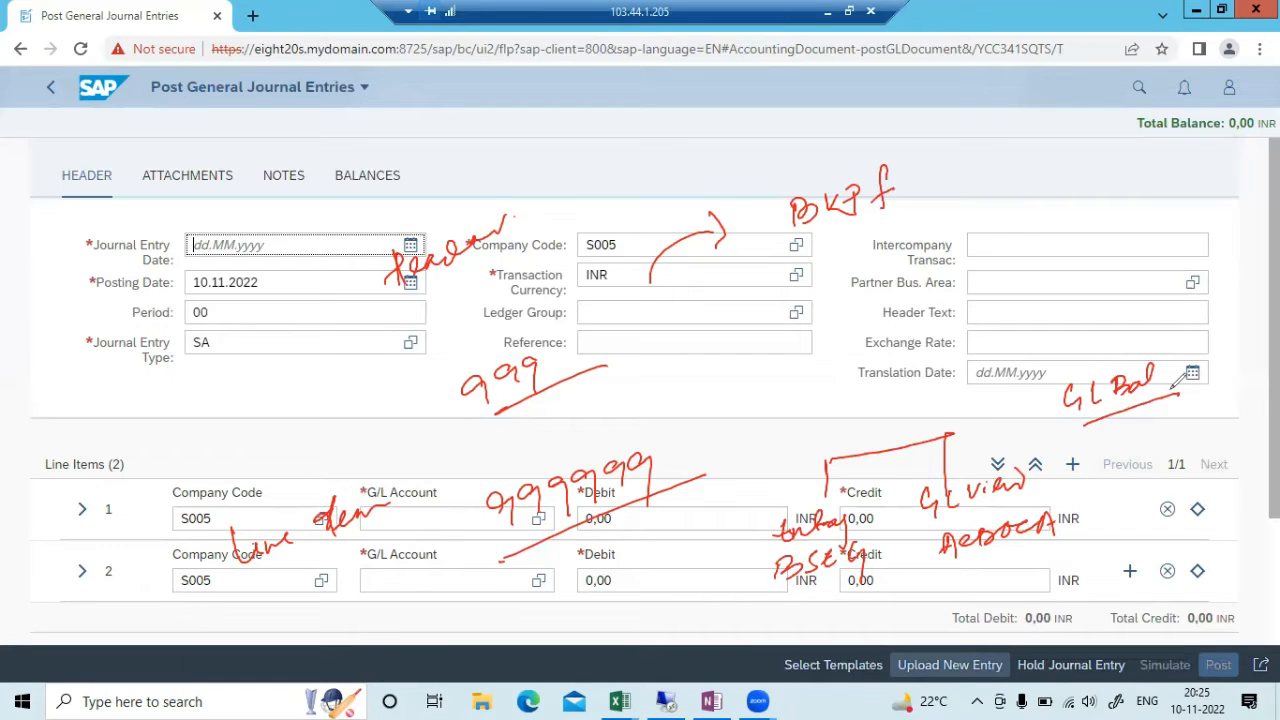
mouse_move(1080, 516)
left_mouse_down()
mouse_move(1150, 472)
mouse_move(1228, 464)
left_mouse_up()
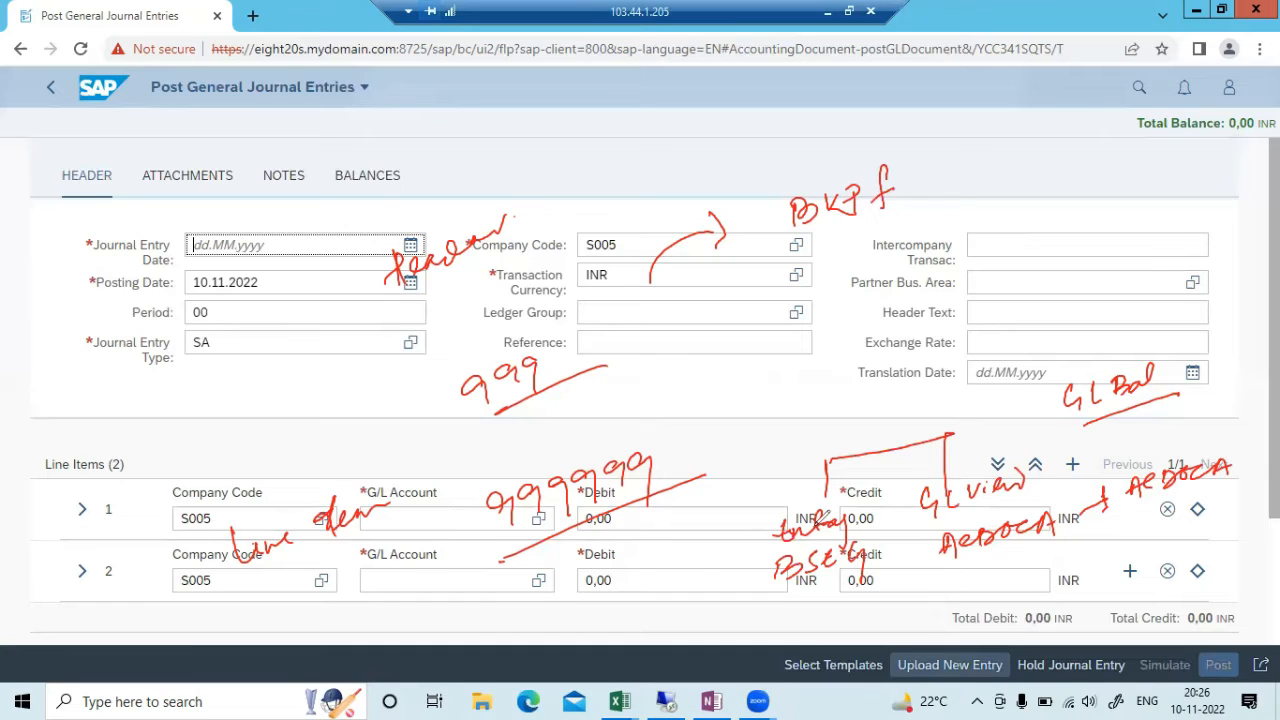
key("Escape")
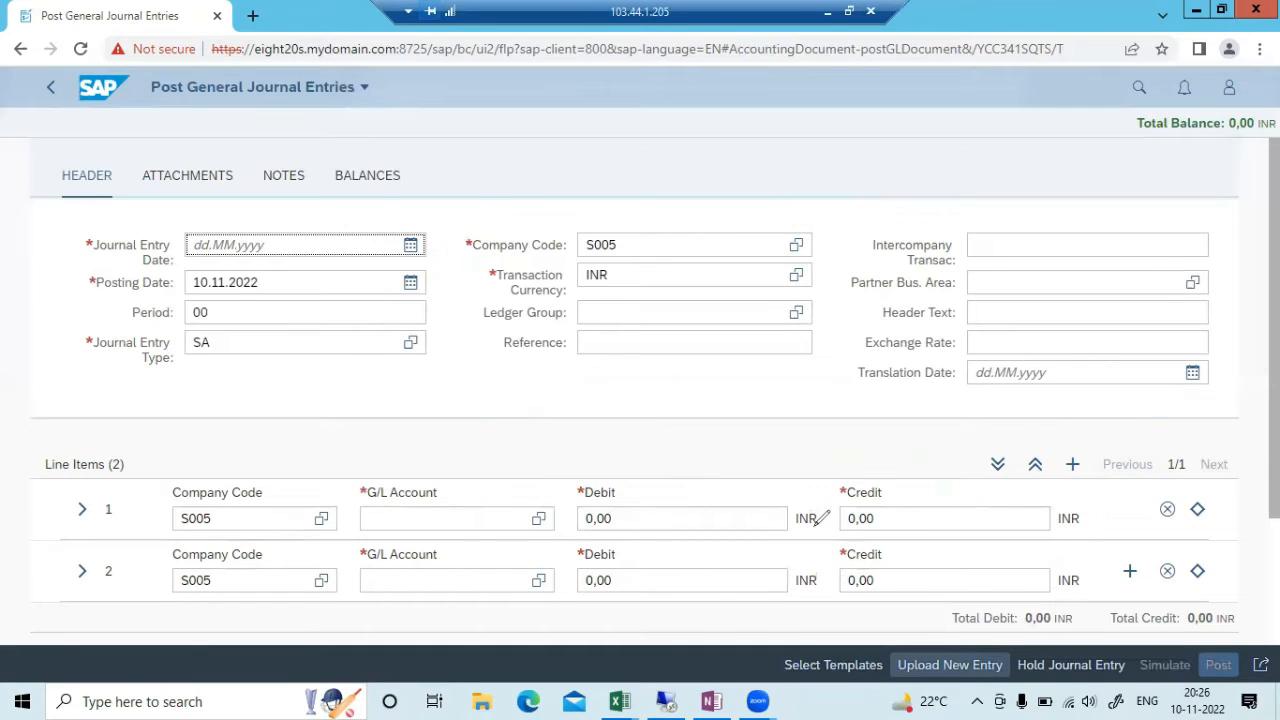
Pick 10.11.2022 as entry date and replace header company code S005 with S007 ABC Ltd
left_click(412, 246)
left_click(354, 366)
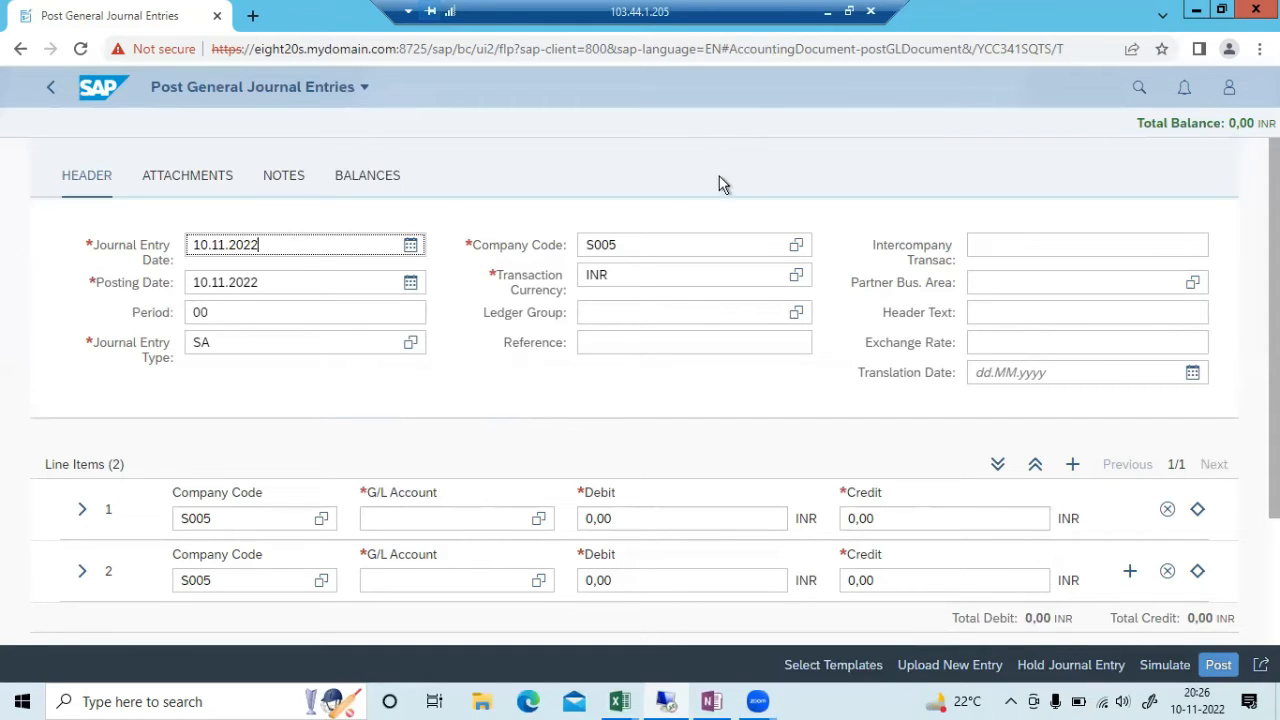
double_click(627, 246)
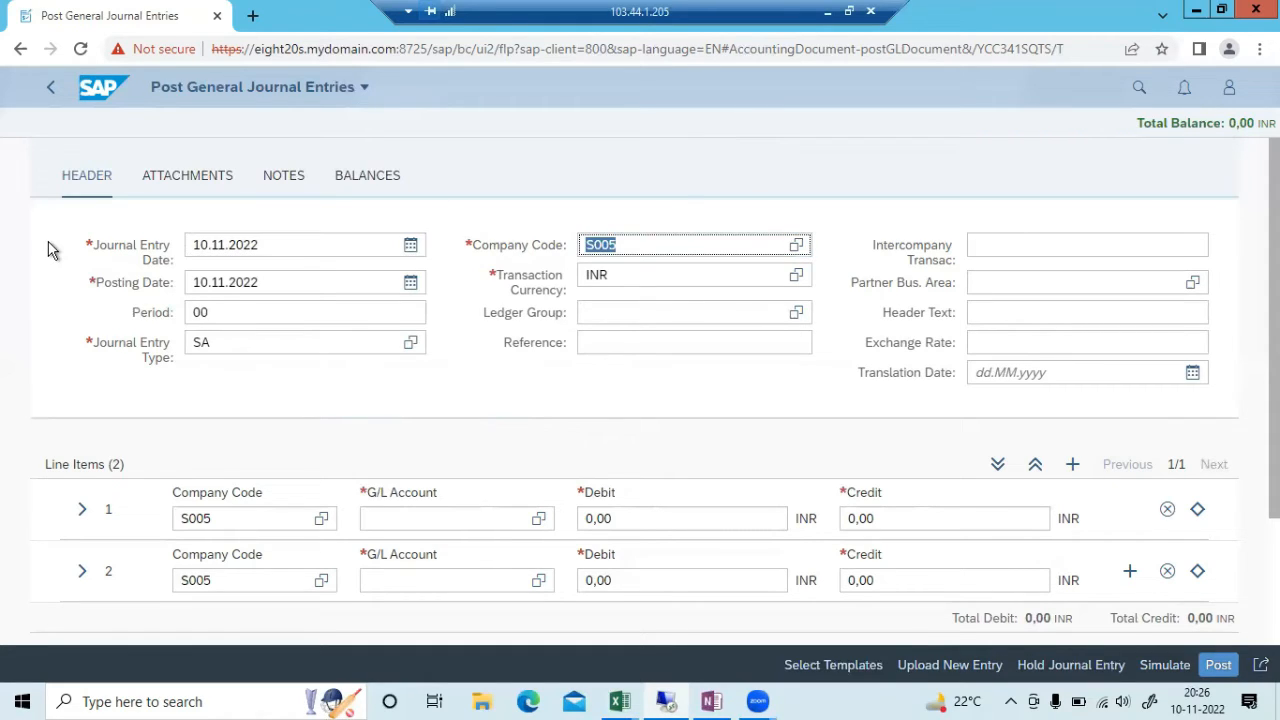
key("BackSpace")
type("s007")
left_click(639, 313)
left_click_drag(207, 523, 13, 569)
Set line 1 to company S007, G/L account 2000 Factory Wages, debit 6000
key("BackSpace")
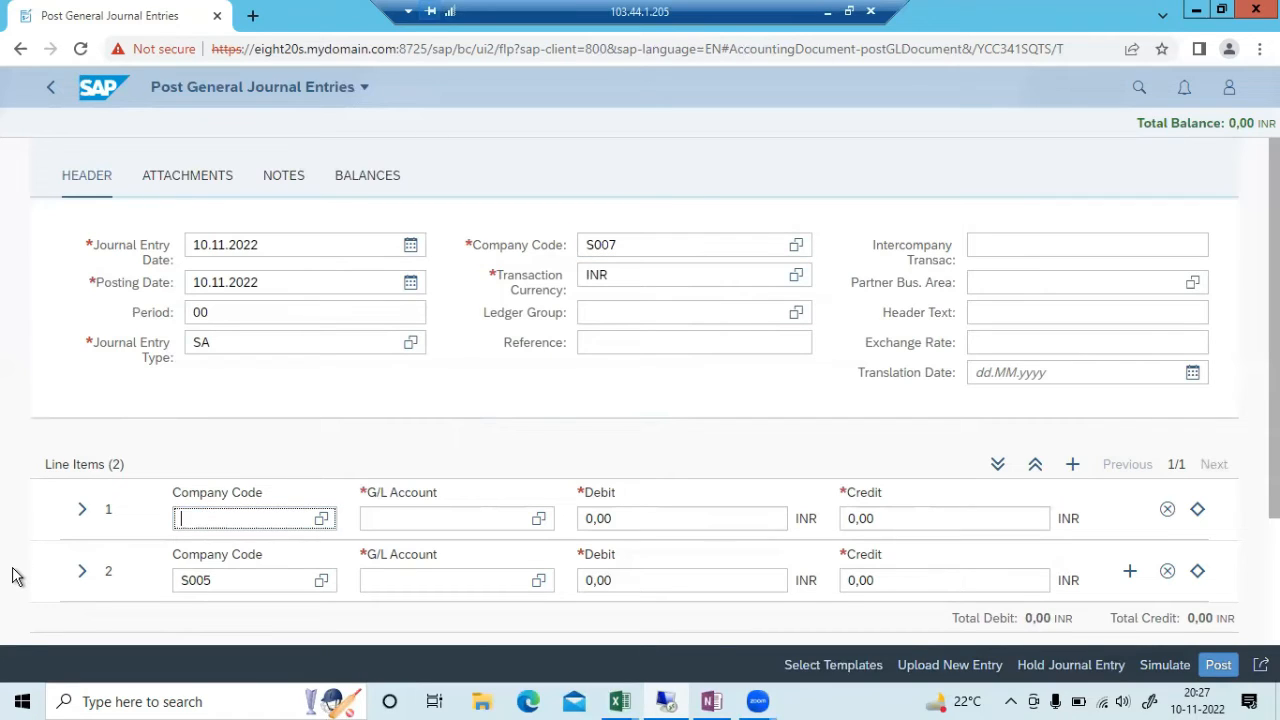
type("s007")
key("Tab")
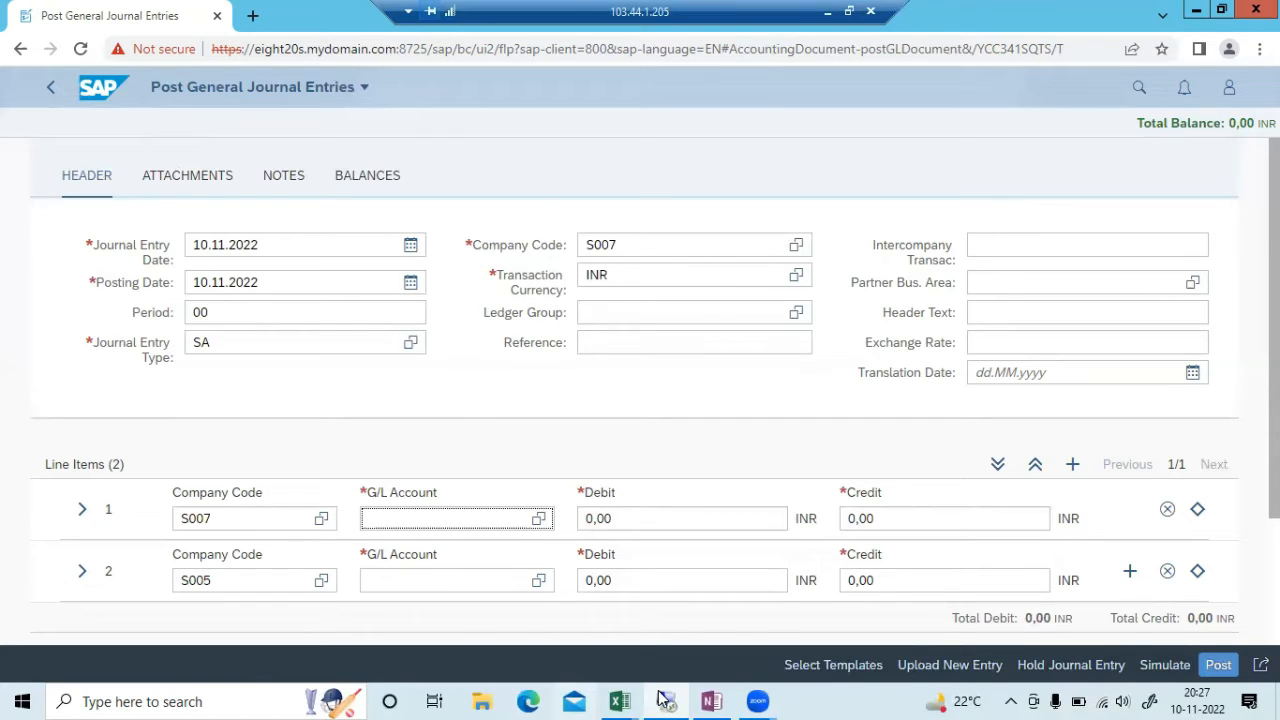
mouse_move(670, 700)
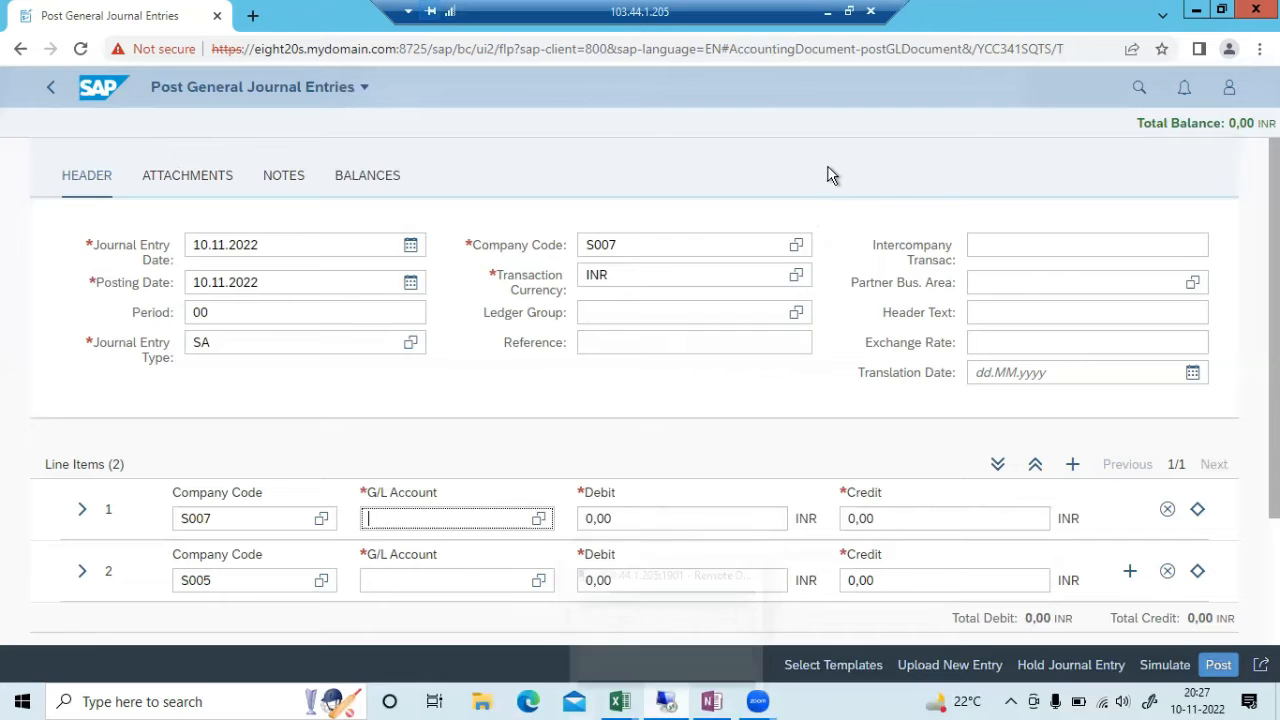
key("alt+Tab")
key("alt+Tab")
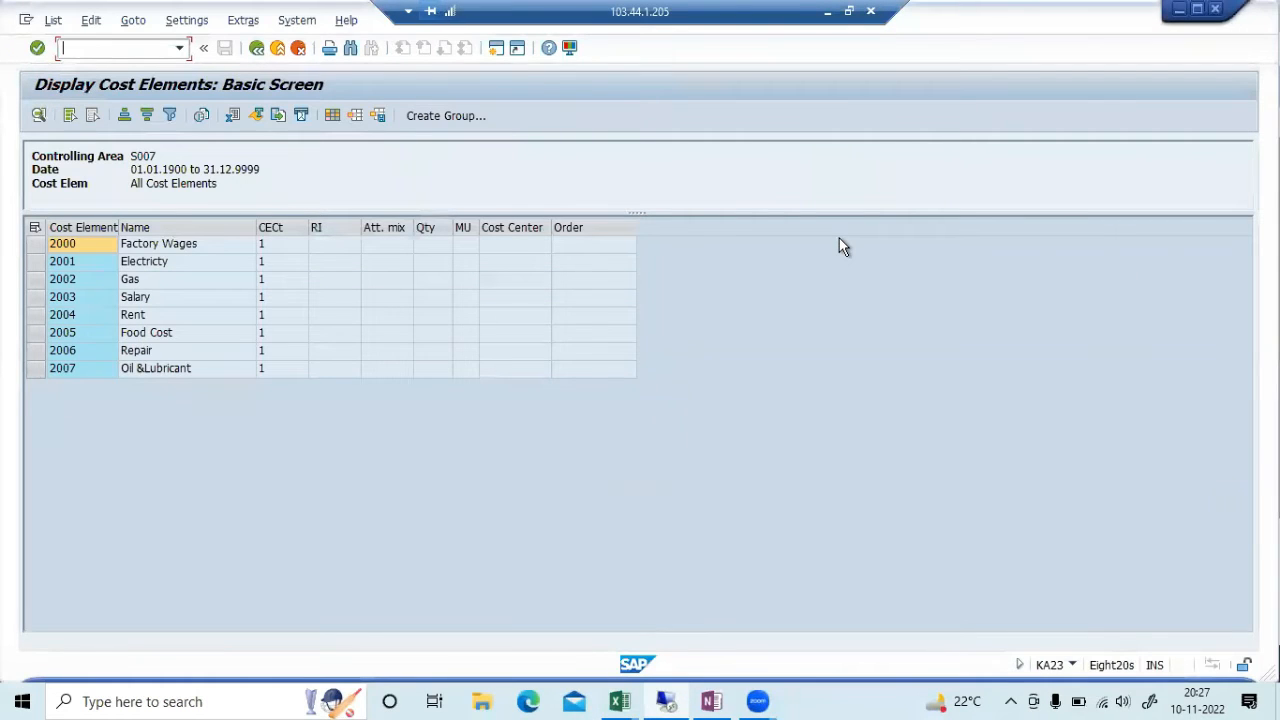
key("alt+Tab")
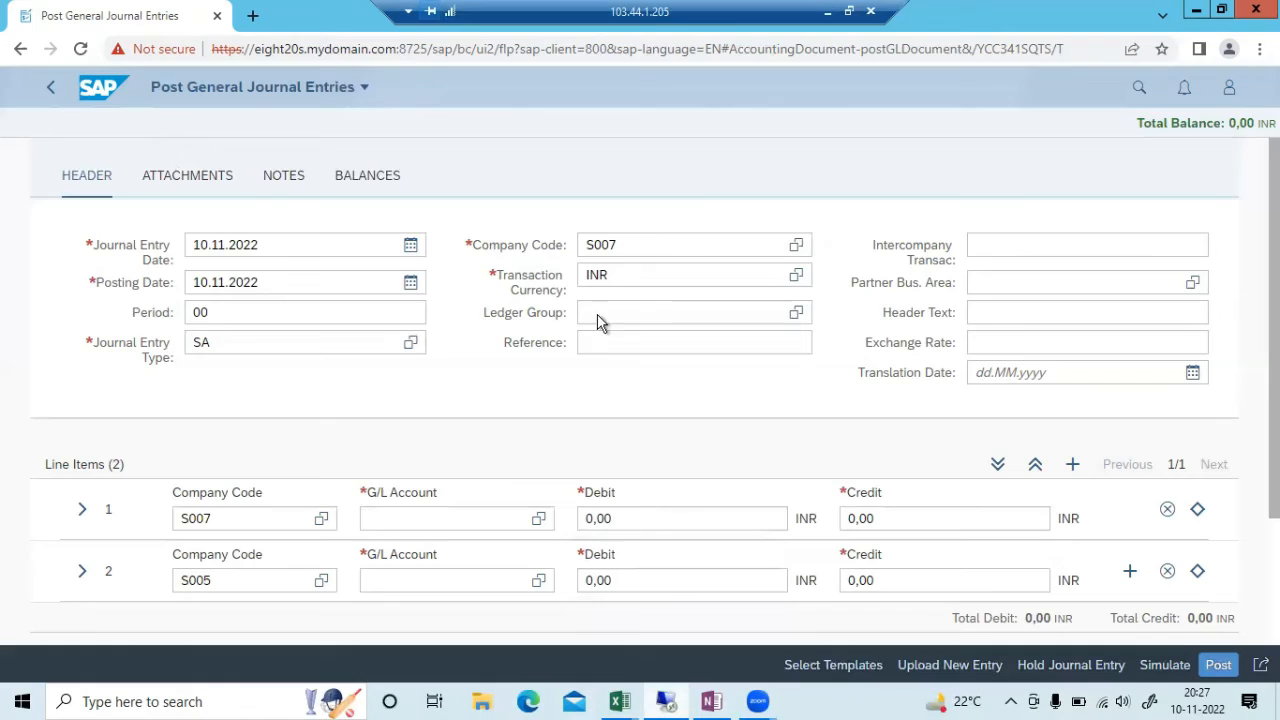
left_click(388, 527)
left_click(390, 518)
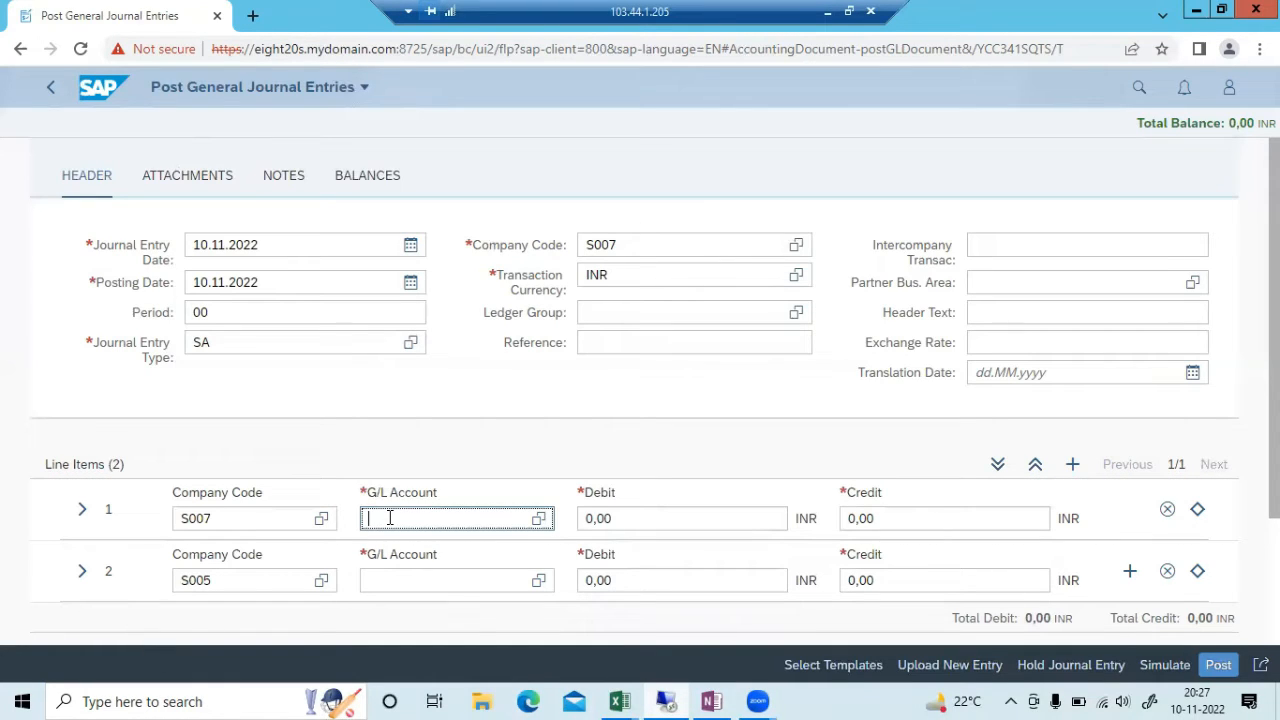
left_click(539, 518)
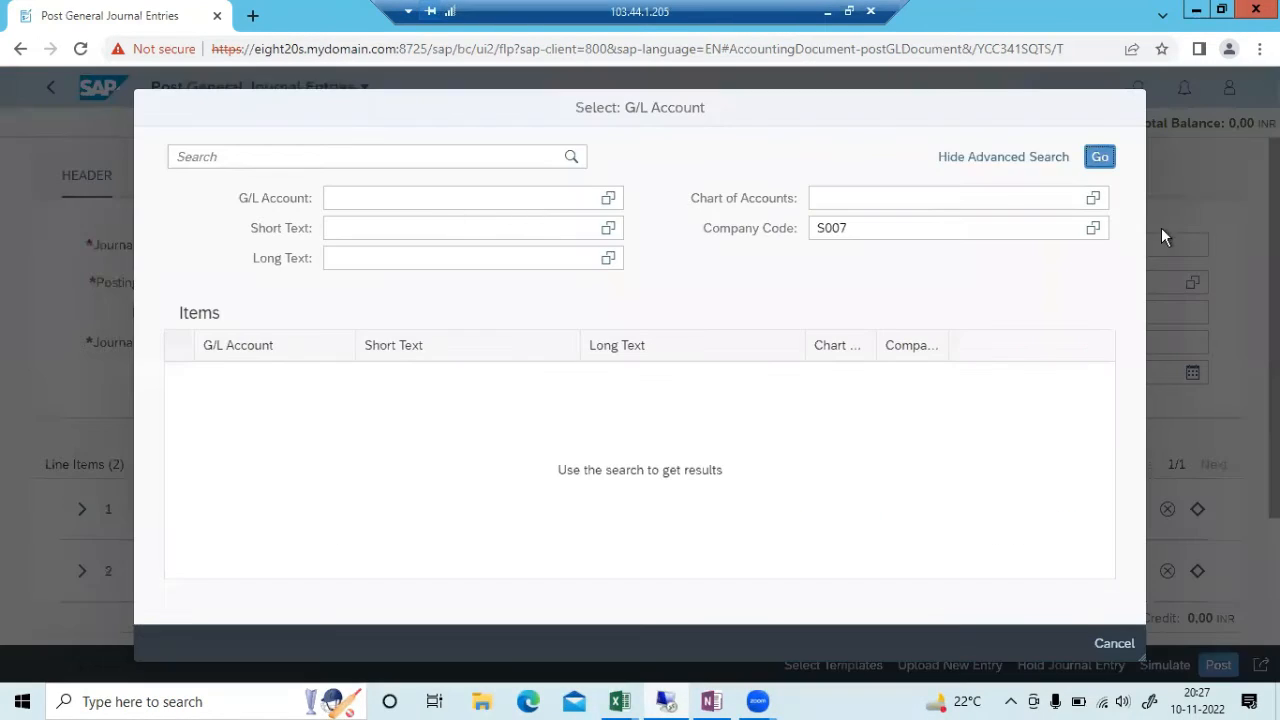
left_click(1099, 157)
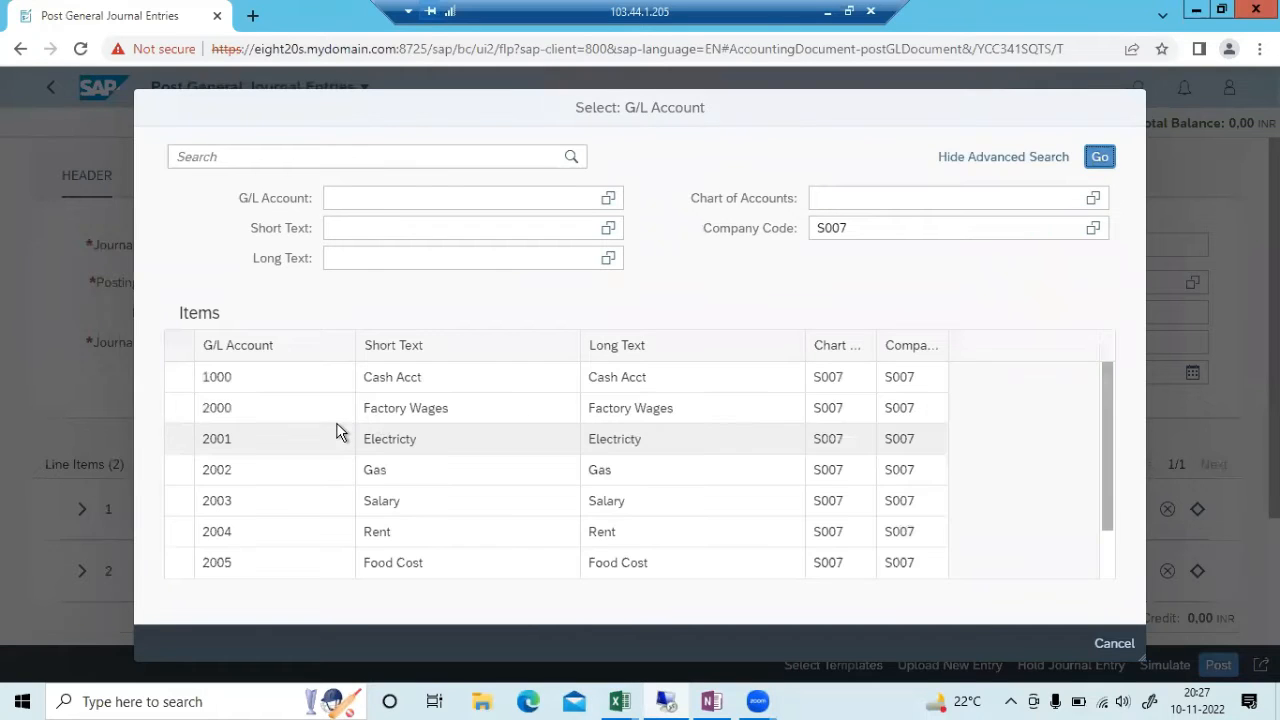
left_click(388, 409)
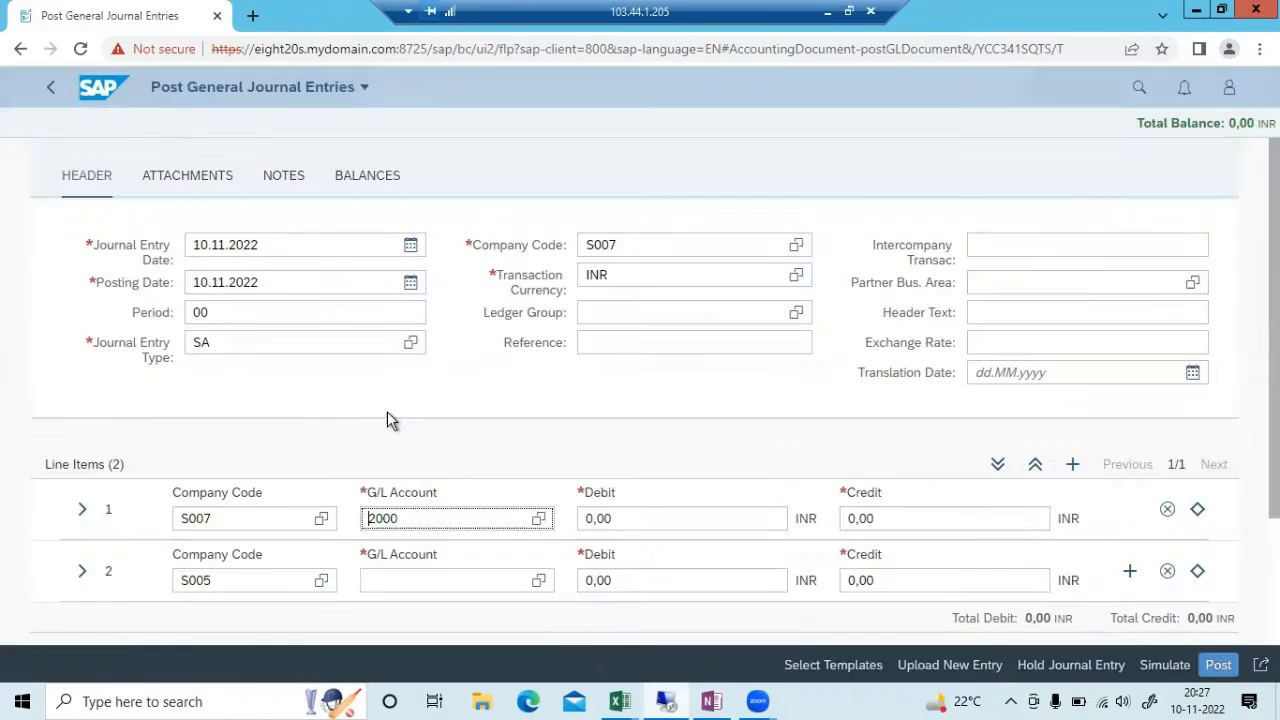
key("Tab")
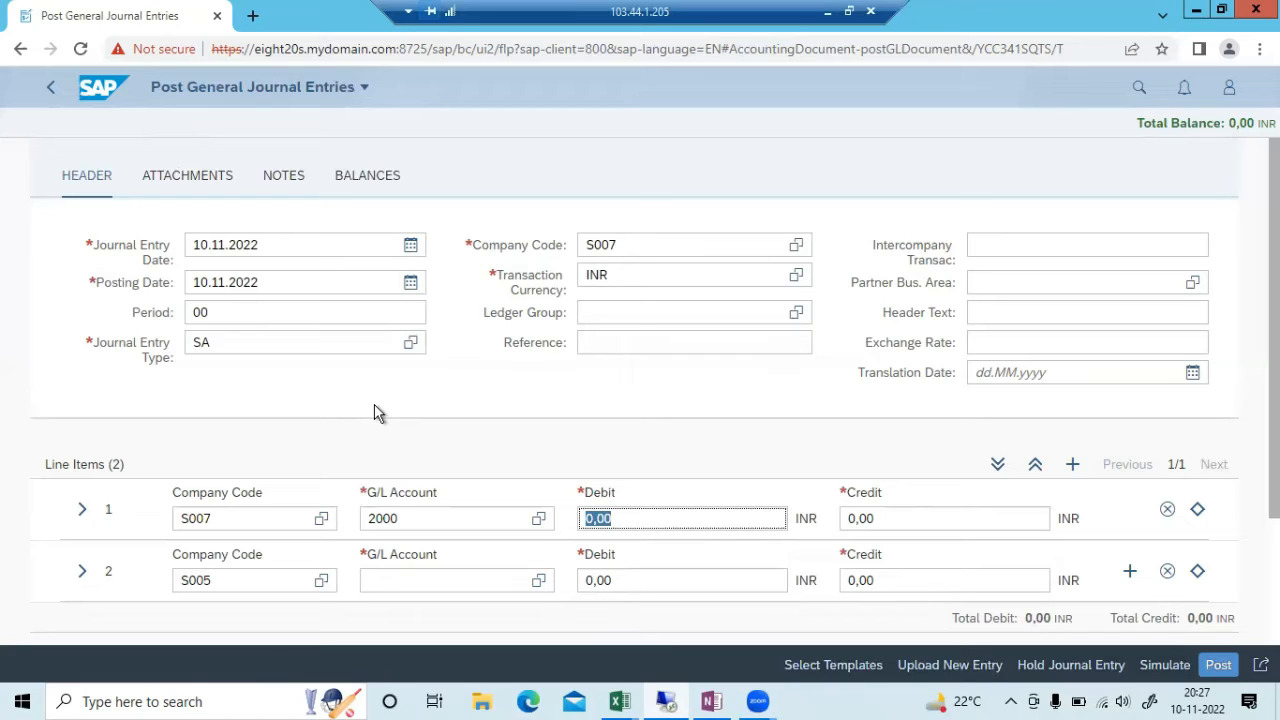
type("6000")
key("Tab")
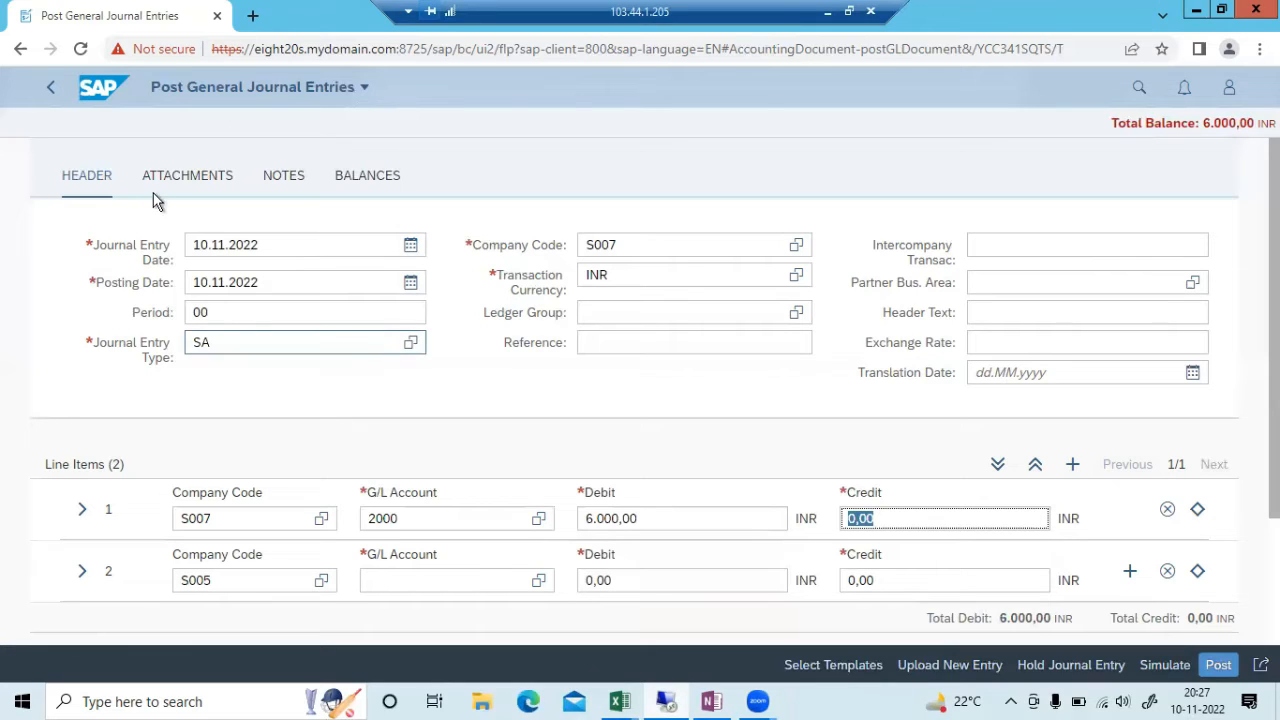
Fill line 2 with company code S007, G/L account 2001 and debit 2200
key("Tab")
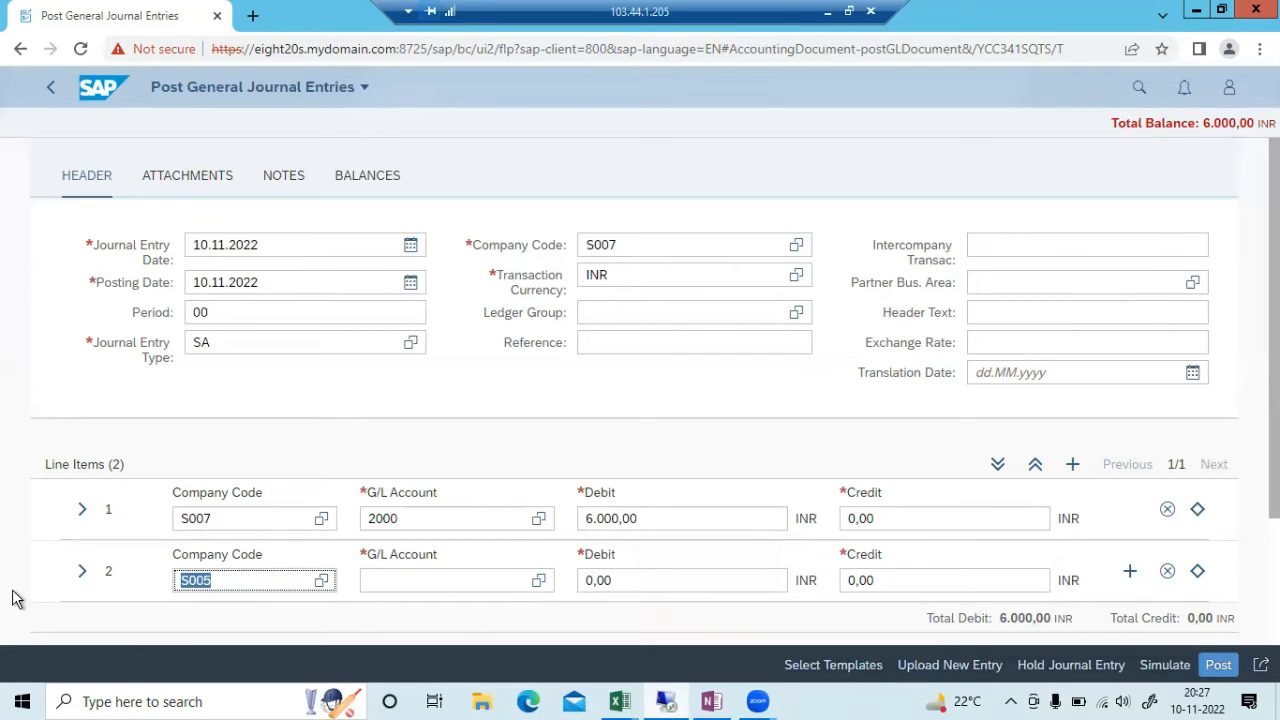
type("S007")
key("Tab")
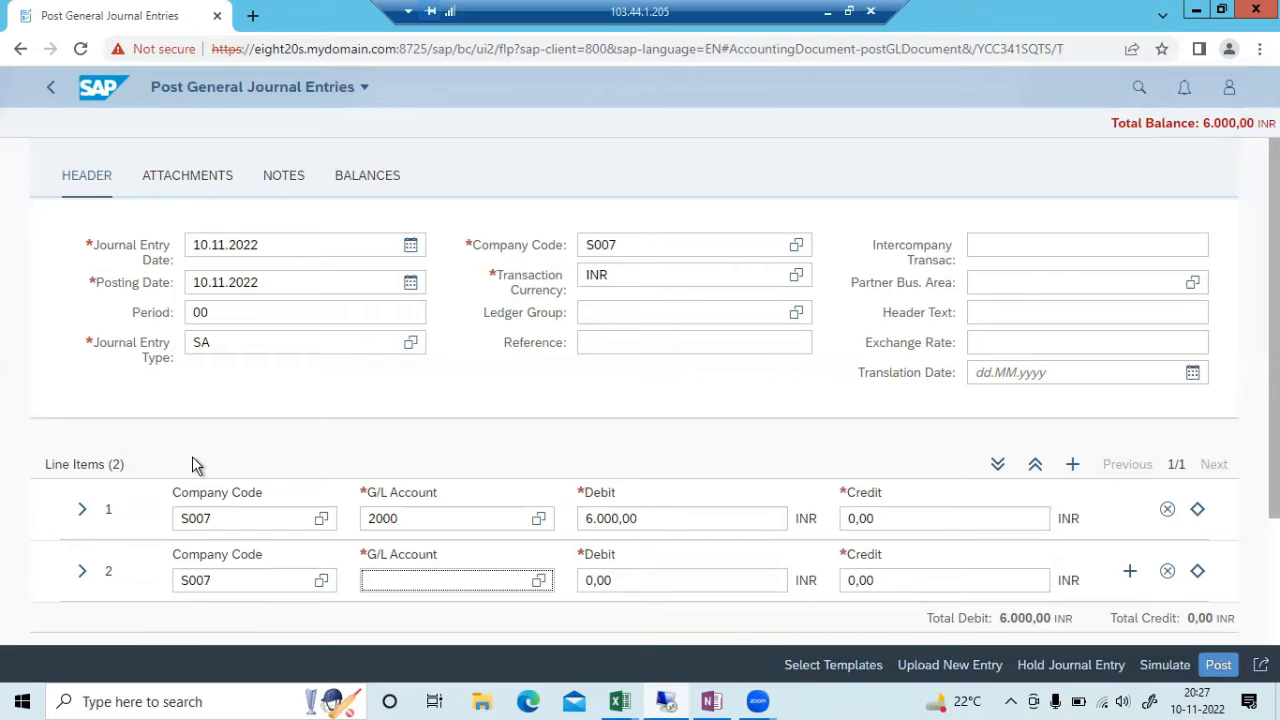
key("alt+Tab")
key("alt+Tab")
type("2001")
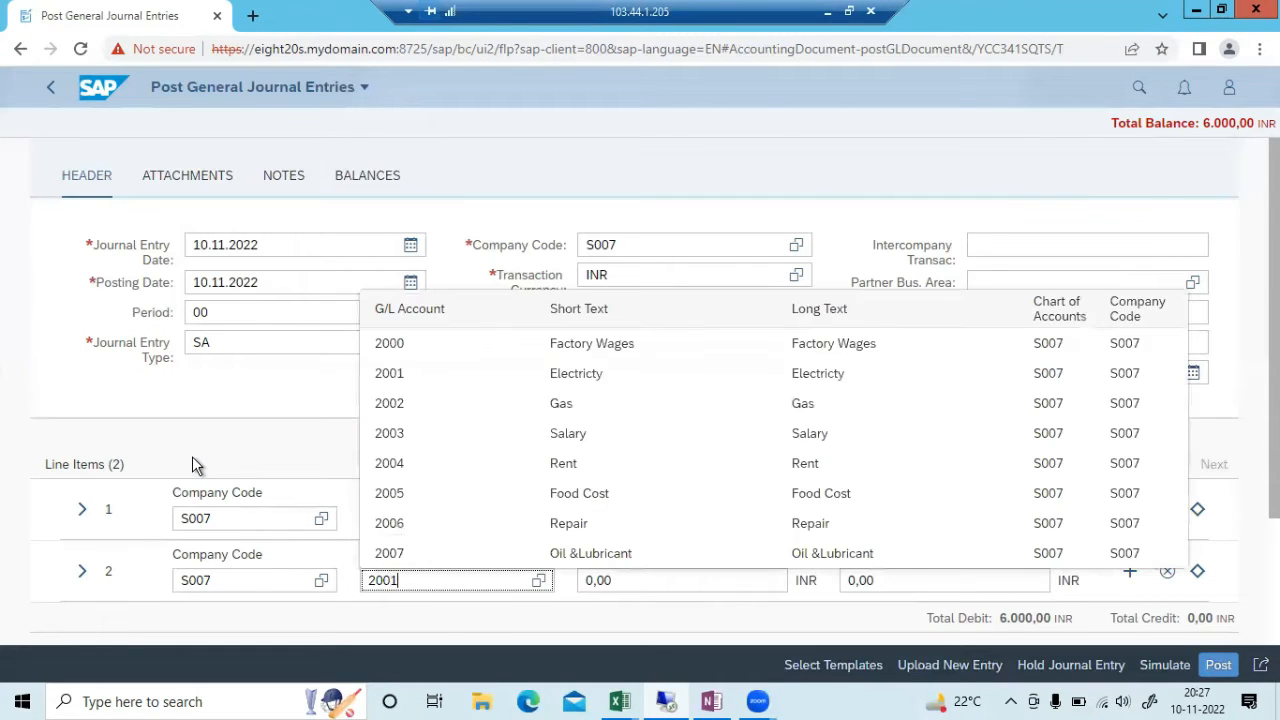
key("Tab")
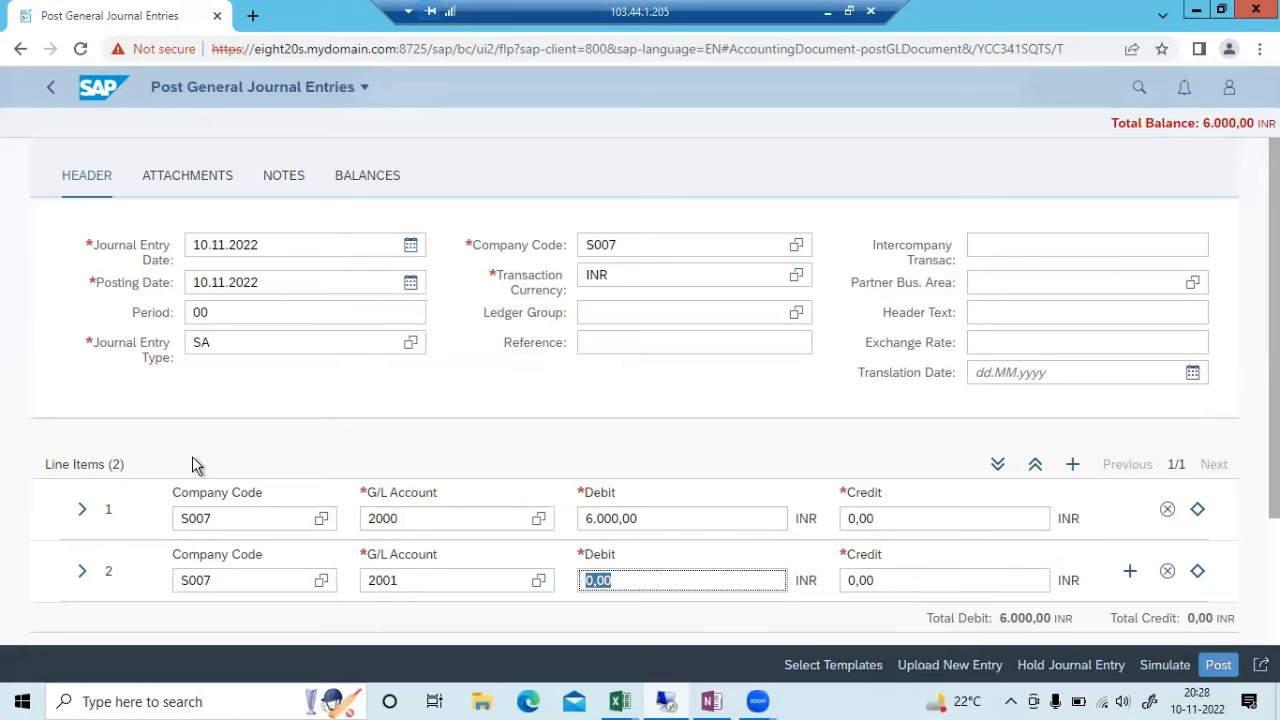
type("2200")
key("Tab")
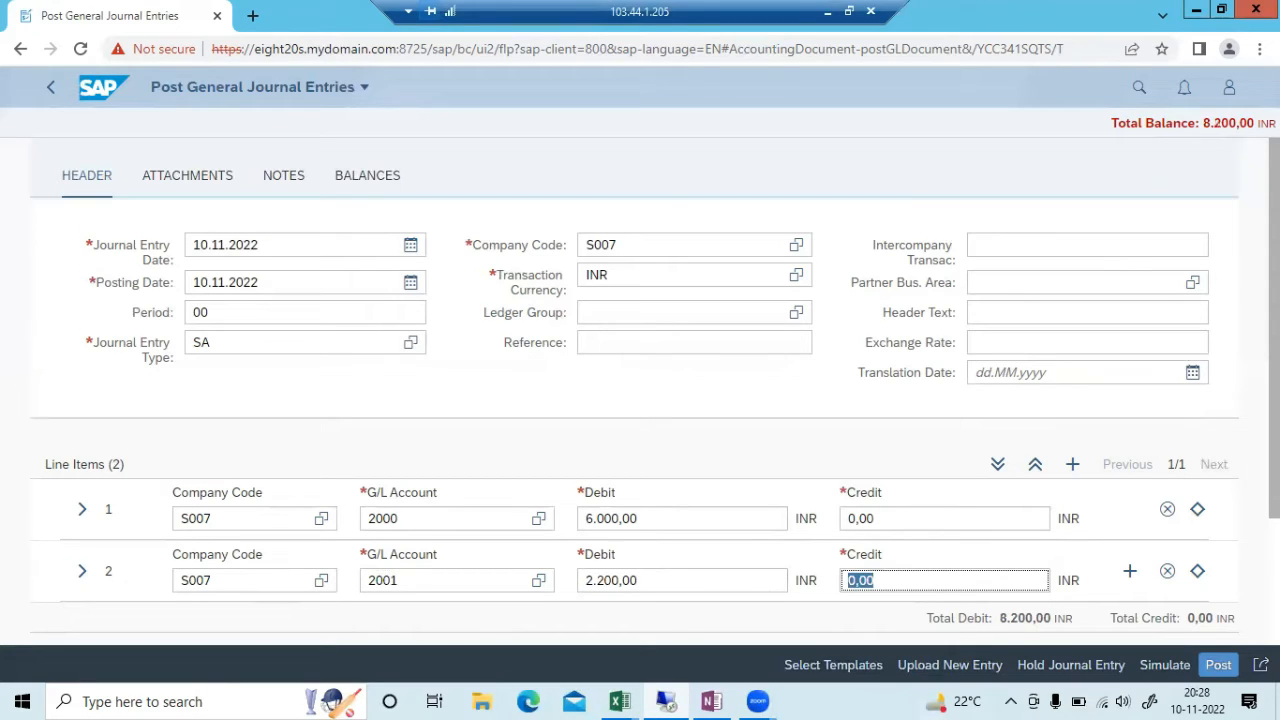
scroll(1118, 455, "down", 1)
Add a third S007 line item after line 2, annotate the status icon, then clear annotations
left_click(1125, 465)
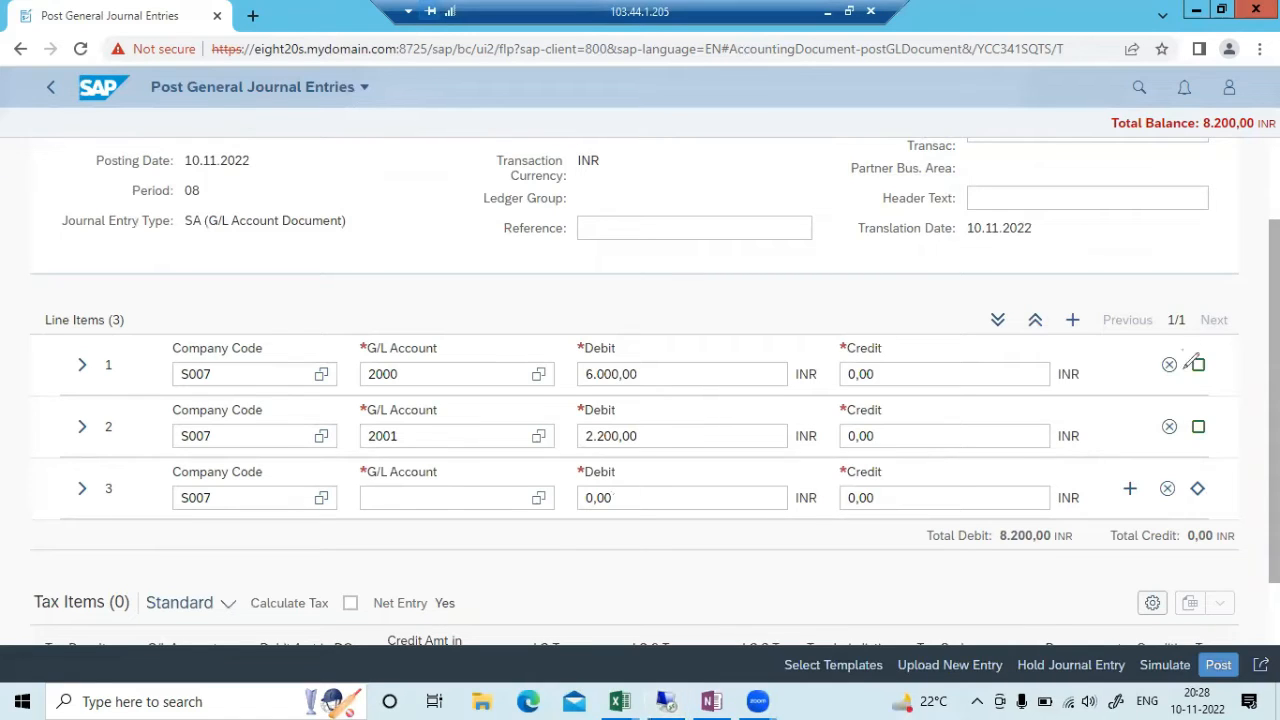
mouse_move(1182, 368)
left_mouse_down()
mouse_move(1224, 342)
mouse_move(1250, 365)
left_mouse_up()
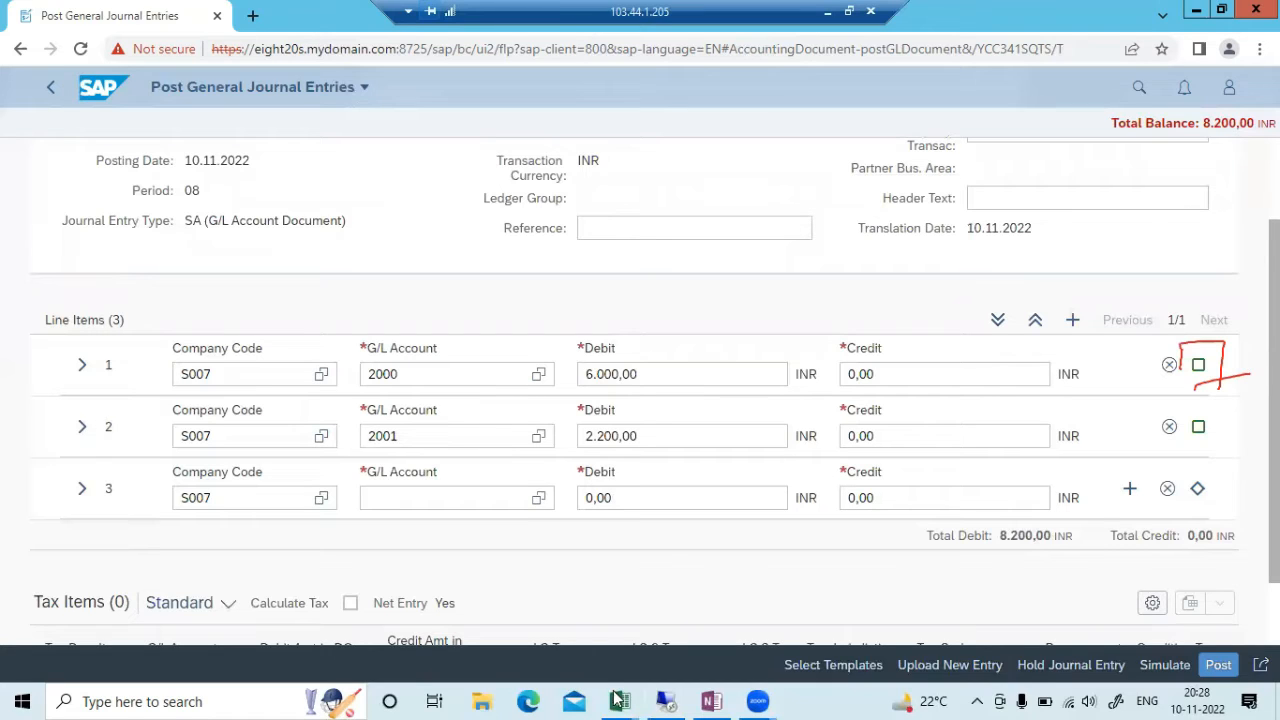
mouse_move(1237, 354)
left_mouse_down()
mouse_move(1243, 339)
mouse_move(1248, 362)
left_mouse_up()
mouse_move(14, 672)
left_mouse_down()
mouse_move(54, 640)
mouse_move(53, 673)
left_mouse_up()
left_click_drag(20, 686, 79, 662)
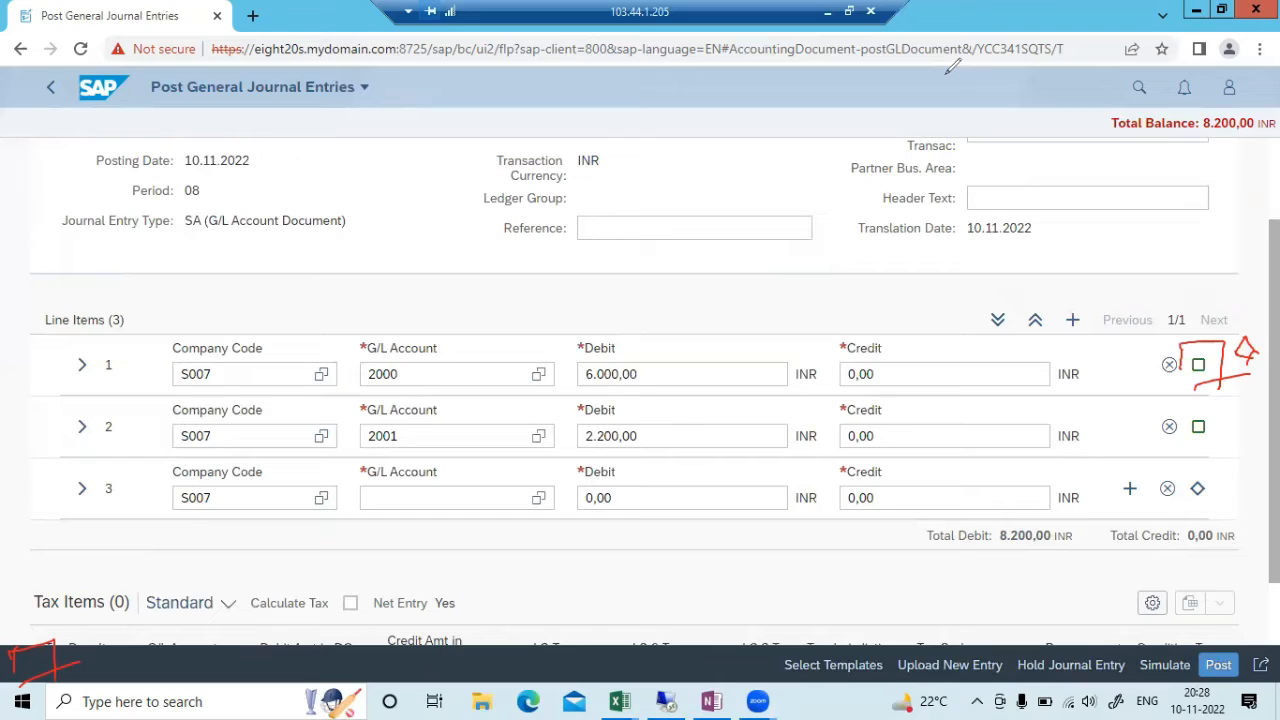
left_click(986, 101)
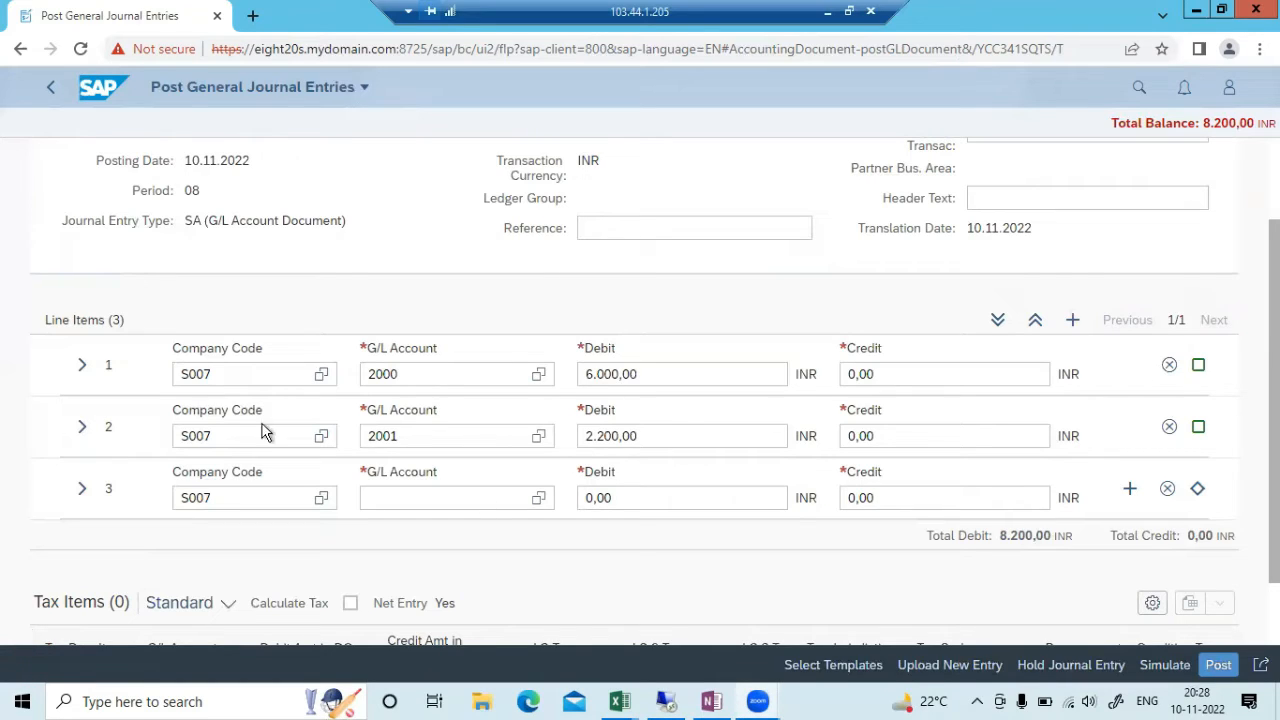
Set line 3 to G/L account 2002 Gas, confirmed via value help, with debit 100
left_click(460, 501)
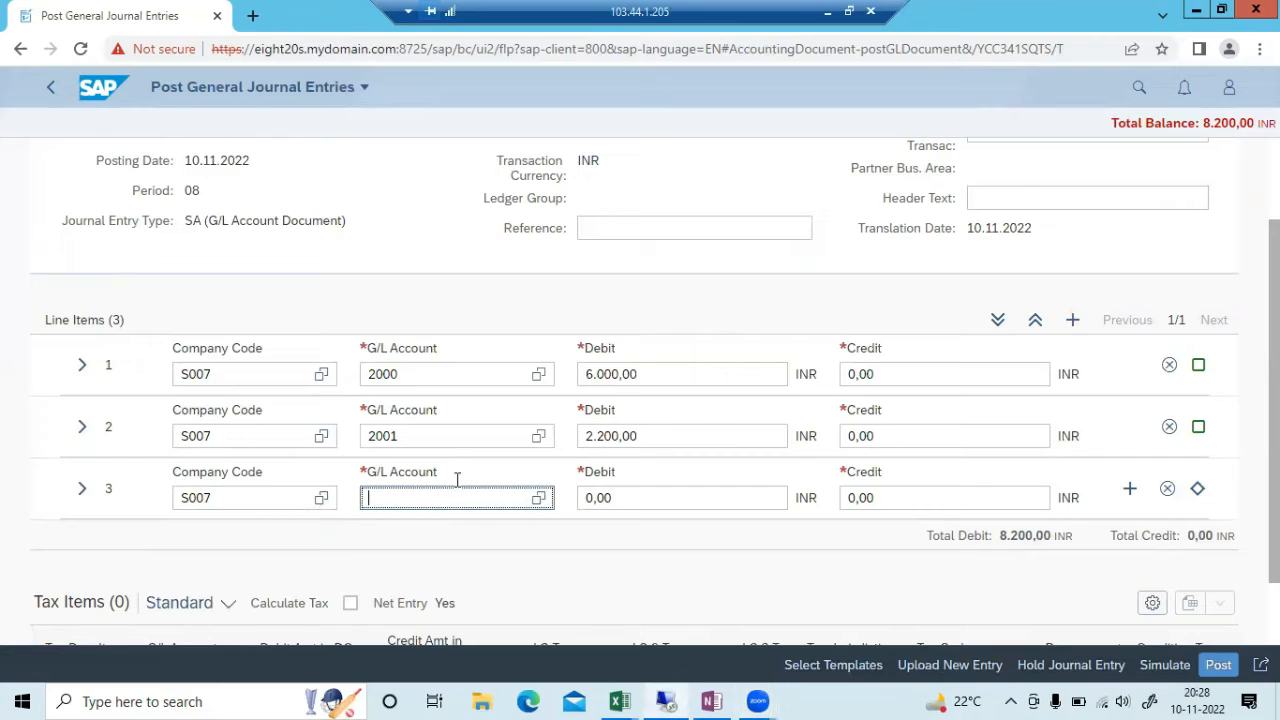
type("2002")
key("Tab")
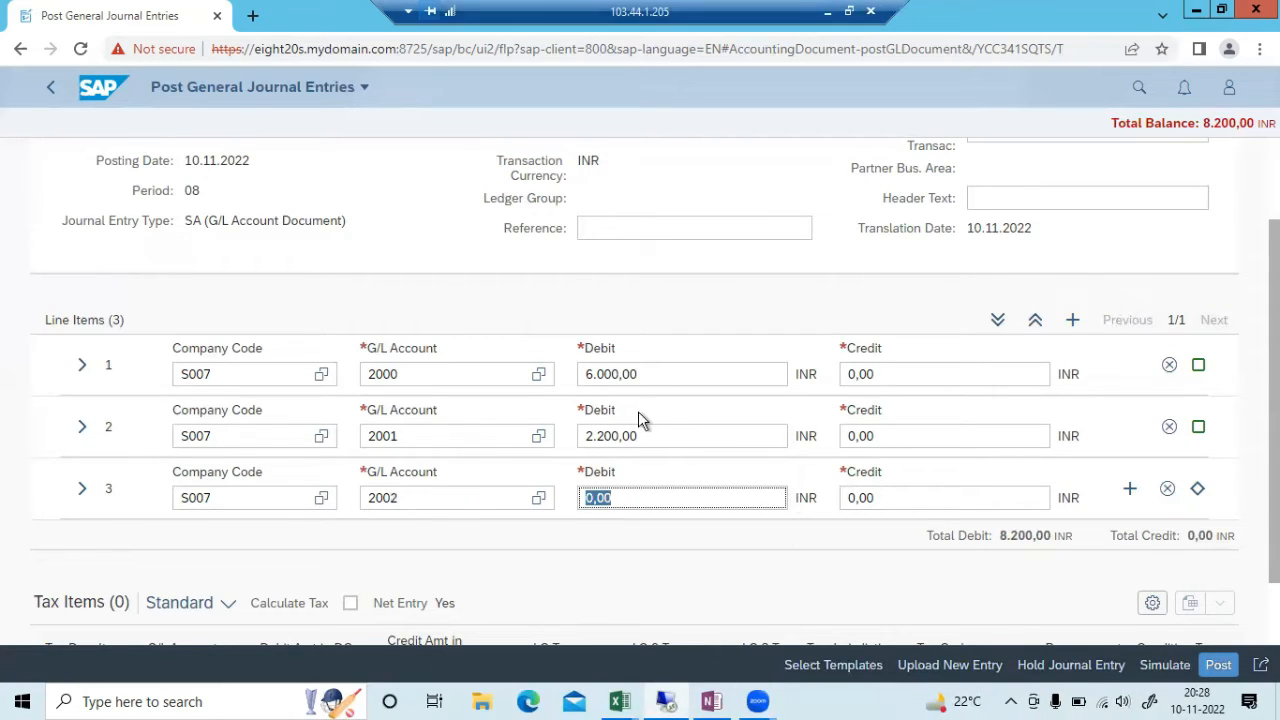
left_click(549, 505)
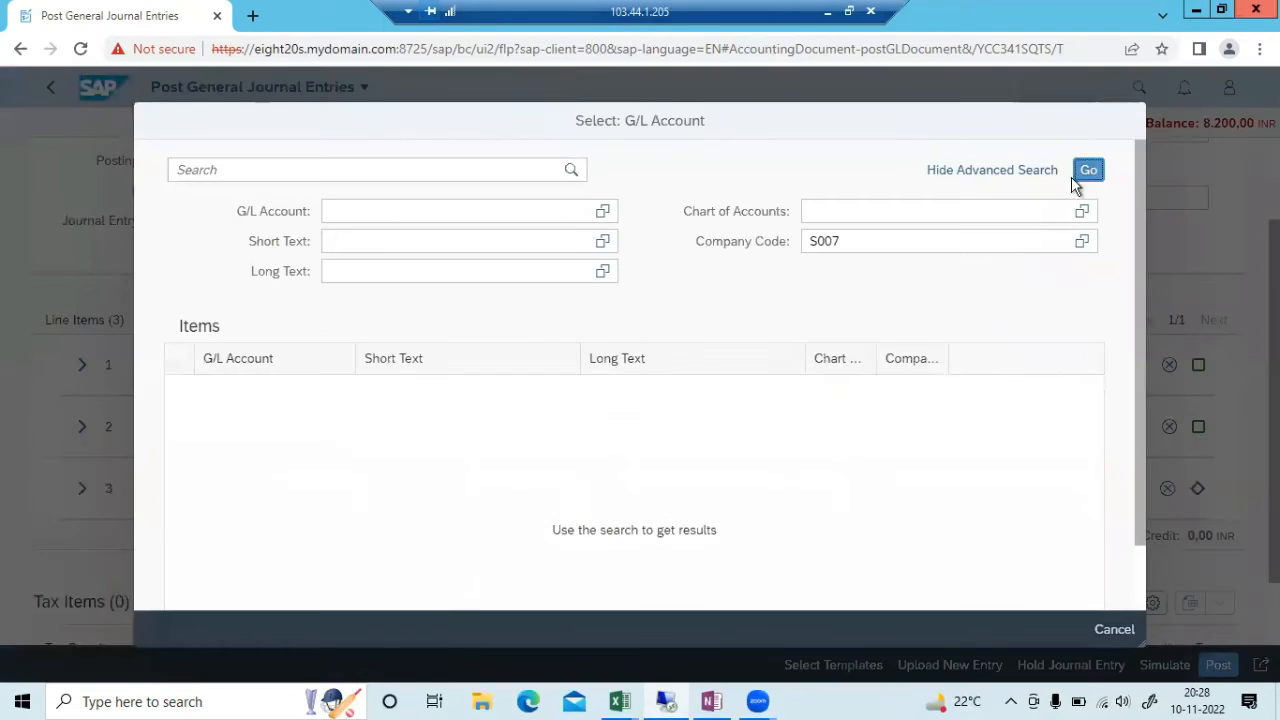
left_click(1087, 176)
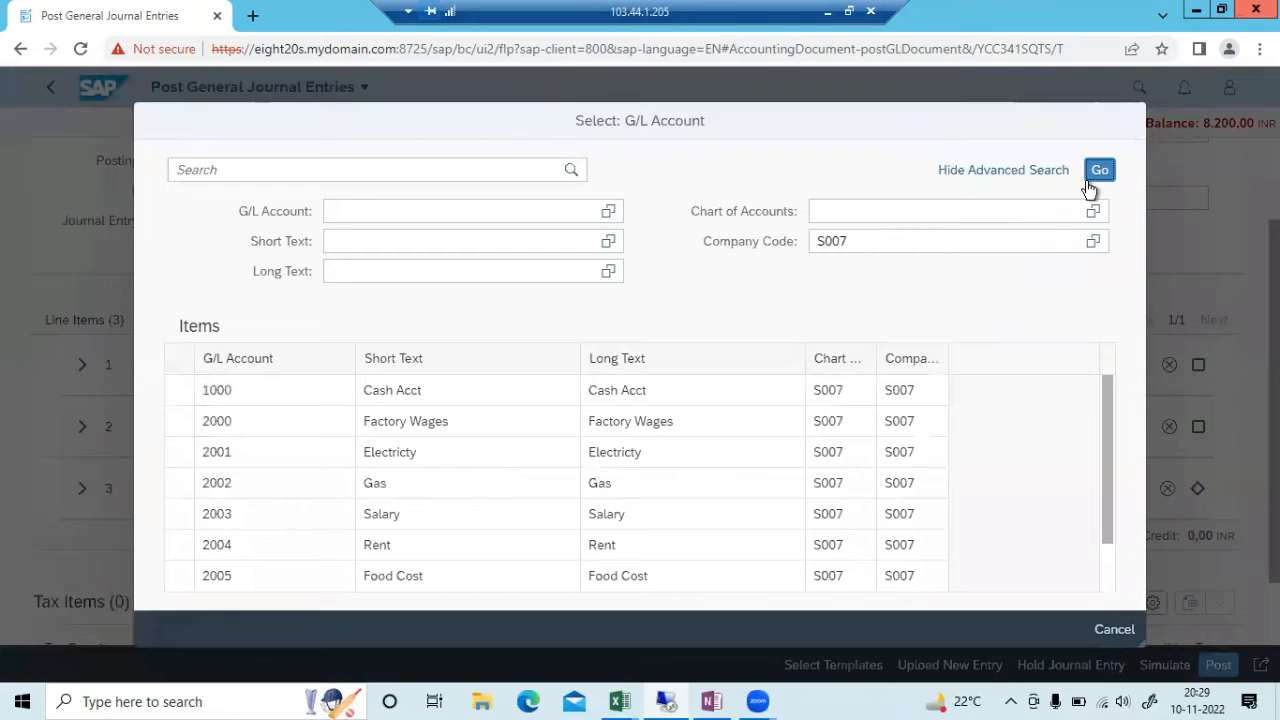
left_click(375, 482)
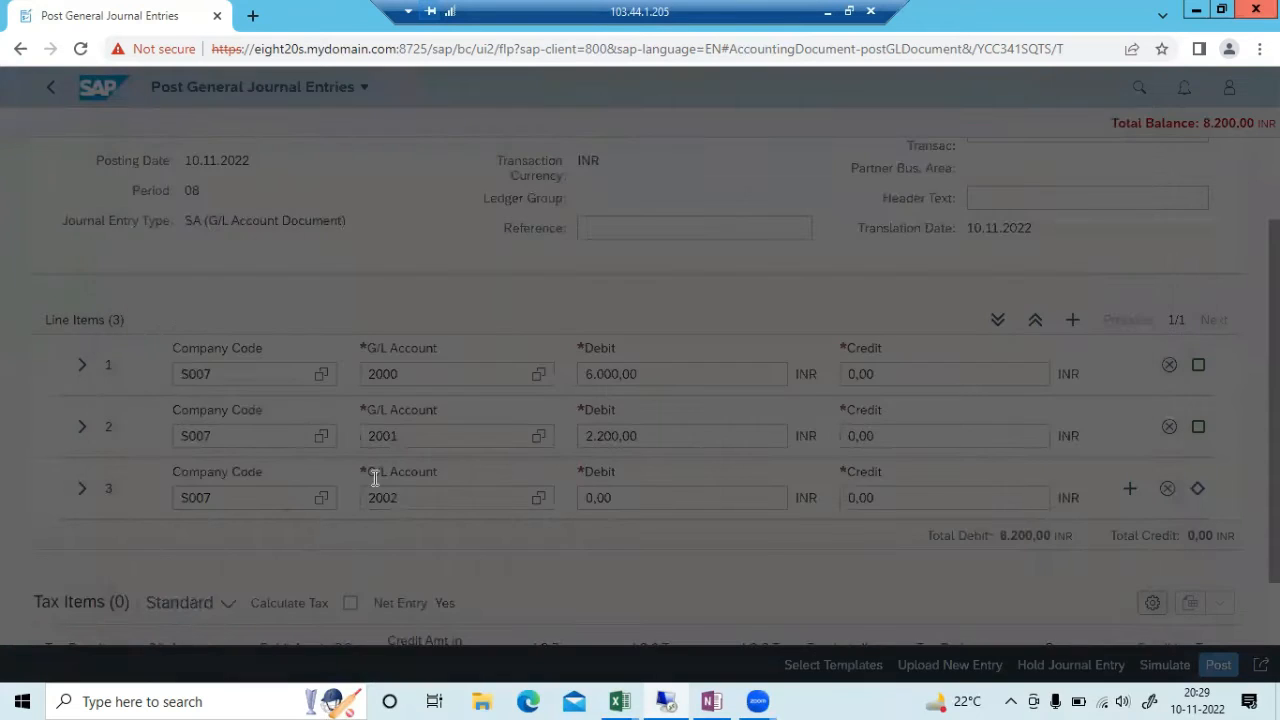
left_click(605, 480)
type("100")
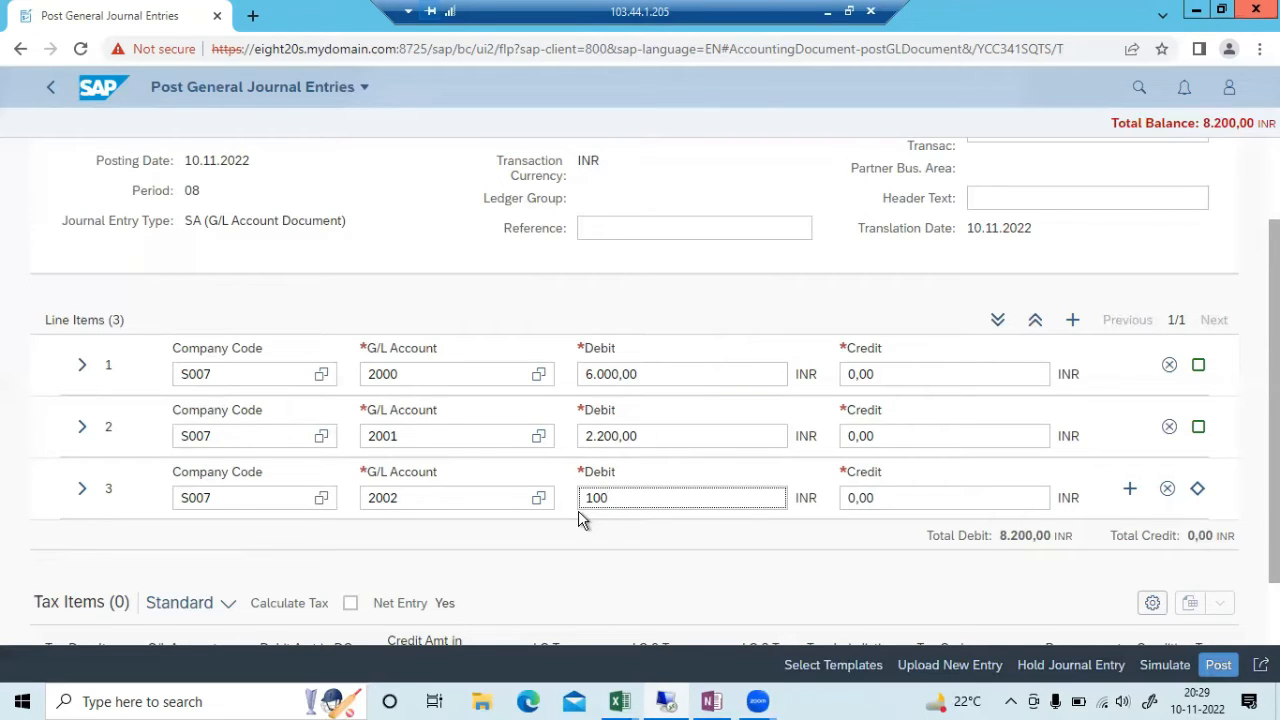
key("Tab")
Add a fourth line item and enter G/L account 2003 on it
left_click(1130, 490)
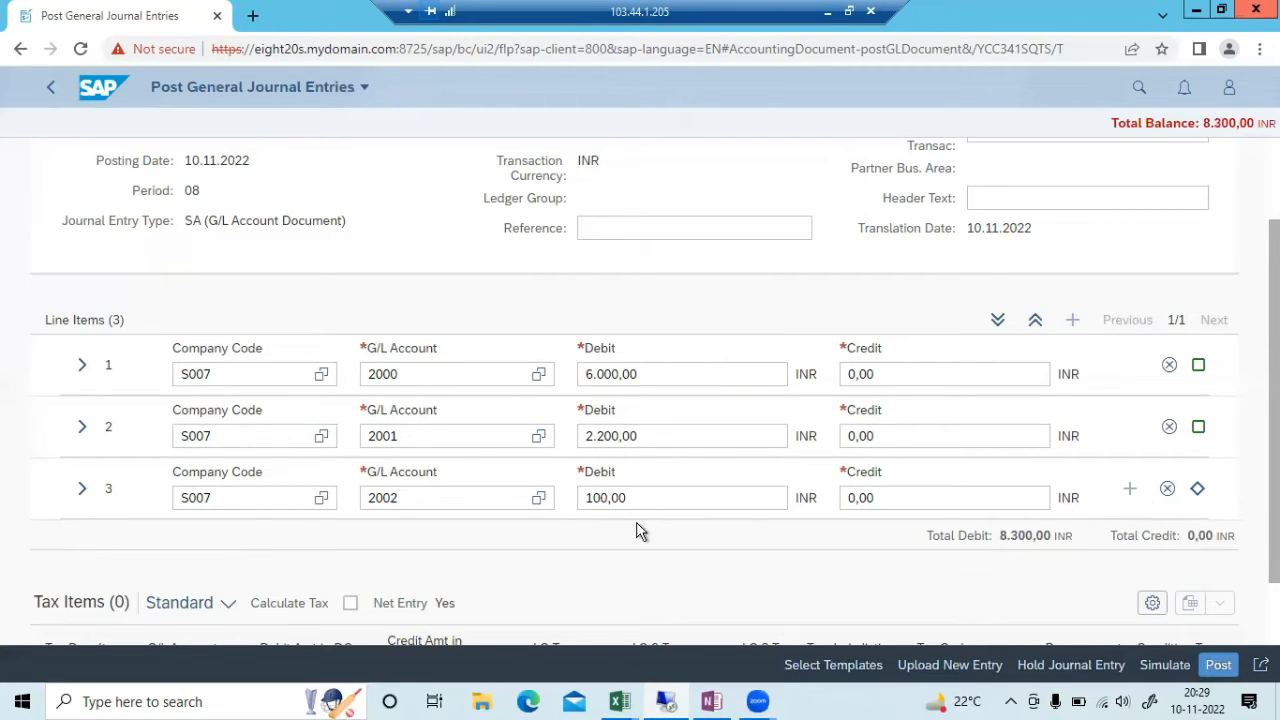
left_click(412, 560)
type("200")
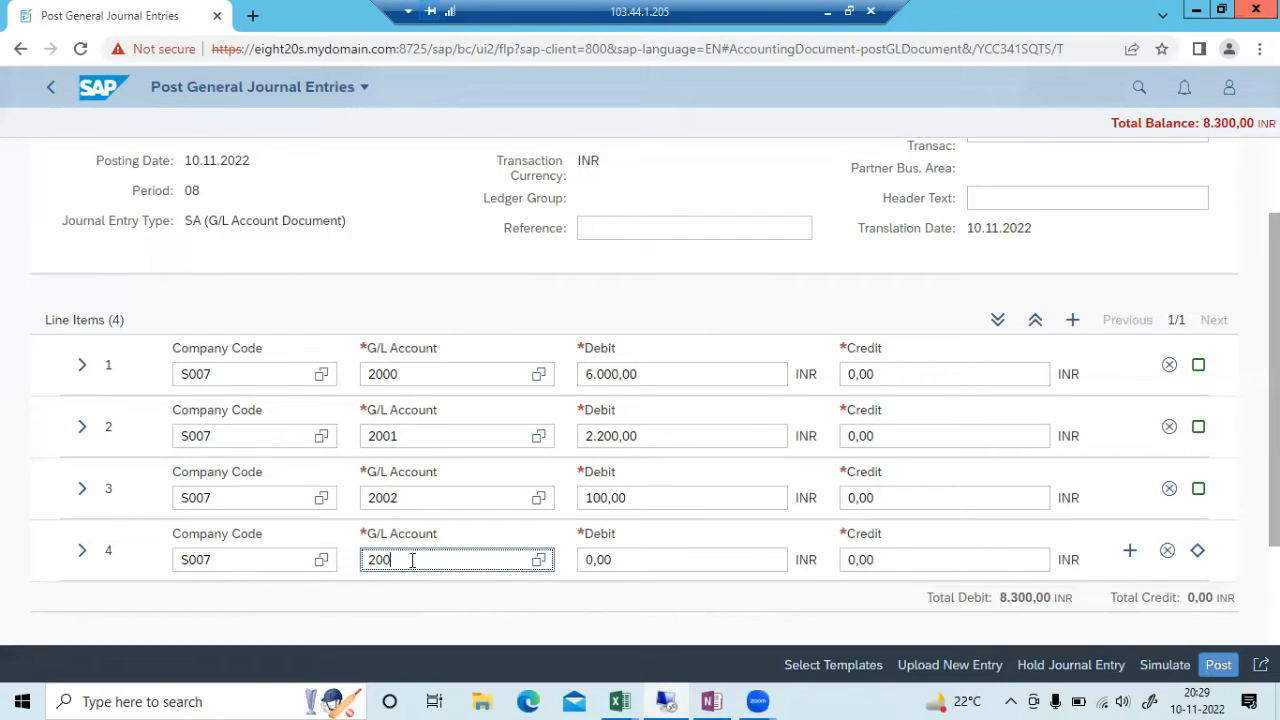
type("3")
Debit 10.000 to G/L 2003 on line 4 after checking the Salary cost element; add a fifth line
key("Tab")
left_click(662, 700)
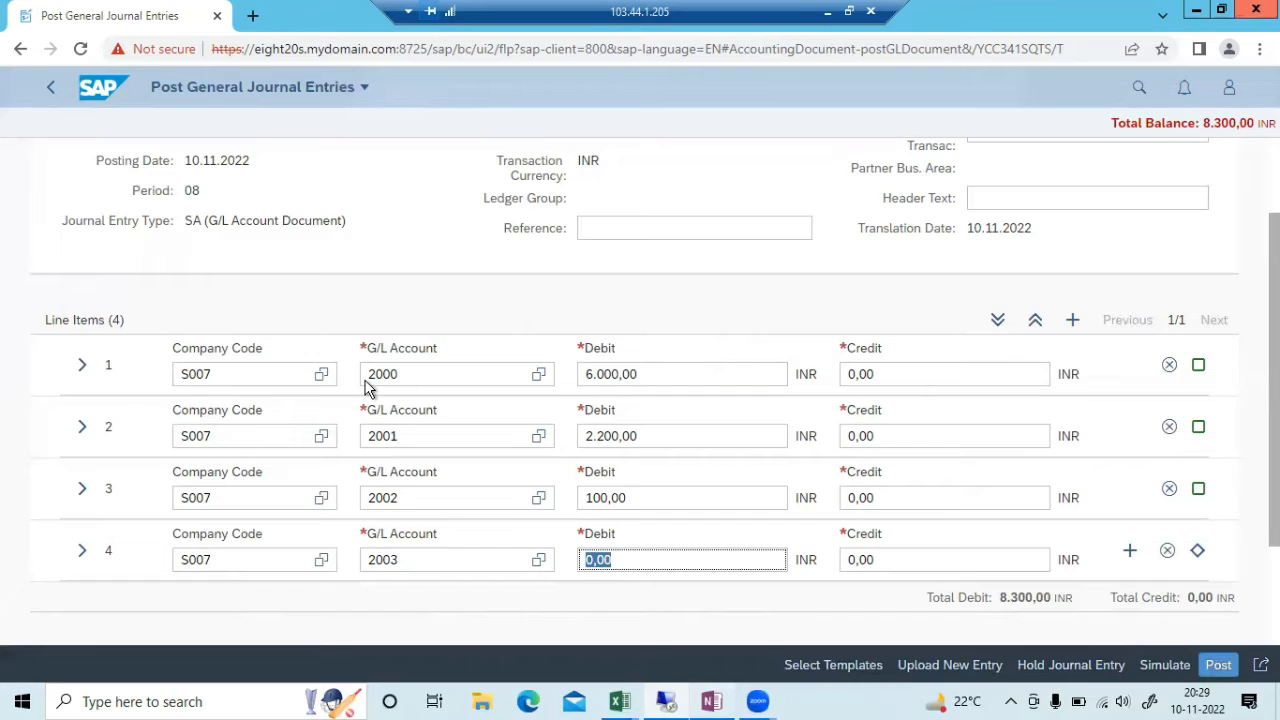
left_click(146, 300)
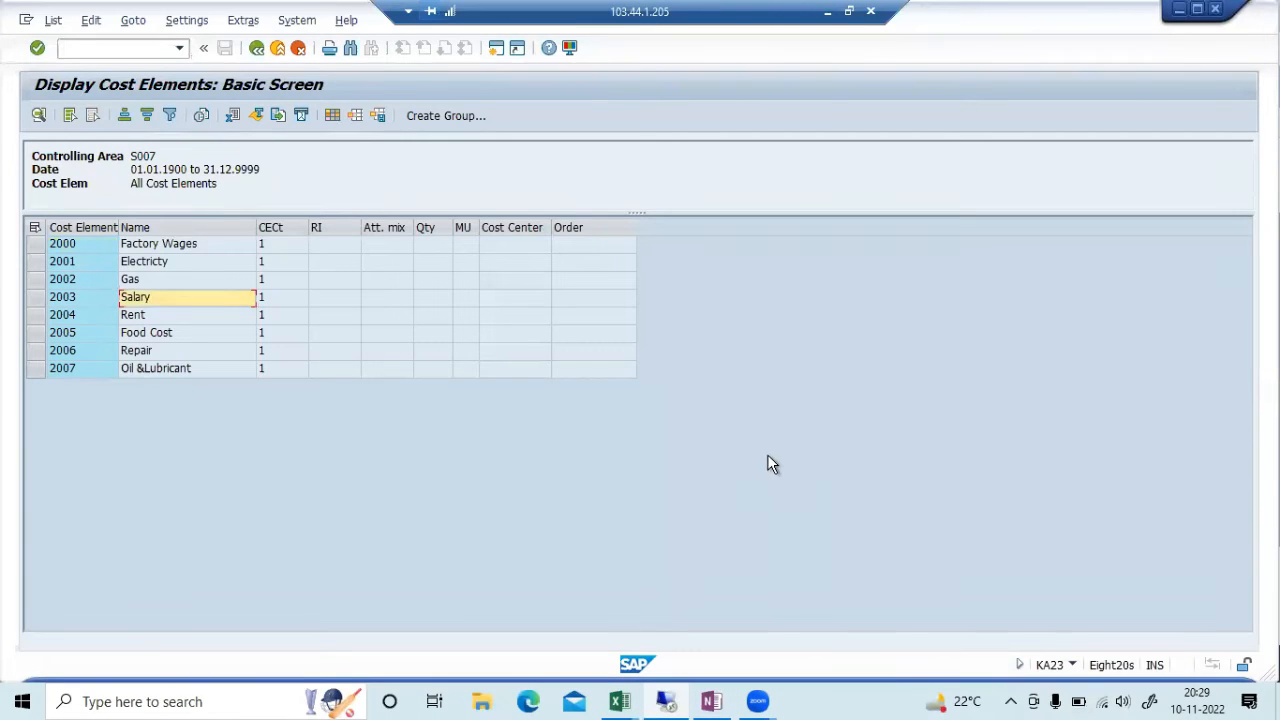
key("alt+Tab")
type("10.000")
key("Tab")
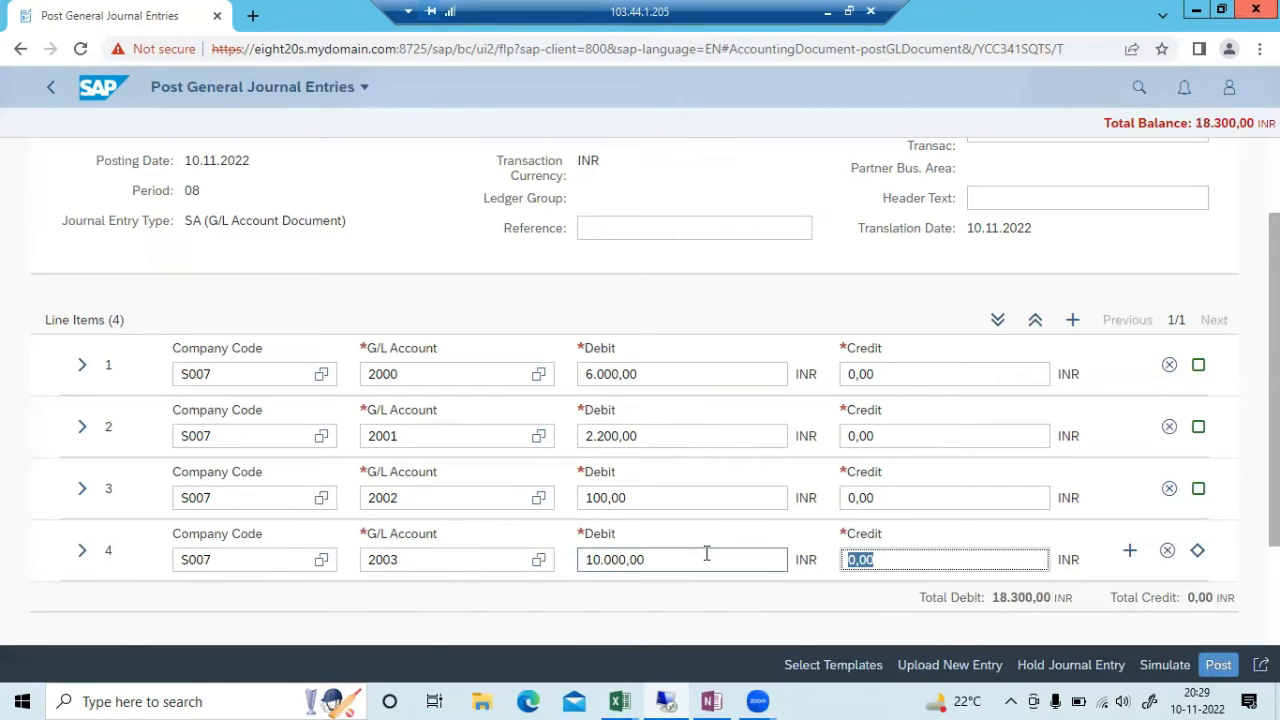
left_click(1130, 551)
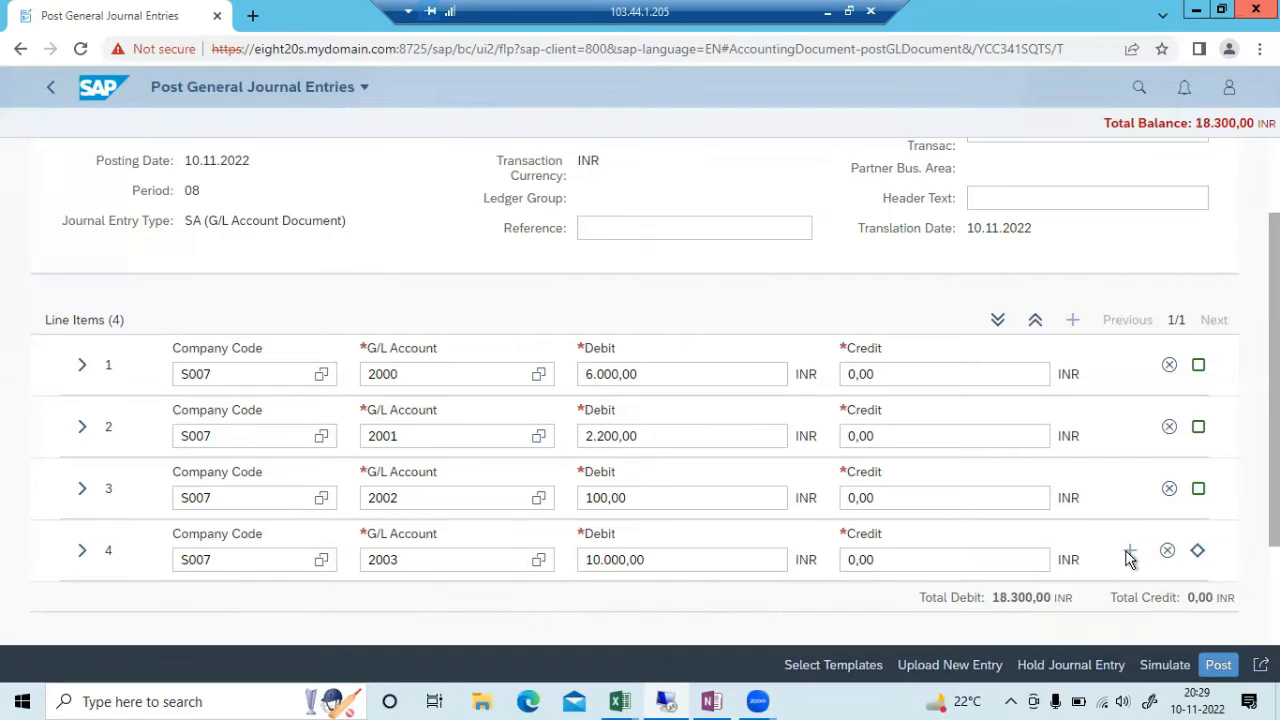
Enter G/L account 2004 with debit 2400 on line 5 and add a sixth line
left_click_drag(1249, 388, 1249, 438)
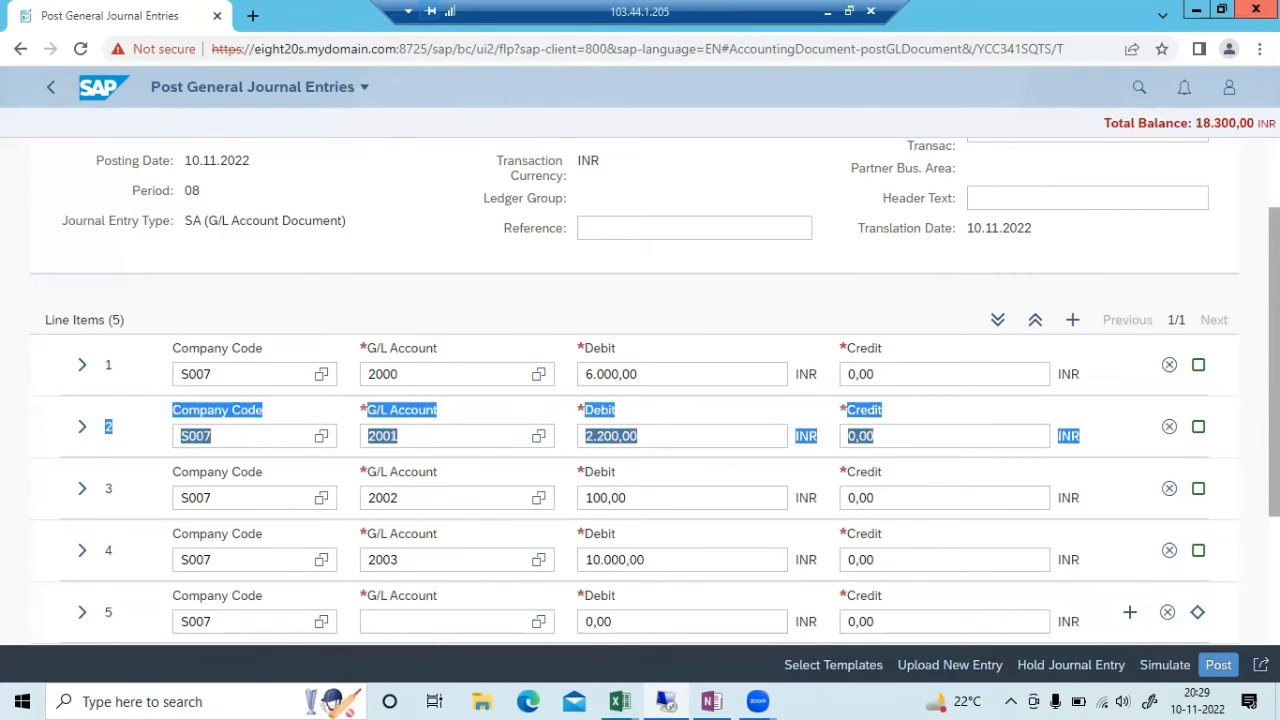
scroll(1249, 438, "down", 1)
left_click(1249, 438)
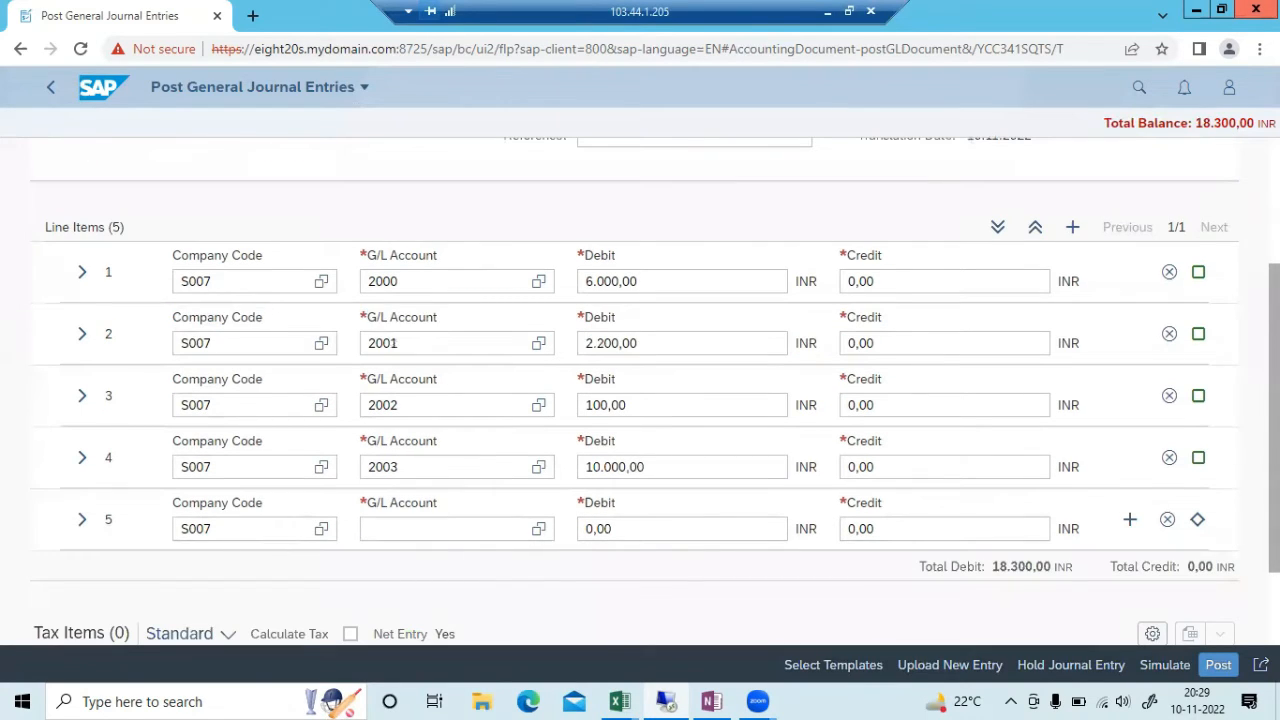
scroll(486, 571, "down", 1)
left_click(395, 450)
type("2")
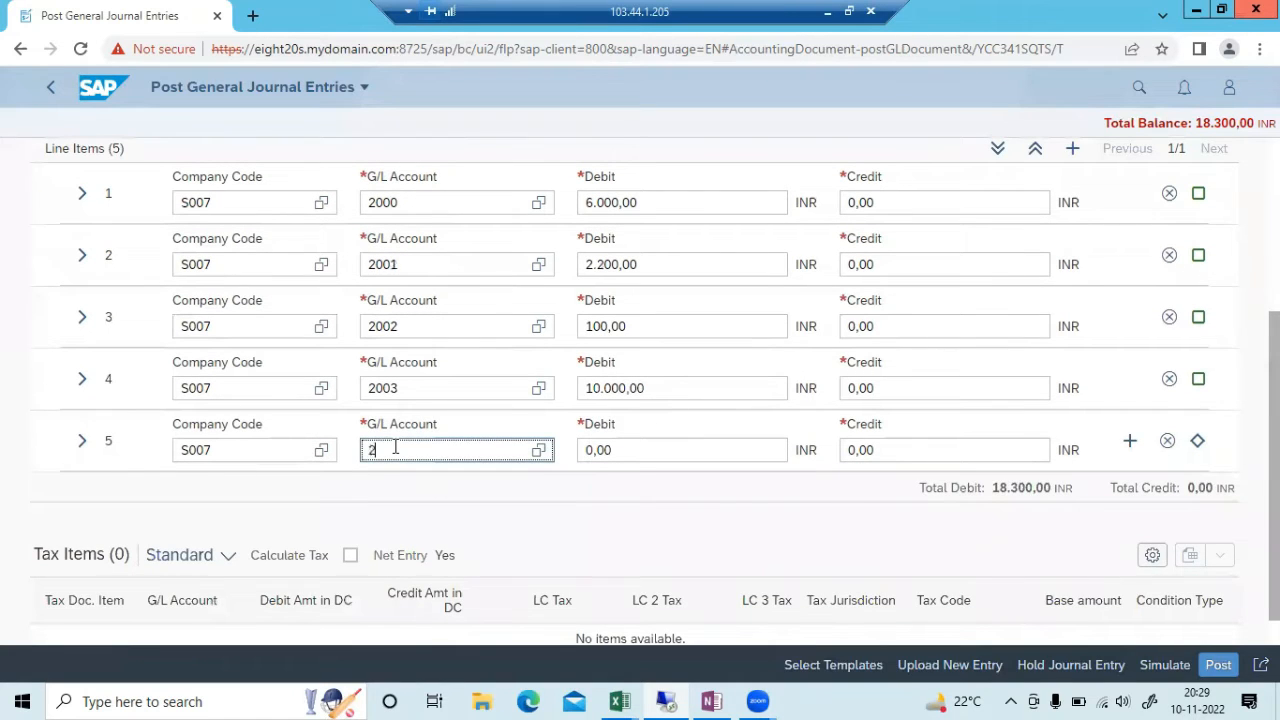
type("004")
key("Tab")
key("alt+Tab")
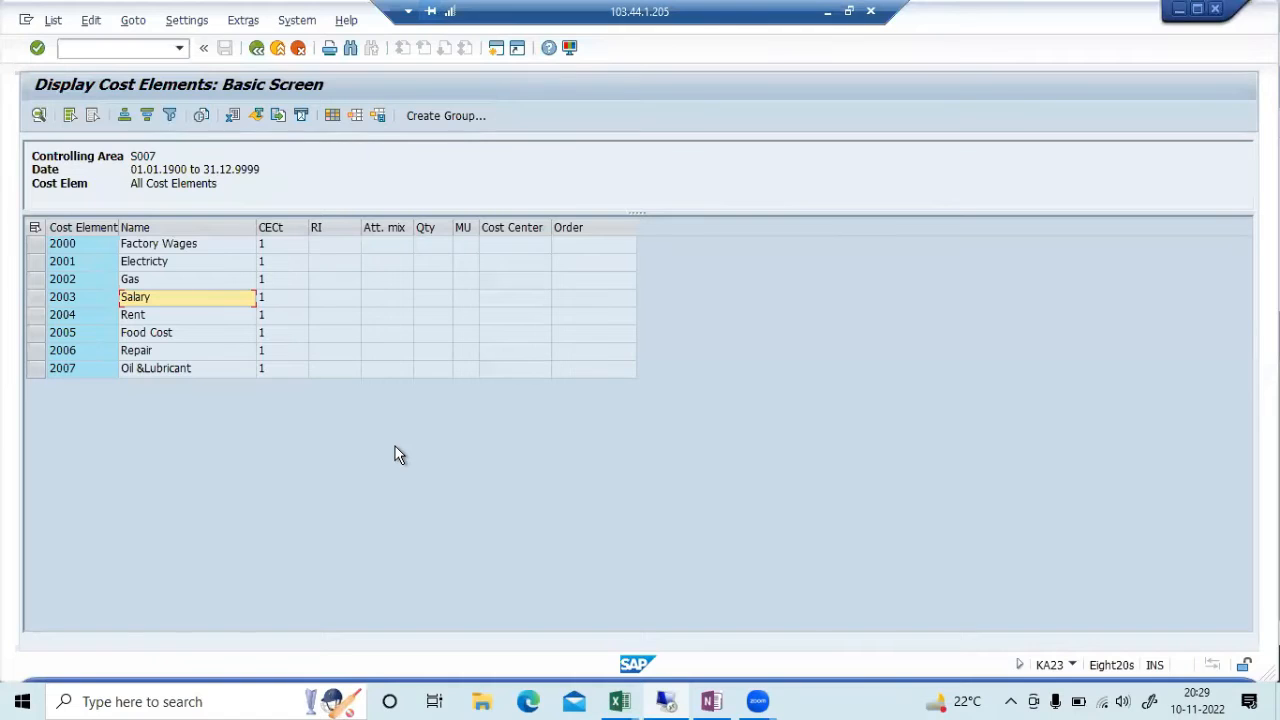
key("alt+Tab")
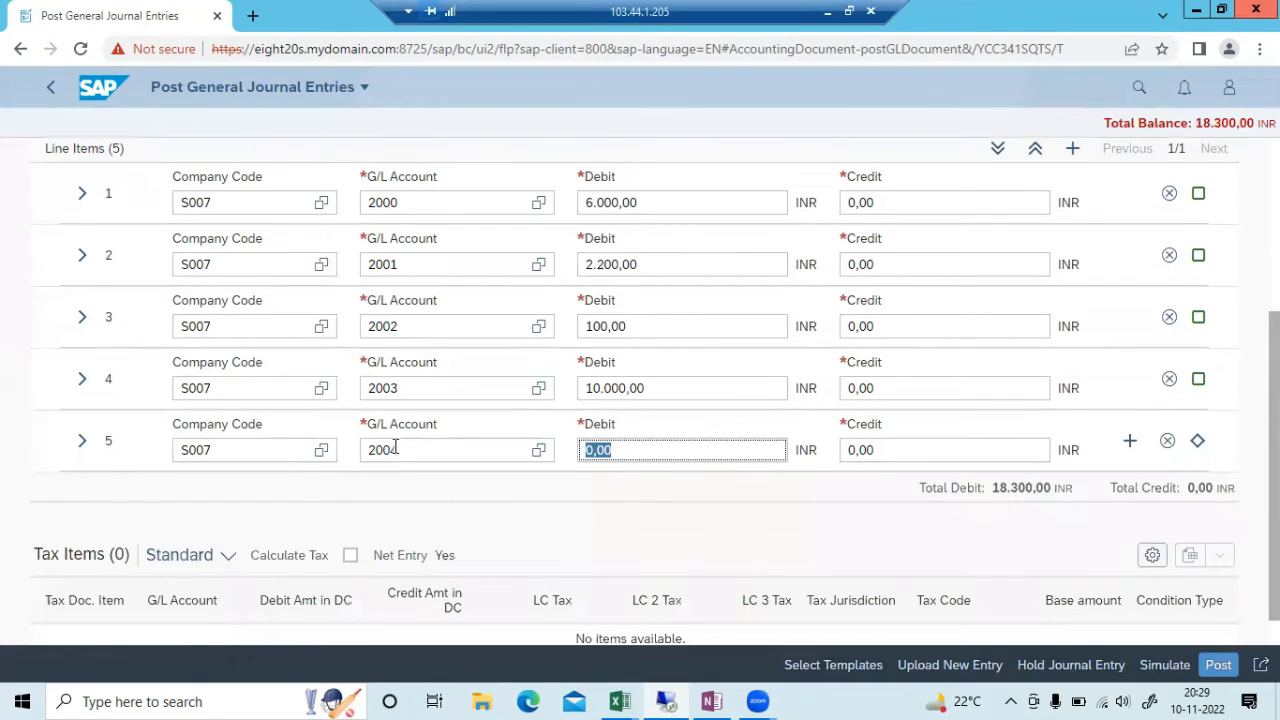
type("2400")
key("Tab")
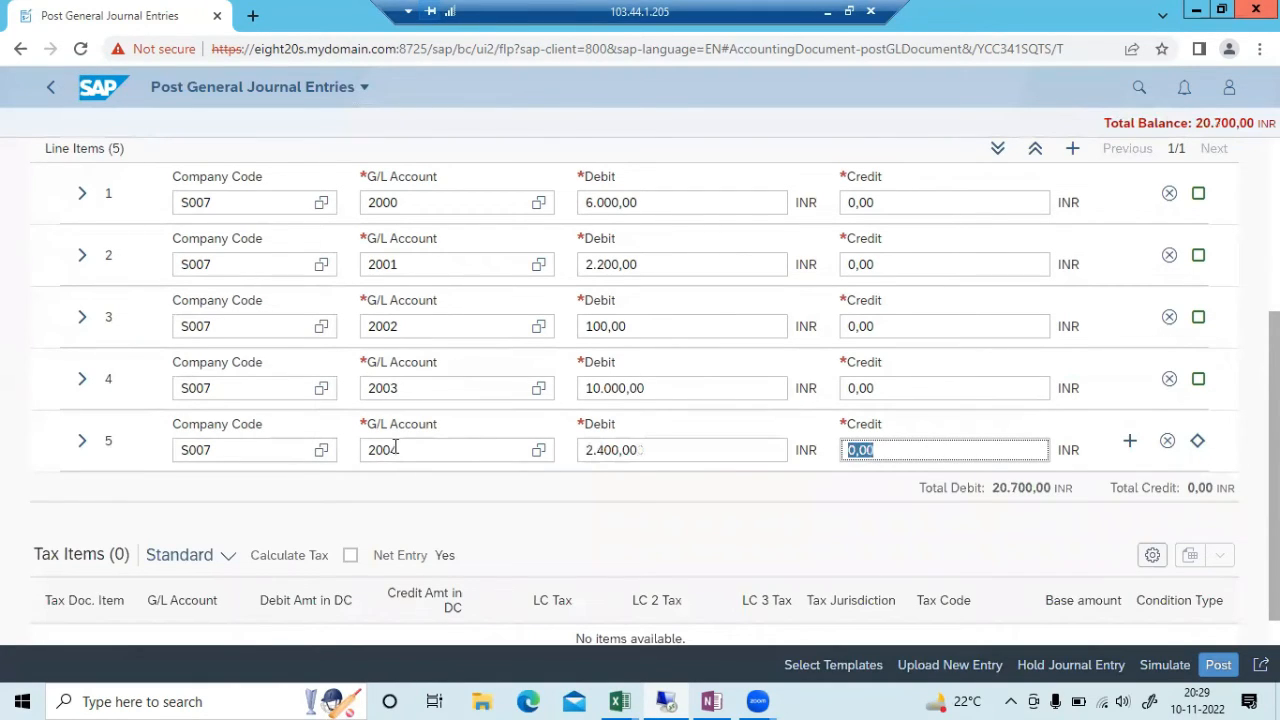
left_click(1133, 451)
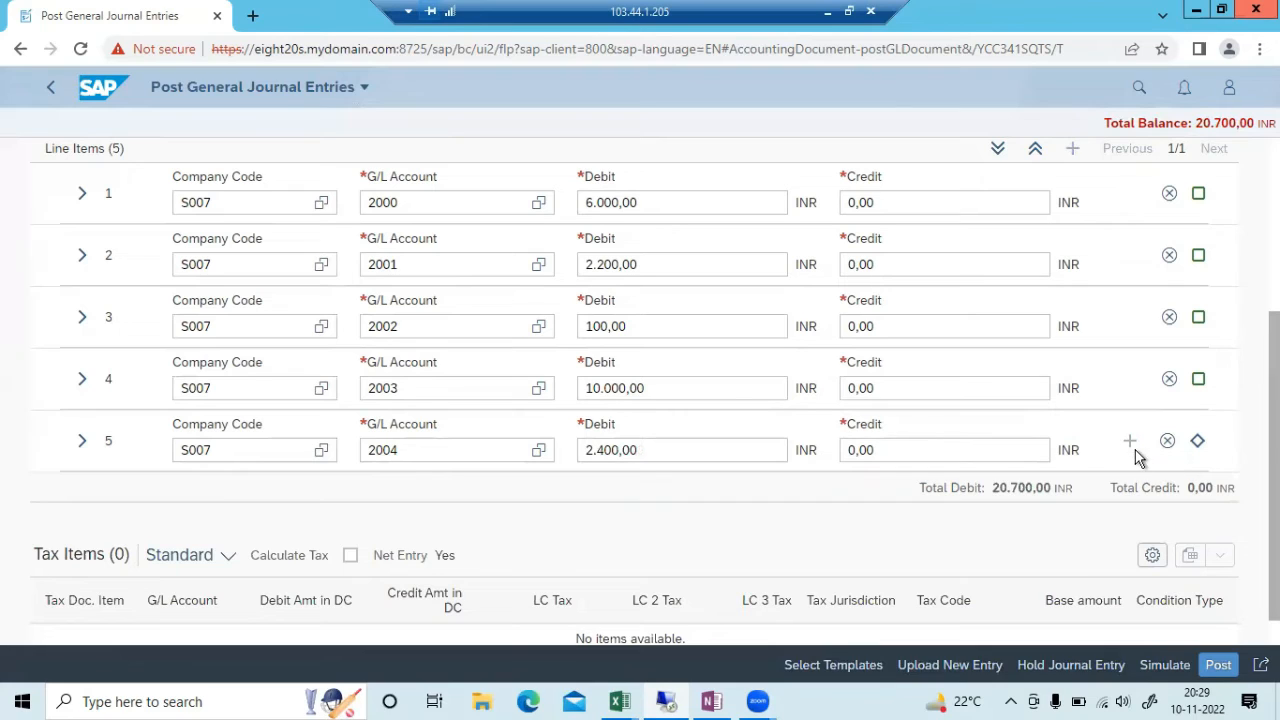
Debit 12000 to G/L account 2005 on line 6 and add a seventh line
type("2")
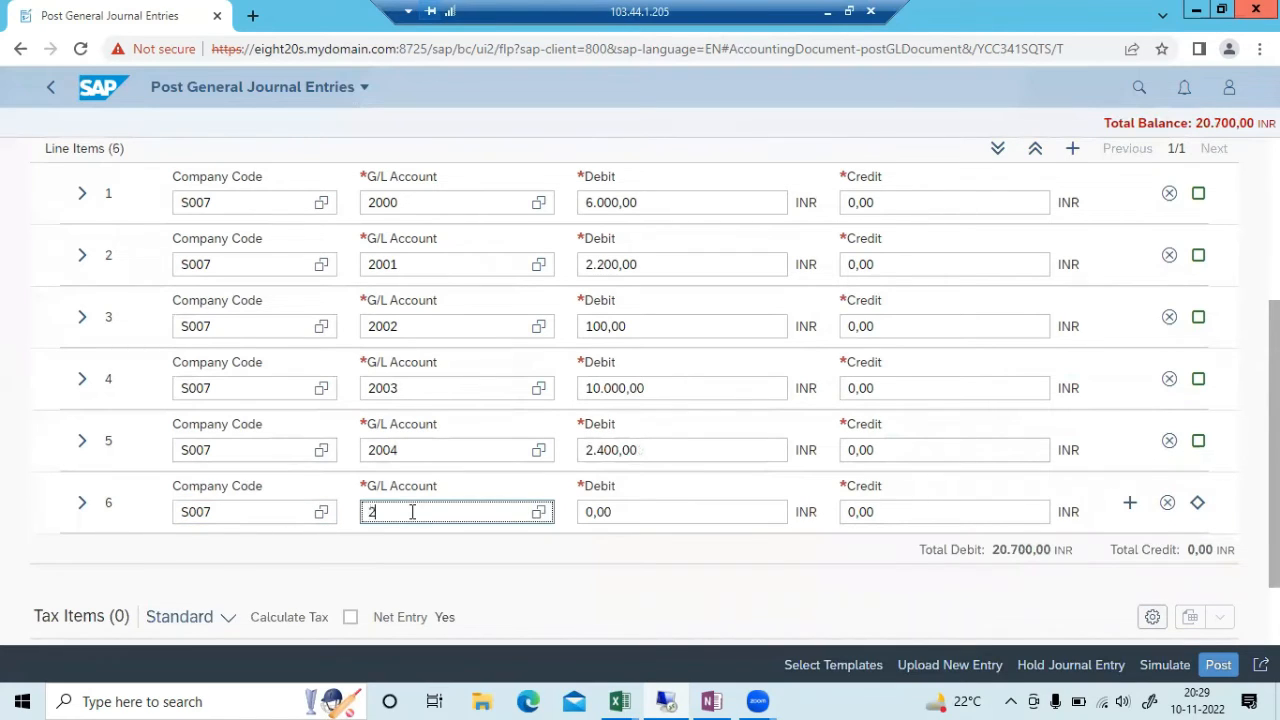
type("005")
key("Tab")
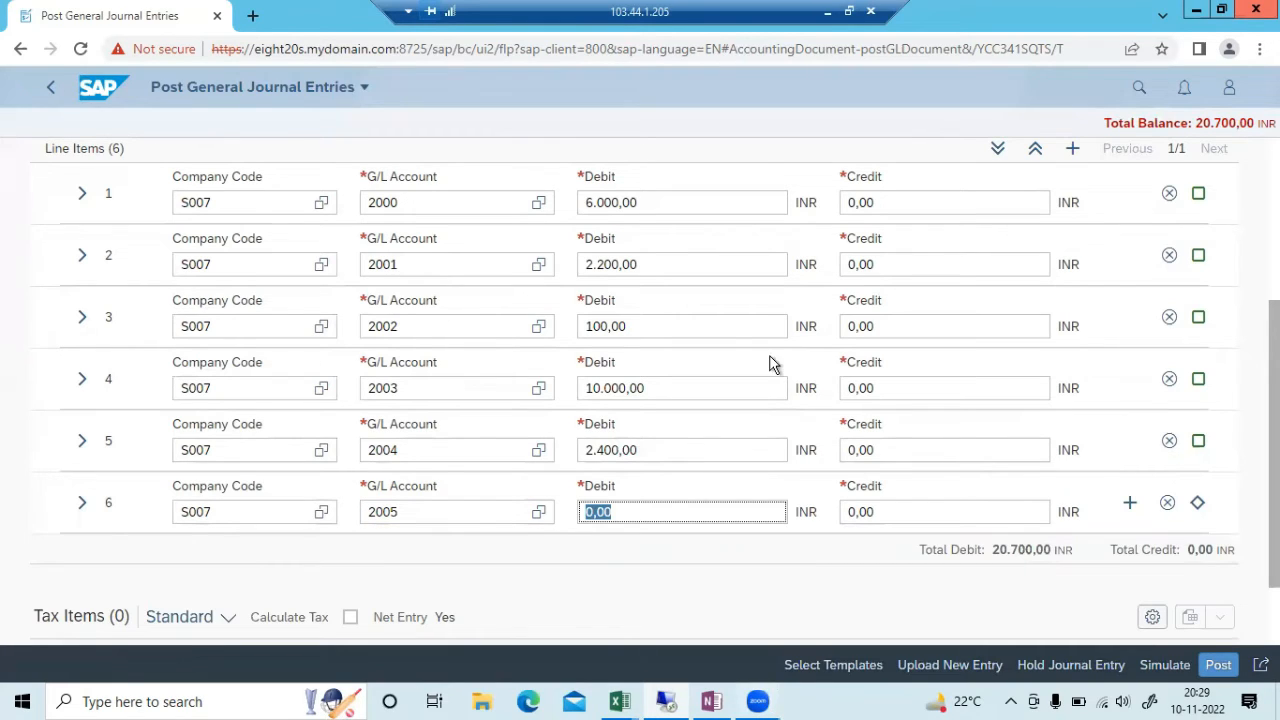
key("alt+Tab")
key("alt+Tab")
type("12000")
key("Tab")
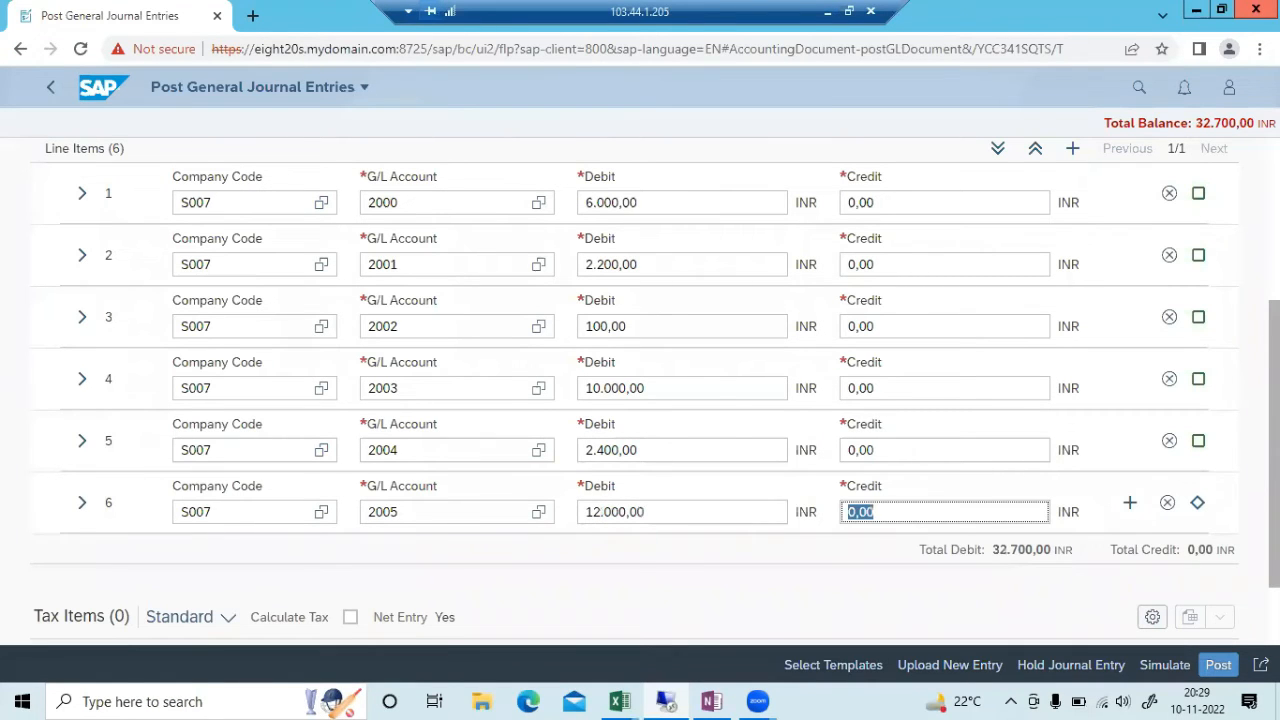
left_click(1132, 504)
Debit 600 to G/L account 2006 on line 7 and add an eighth line
left_click(403, 572)
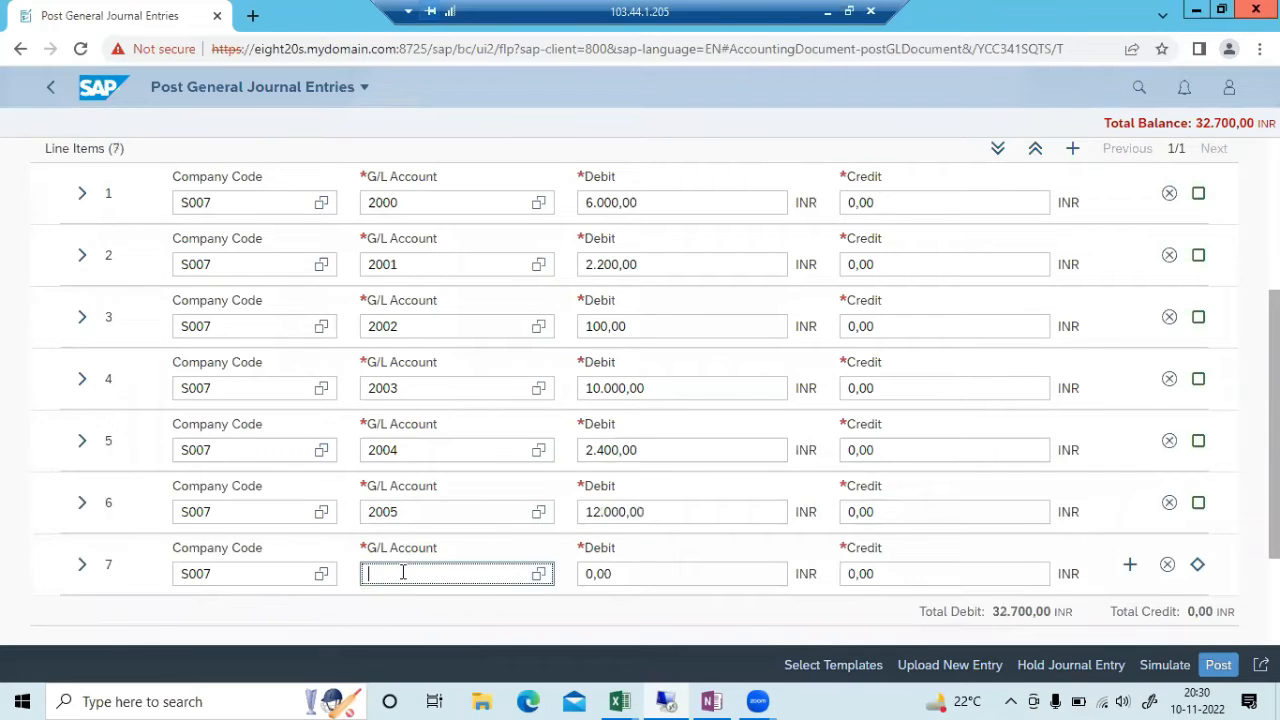
key("alt+Tab")
key("alt+Tab")
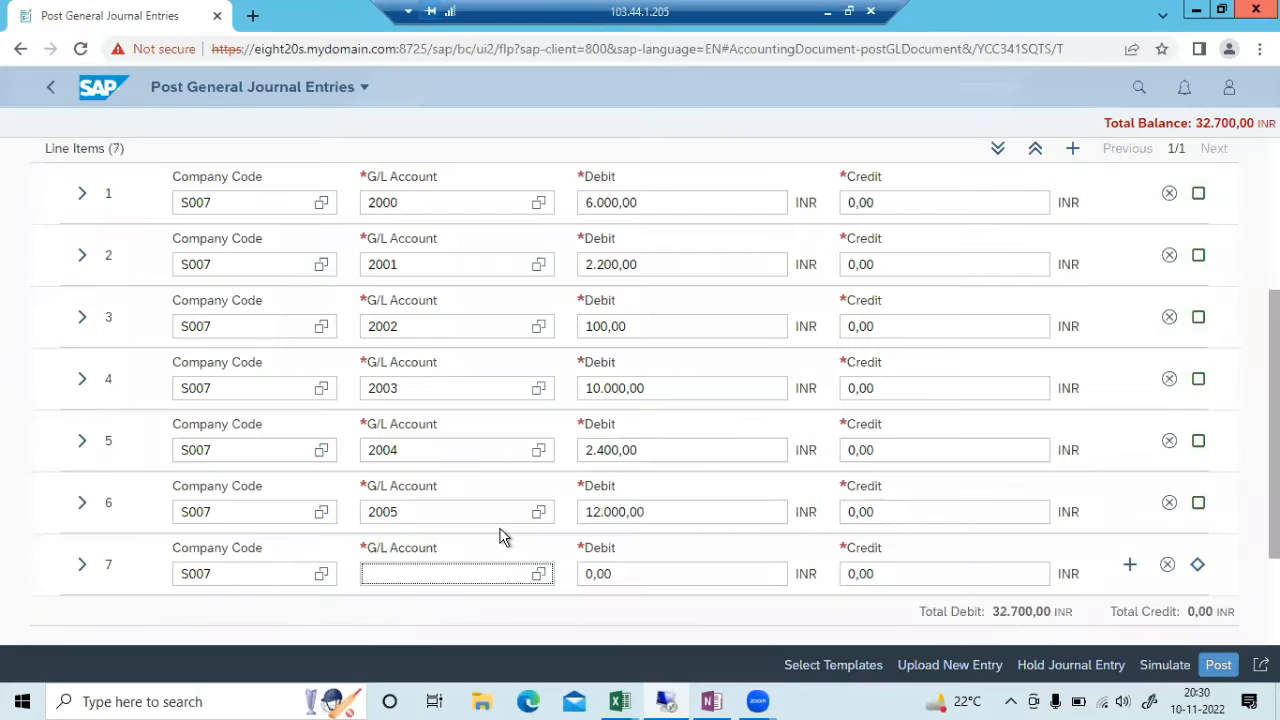
type("2006")
key("Tab")
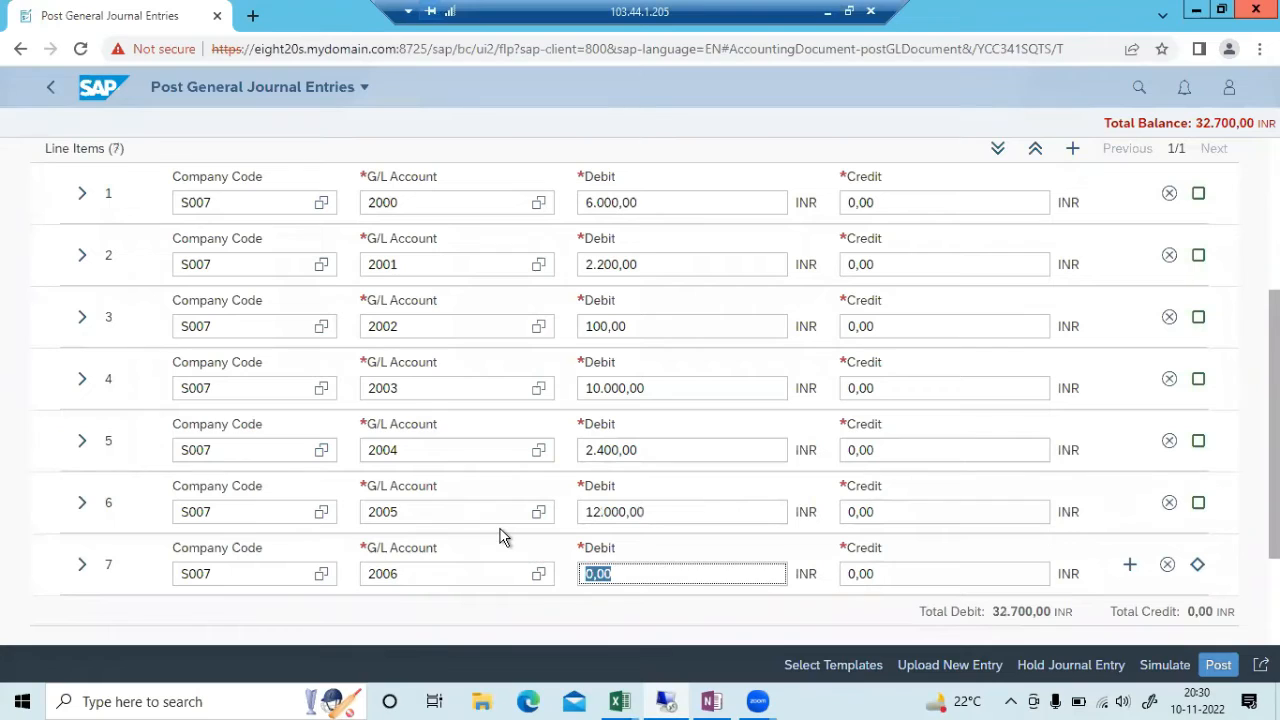
type("600")
key("Tab")
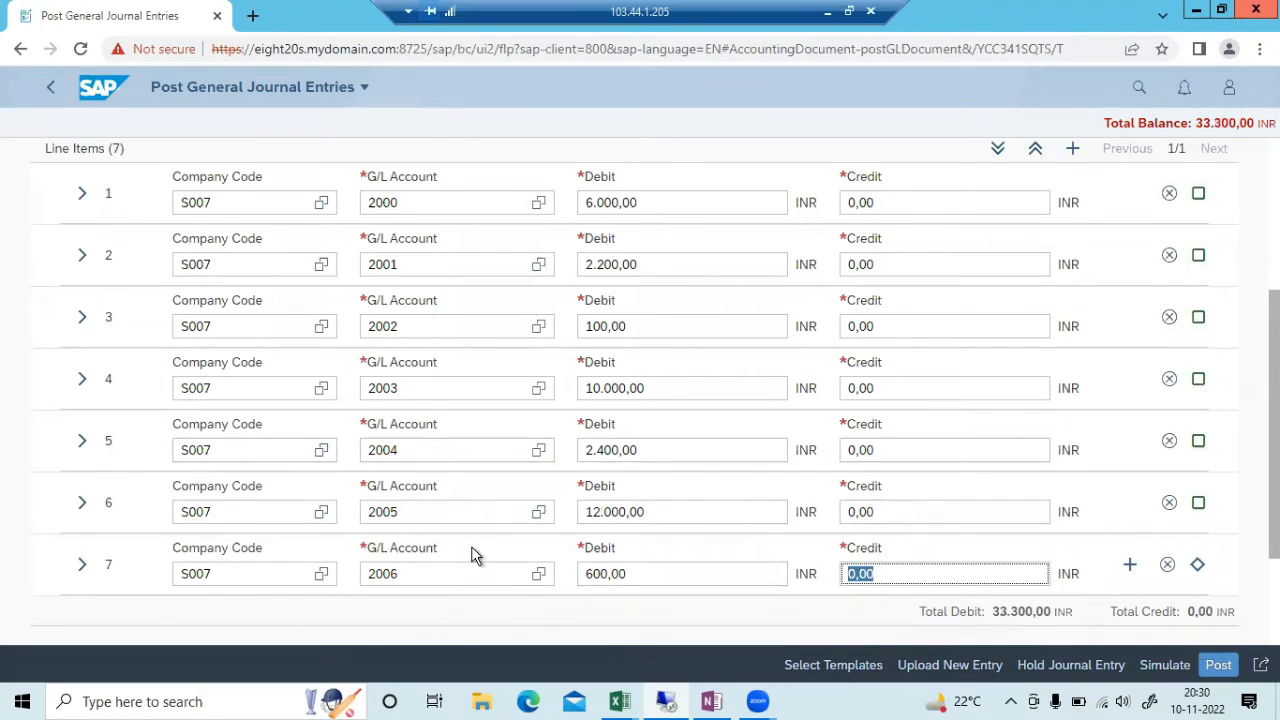
left_click(1131, 565)
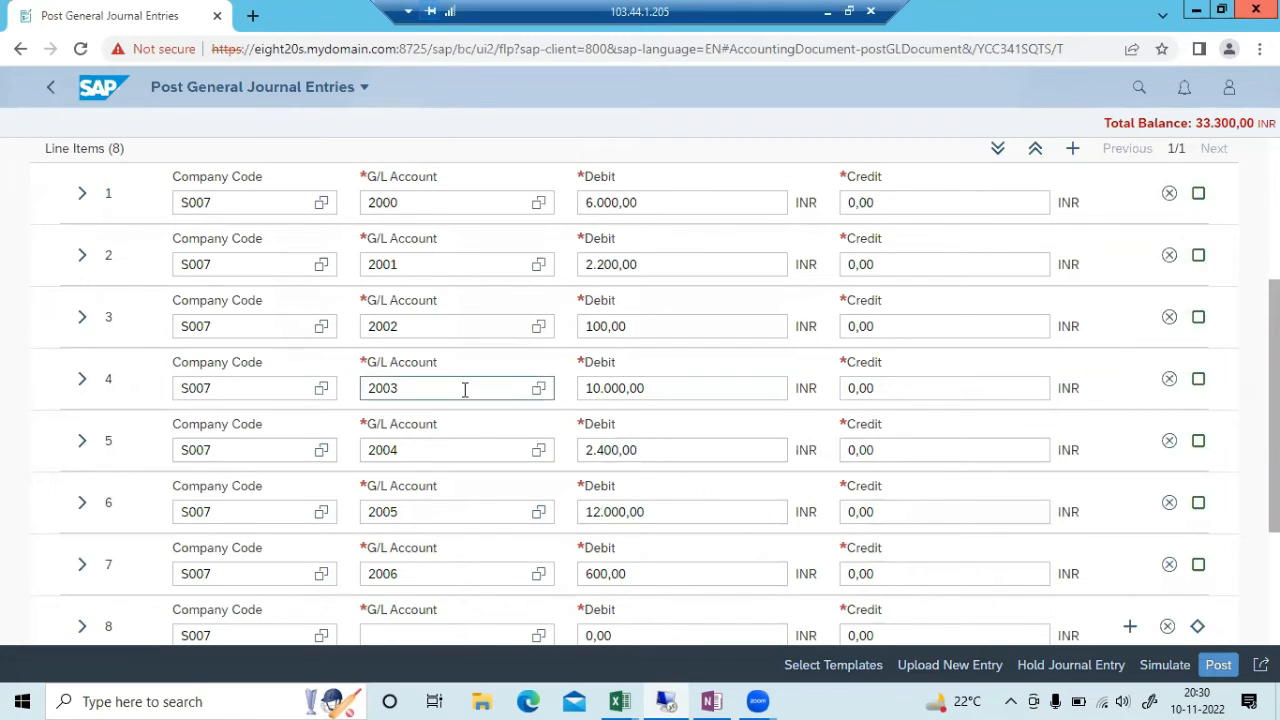
Debit 200 to G/L account 2007 on line 8 and add a ninth line
scroll(286, 543, "down", 2)
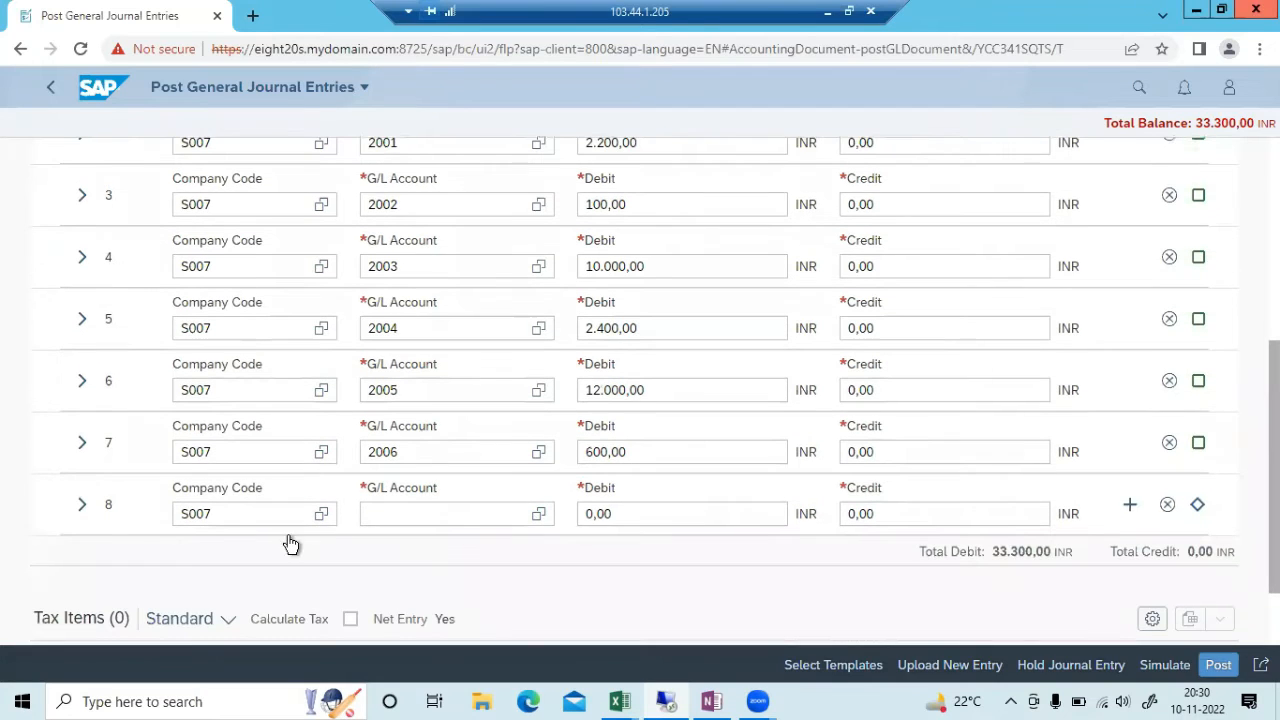
left_click(423, 518)
type("2007")
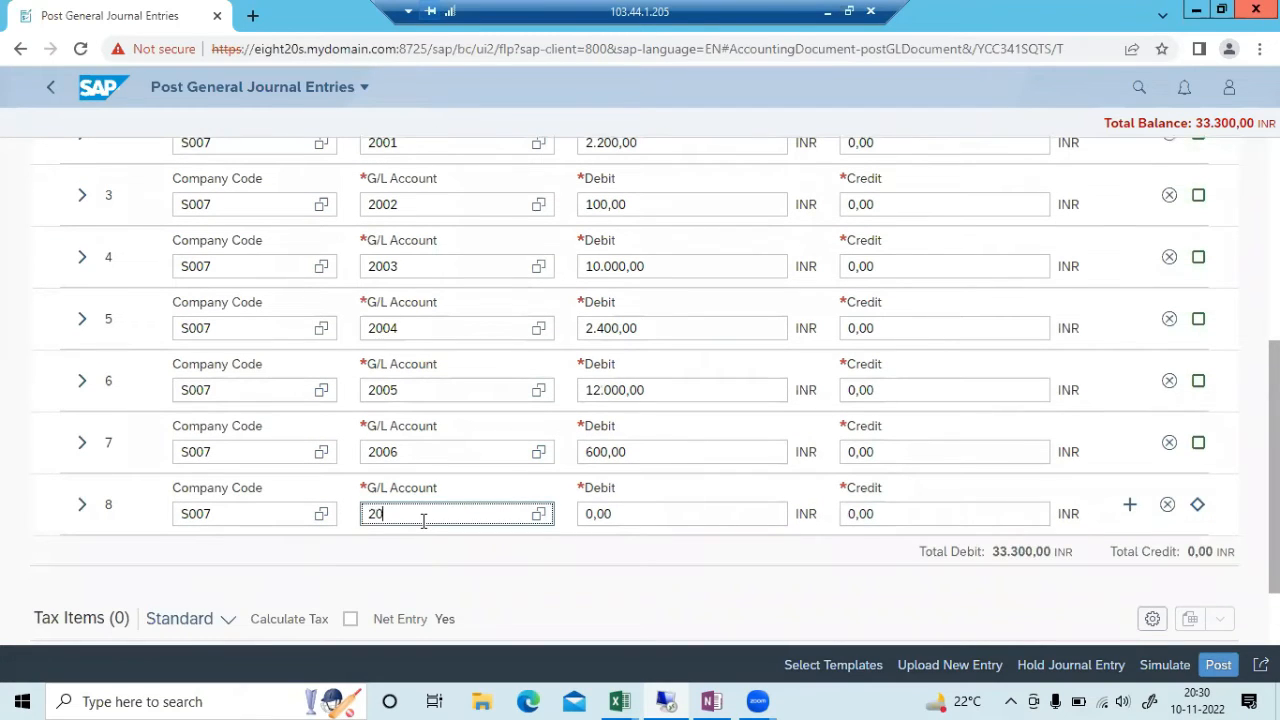
key("Tab")
key("alt+Tab")
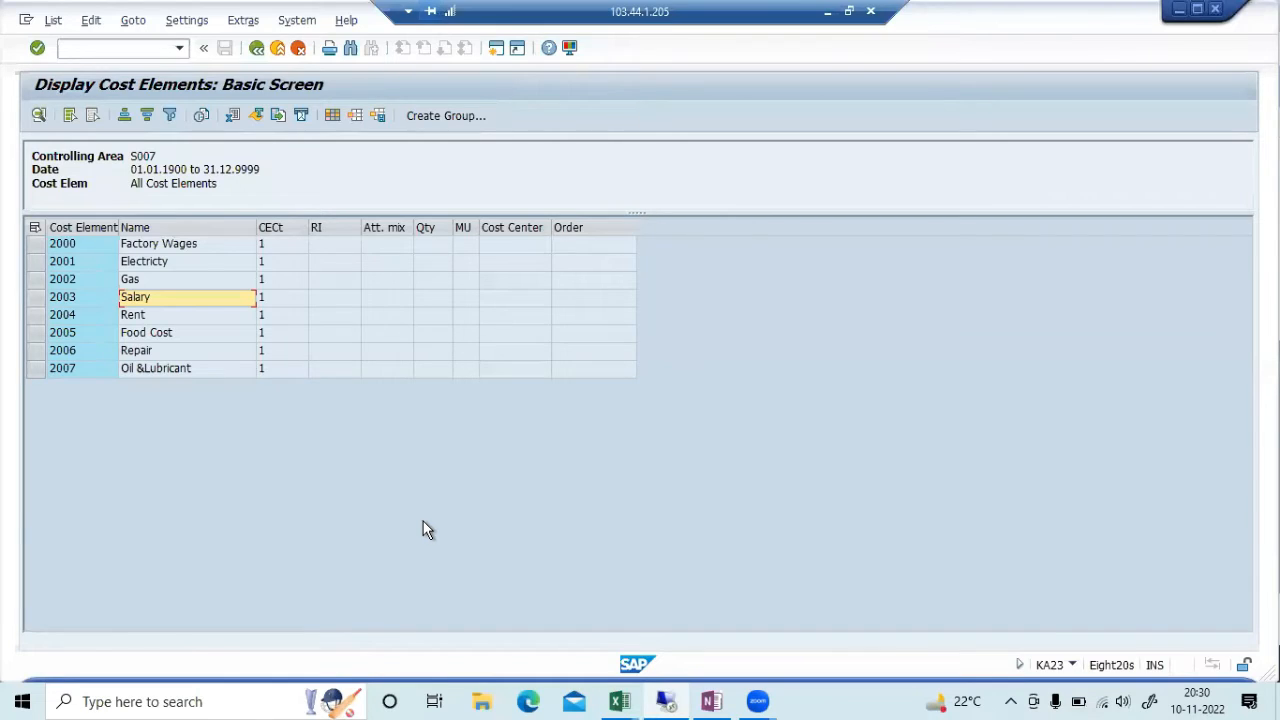
key("alt+Tab")
type("200")
key("Tab")
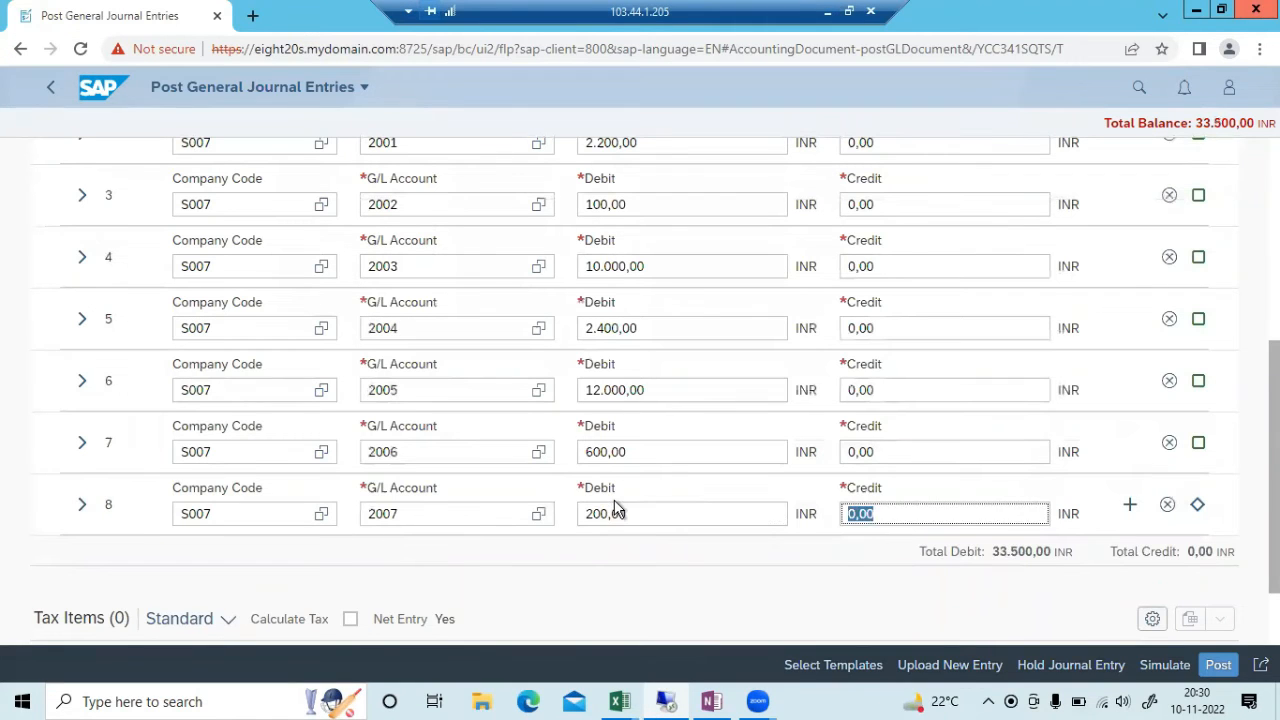
left_click(1131, 508)
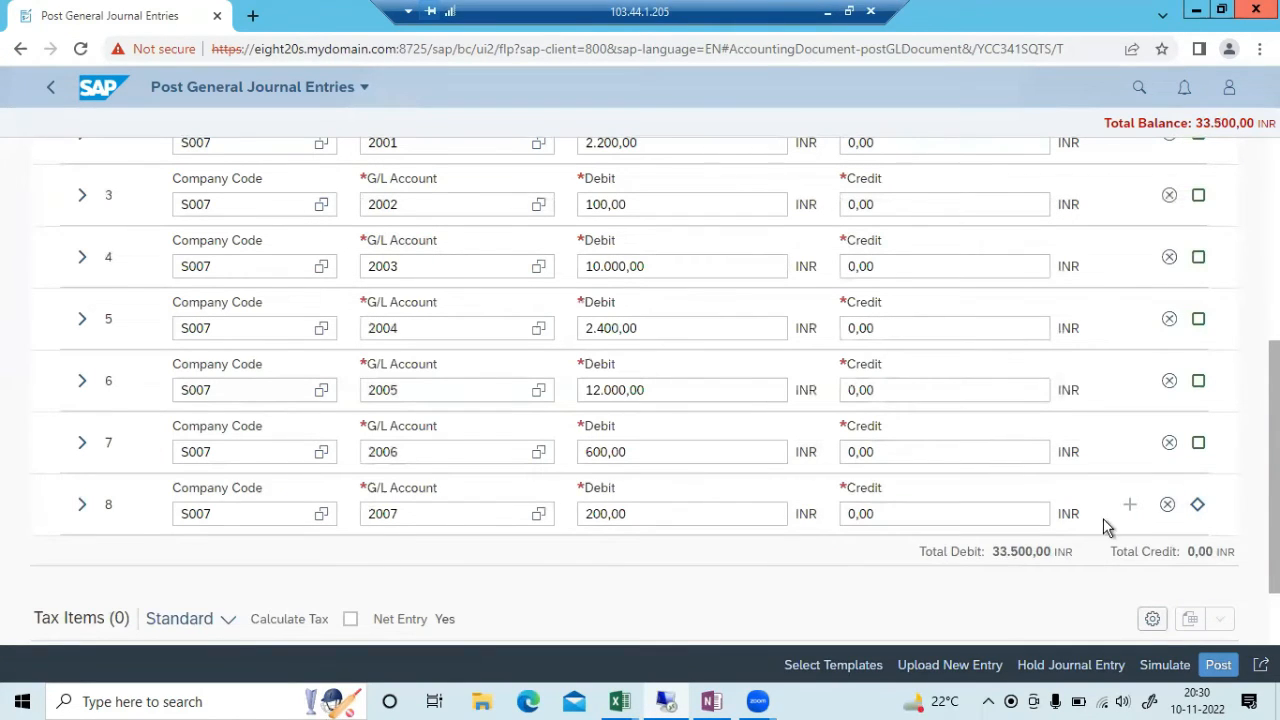
scroll(369, 610, "down", 1)
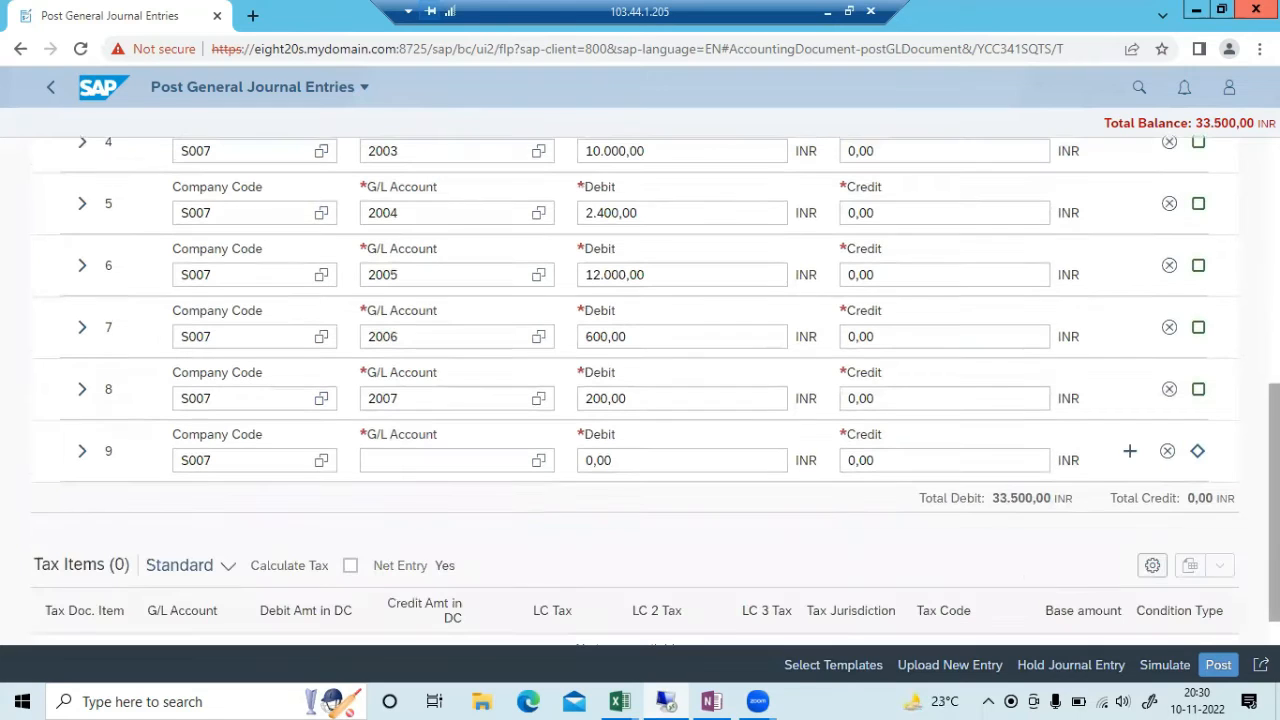
Credit G/L account 1000 with 33.500,00 INR on line 9, bringing the balance to 0,00
left_click(538, 460)
left_click(1091, 169)
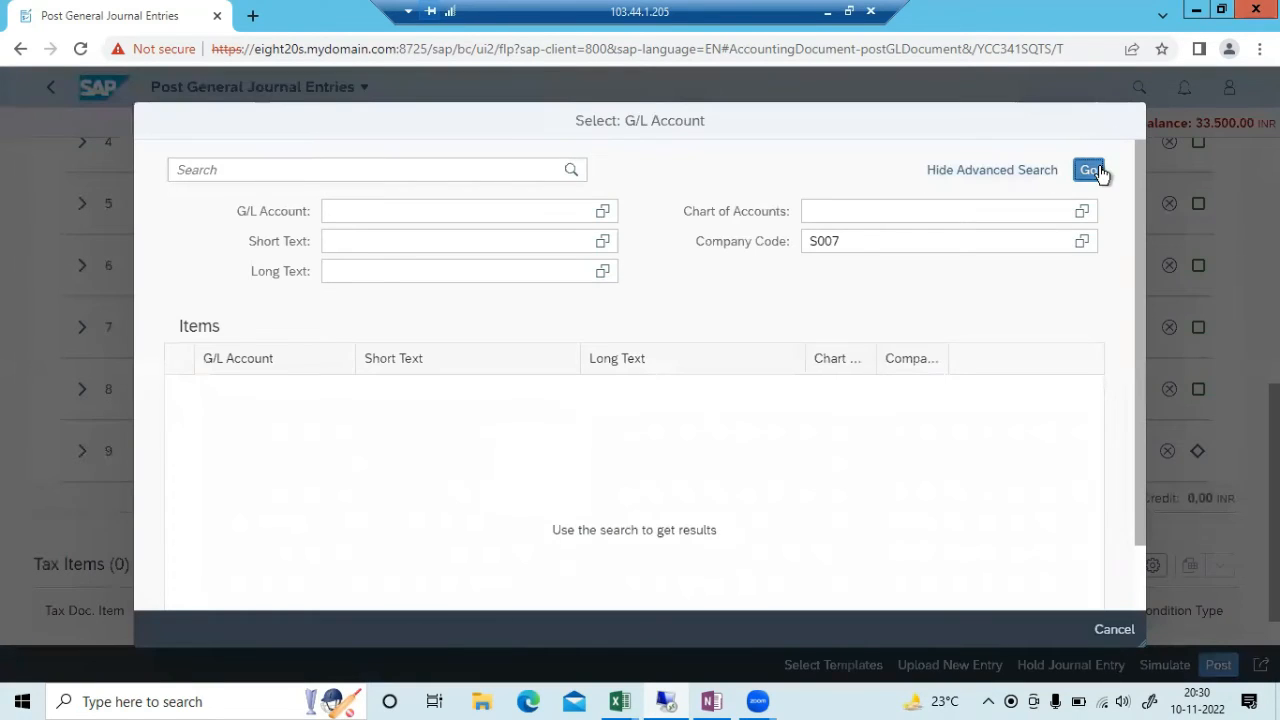
left_click(397, 390)
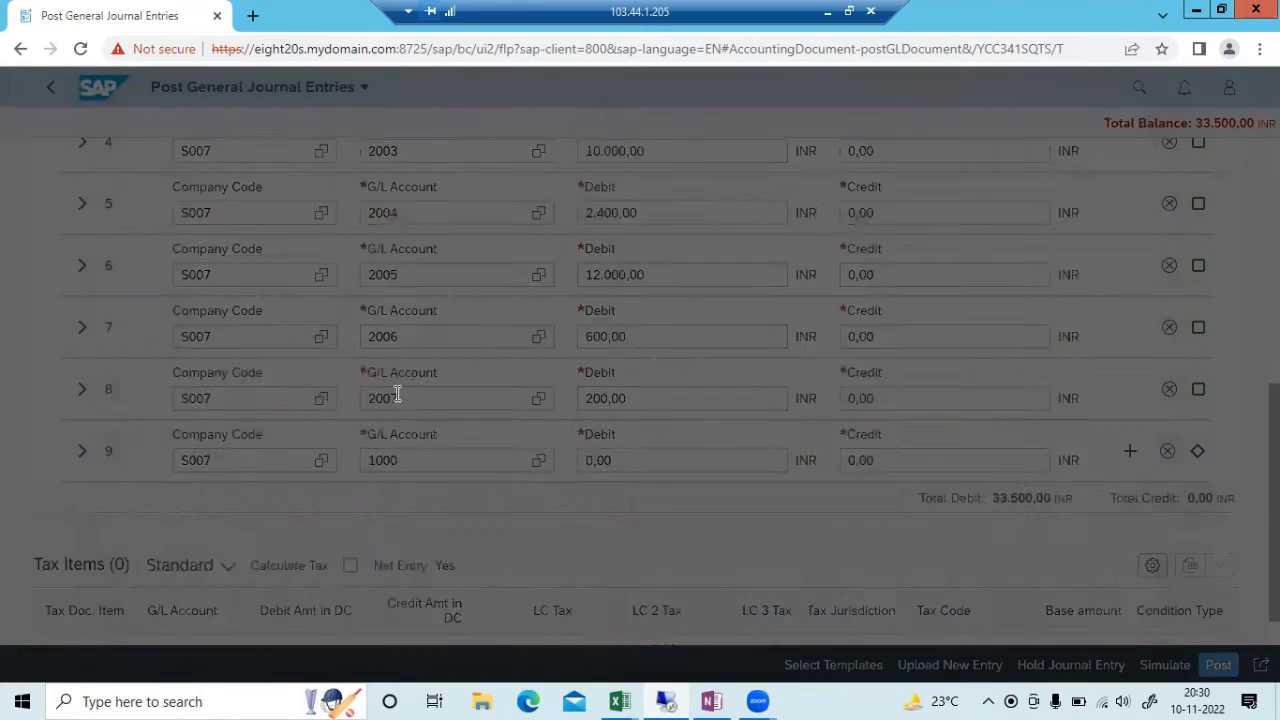
key("Tab")
key("Tab")
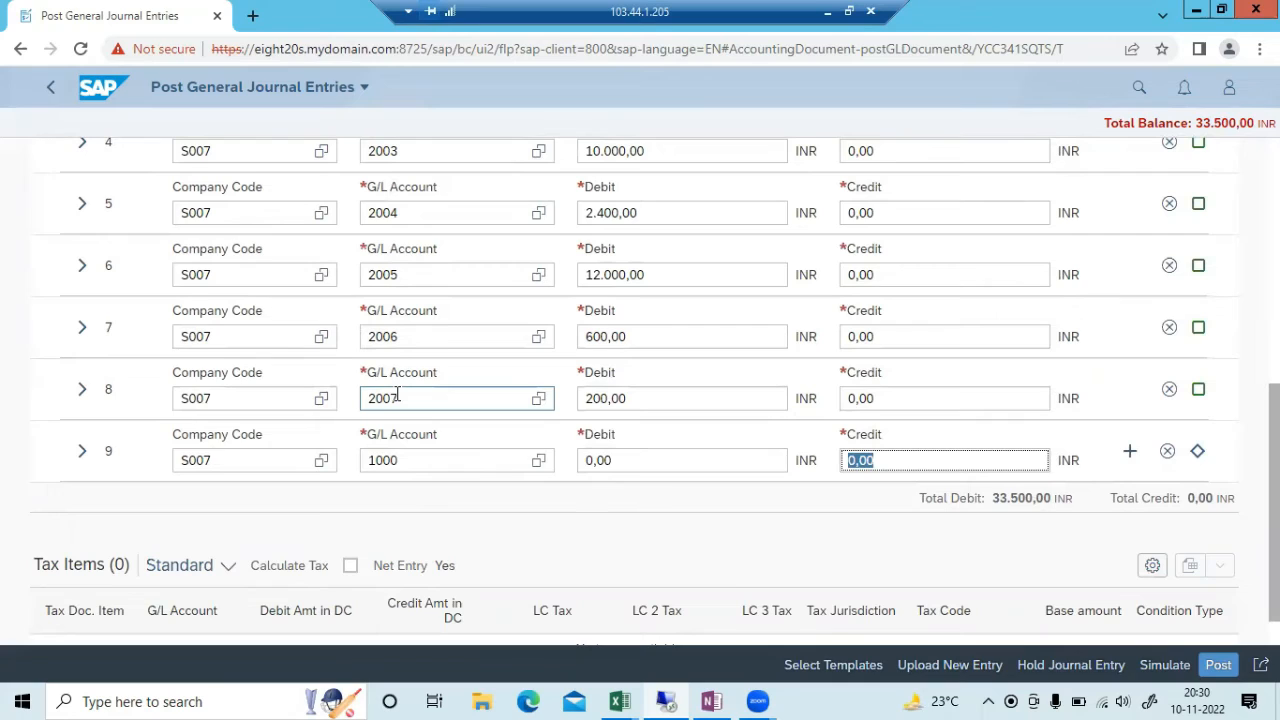
type("33500")
key("Return")
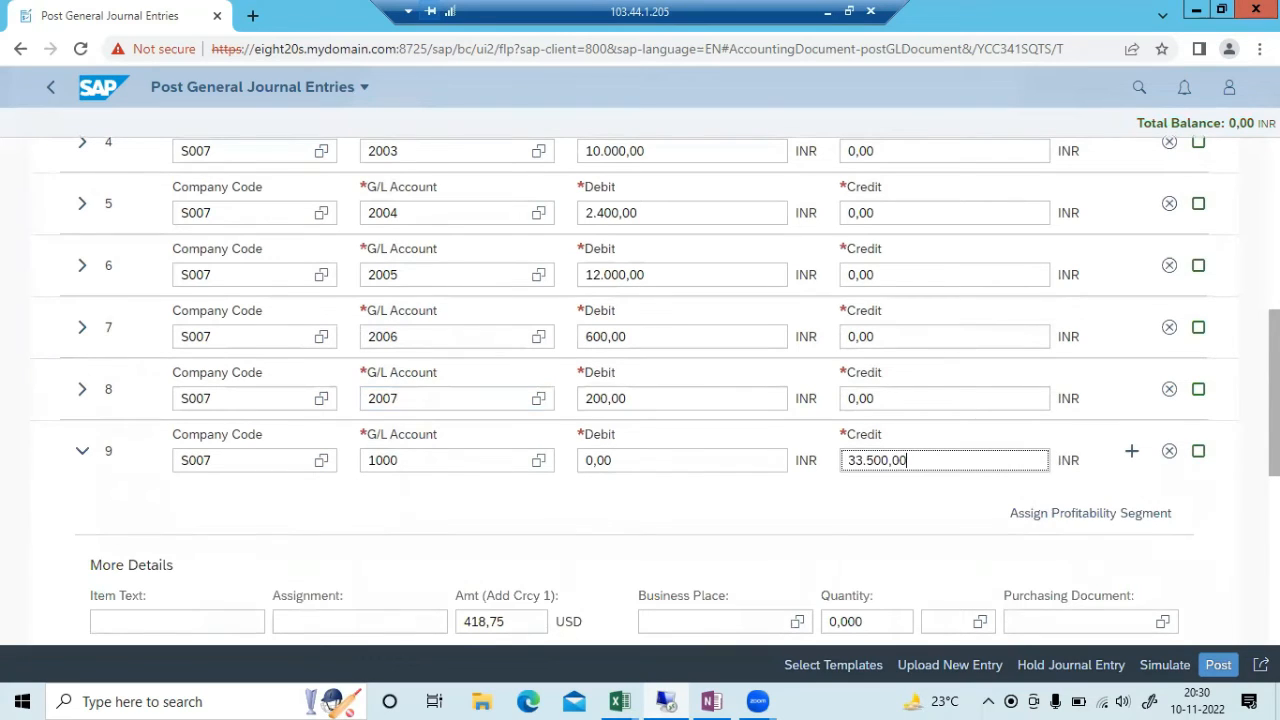
scroll(640, 390, "down", 2)
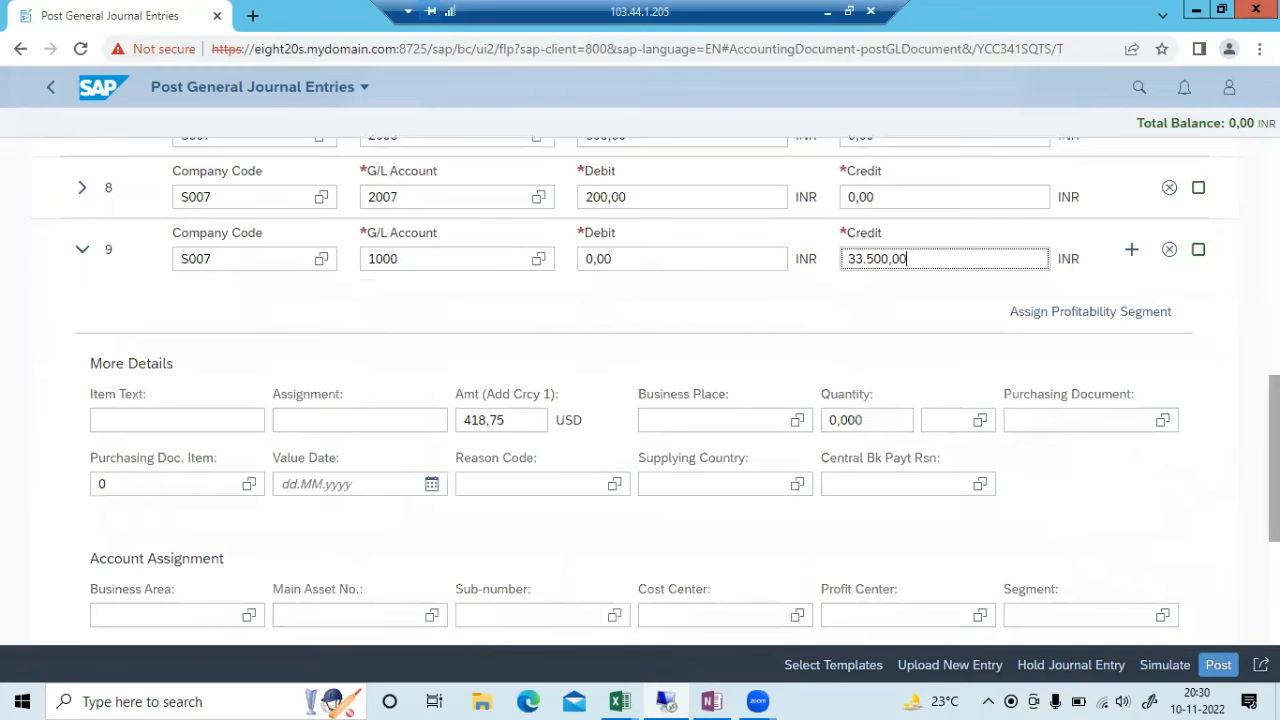
scroll(640, 390, "up", 5)
scroll(640, 390, "down", 2)
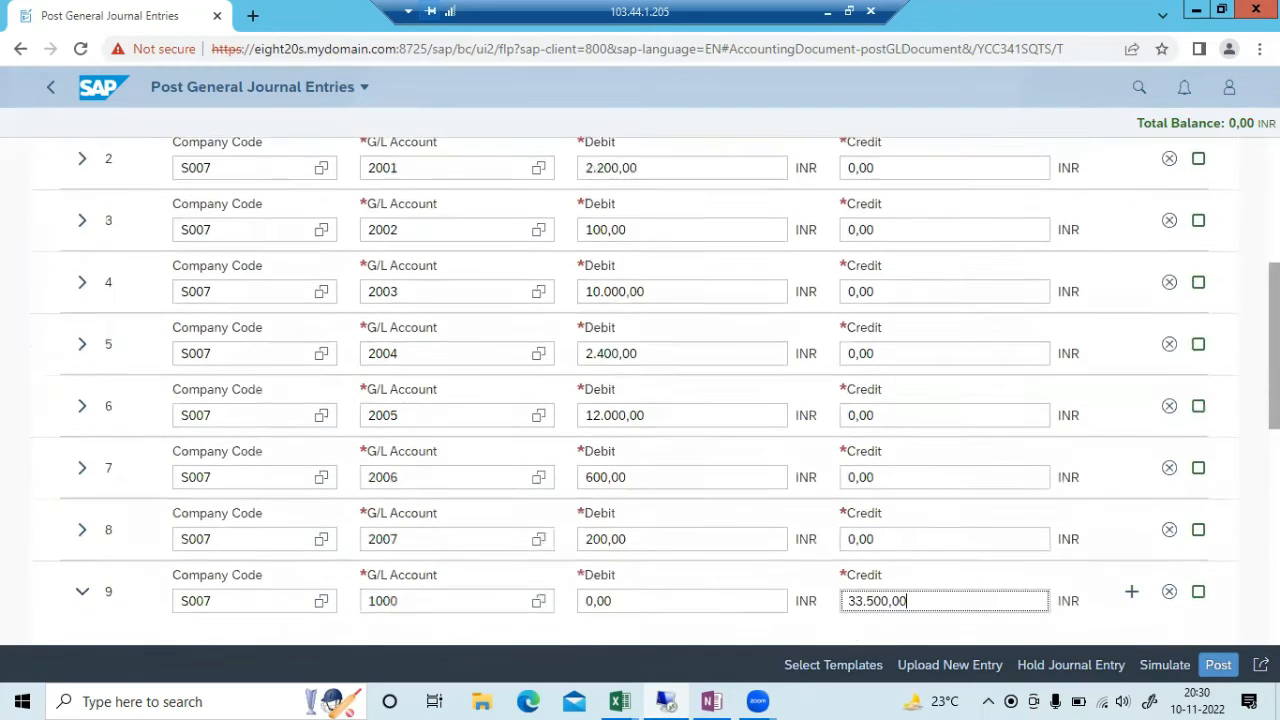
scroll(640, 390, "up", 4)
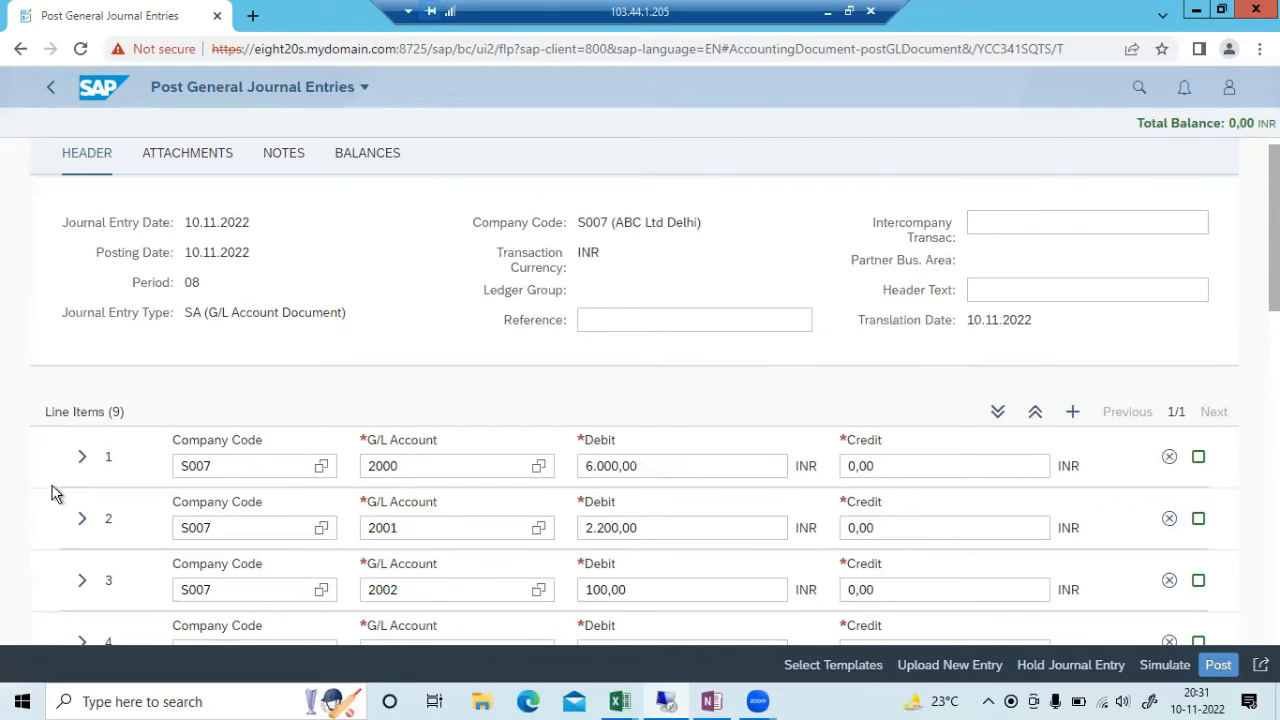
left_click(81, 458)
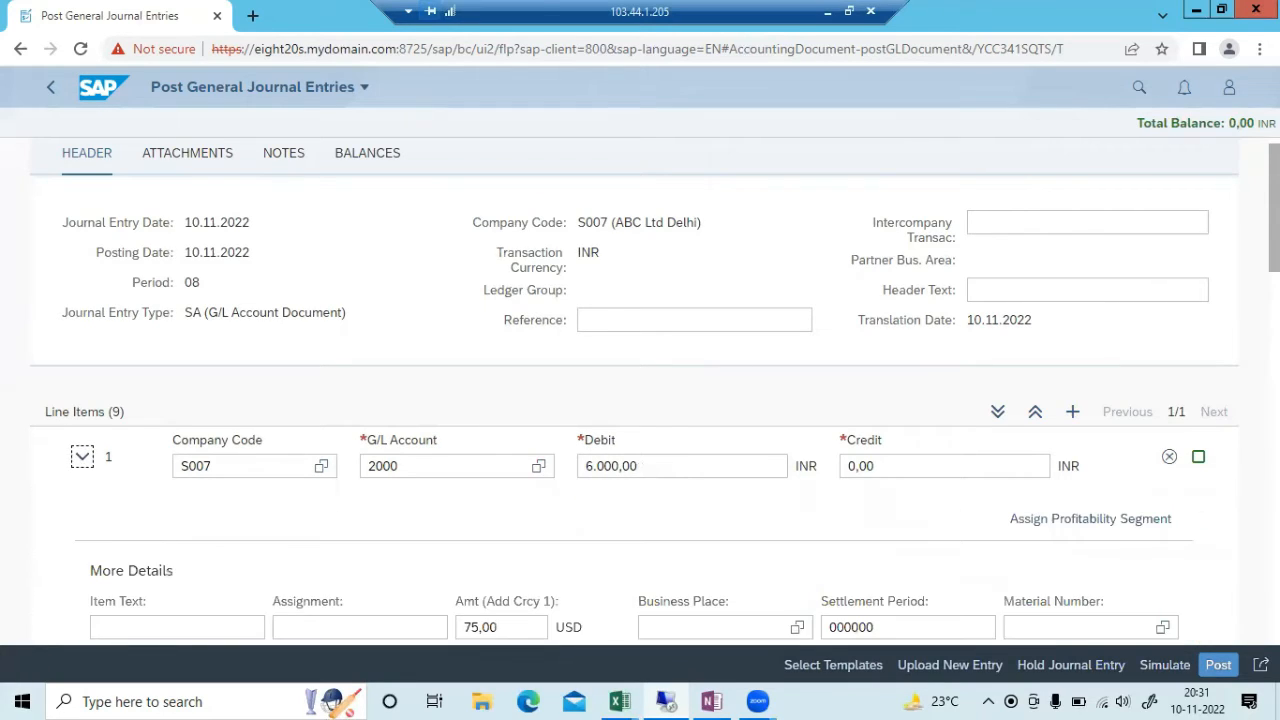
scroll(483, 418, "down", 3)
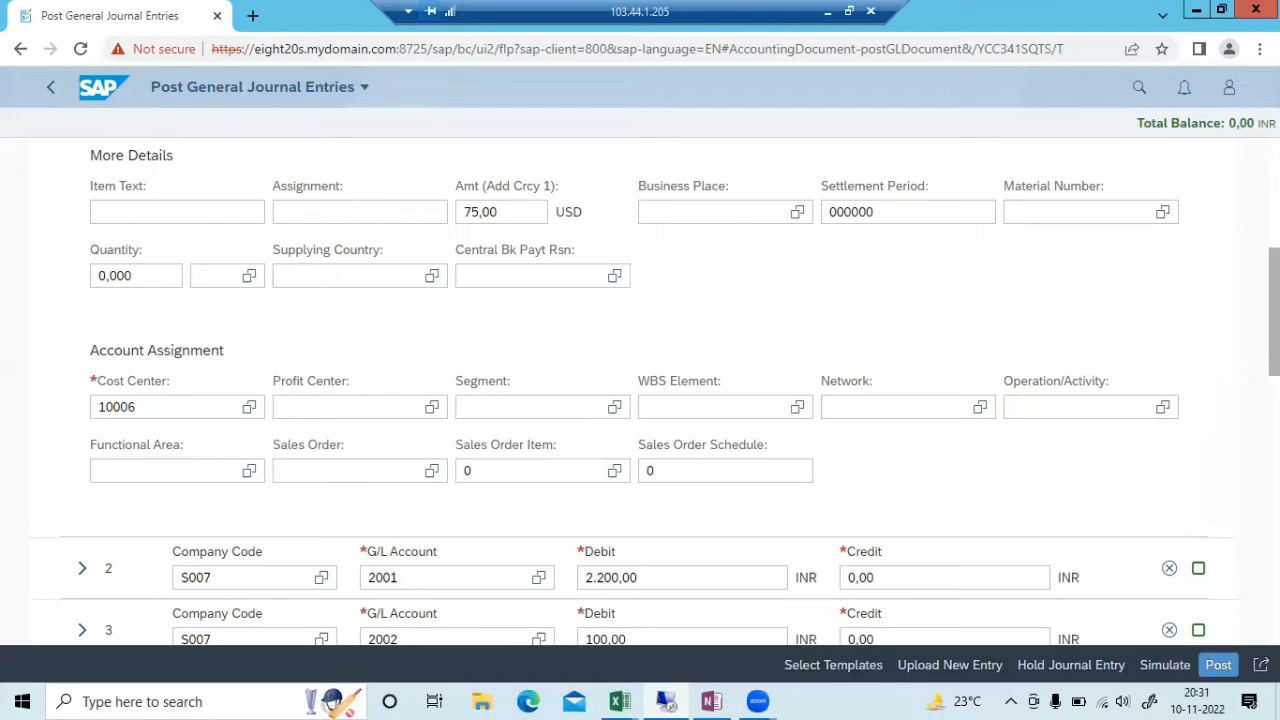
scroll(640, 390, "up", 3)
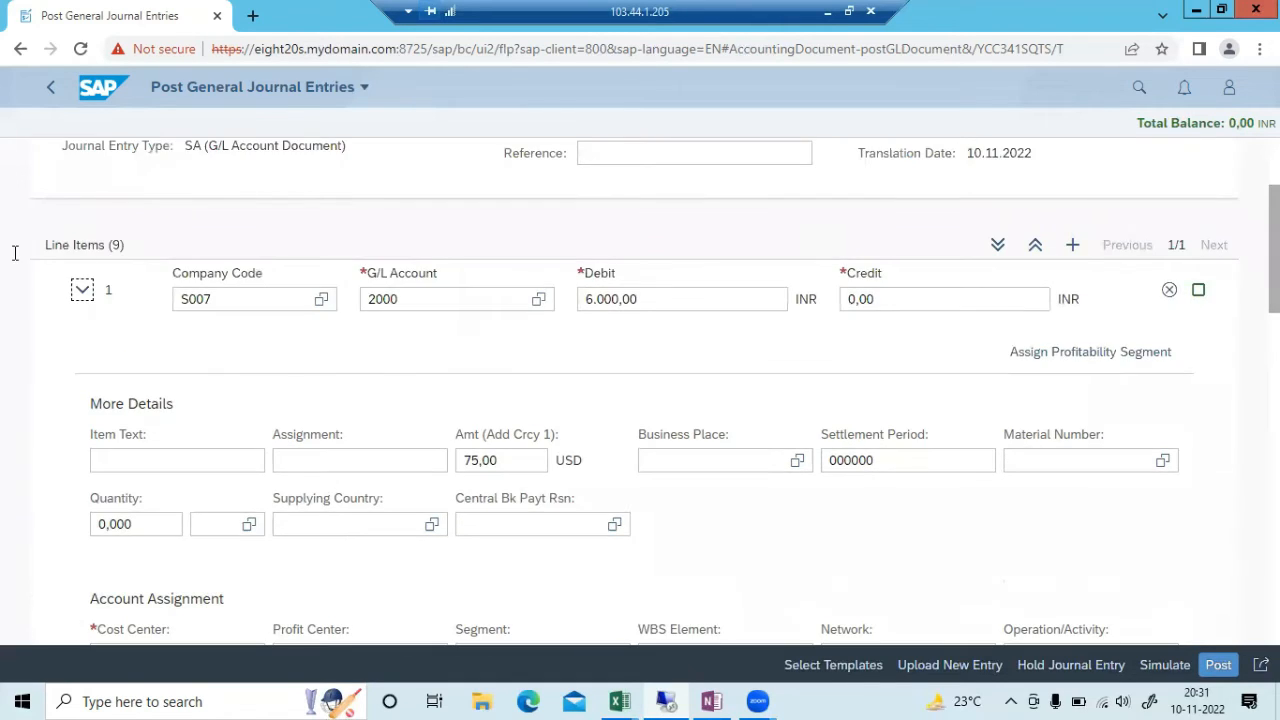
left_click(85, 288)
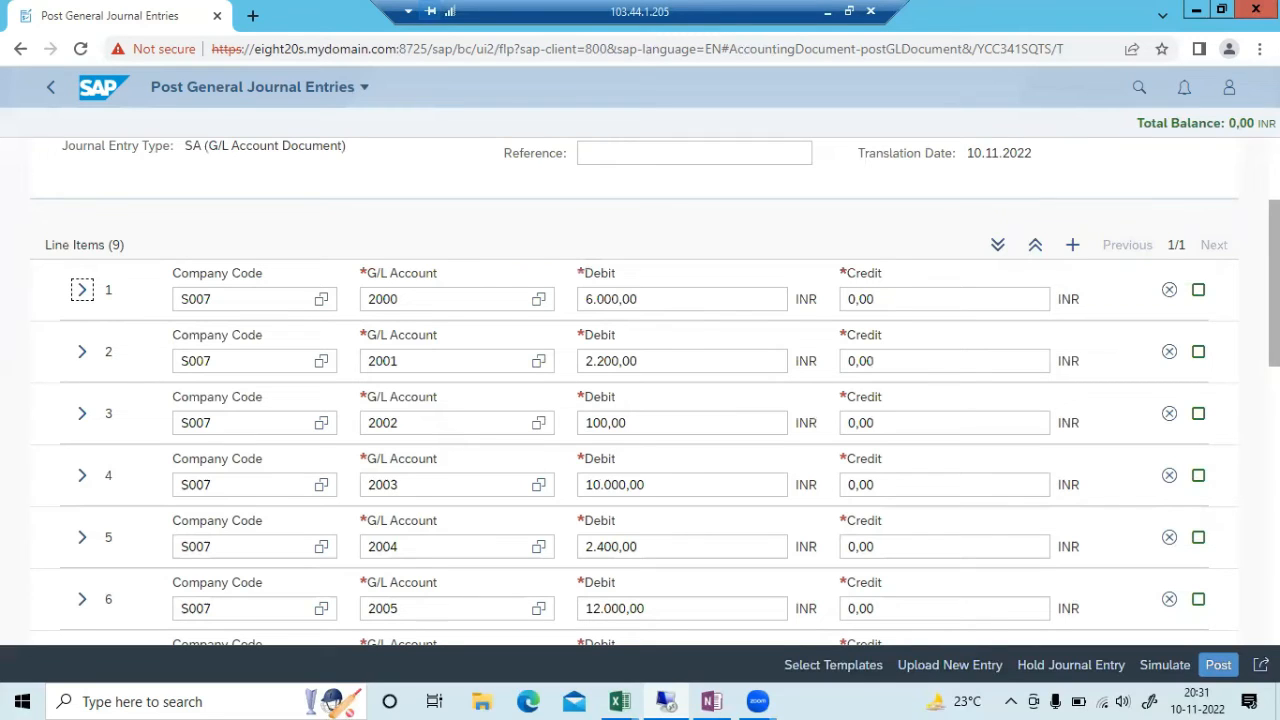
Post the balanced entry as document 10000, display it, then switch to the OneNote class notes
left_click(1243, 664)
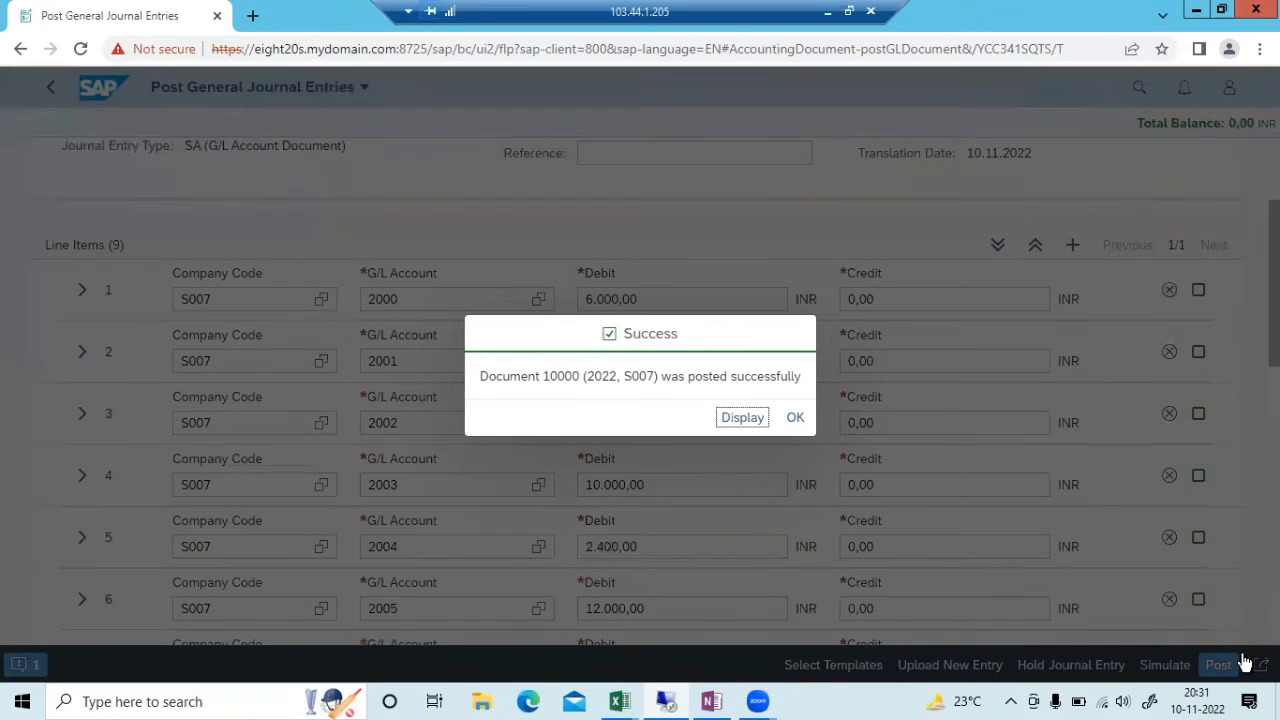
left_click(730, 416)
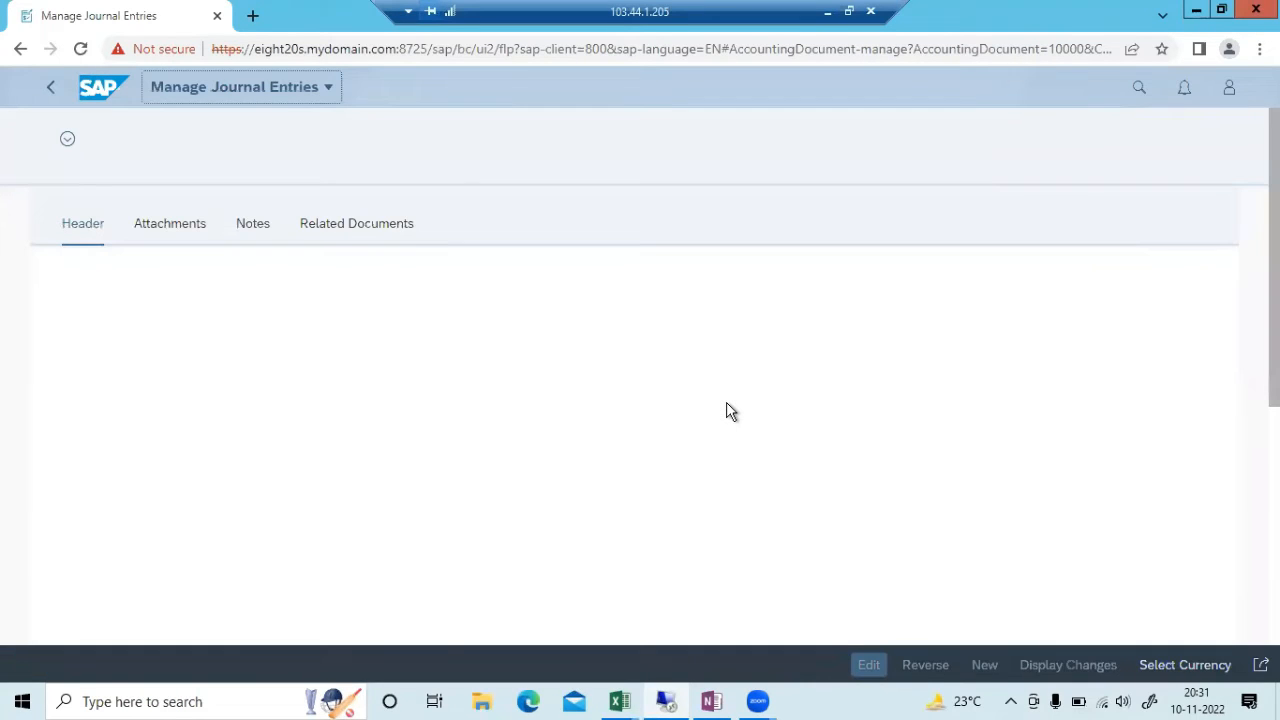
left_click(828, 12)
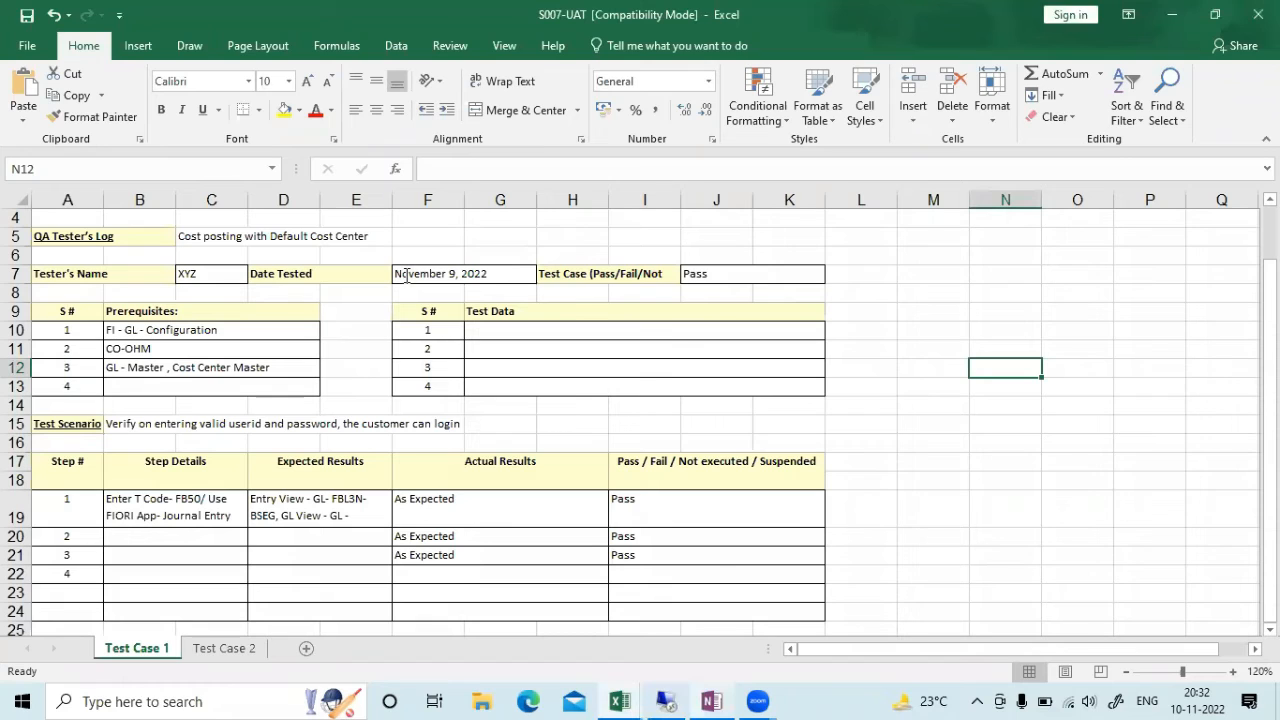
left_click(711, 701)
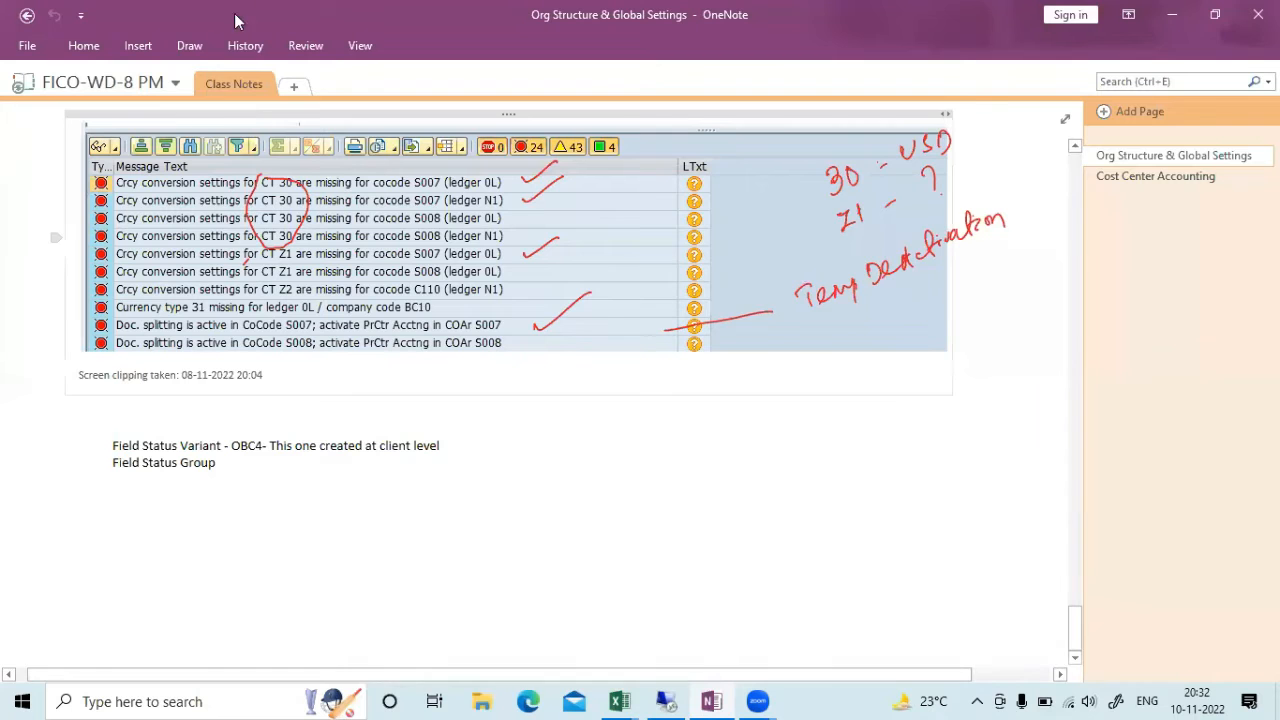
Write 'Document Number - 10000' below Field Status Group in OneNote, then return to SAP GUI
left_click(146, 52)
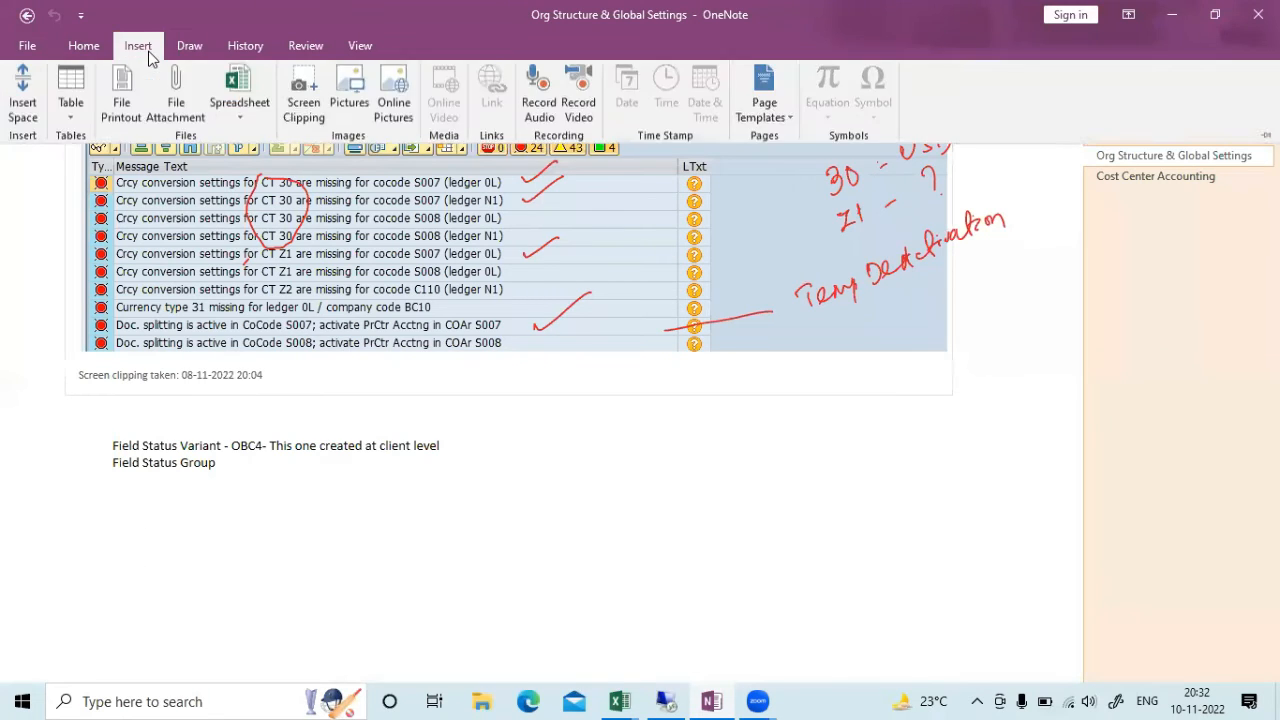
left_click(208, 43)
left_click(89, 432)
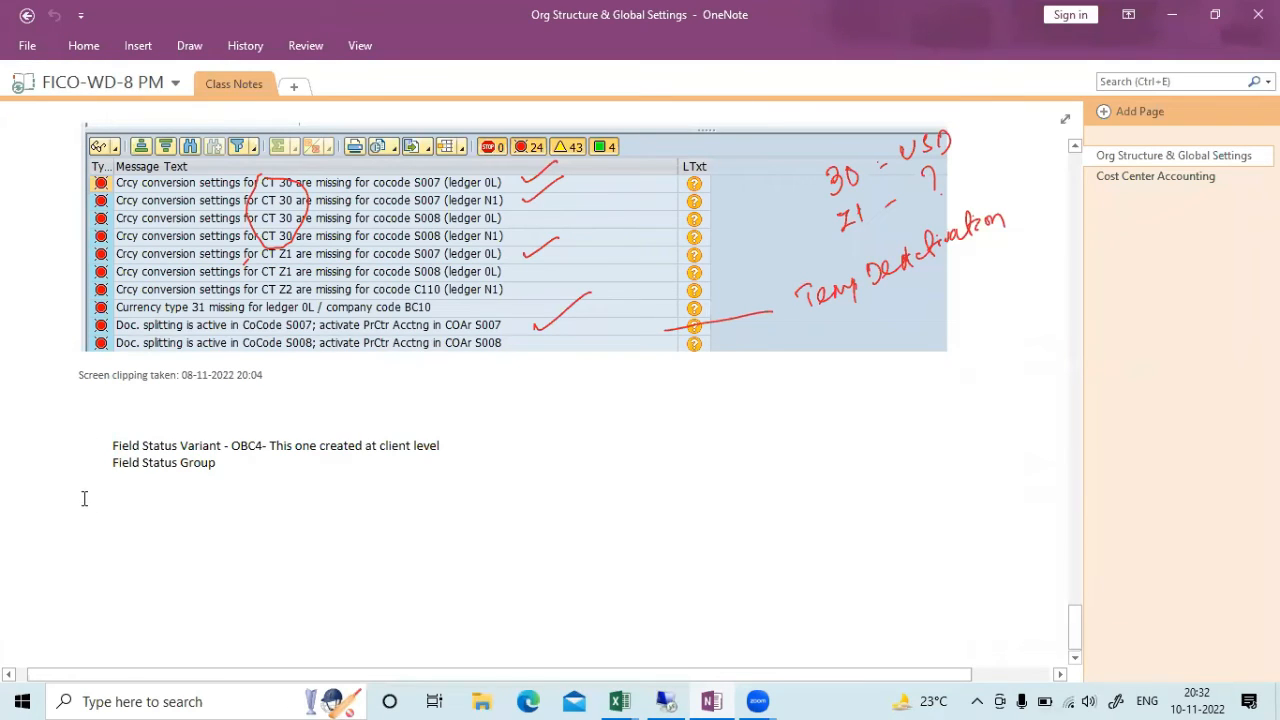
type("Document")
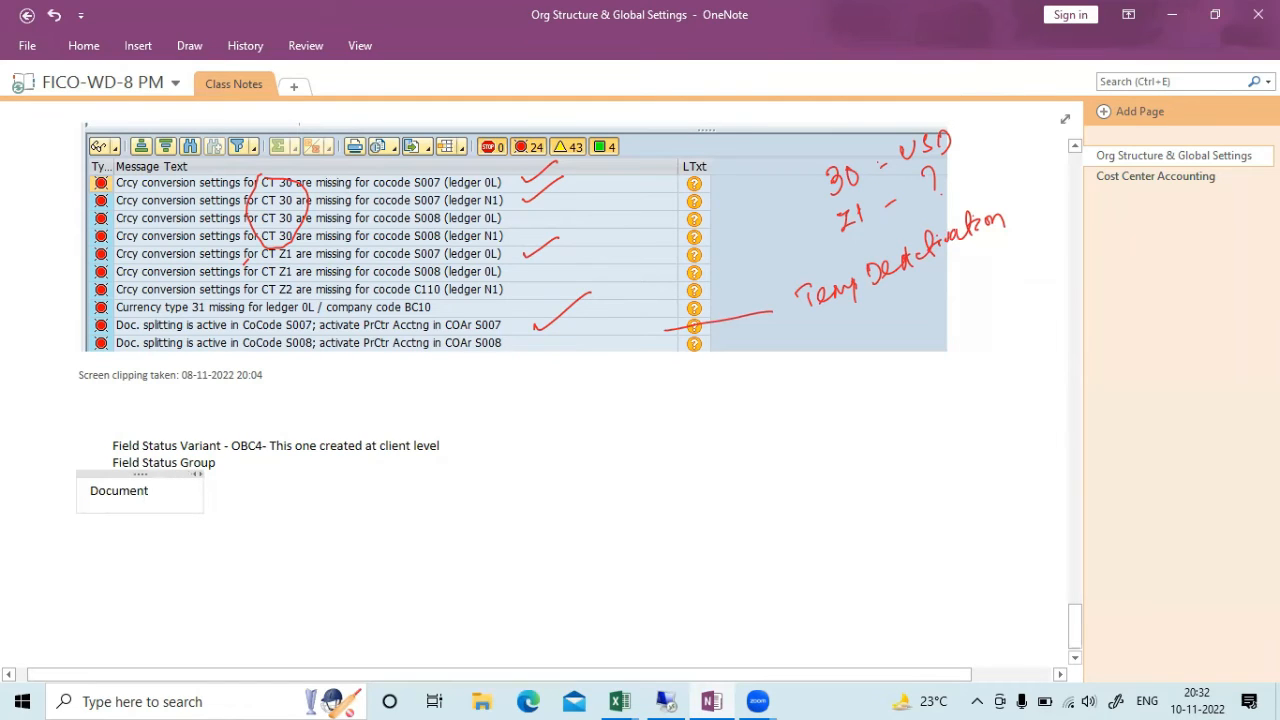
type(" D")
key("BackSpace")
type("Num ber - 10000")
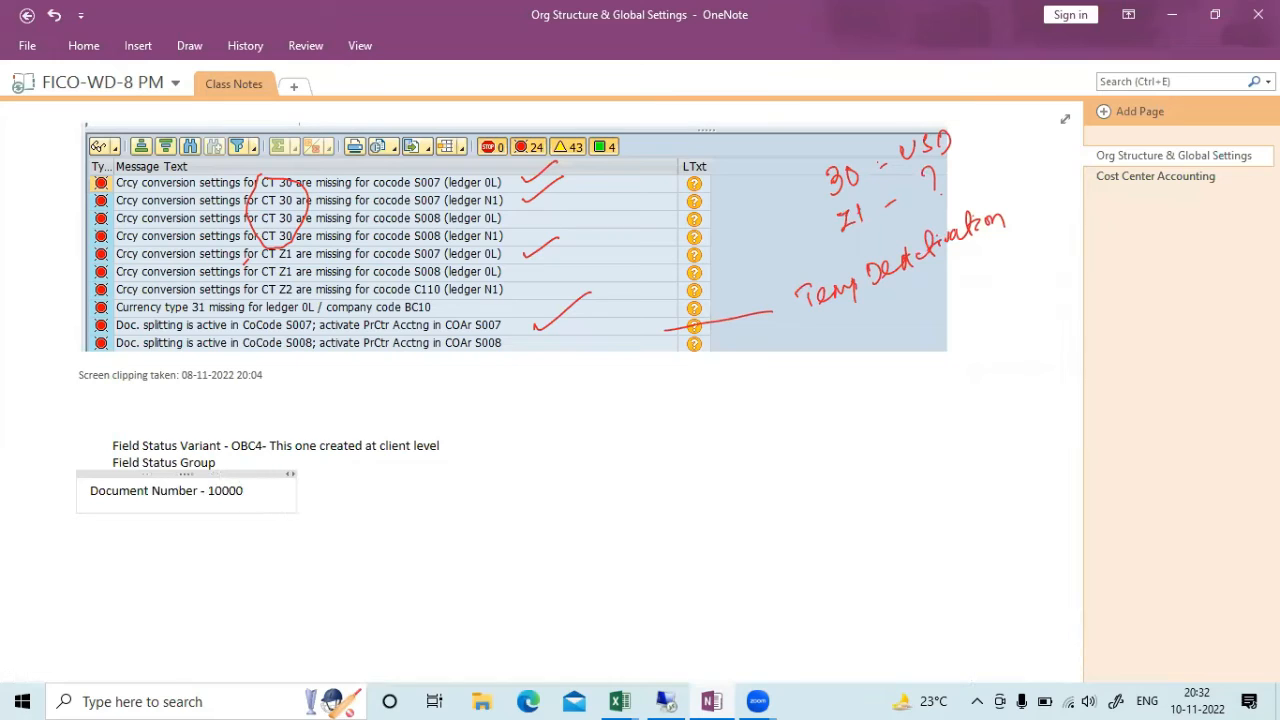
left_click(672, 697)
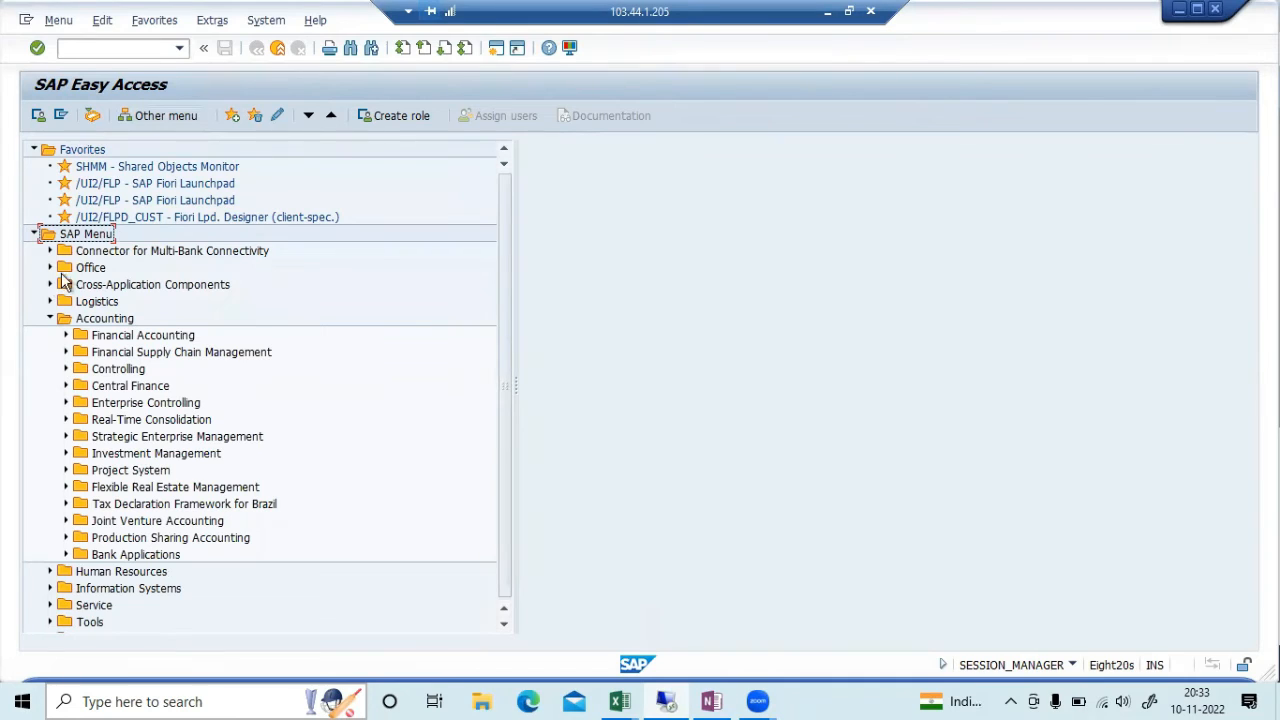
Expand Financial Accounting > General Ledger > Document and launch FB03 - Display
left_click(66, 336)
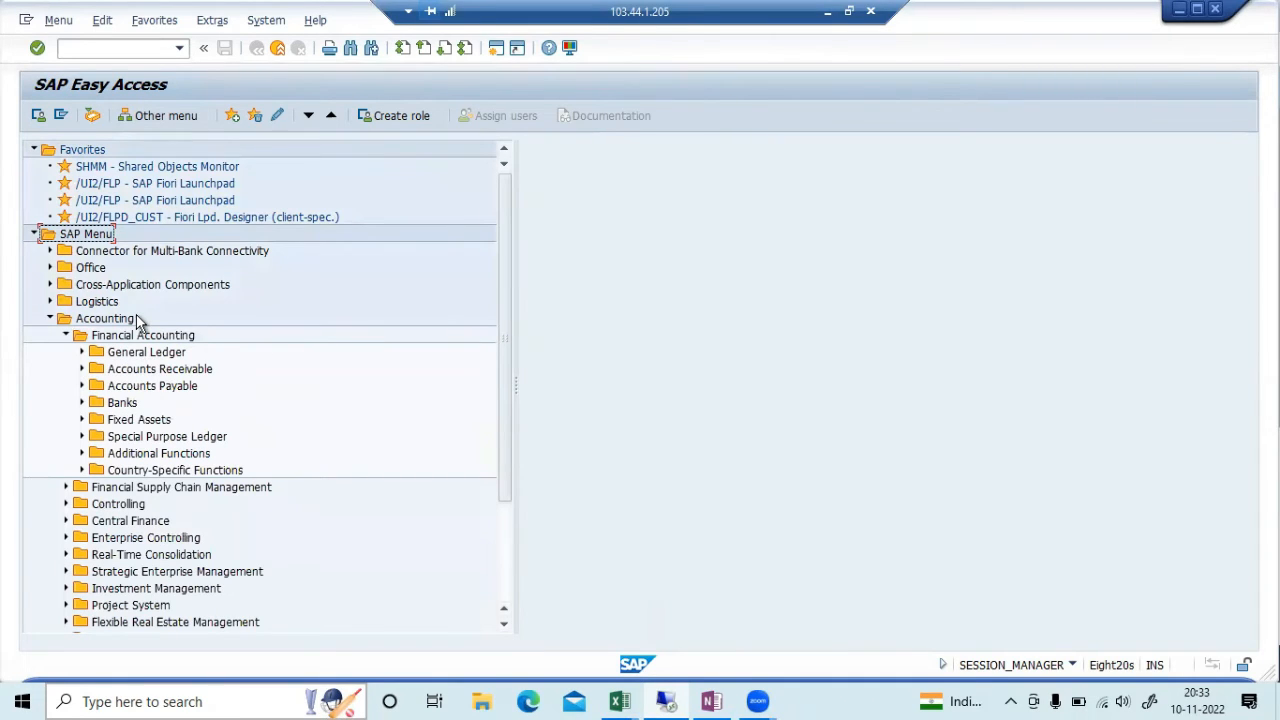
left_click(83, 352)
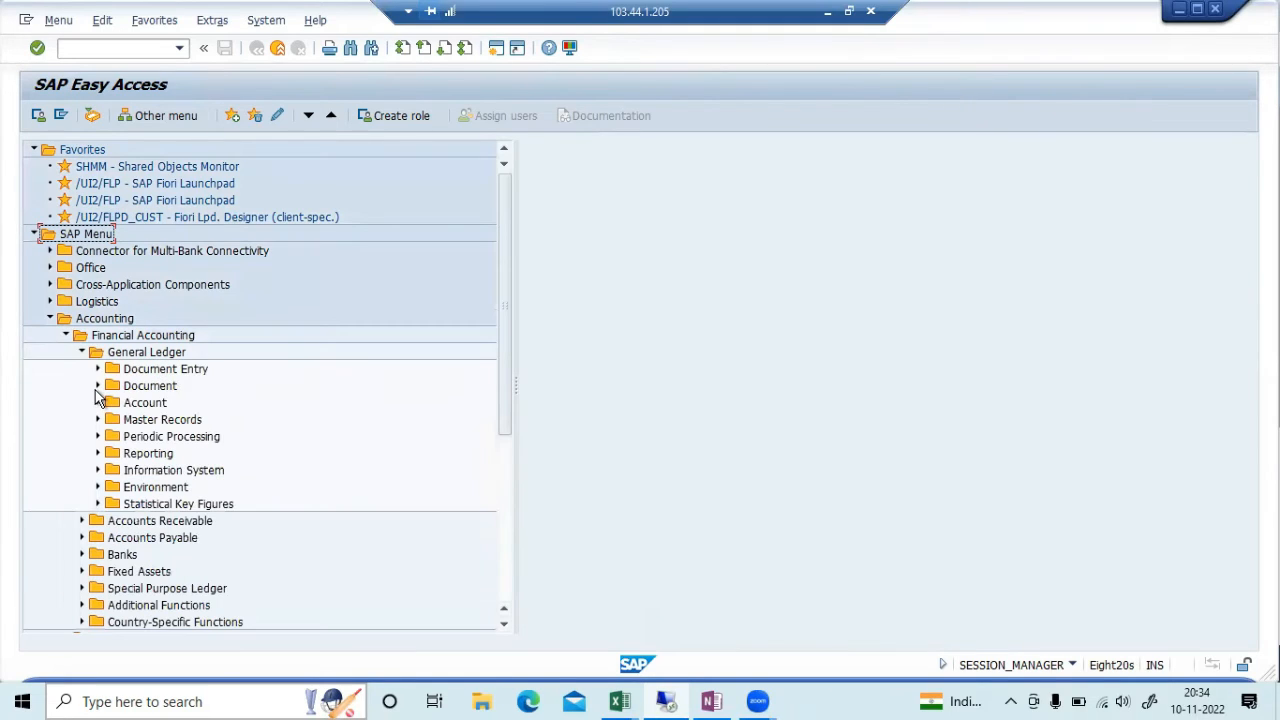
left_click(98, 386)
left_click(185, 440)
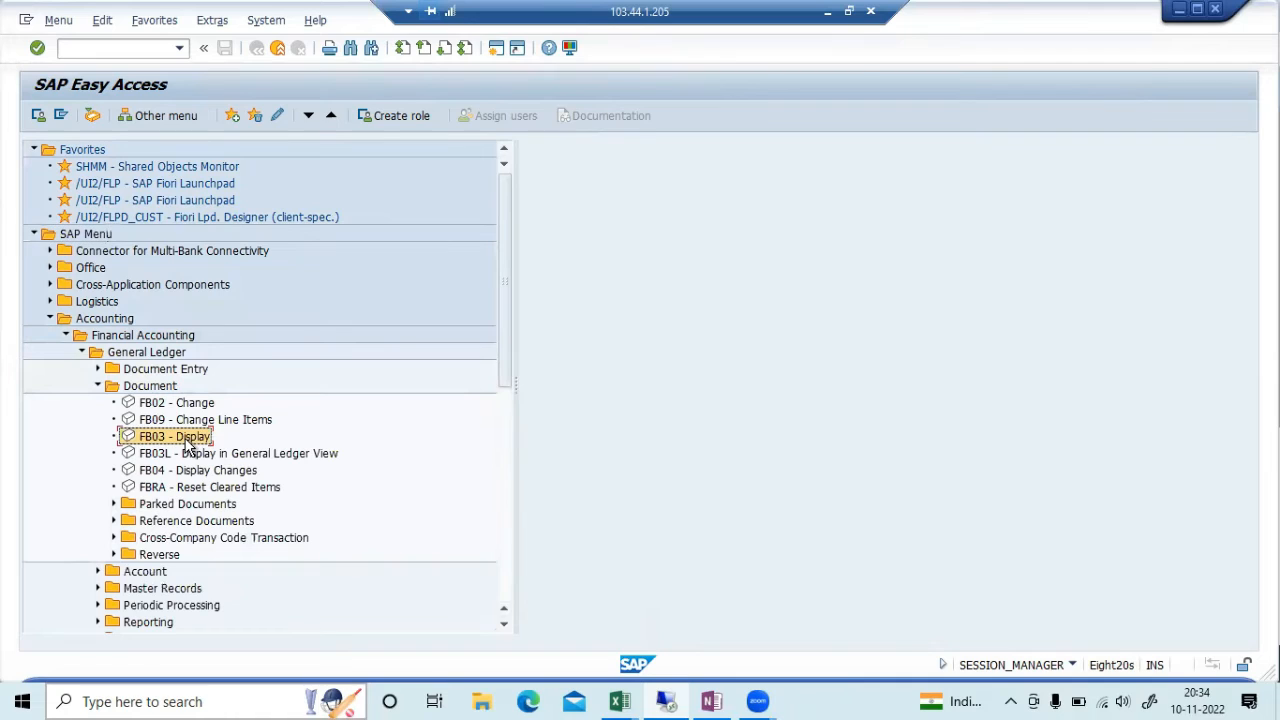
double_click(177, 431)
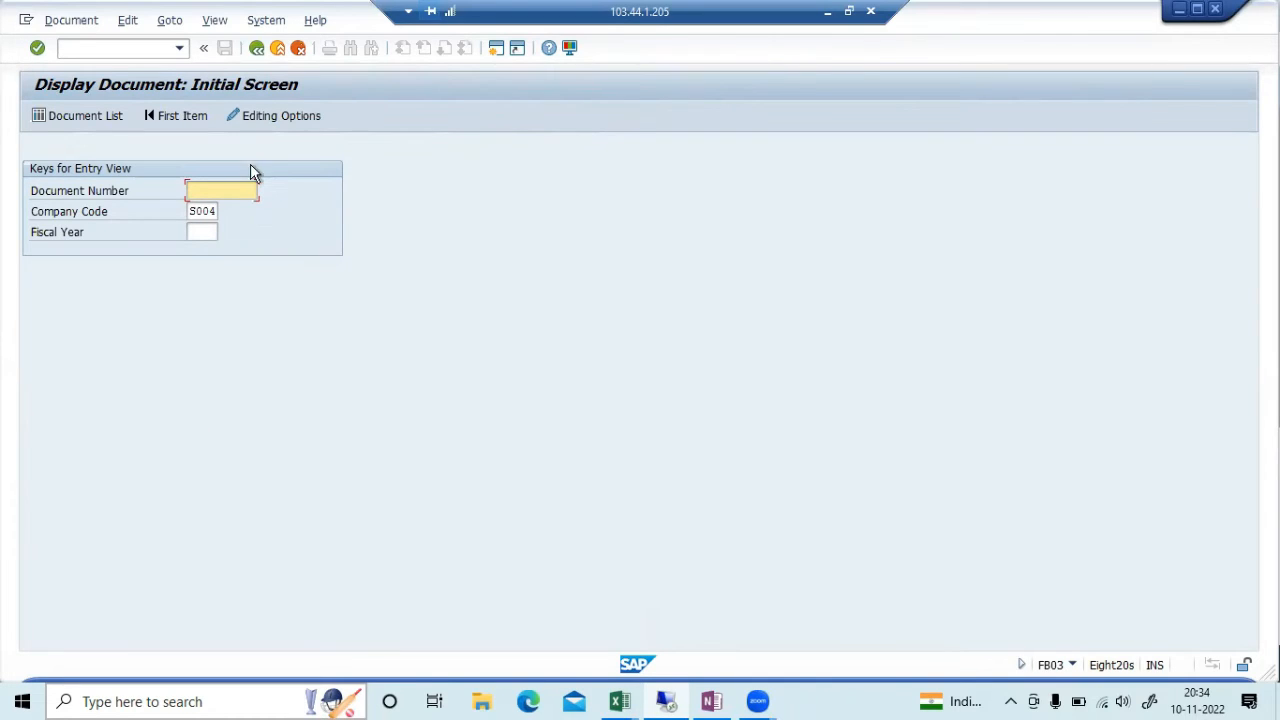
Look up document number 10000 under the prefilled company code S004
left_click(220, 186)
type("10000")
key("Return")
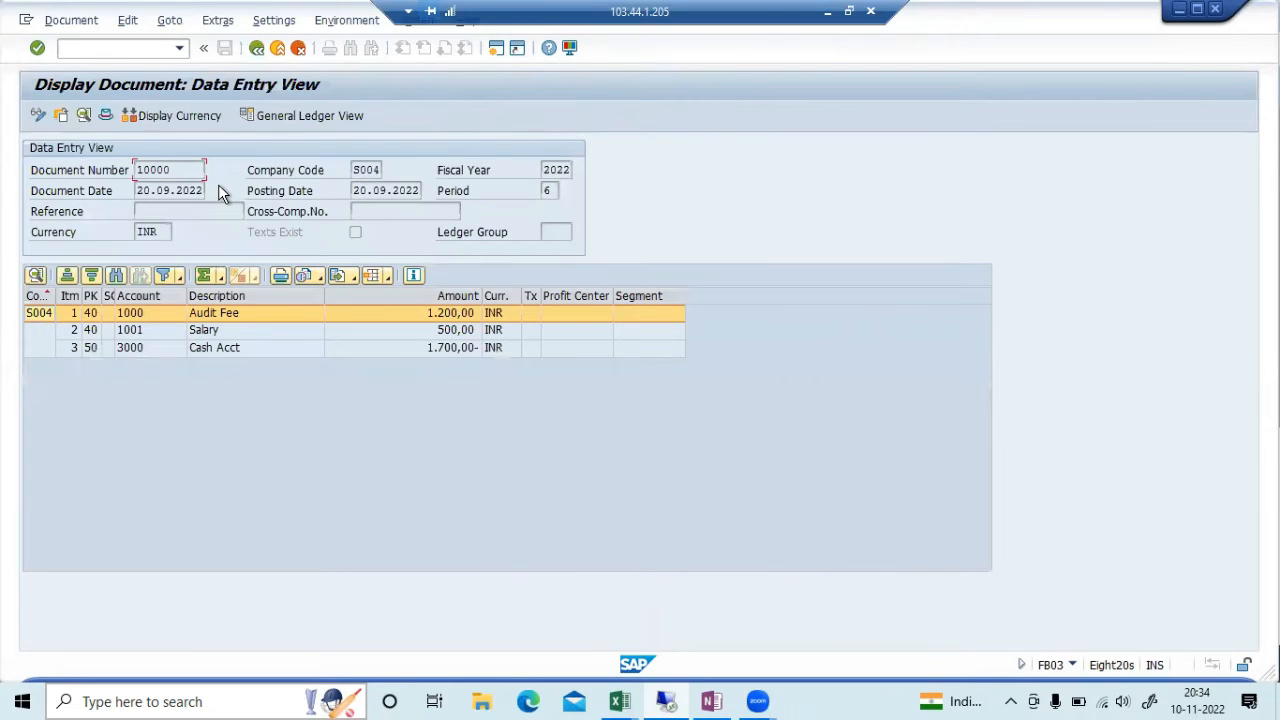
Display document 10000 in company code S007, then open the Document List selection screen
left_click(256, 50)
key("Tab")
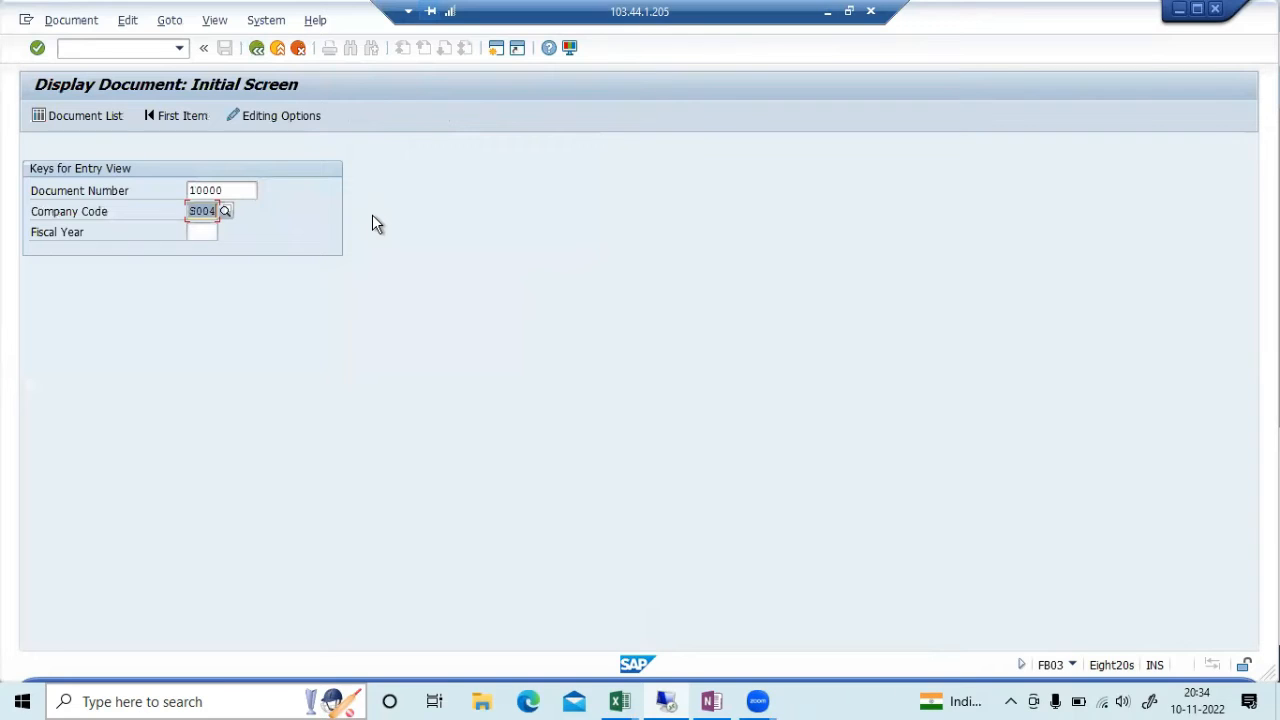
type("s007")
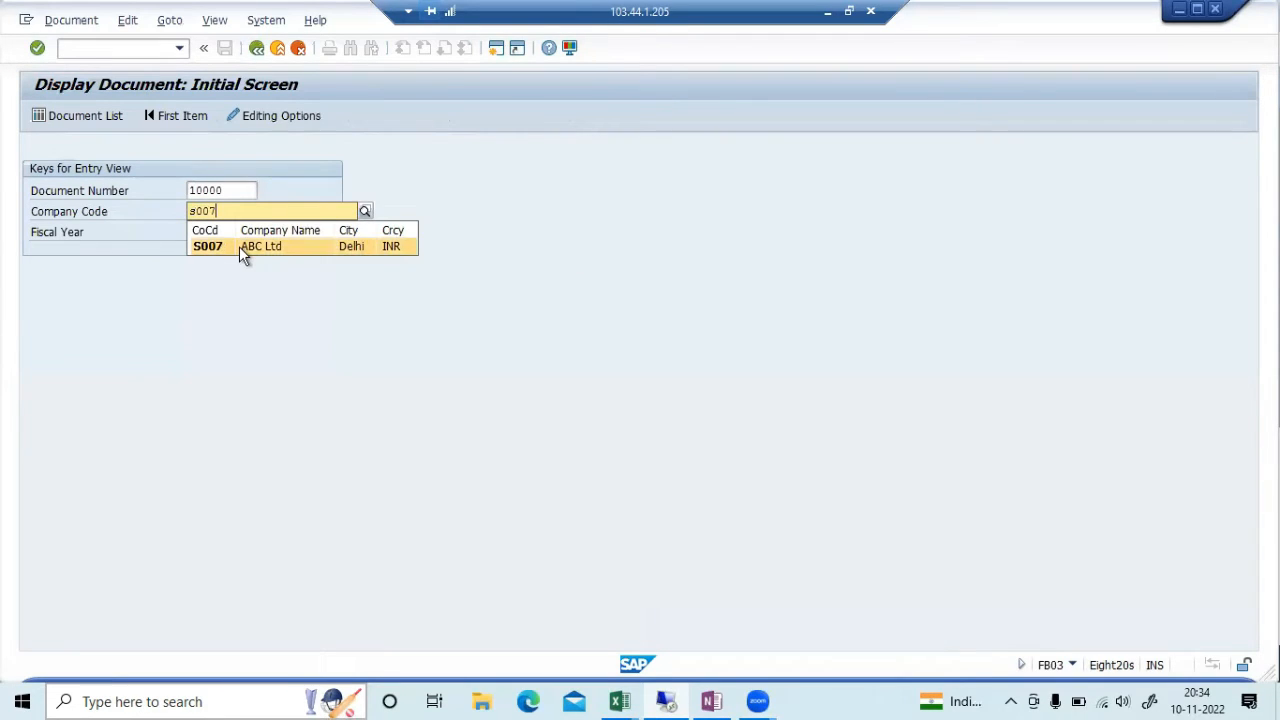
left_click(239, 246)
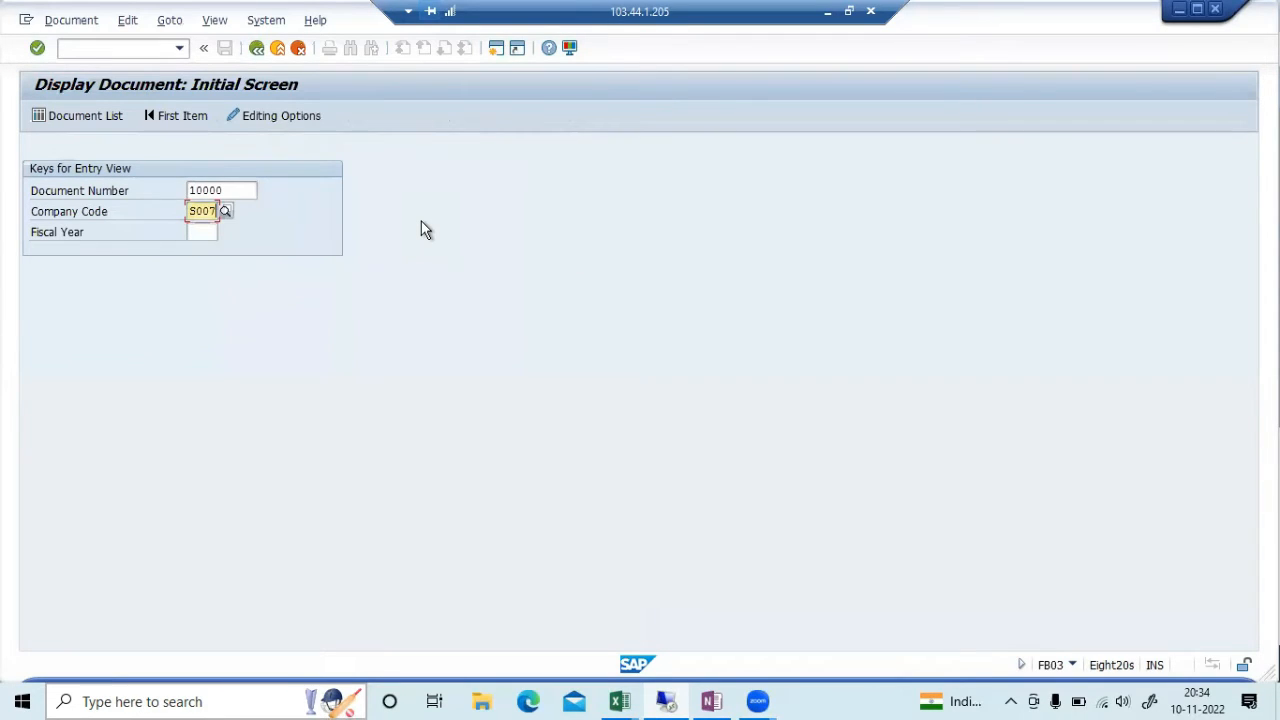
key("Return")
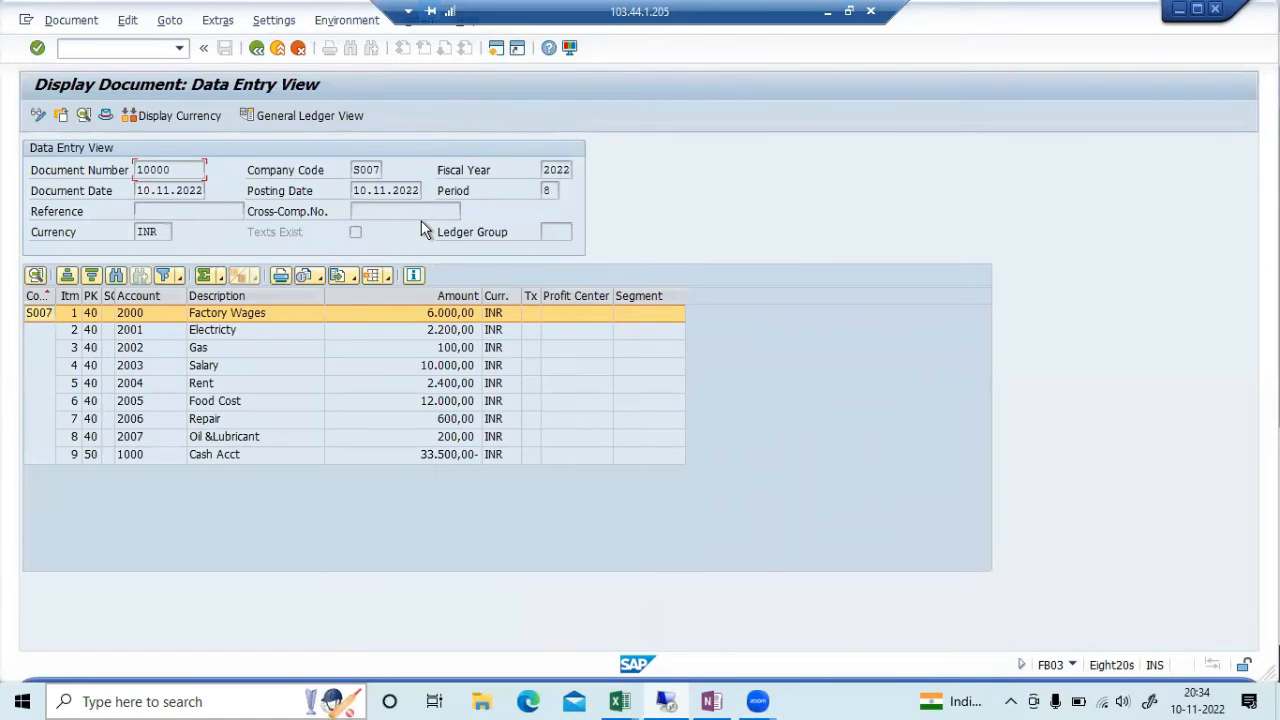
left_click(257, 48)
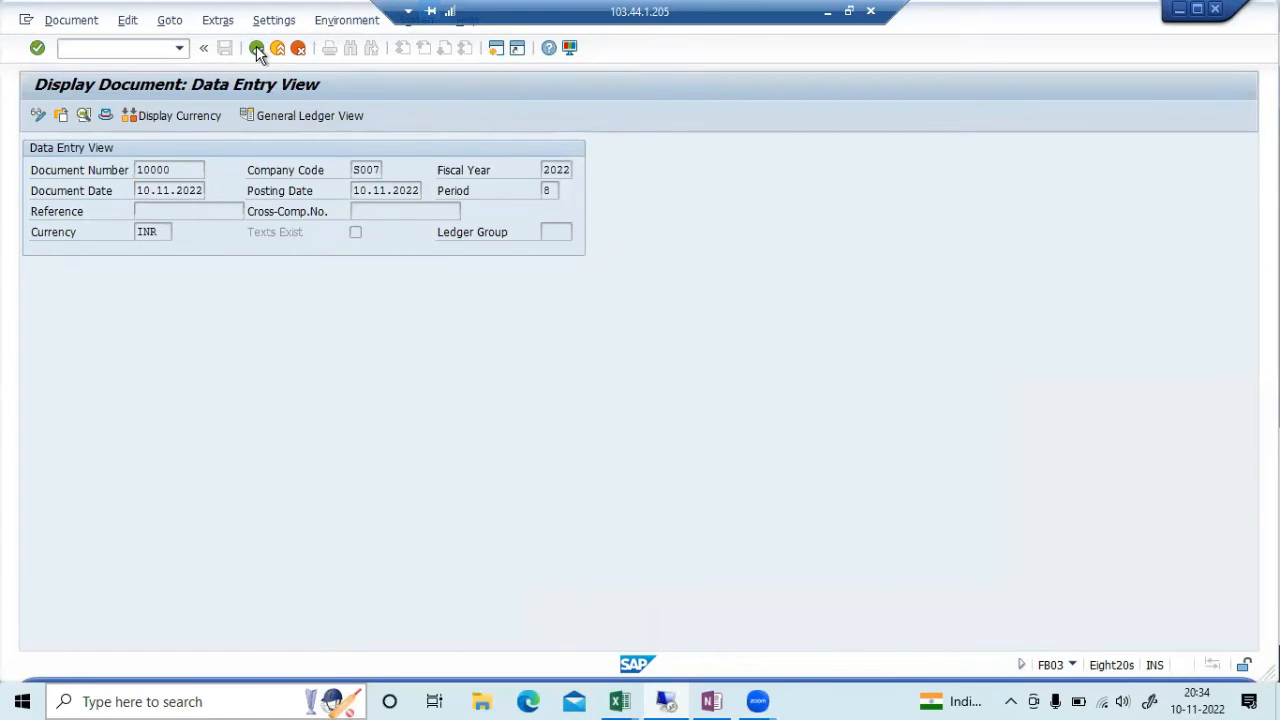
left_click(108, 117)
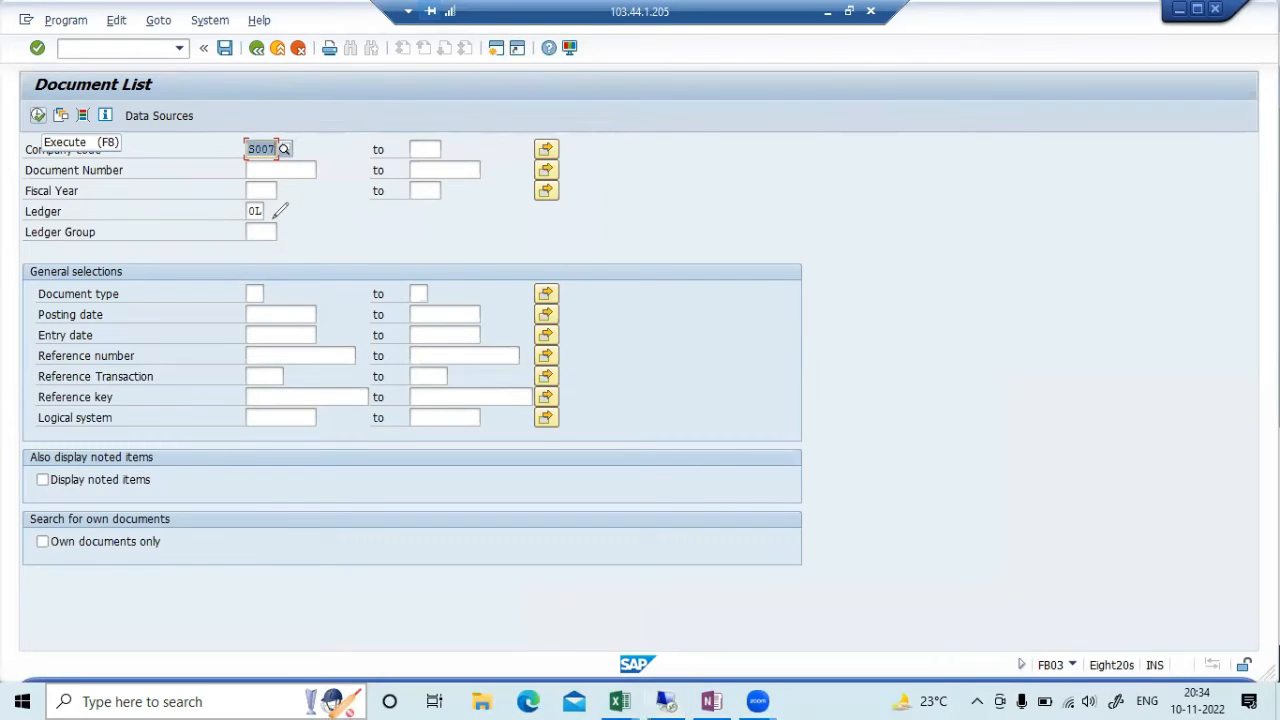
left_click_drag(299, 170, 338, 152)
left_click_drag(302, 274, 288, 296)
left_click_drag(301, 289, 318, 271)
left_click_drag(317, 306, 360, 284)
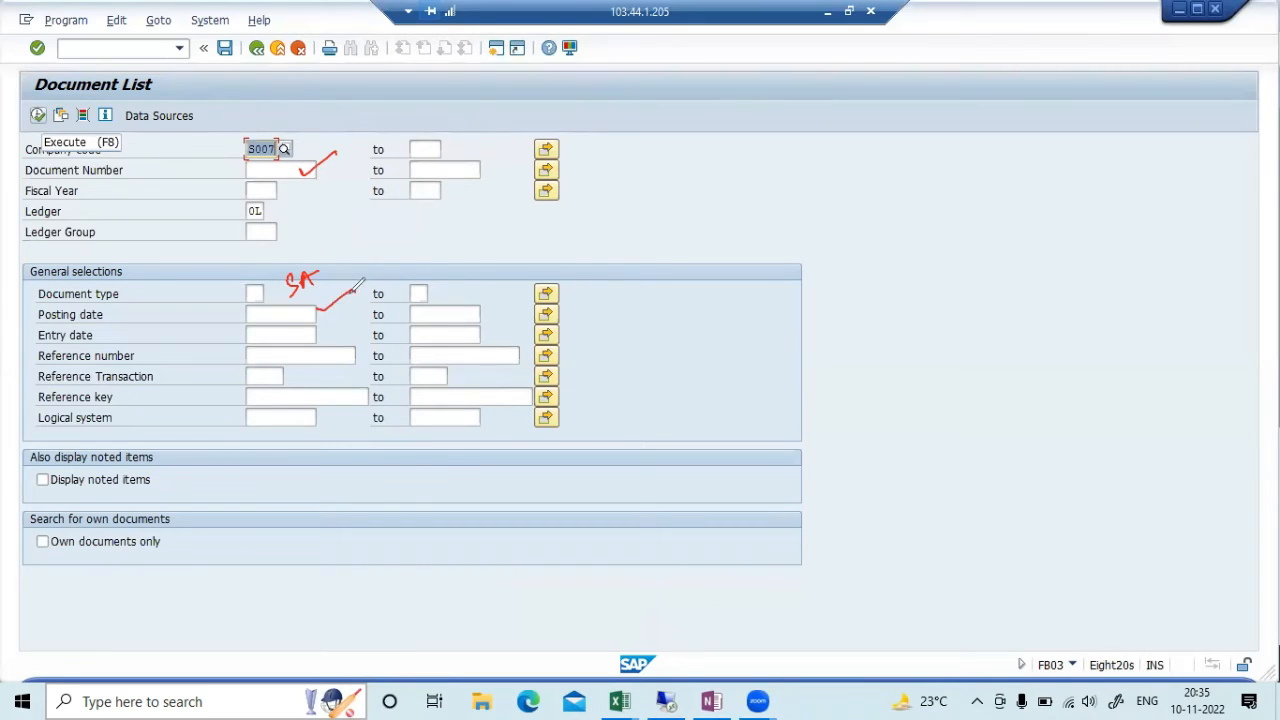
mouse_move(320, 322)
left_mouse_down()
mouse_move(324, 332)
mouse_move(349, 308)
left_mouse_up()
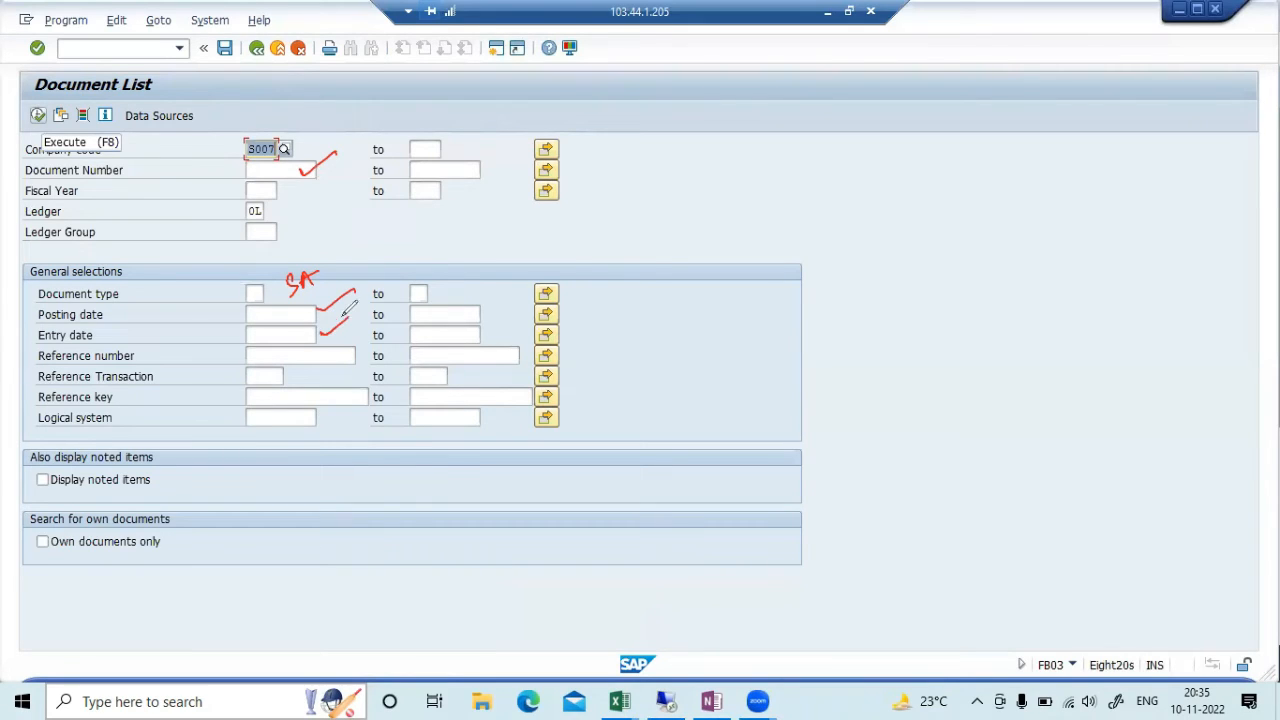
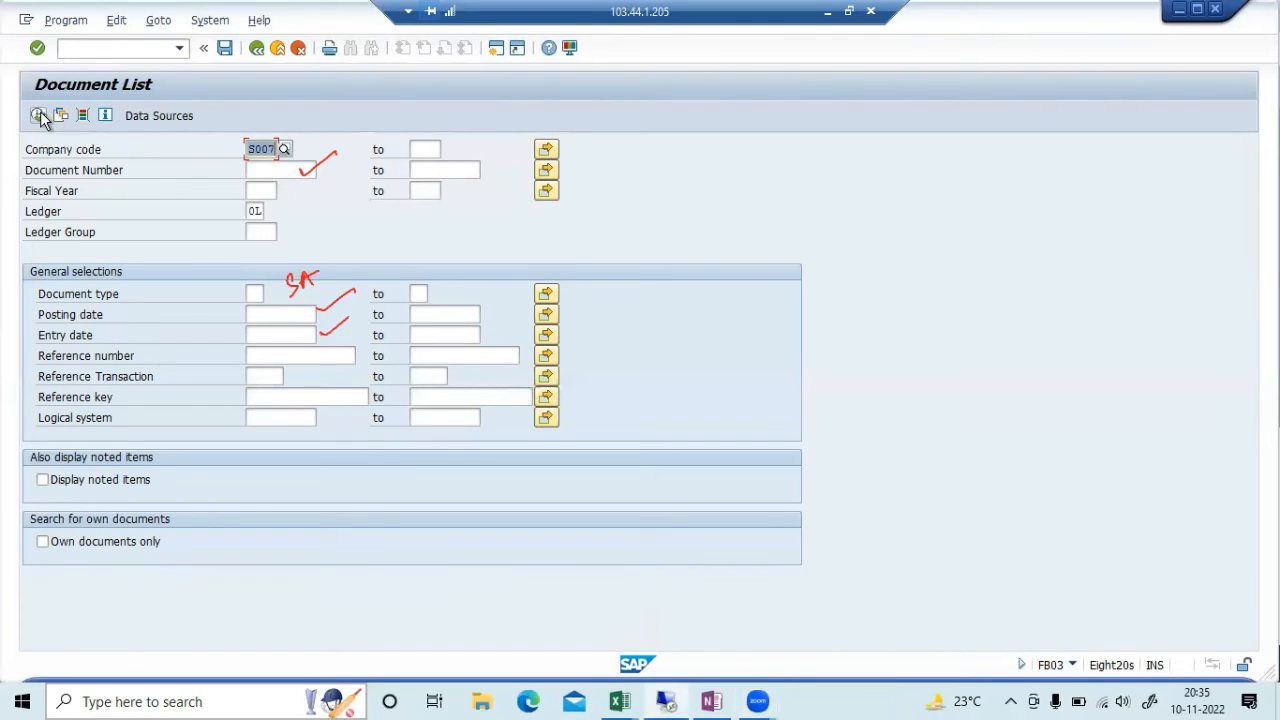
Execute the S007 document list, confirming the warning, to show entry 10000, type SA, dated 10.11.2022
left_click(40, 116)
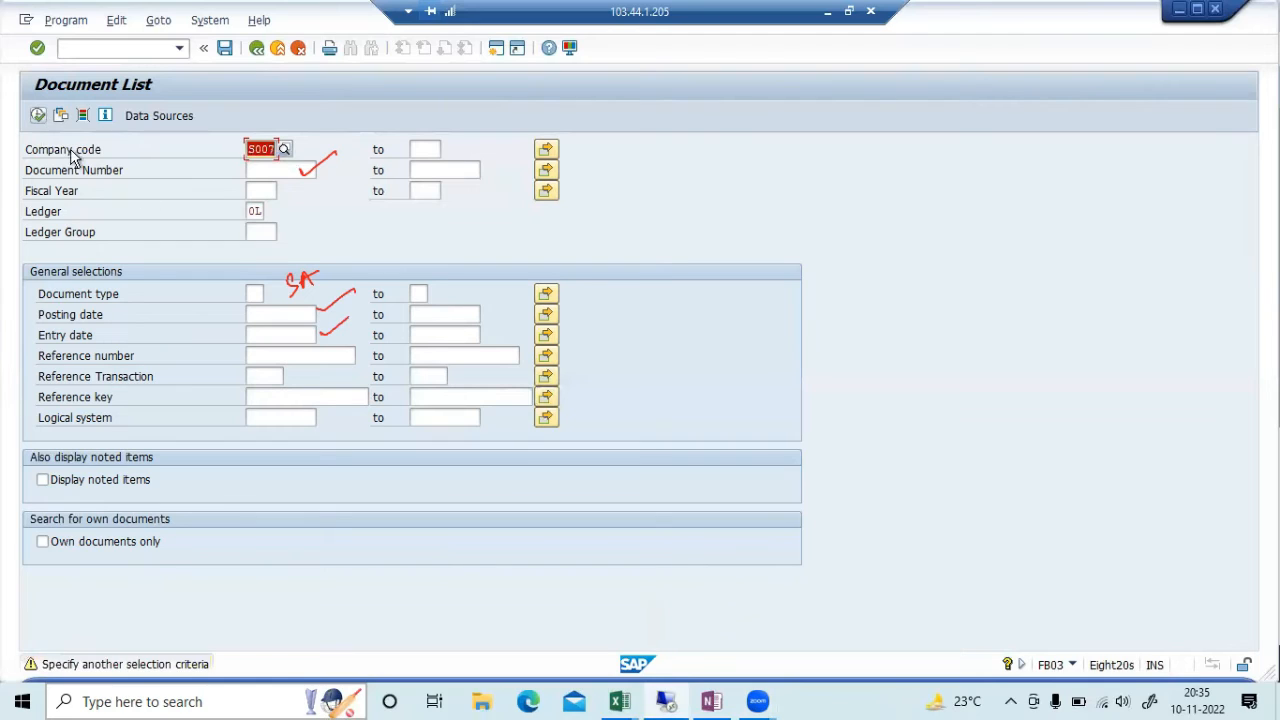
key("Return")
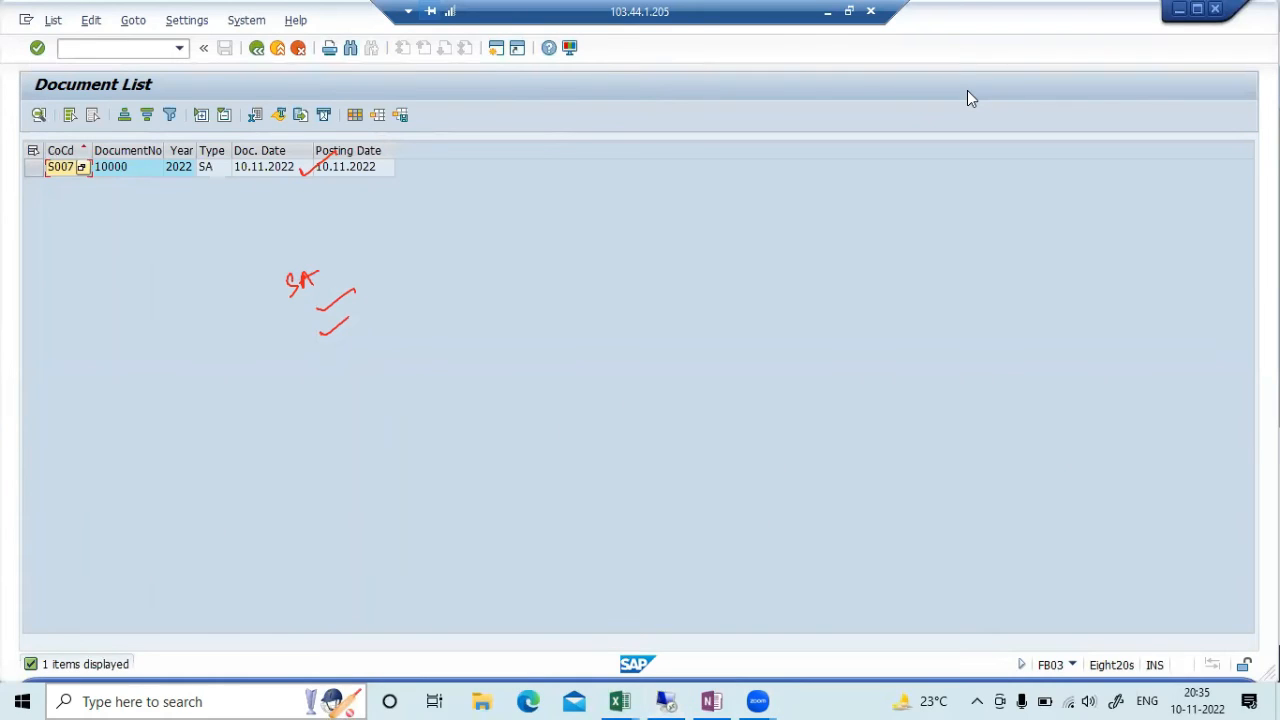
left_click(1004, 114)
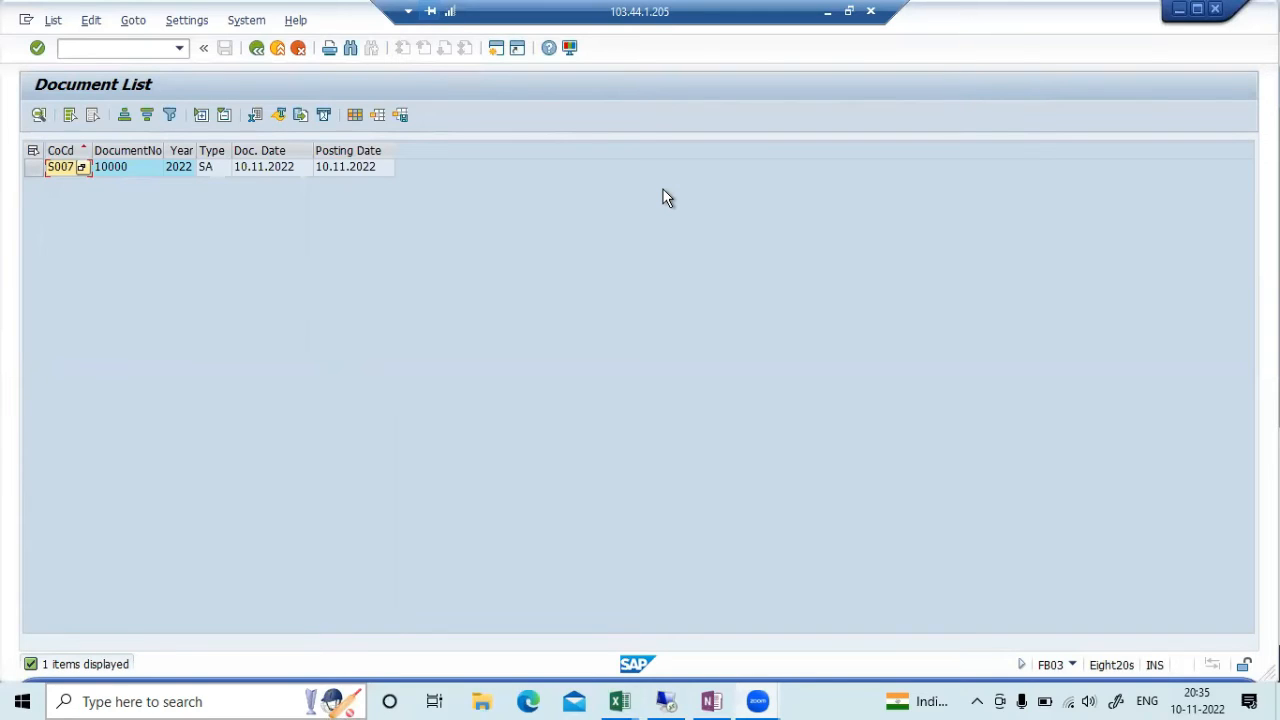
Open journal entry 10000 and confirm its Factory Wages line is on cost center 10006
double_click(286, 167)
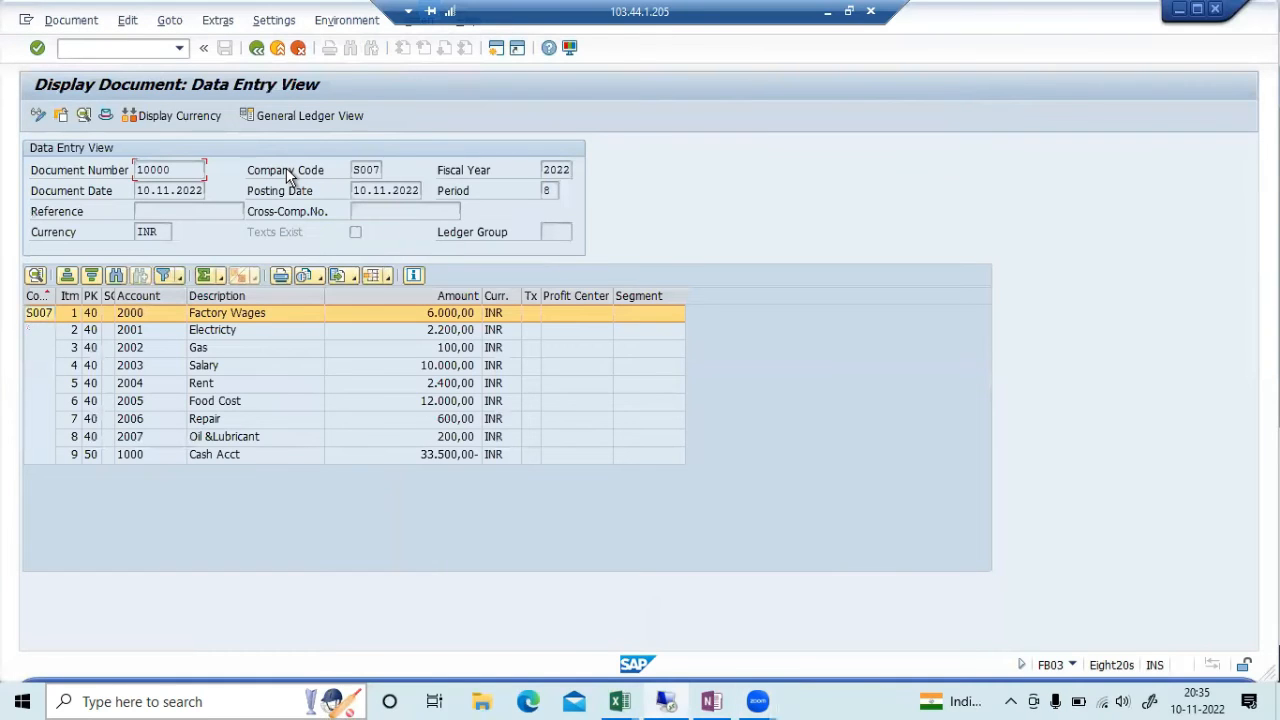
double_click(357, 315)
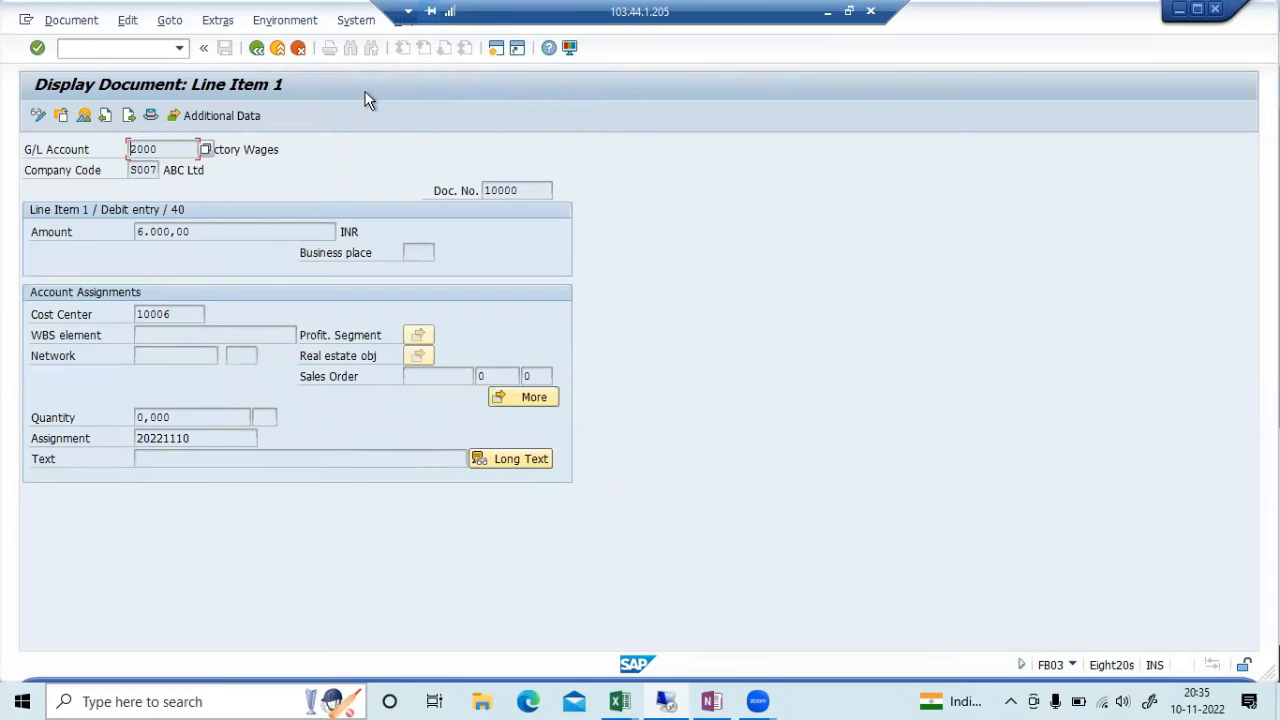
left_click(256, 49)
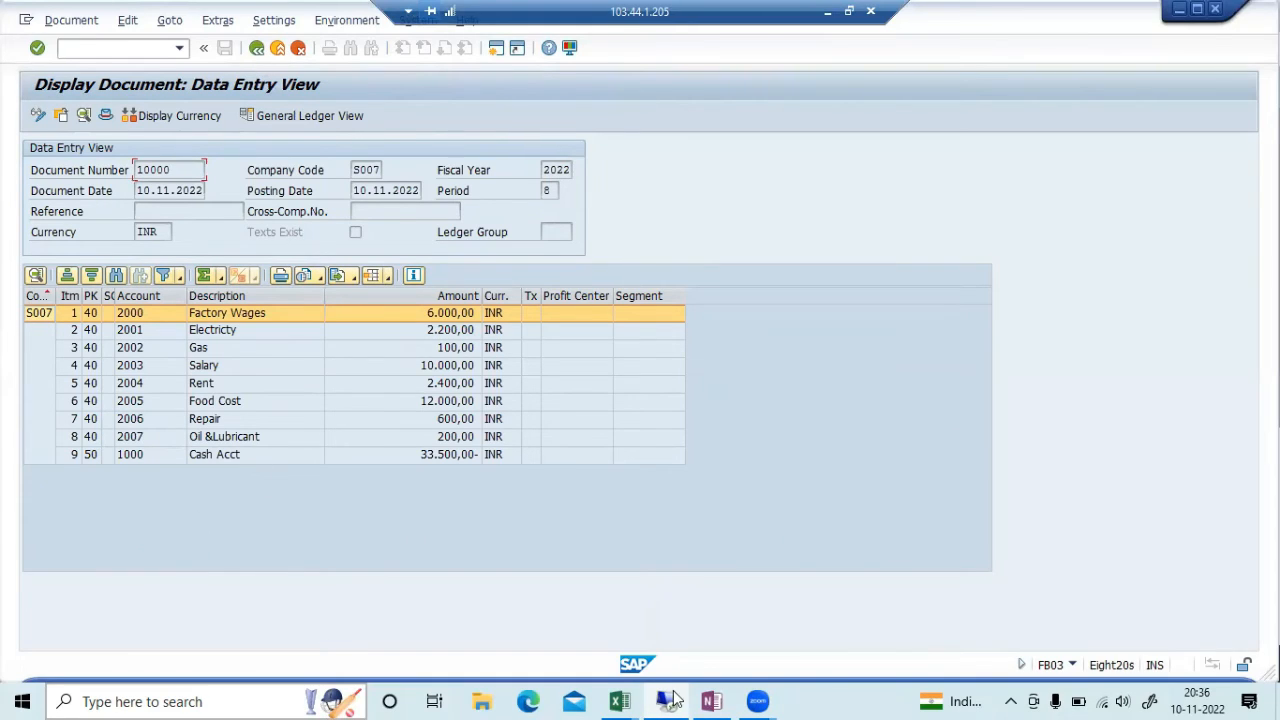
Restore the remote session window and scroll down the OneNote class notes below the field status notes
left_click(710, 701)
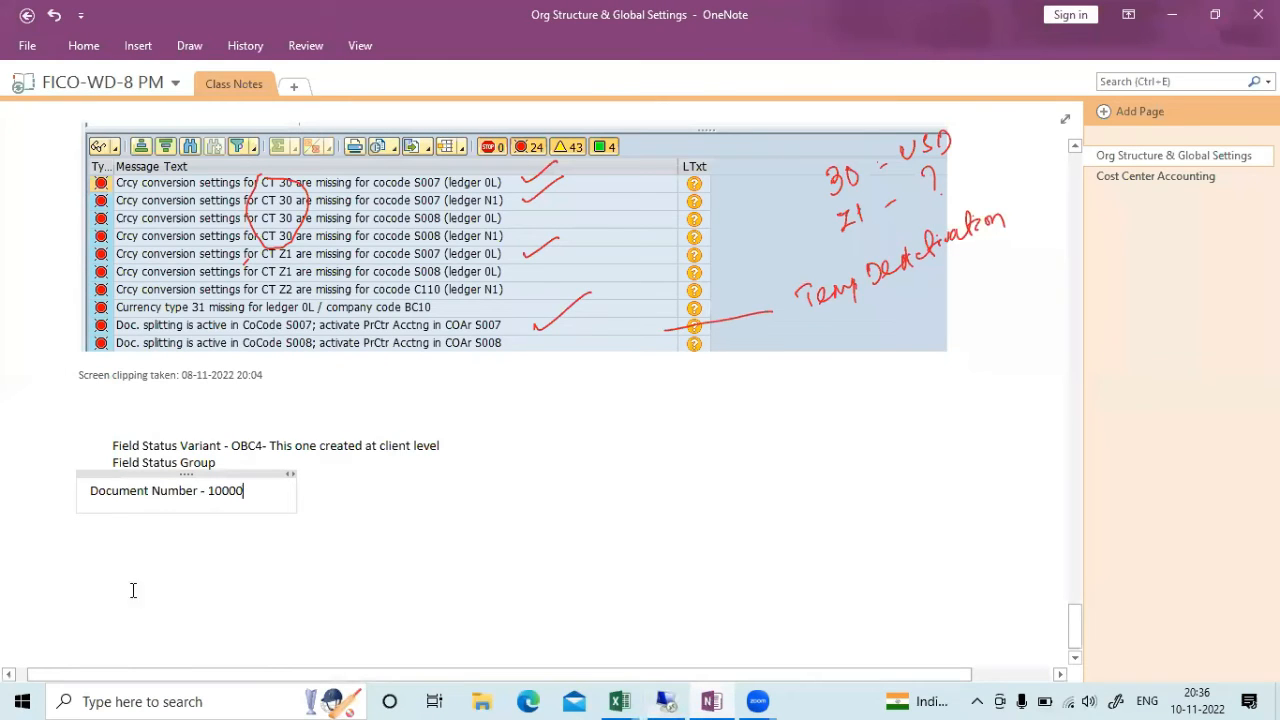
left_click(675, 701)
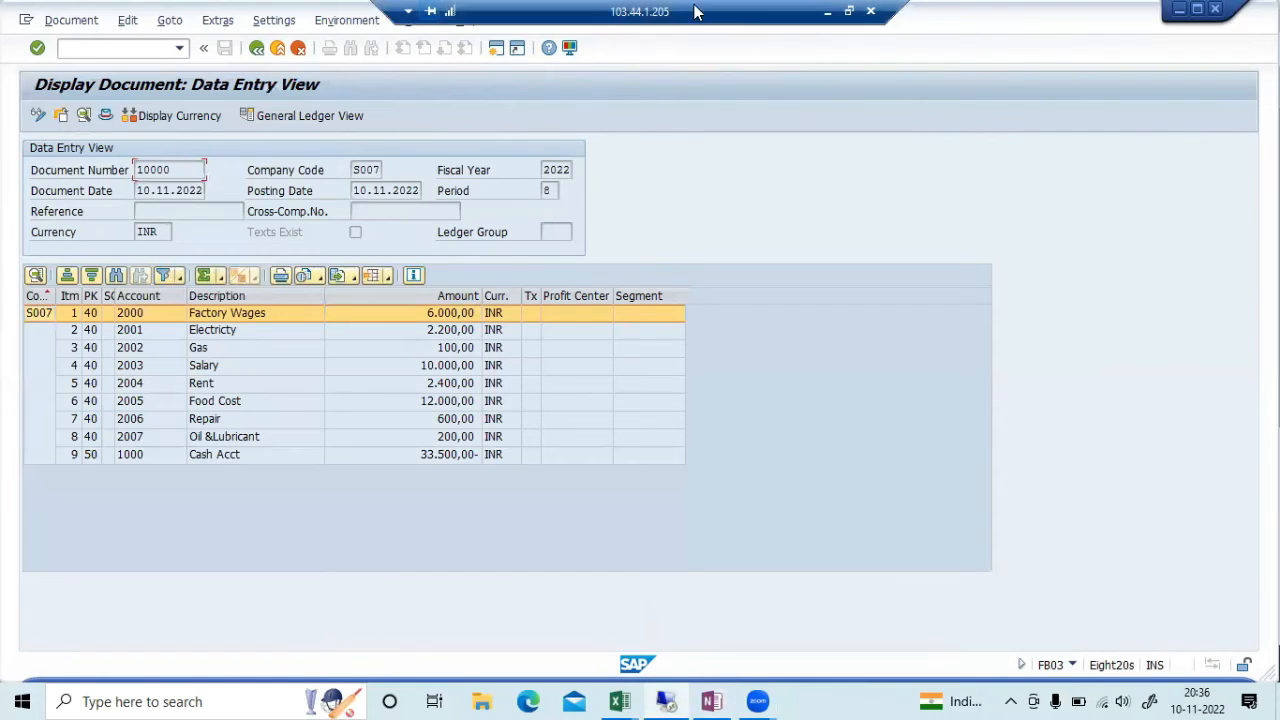
left_click(852, 11)
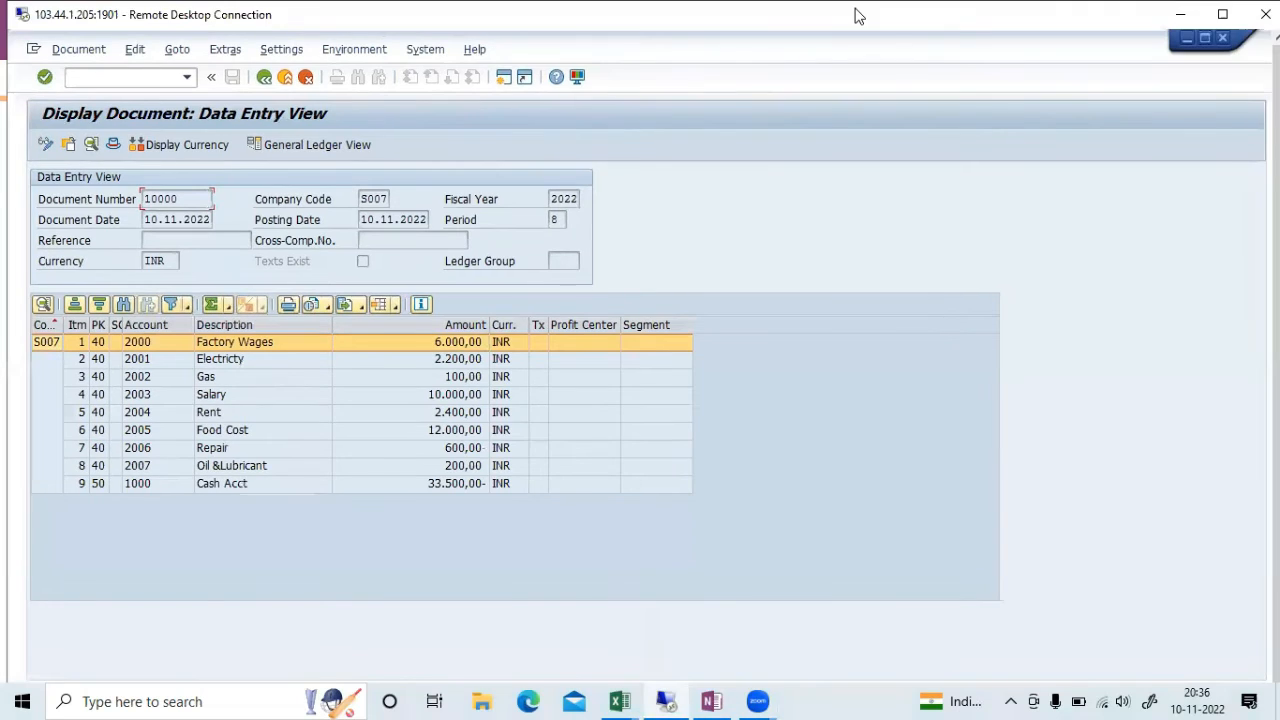
left_click(716, 701)
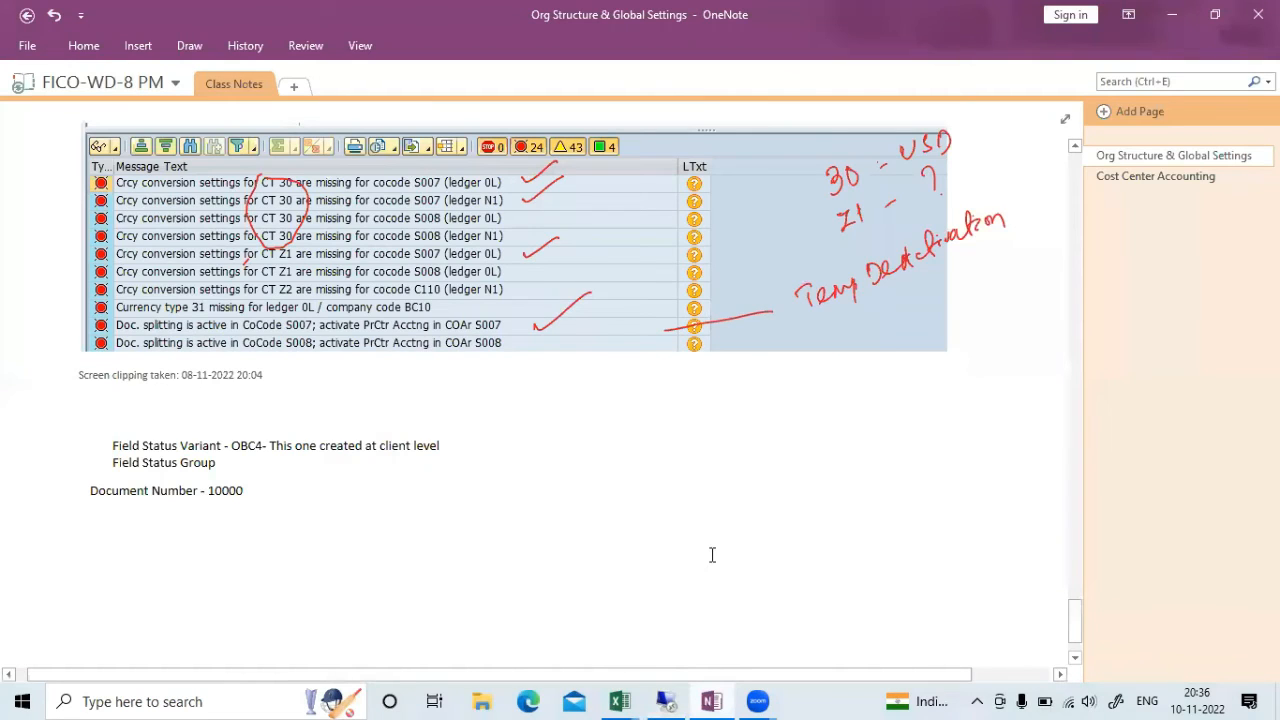
scroll(192, 431, "down", 2)
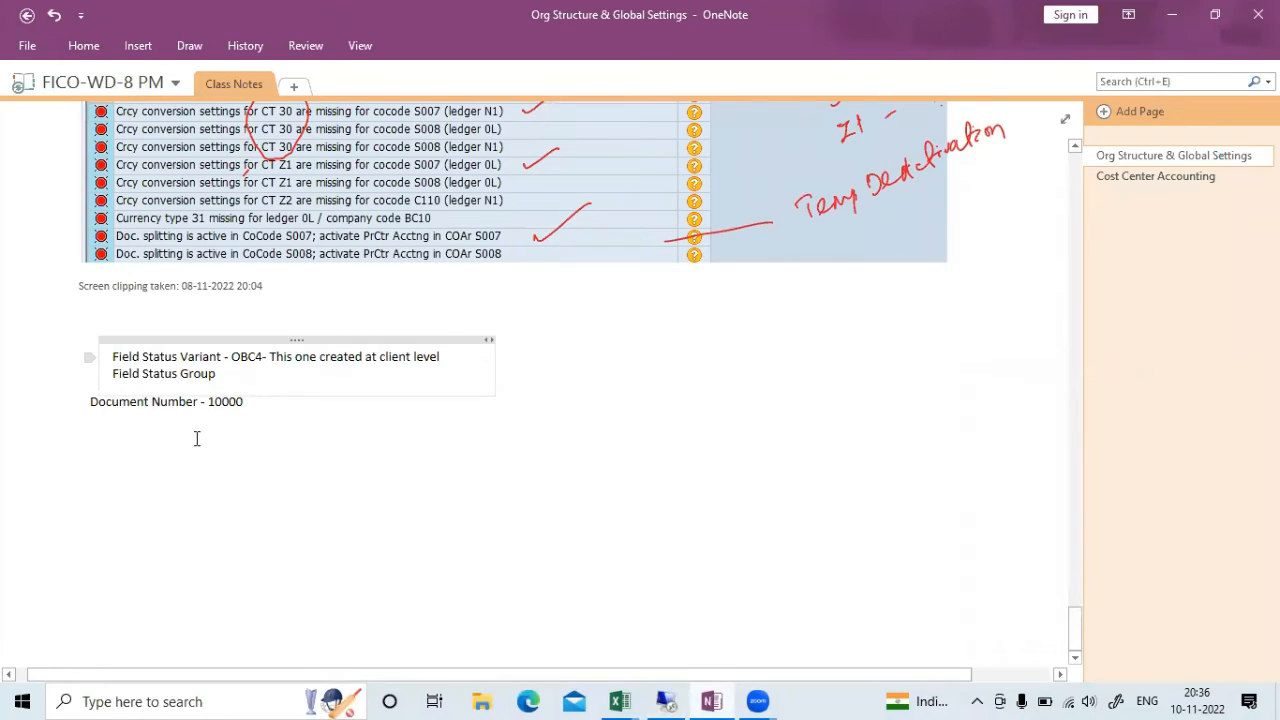
left_click(137, 46)
Insert a screen clipping of document 10000's SAP data entry view into the notes
left_click(300, 100)
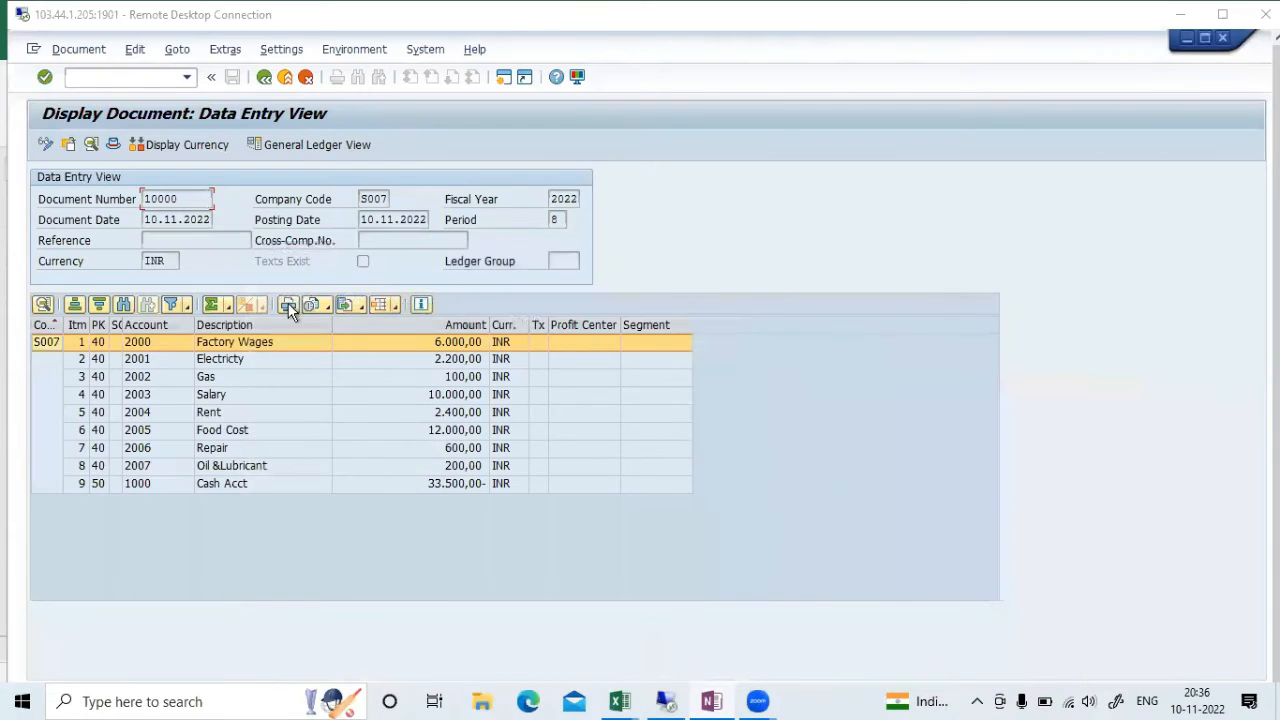
left_click_drag(34, 155, 910, 551)
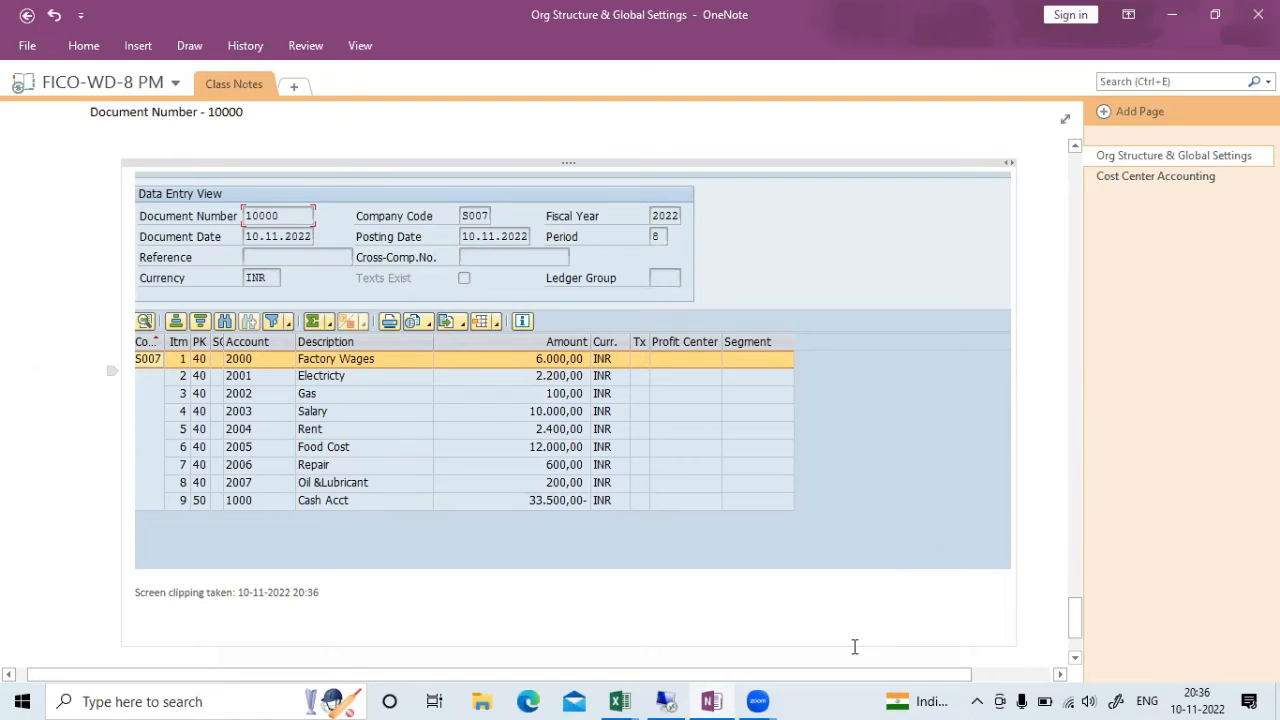
key("alt+Tab")
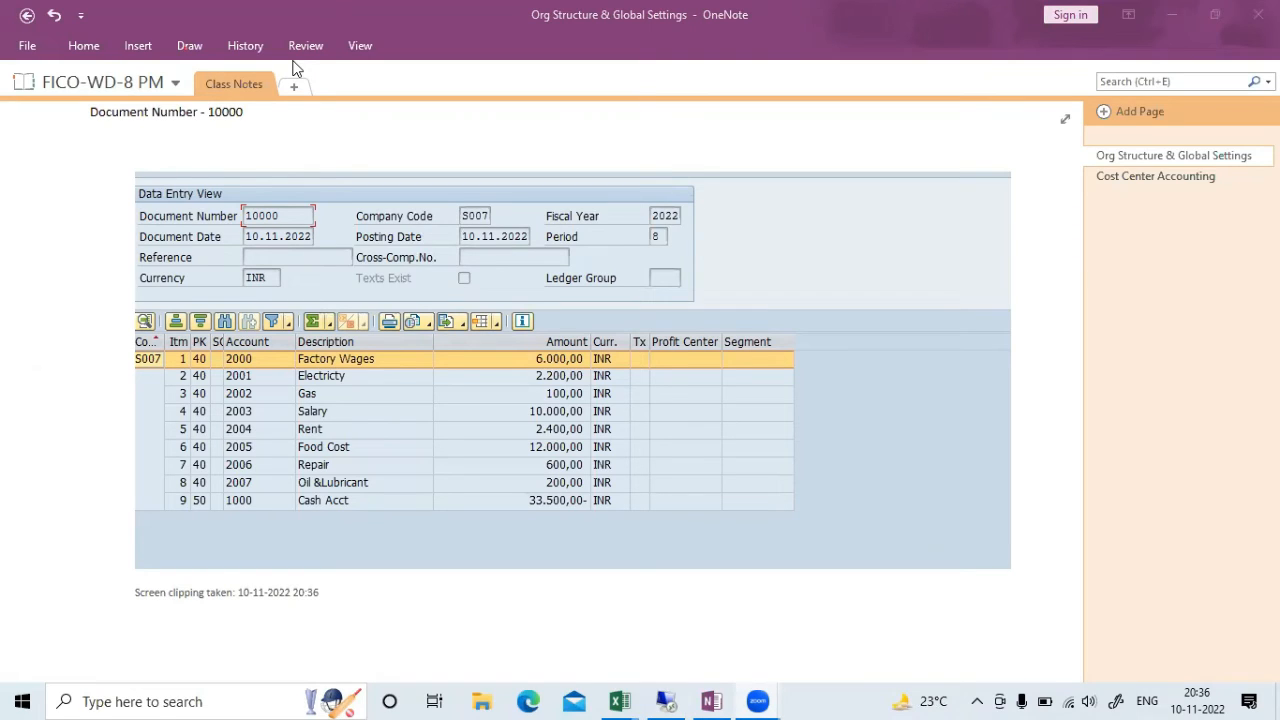
Handwrite a red note above the clipping, then return to the SAP document
left_click(189, 46)
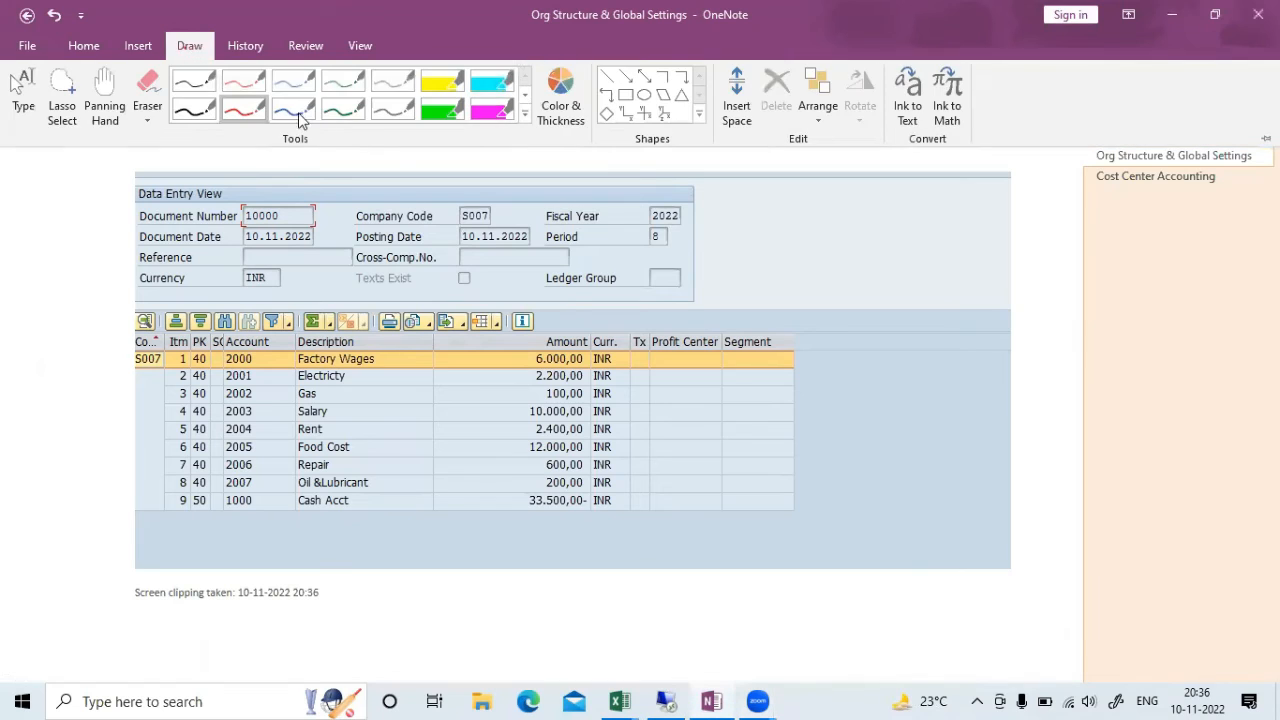
left_click(243, 109)
mouse_move(311, 154)
left_mouse_down()
mouse_move(326, 172)
mouse_move(343, 150)
mouse_move(369, 168)
mouse_move(440, 162)
mouse_move(440, 179)
mouse_move(492, 148)
left_mouse_up()
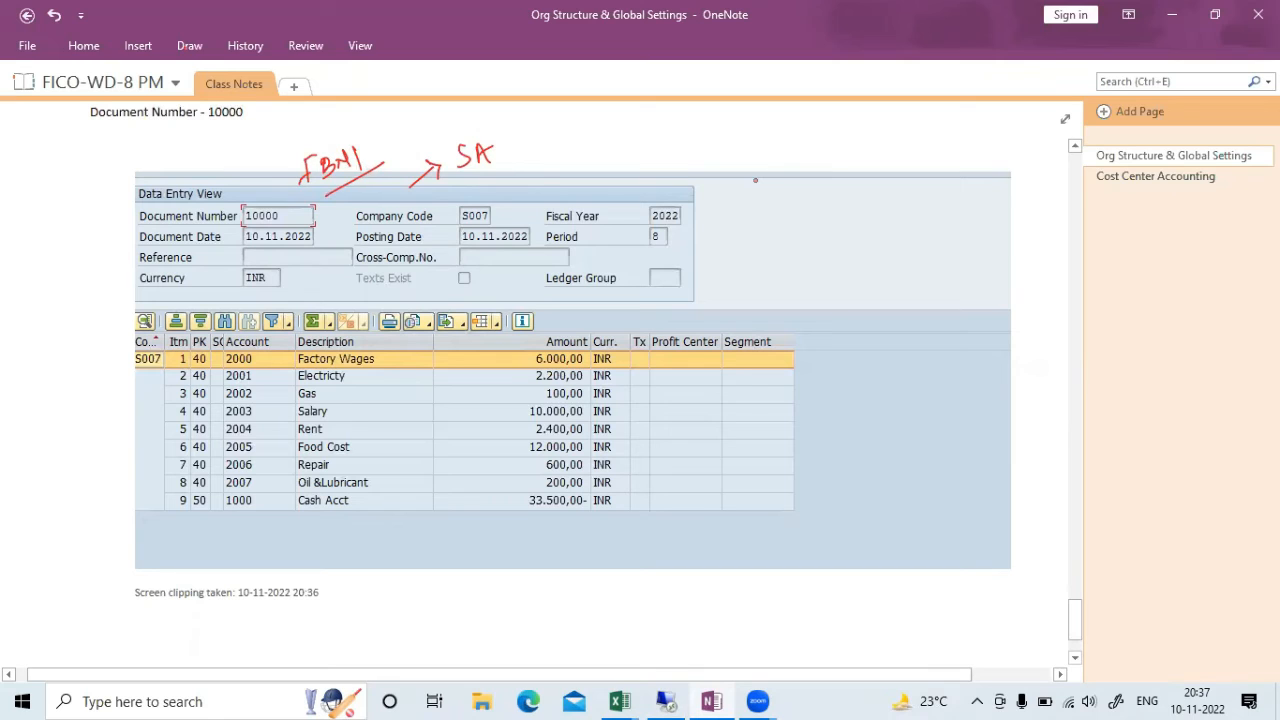
key("Escape")
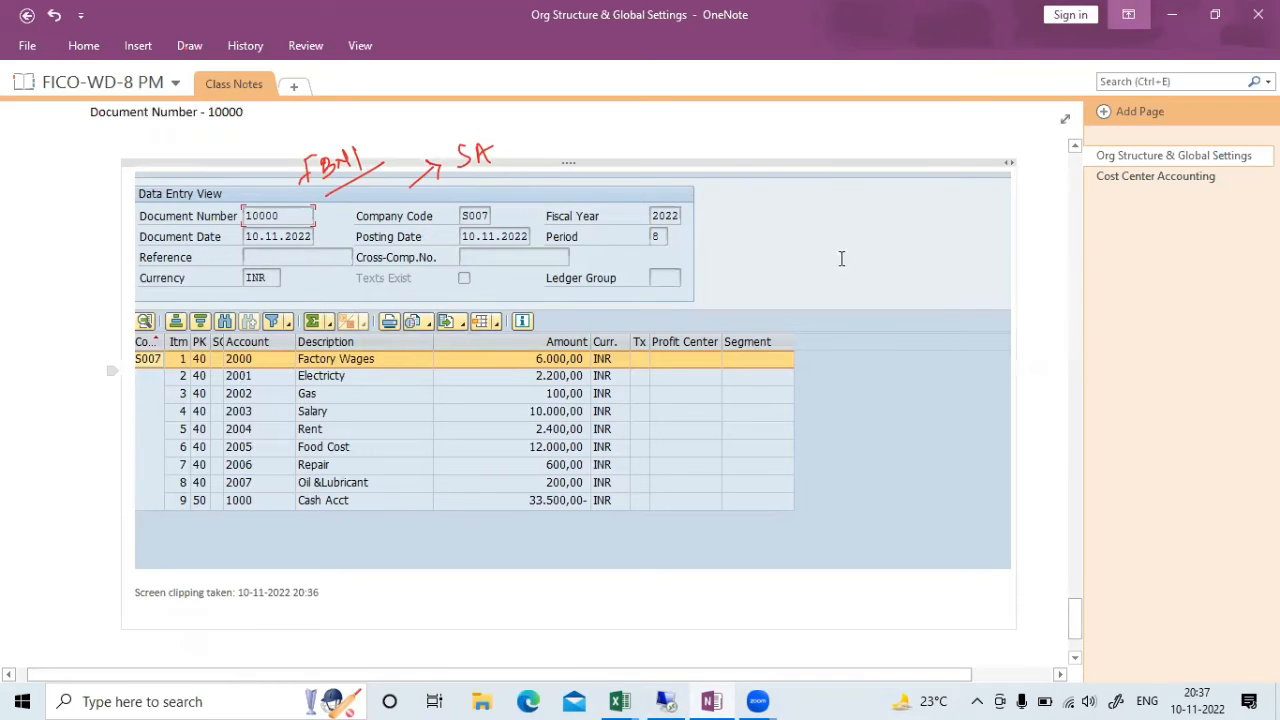
left_click(676, 700)
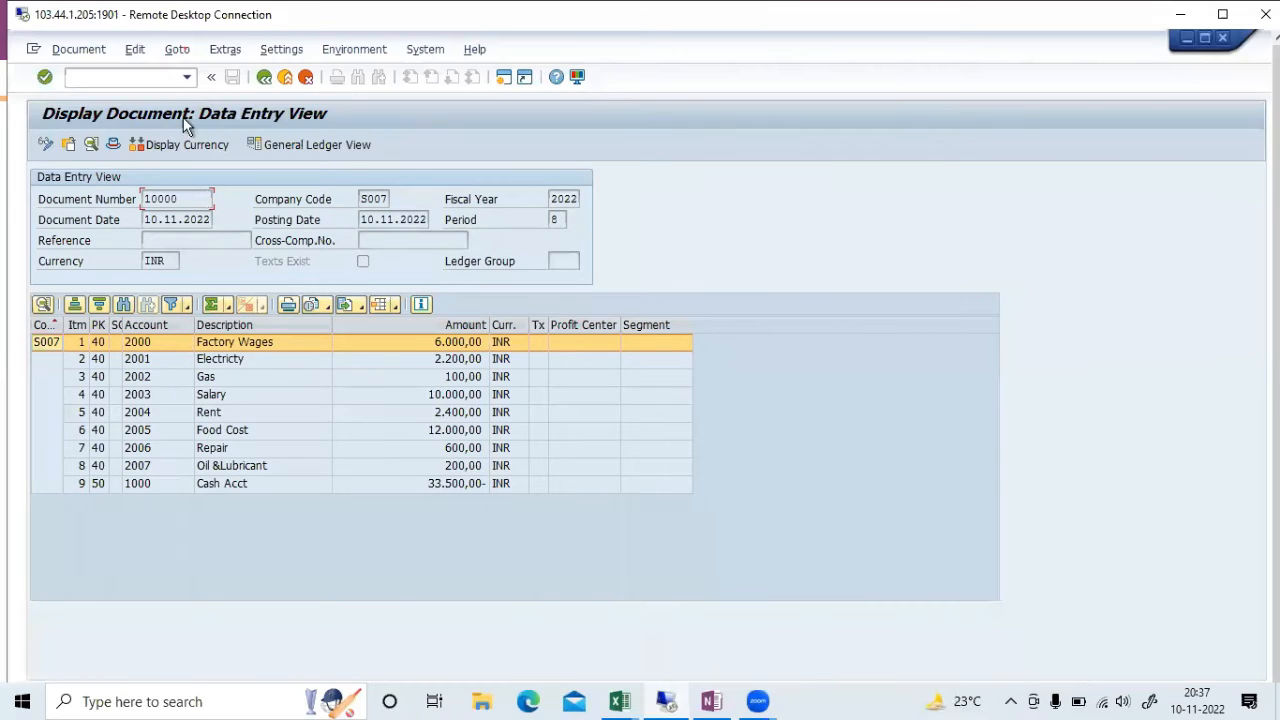
Check document 10000's header shows document type SA, then go back to OneNote
left_click(113, 145)
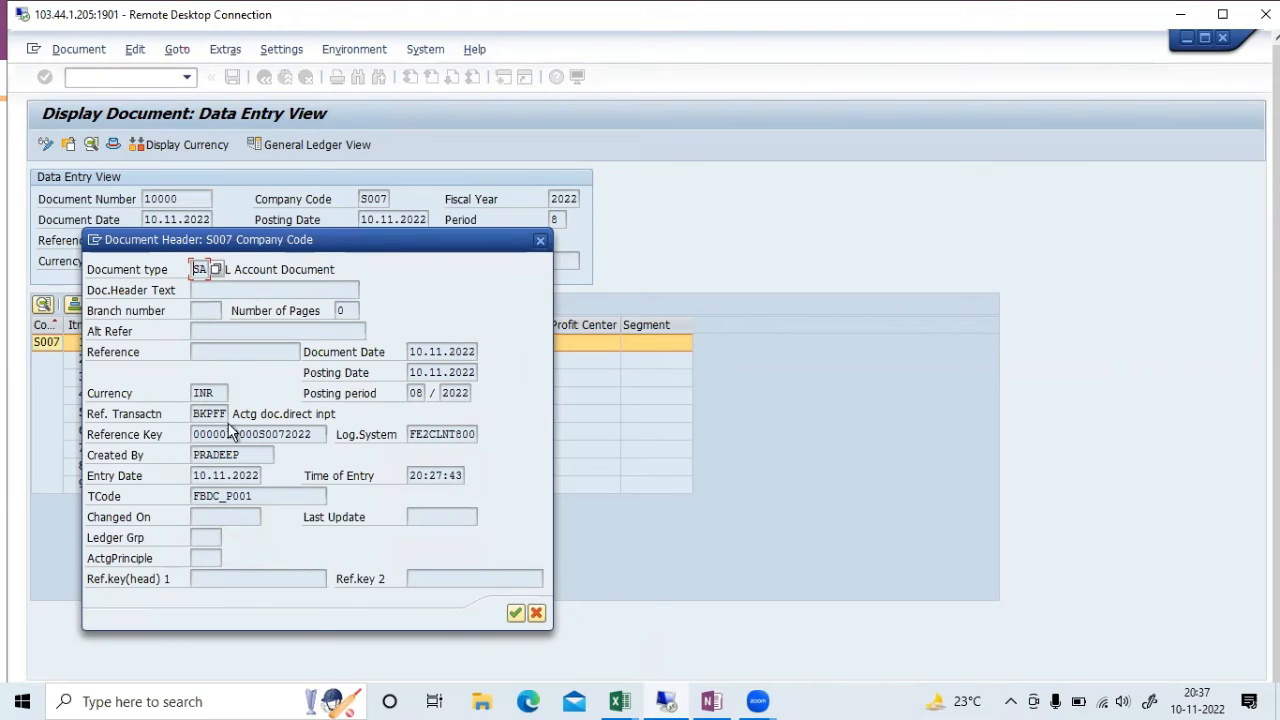
left_click(540, 240)
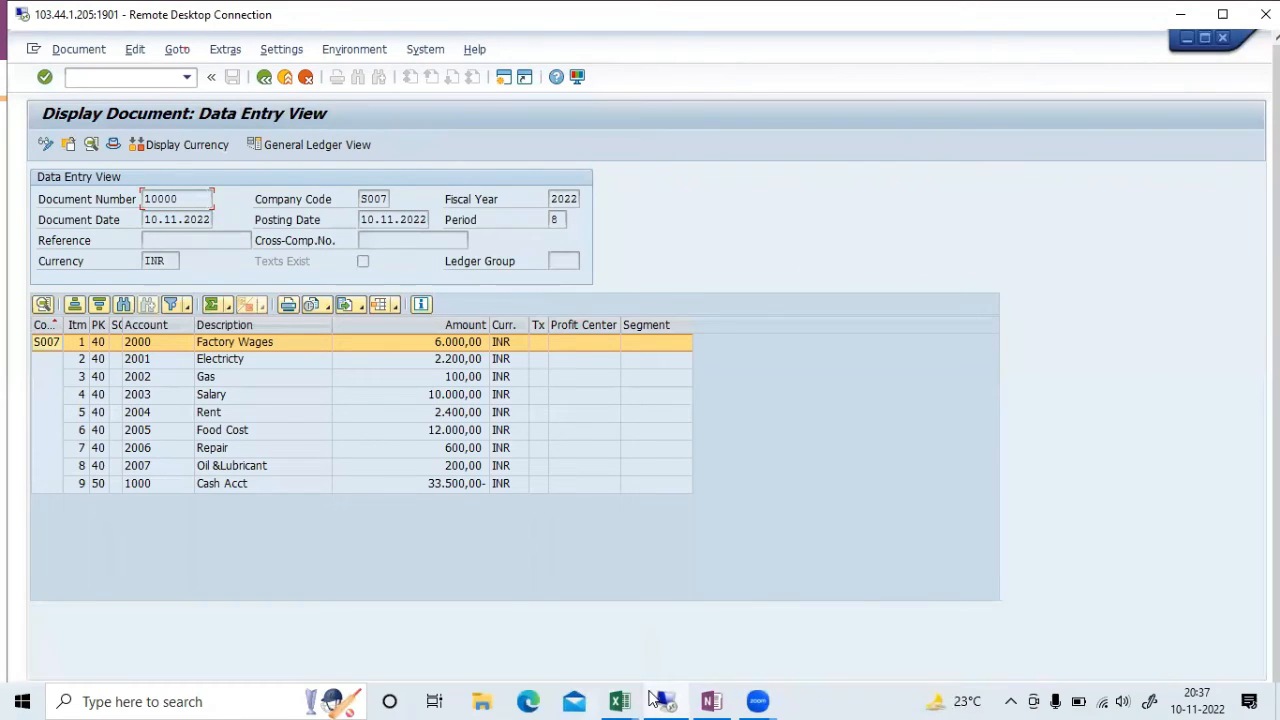
left_click(711, 700)
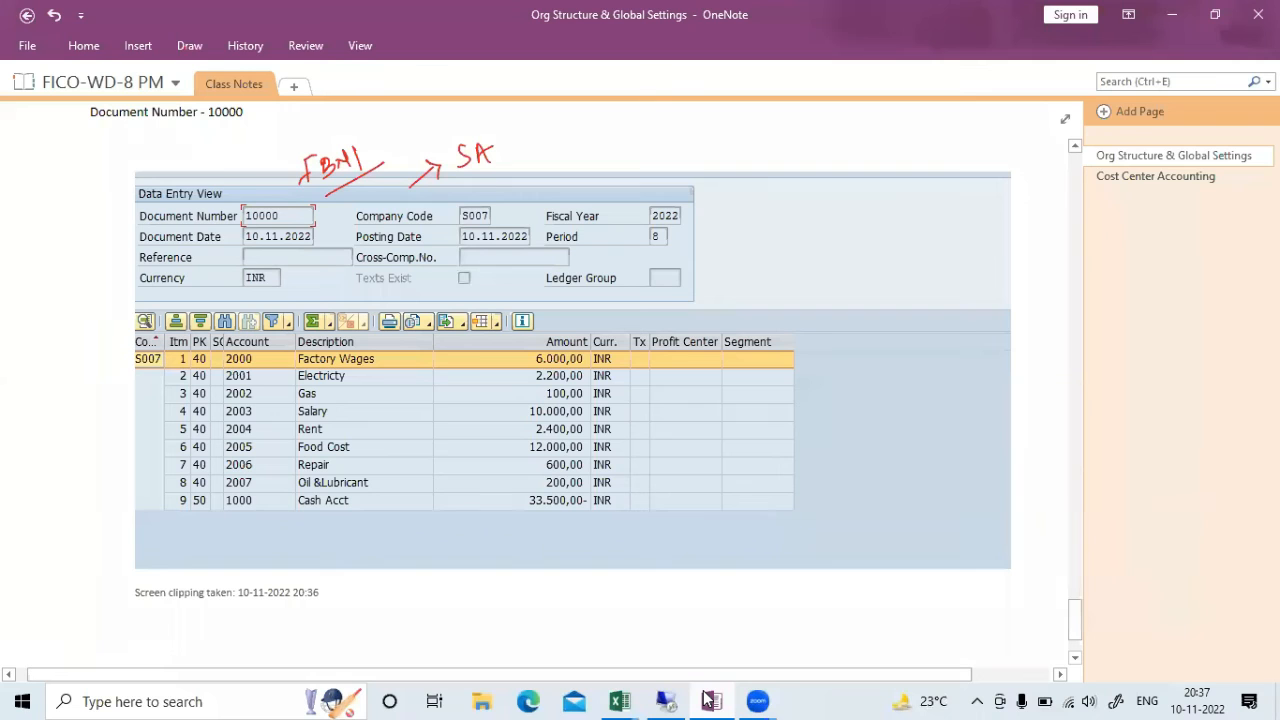
With a red pen, circle fiscal year 2022 and label the header fields BKPF
left_click(190, 47)
left_click(266, 109)
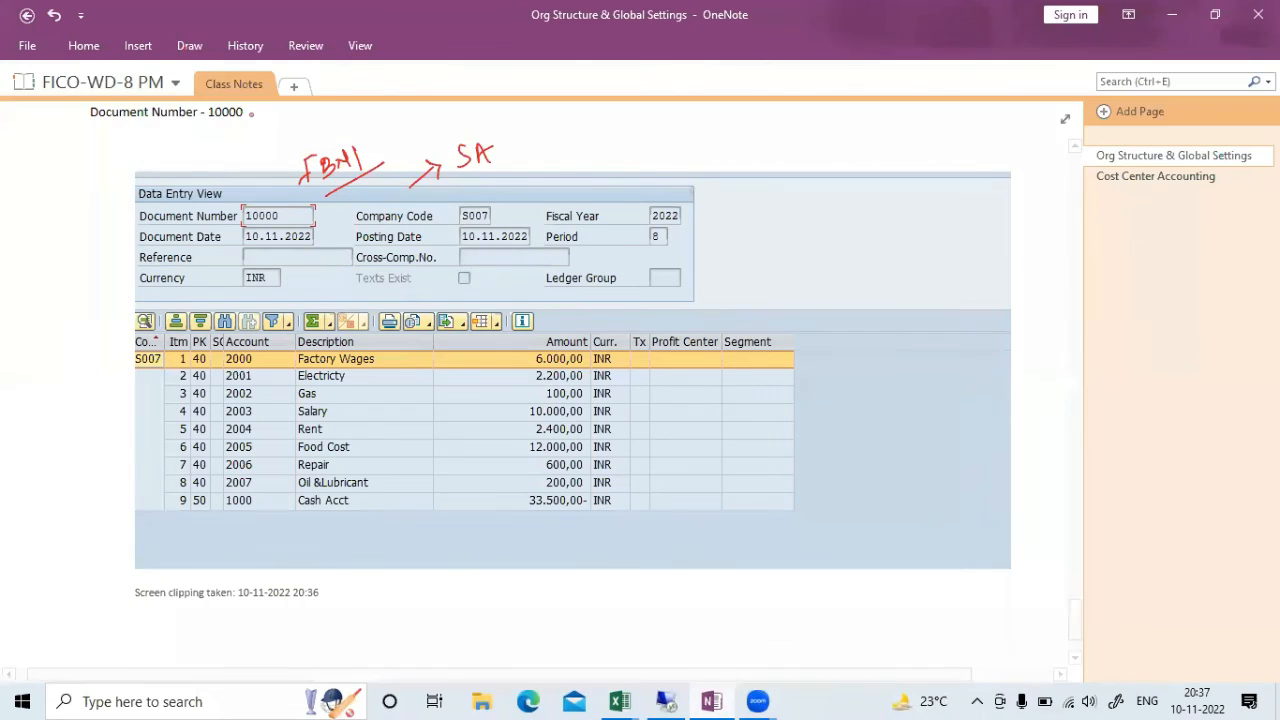
mouse_move(664, 200)
left_mouse_down()
mouse_move(672, 230)
mouse_move(663, 203)
left_mouse_up()
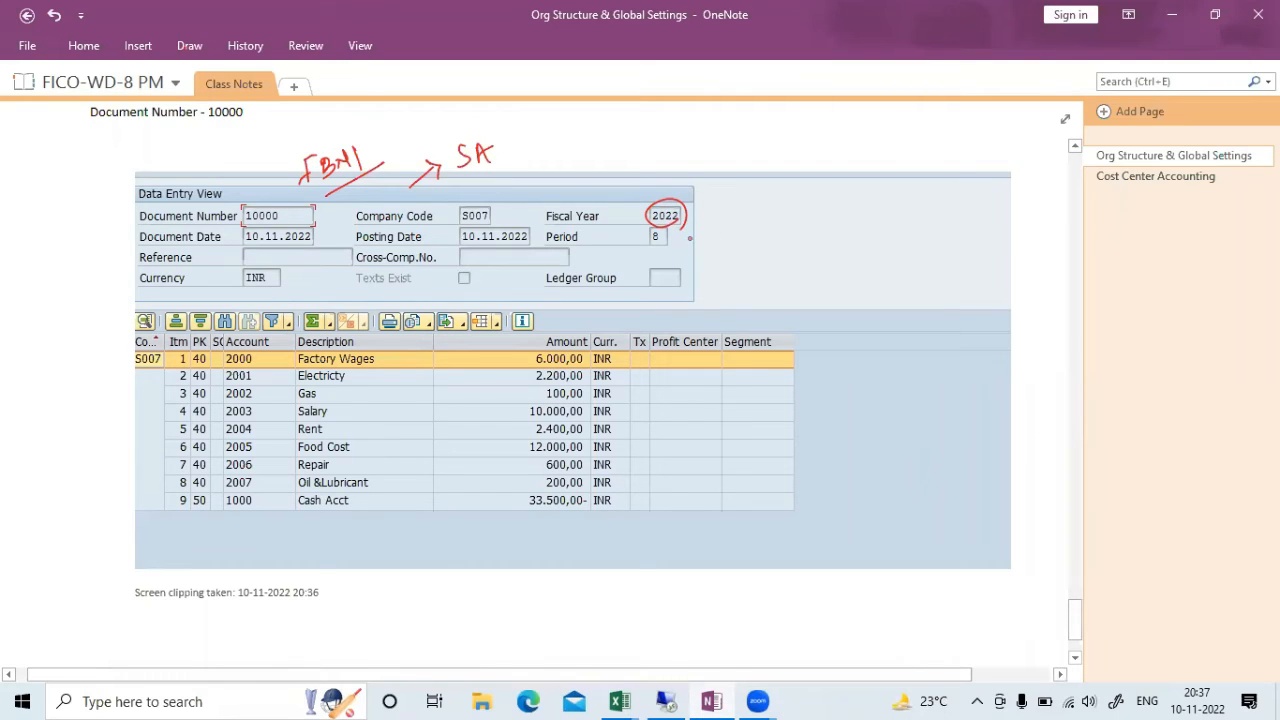
mouse_move(686, 235)
left_mouse_down()
mouse_move(736, 213)
mouse_move(800, 266)
mouse_move(769, 271)
left_mouse_up()
left_click_drag(828, 206, 846, 224)
left_click_drag(854, 206, 898, 228)
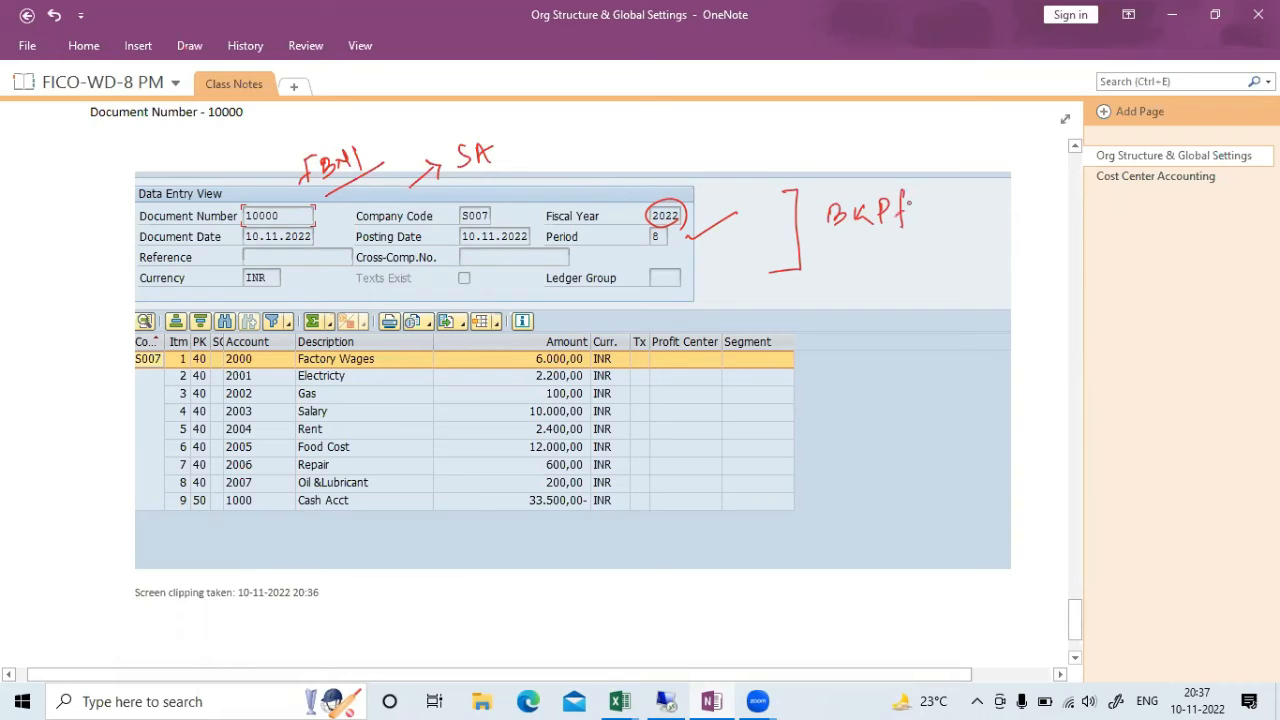
Underline the INR currency and label the line-item table BSEG, then return to SAP
left_click_drag(238, 294, 283, 291)
mouse_move(805, 341)
left_mouse_down()
mouse_move(824, 338)
mouse_move(780, 512)
left_mouse_up()
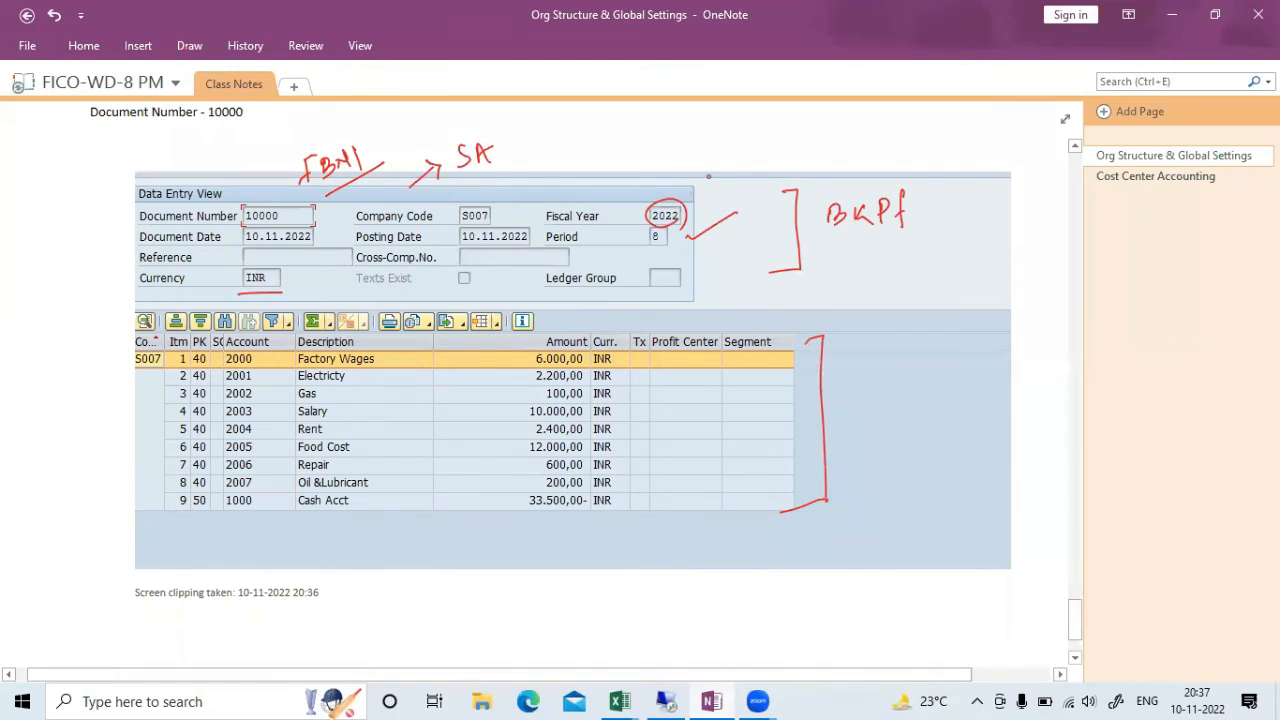
mouse_move(858, 340)
left_mouse_down()
mouse_move(870, 352)
mouse_move(914, 342)
mouse_move(924, 372)
mouse_move(871, 411)
mouse_move(909, 392)
mouse_move(932, 414)
left_mouse_up()
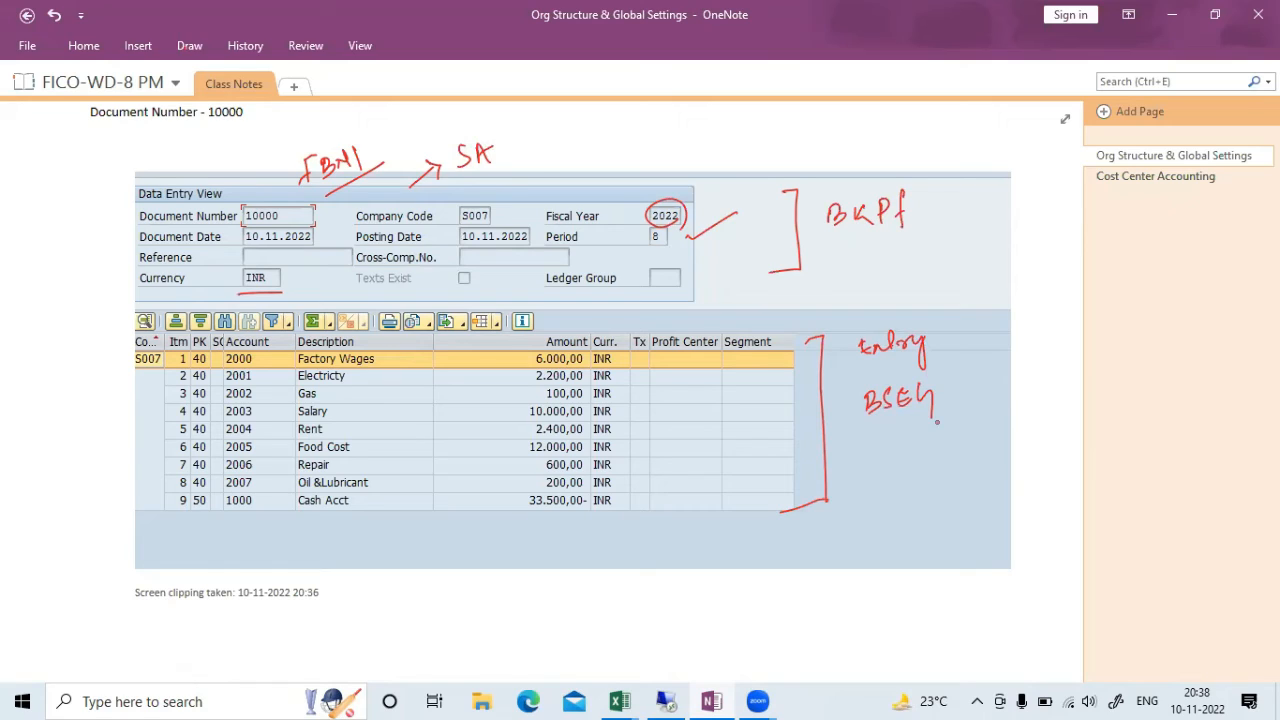
left_click(712, 700)
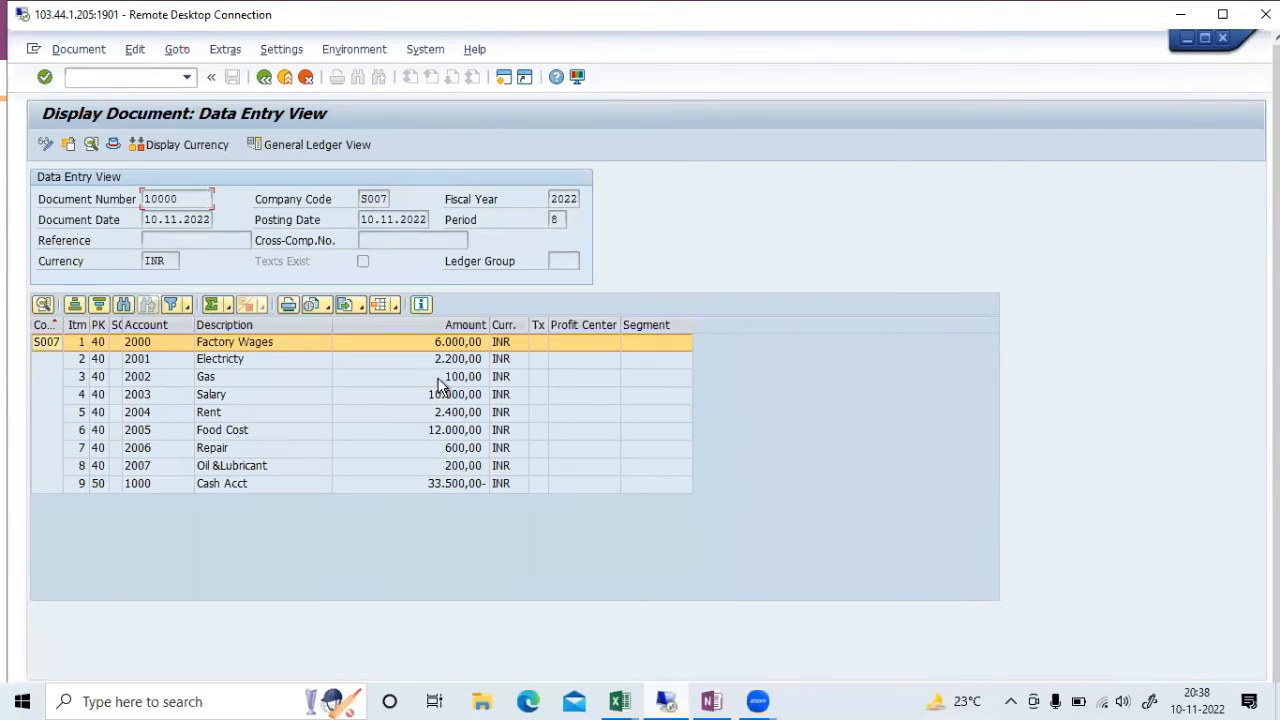
Recheck document 10000's Factory Wages line, back out to its nine INR items, then switch to OneNote
double_click(297, 342)
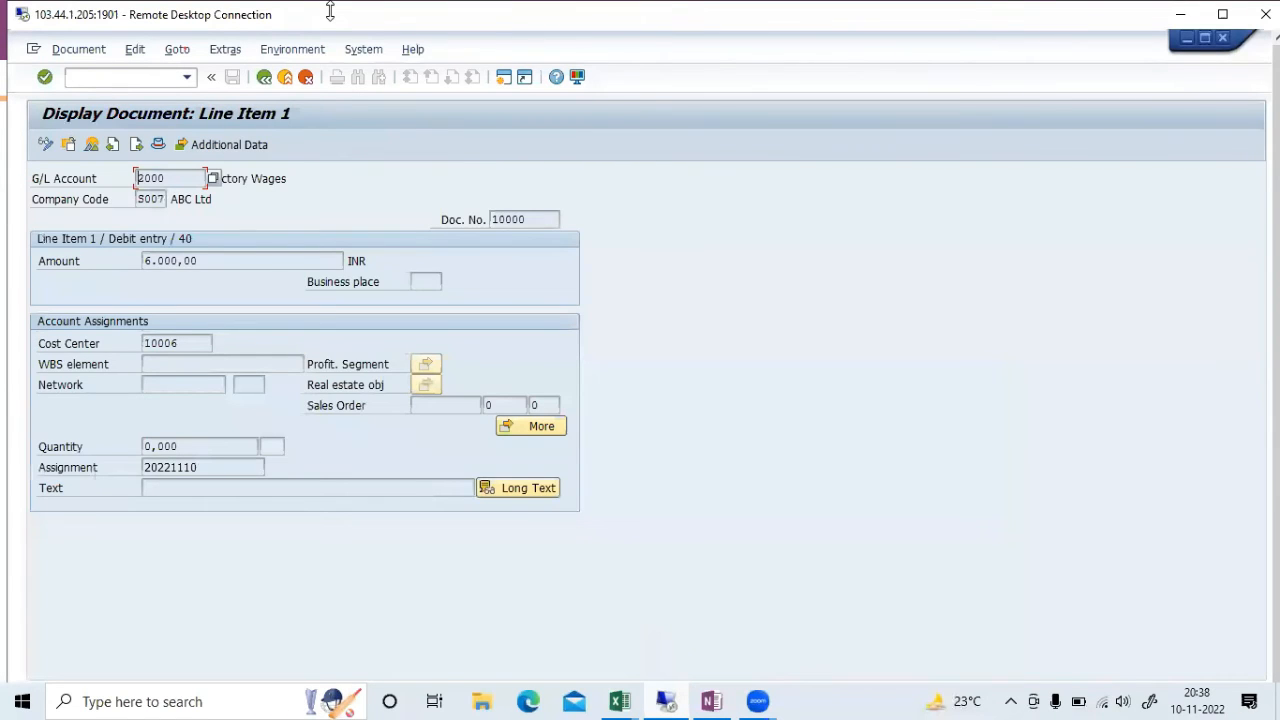
left_click(263, 78)
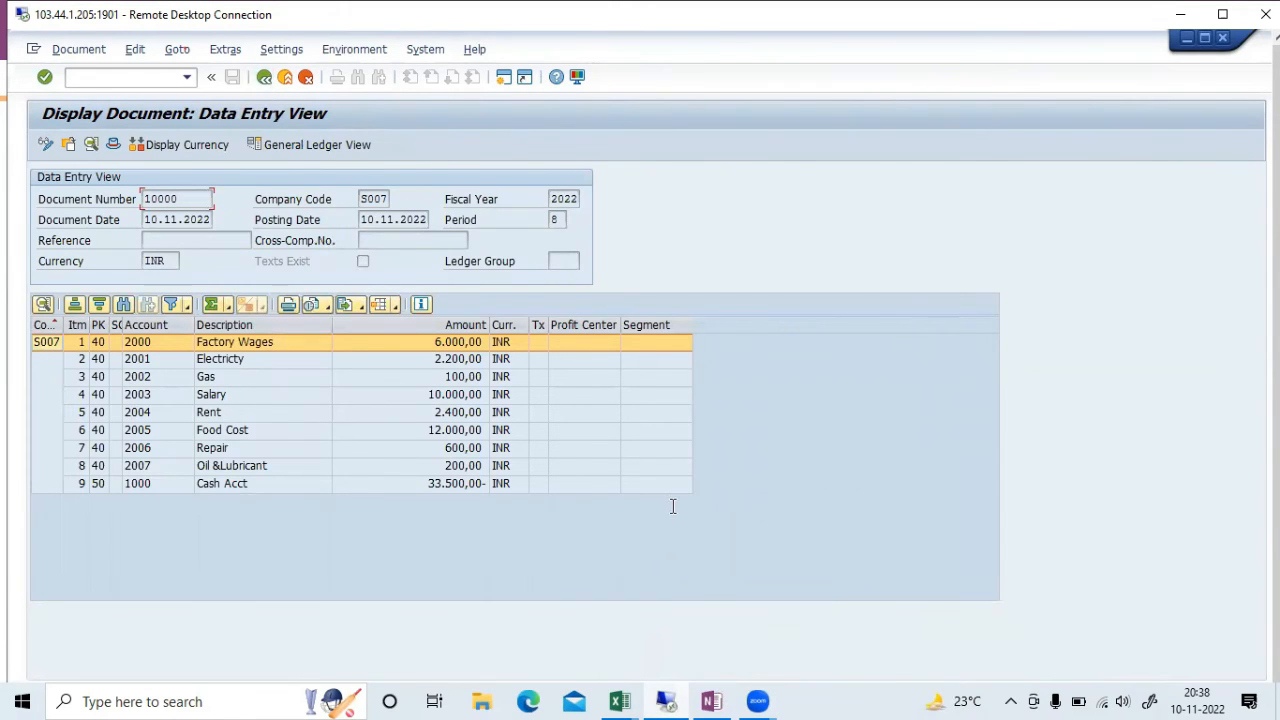
key("alt+Tab")
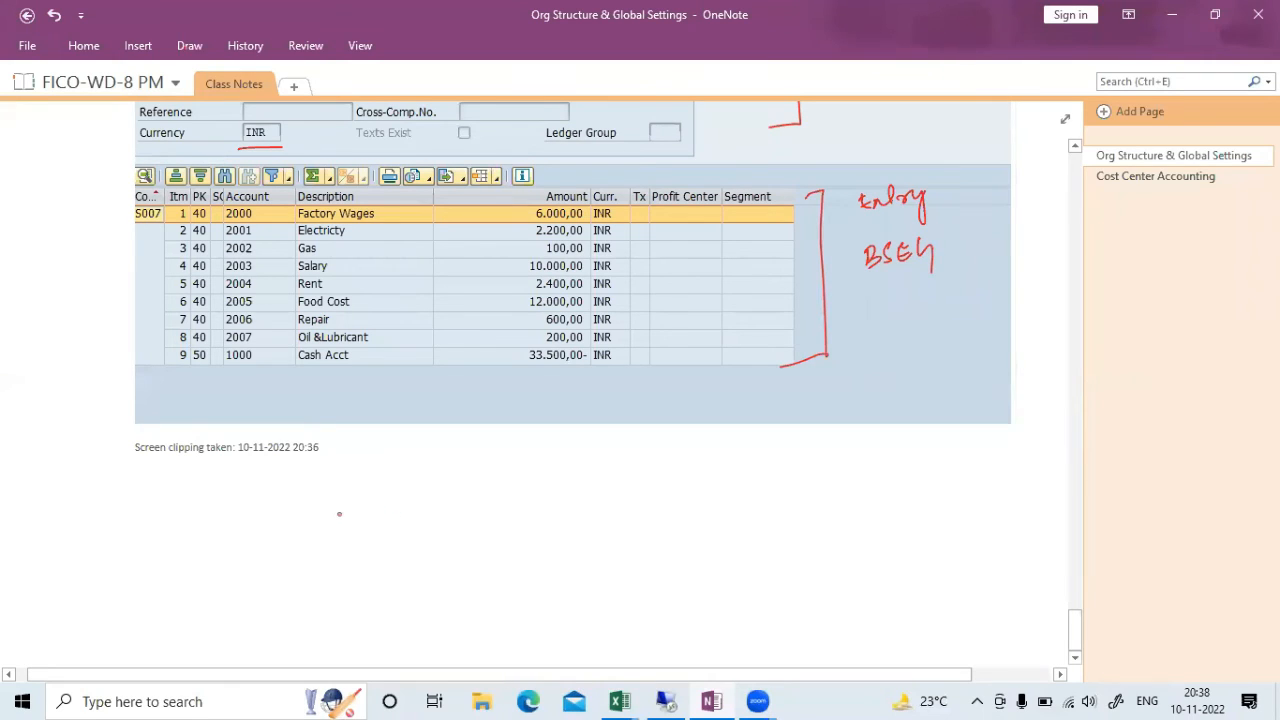
Handwrite 'FI – 10,000 – FI Table' in red below the clipping
left_click_drag(241, 493, 241, 517)
left_click_drag(256, 495, 255, 497)
left_click(272, 506)
left_click_drag(280, 500, 316, 505)
mouse_move(190, 500)
left_mouse_down()
mouse_move(176, 538)
mouse_move(184, 524)
left_mouse_up()
left_click_drag(192, 510, 196, 535)
left_click_drag(203, 511, 212, 510)
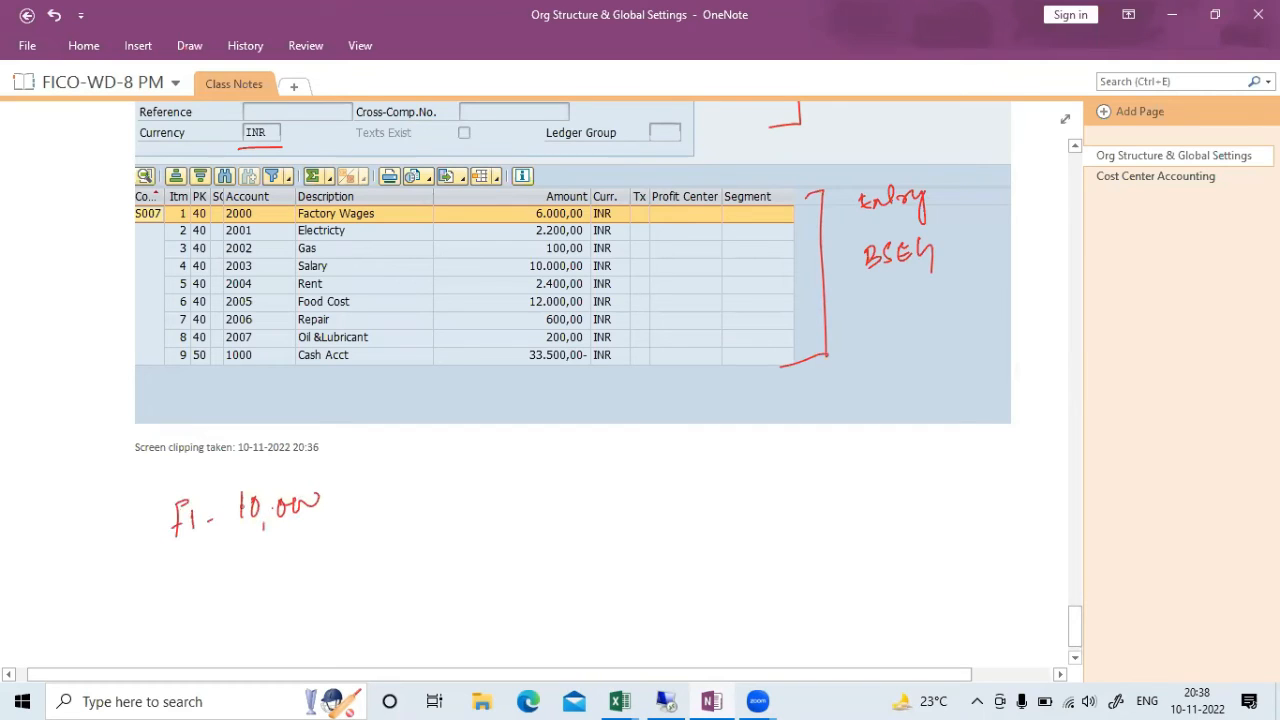
left_click_drag(374, 497, 409, 488)
left_click_drag(443, 481, 456, 478)
left_click_drag(446, 481, 441, 497)
left_click_drag(442, 489, 504, 470)
mouse_move(494, 472)
left_mouse_down()
mouse_move(490, 491)
mouse_move(585, 480)
left_mouse_up()
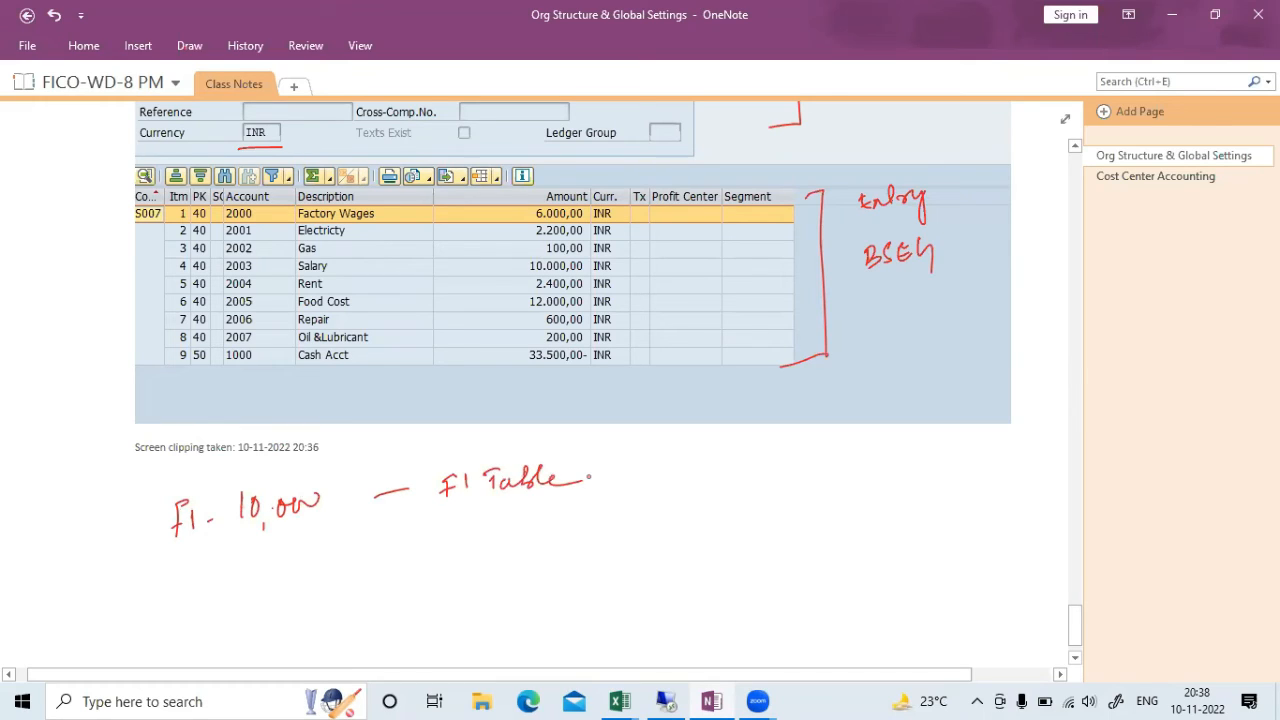
Write 'CO – 200 – CO Table · COEP' beneath it, then bring Excel's Book1 forward
mouse_move(190, 557)
left_mouse_down()
mouse_move(193, 568)
mouse_move(262, 568)
mouse_move(271, 555)
left_mouse_up()
left_click(226, 565)
mouse_move(282, 550)
left_mouse_down()
mouse_move(294, 563)
mouse_move(263, 562)
mouse_move(268, 578)
left_mouse_up()
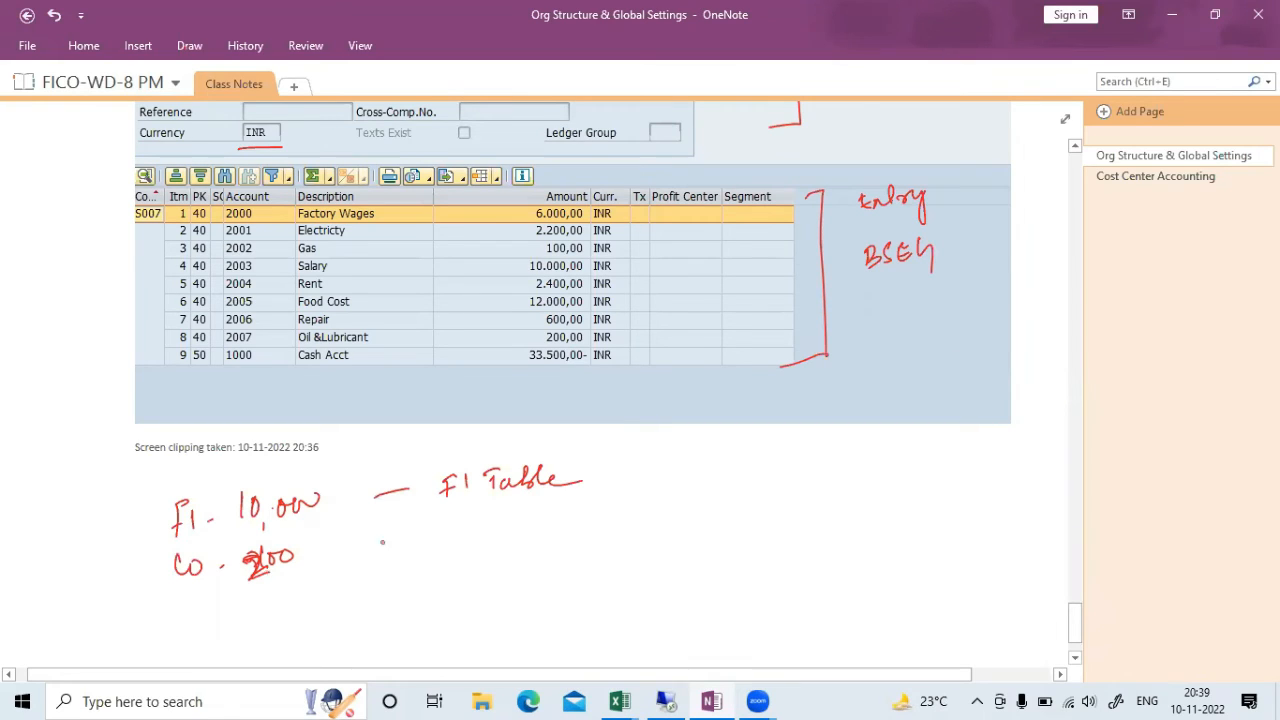
left_click_drag(369, 546, 381, 539)
left_click_drag(458, 520, 452, 538)
left_click_drag(468, 526, 522, 510)
mouse_move(512, 512)
left_mouse_down()
mouse_move(512, 538)
mouse_move(530, 532)
left_mouse_up()
mouse_move(530, 512)
left_mouse_down()
mouse_move(556, 530)
mouse_move(576, 524)
left_mouse_up()
left_click(612, 521)
mouse_move(660, 504)
left_mouse_down()
mouse_move(650, 518)
mouse_move(676, 514)
left_mouse_up()
left_click_drag(686, 504, 702, 508)
left_click_drag(688, 512, 708, 522)
left_click_drag(708, 502, 714, 514)
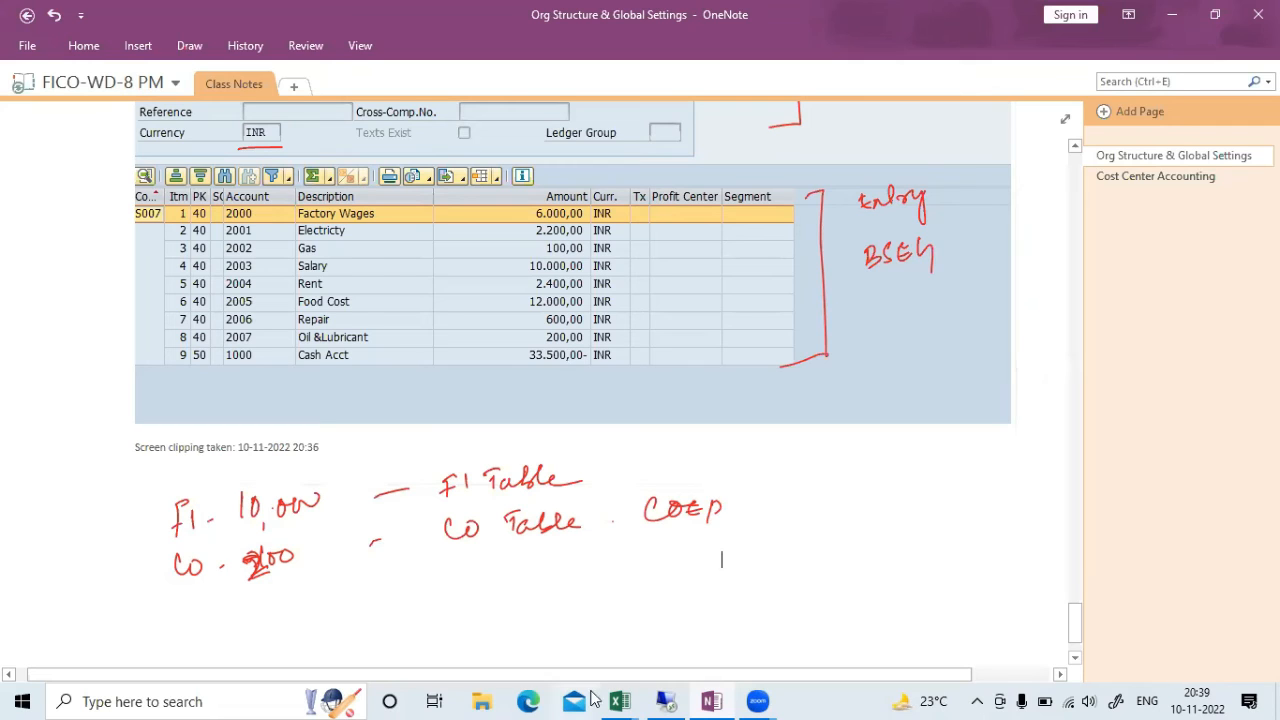
mouse_move(620, 701)
left_click(716, 615)
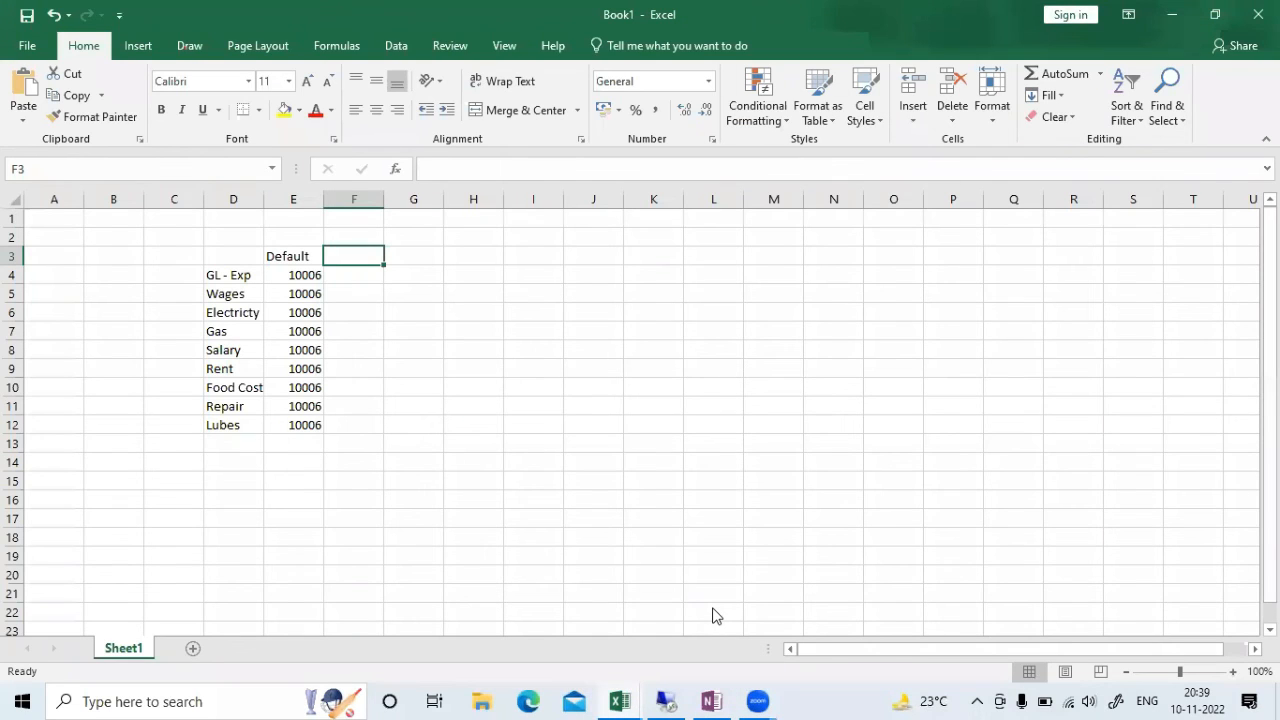
Glance at the S007-UAT test log, then return to SAP's document 10000 in full-screen remote desktop
left_click(486, 601)
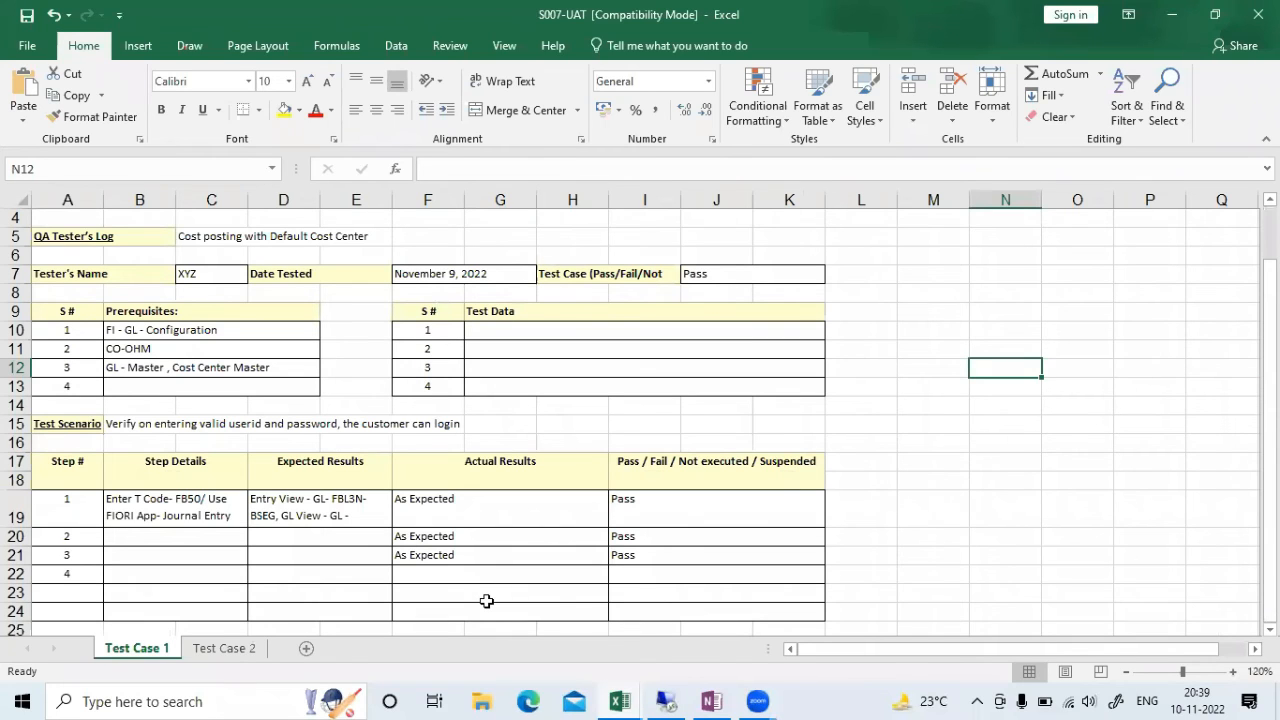
left_click(666, 701)
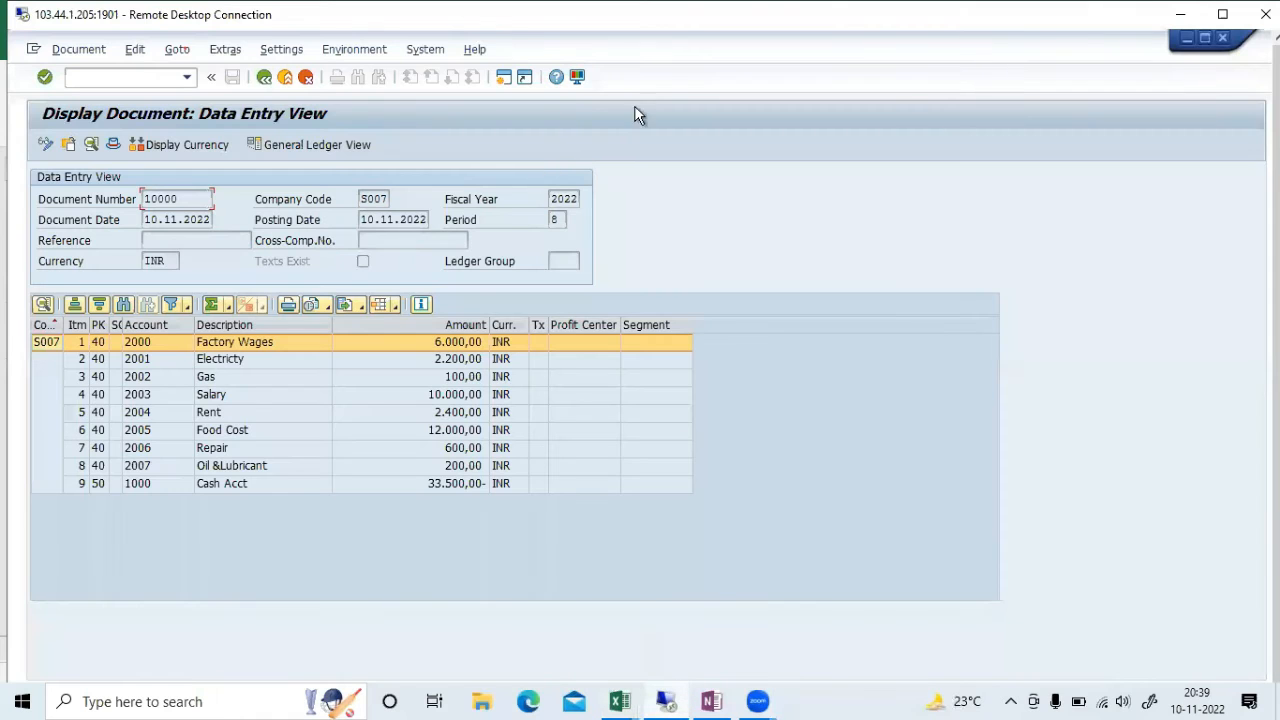
double_click(759, 21)
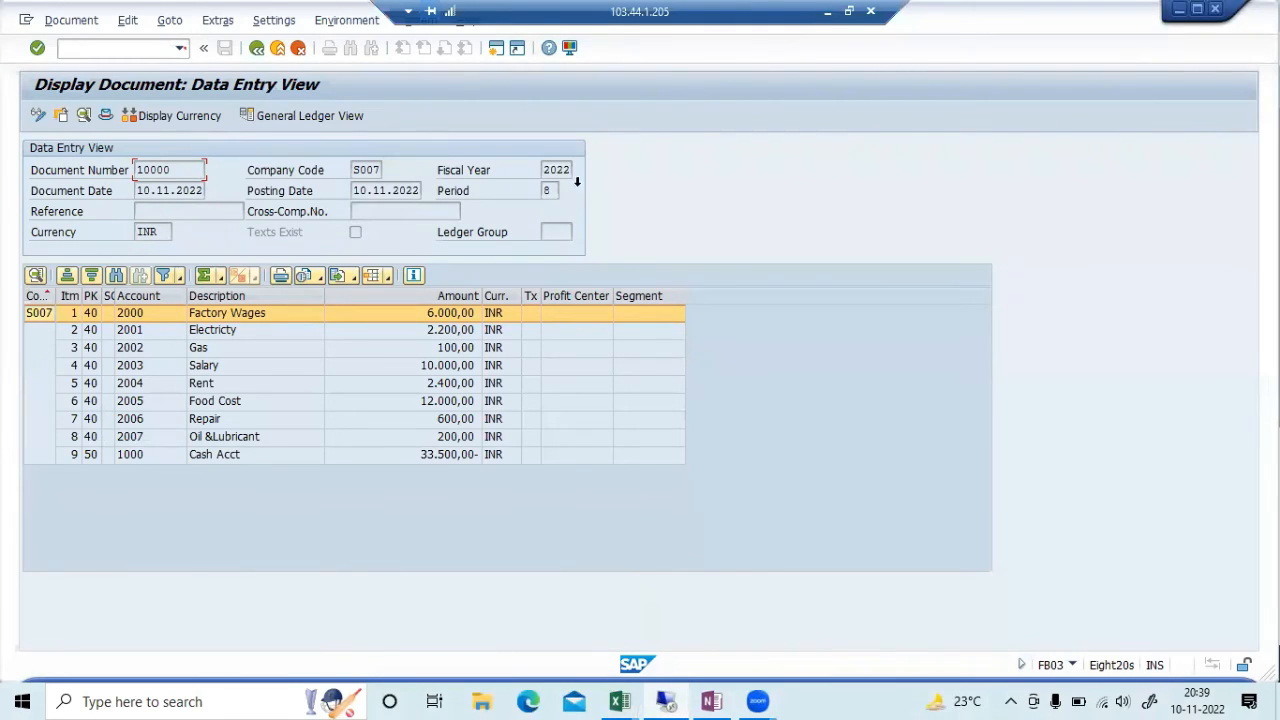
In a new session, run FBL3N line items for G/L account 2007
left_click(499, 50)
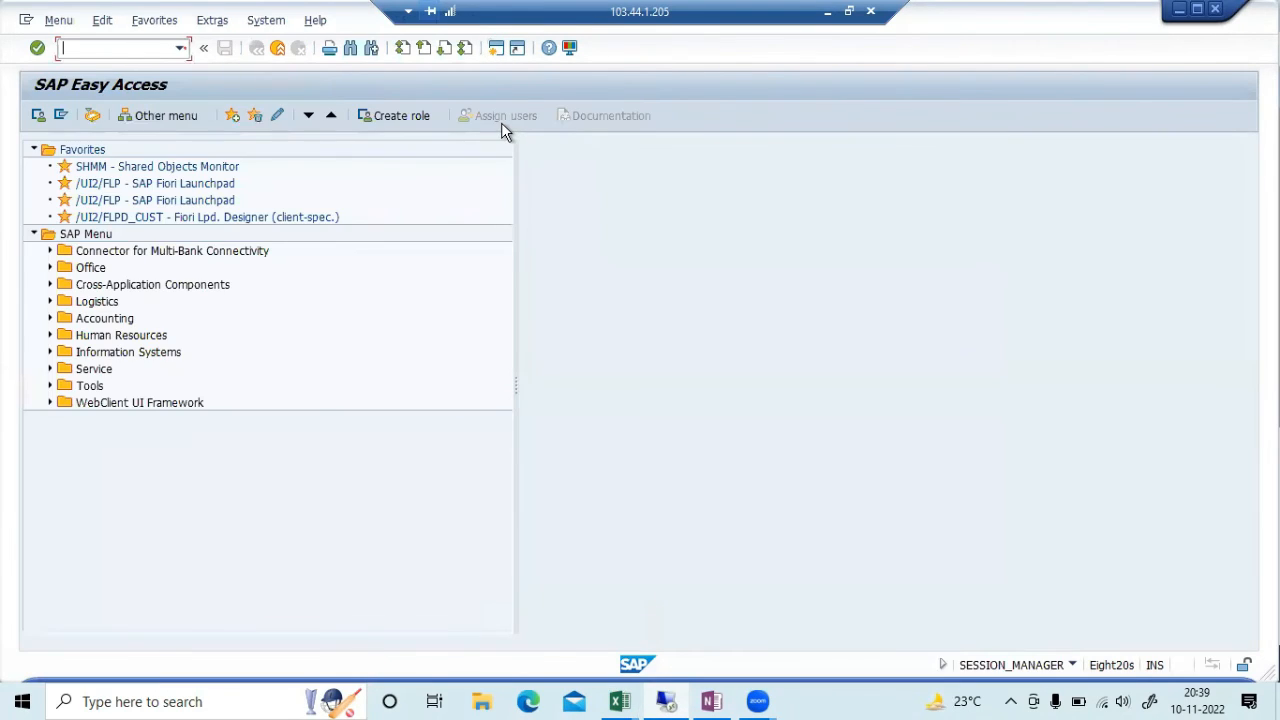
type("fbl3n")
key("Return")
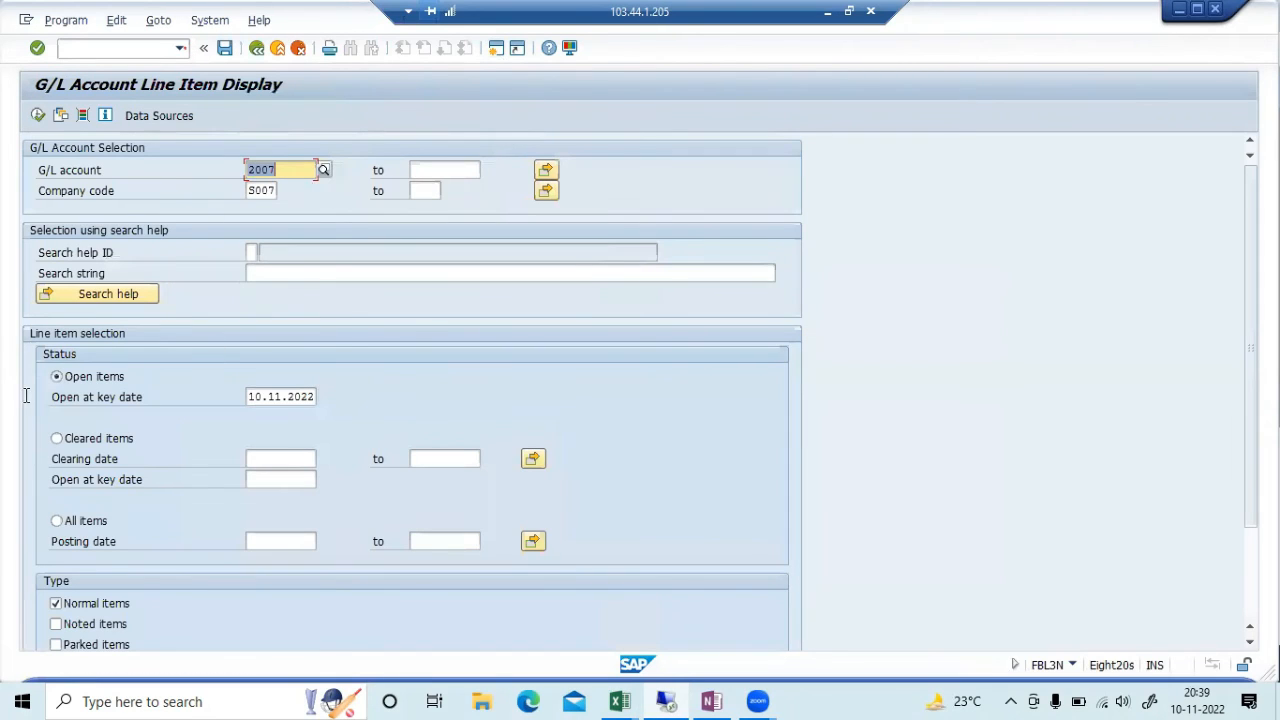
left_click(40, 116)
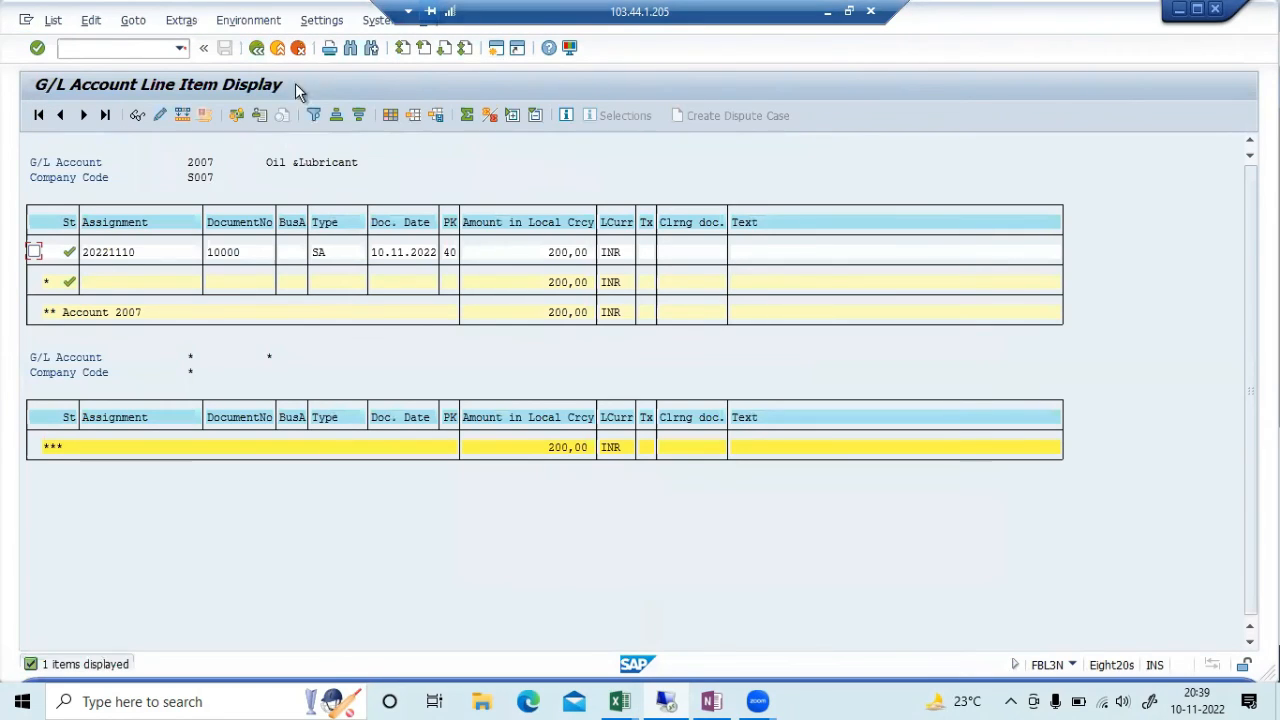
Rerun FBL3N with the account cleared to list line items for all S007 accounts
left_click(258, 51)
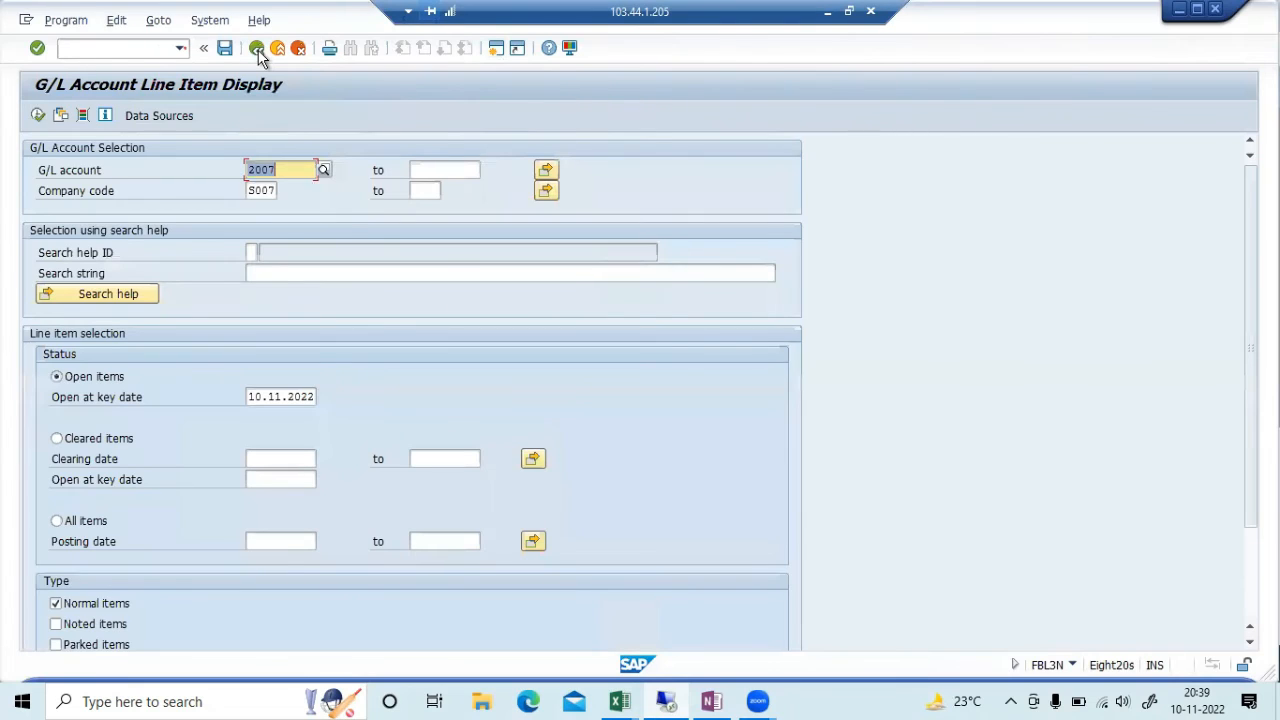
key("Delete")
left_click(38, 116)
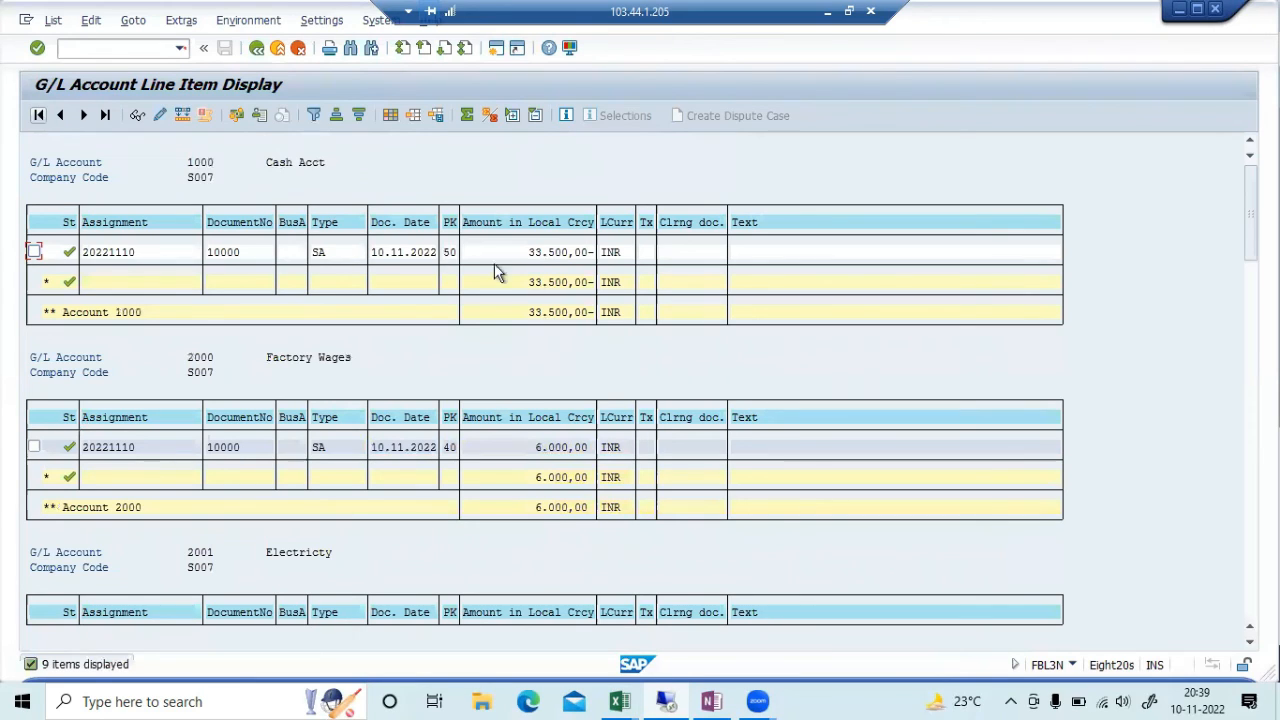
After hitting the session limit, open the FAGLL03 G/L view line-item report for S007
left_click(496, 48)
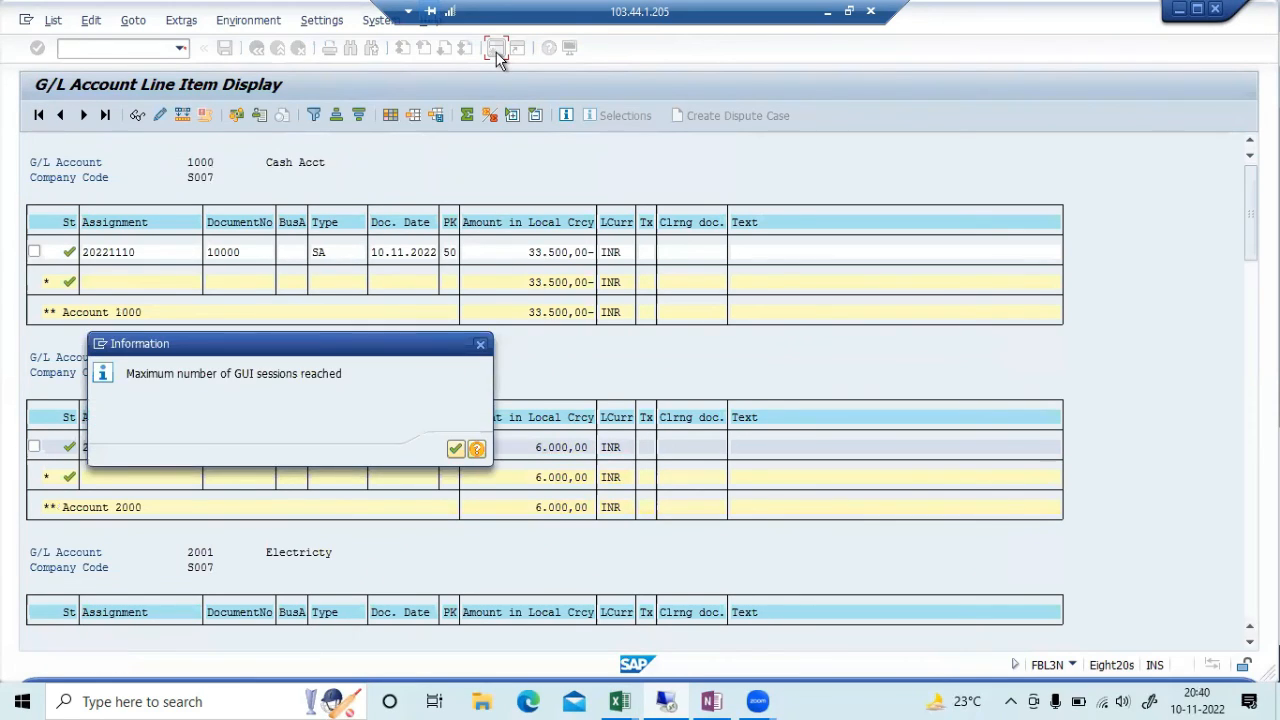
key("Return")
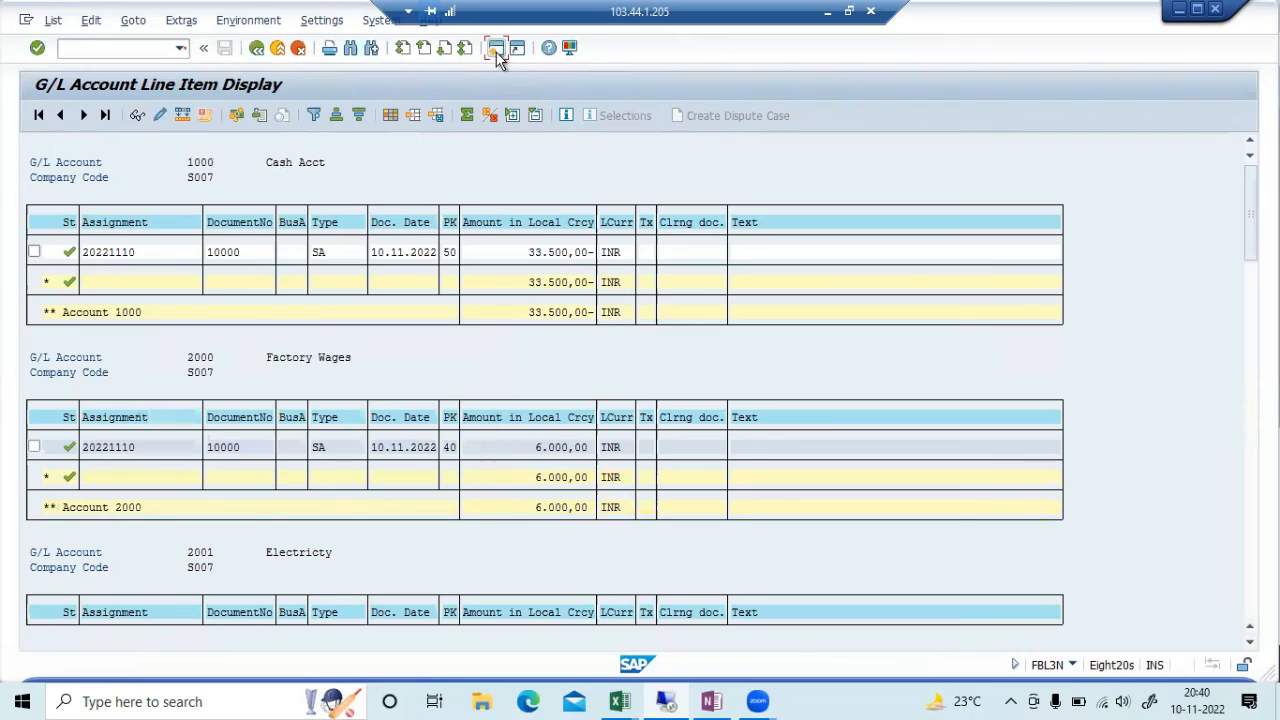
left_click(684, 698)
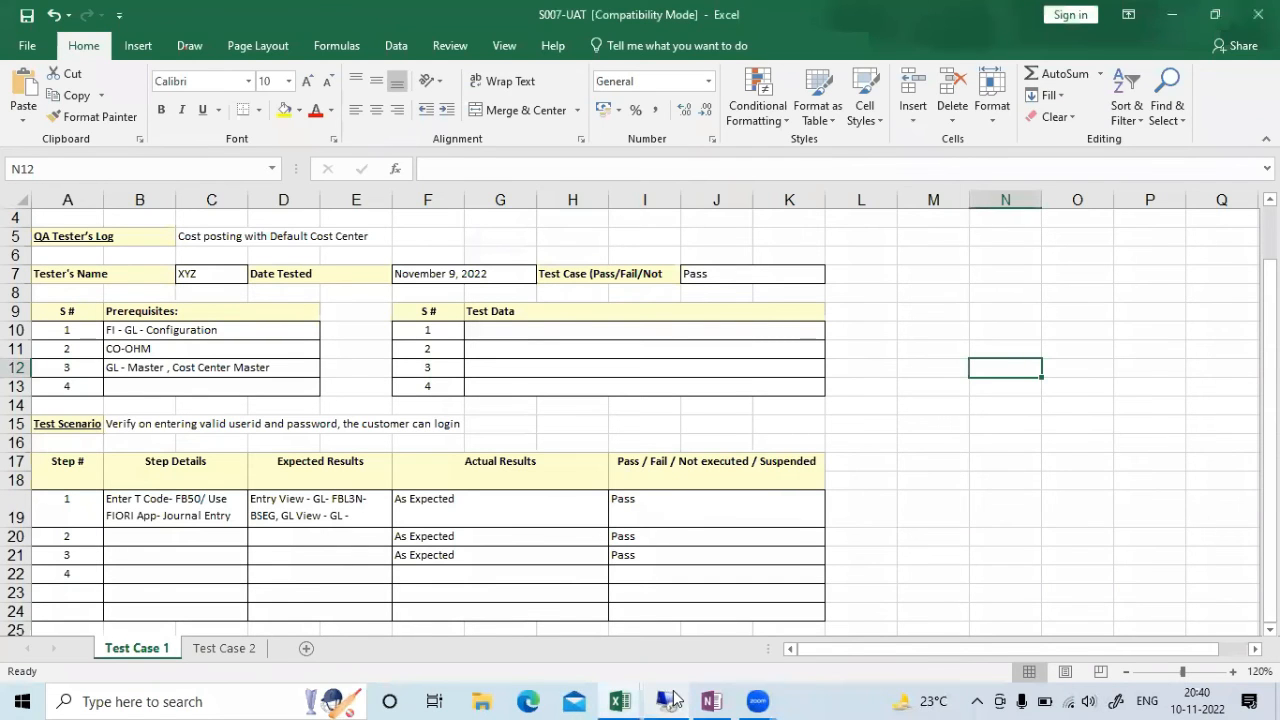
key("alt+Tab")
key("alt+Tab")
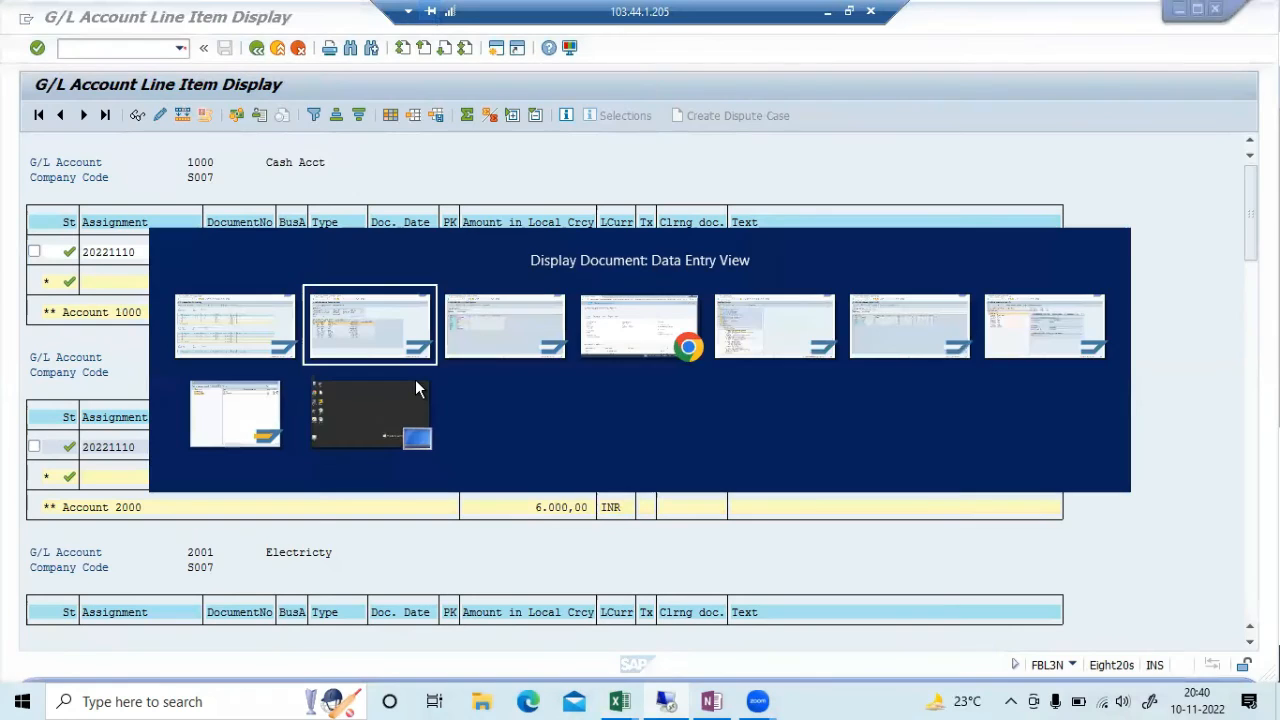
type("/")
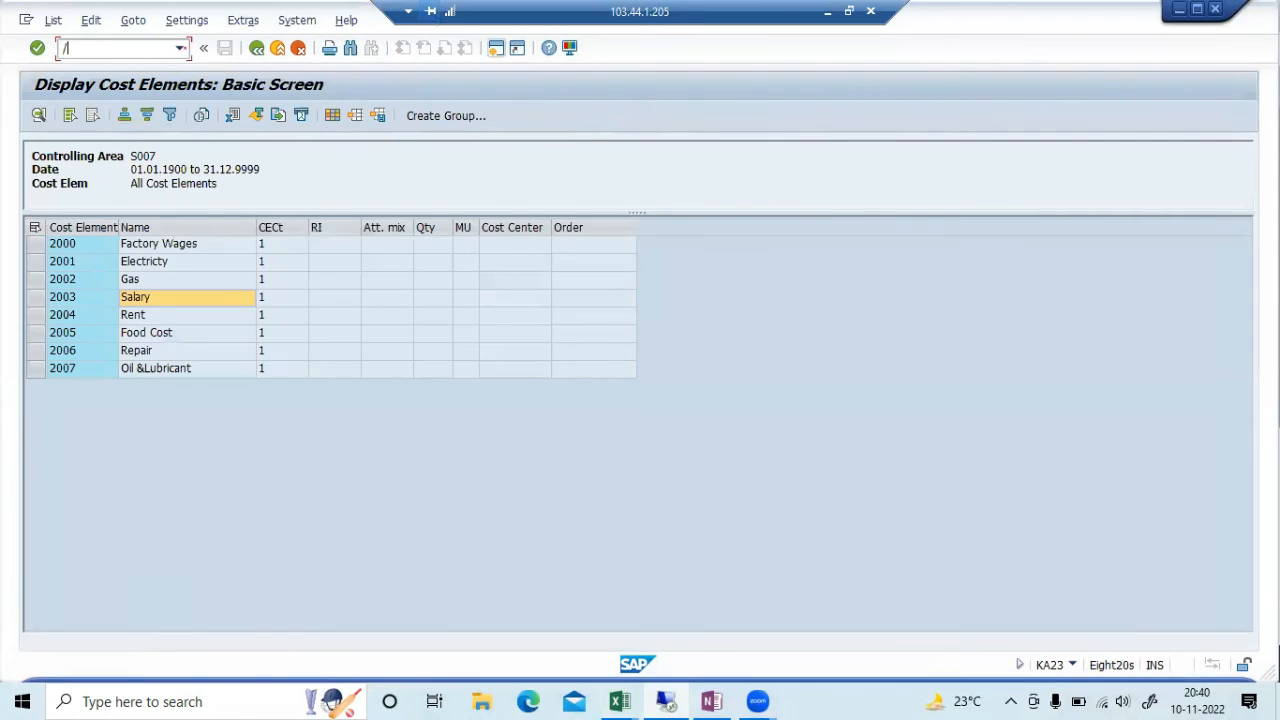
type("nfagll03")
key("Return")
Run FAGLL03 for All Items without a G/L account, listing 9 items in INR, USD and GBP
key("Delete")
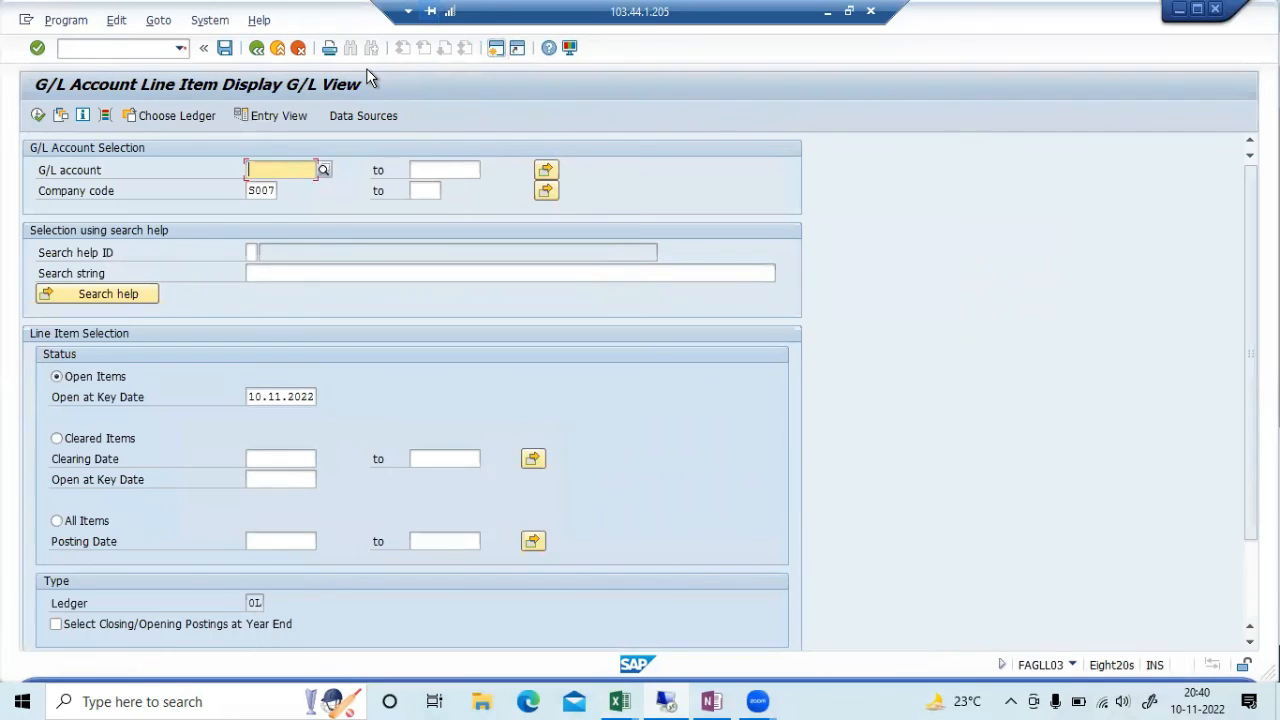
left_click(78, 518)
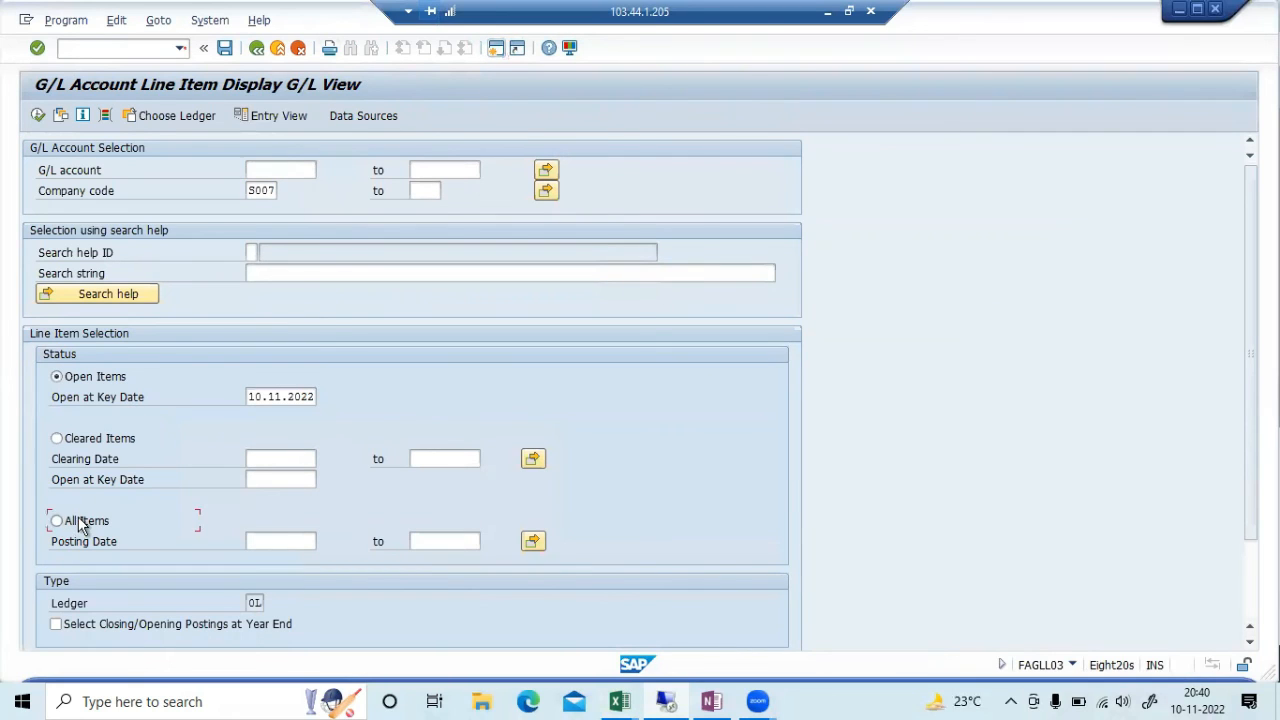
left_click(38, 116)
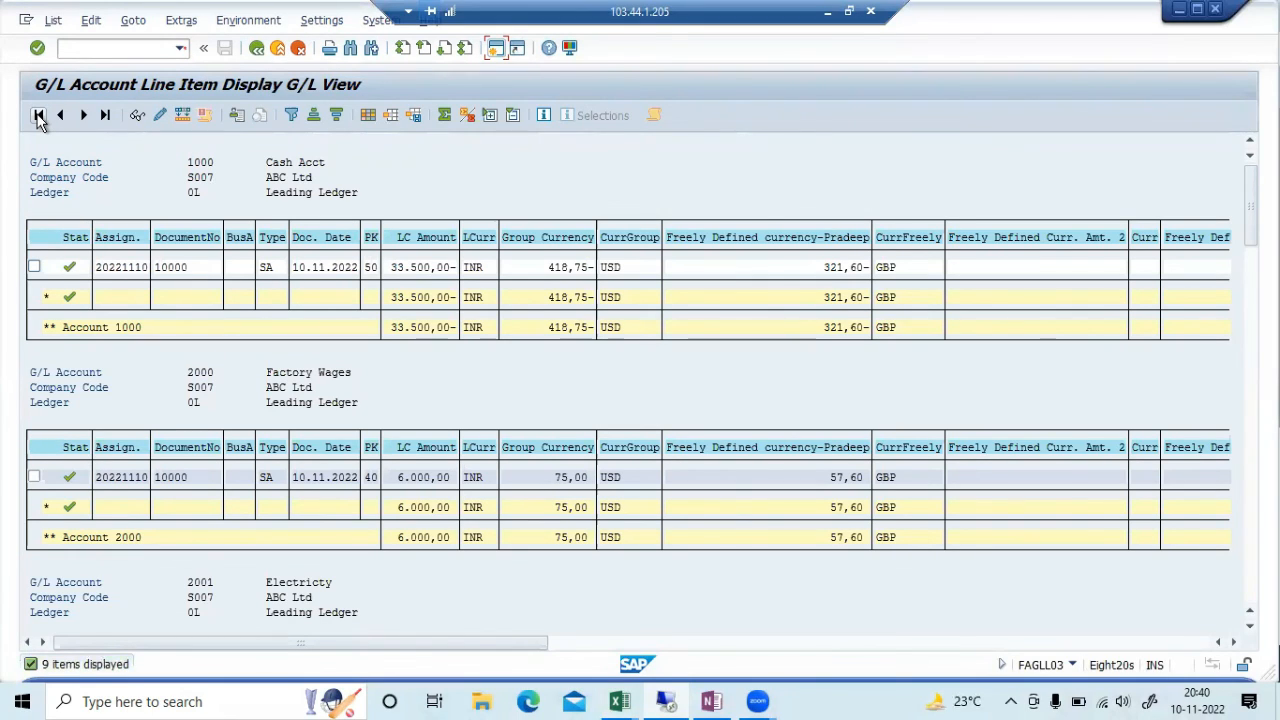
left_click(448, 379)
scroll(448, 379, "down", 1)
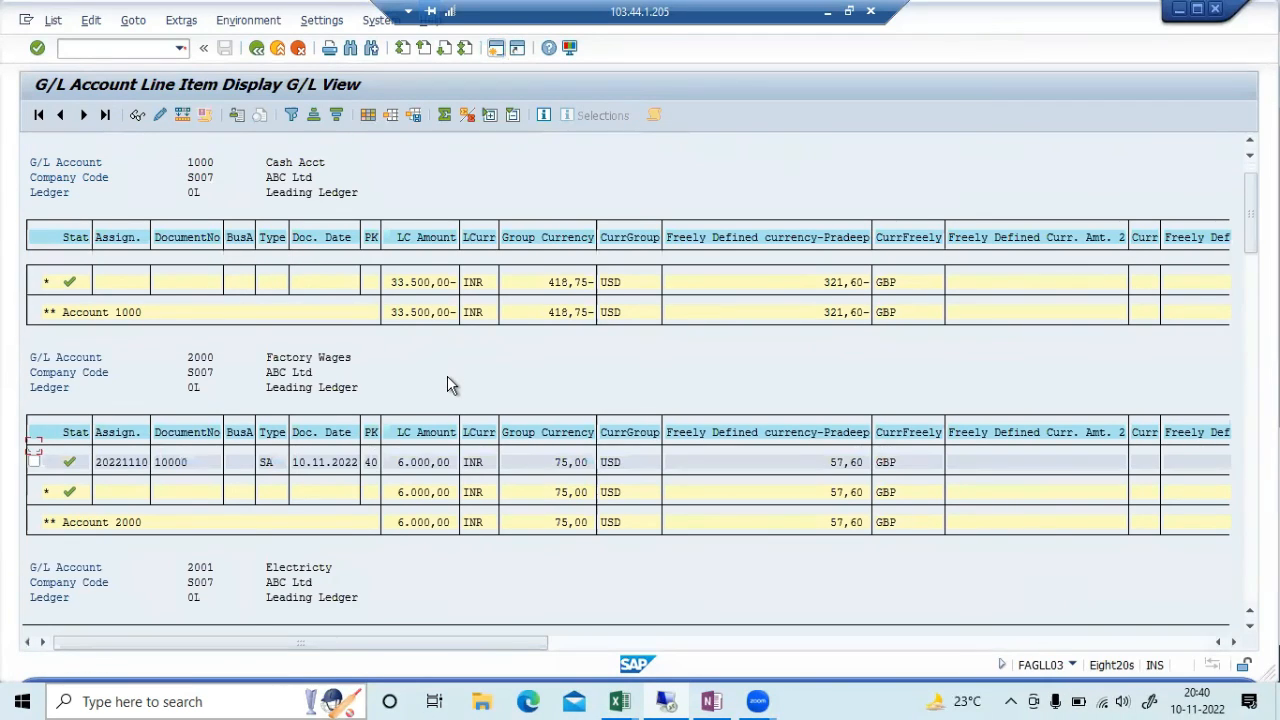
scroll(448, 379, "up", 1)
scroll(448, 384, "down", 2)
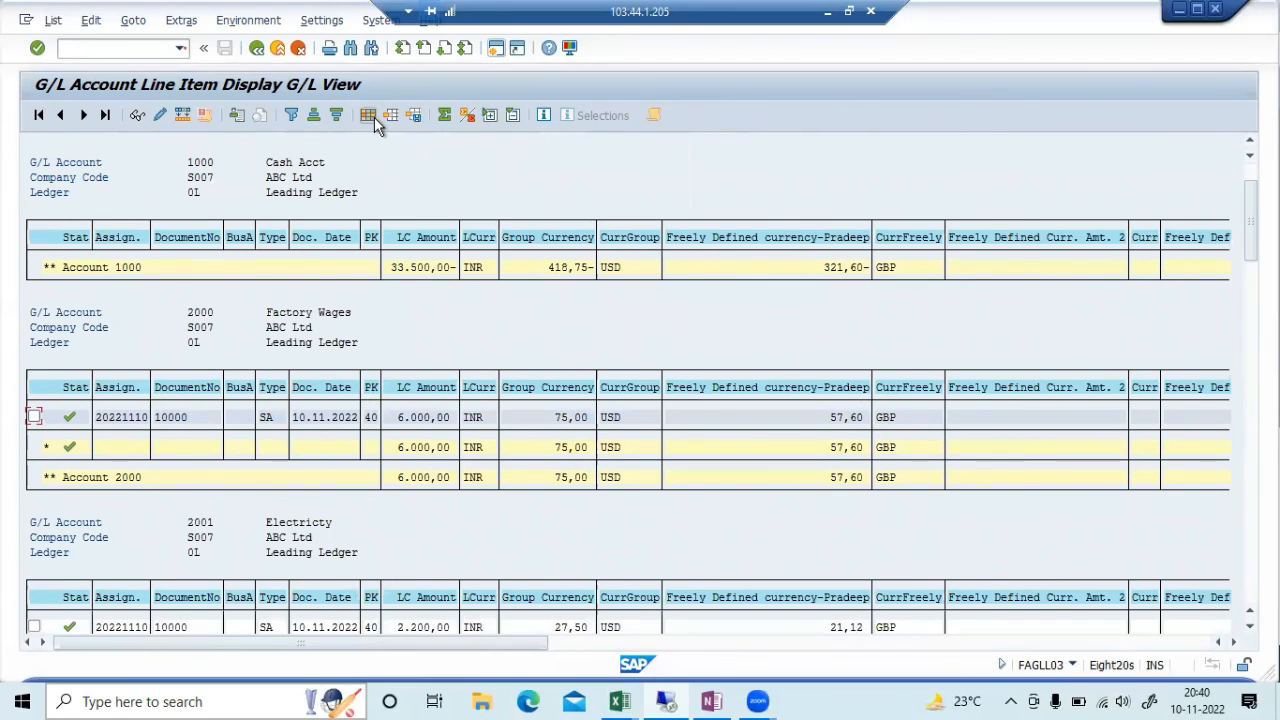
key("alt+Tab")
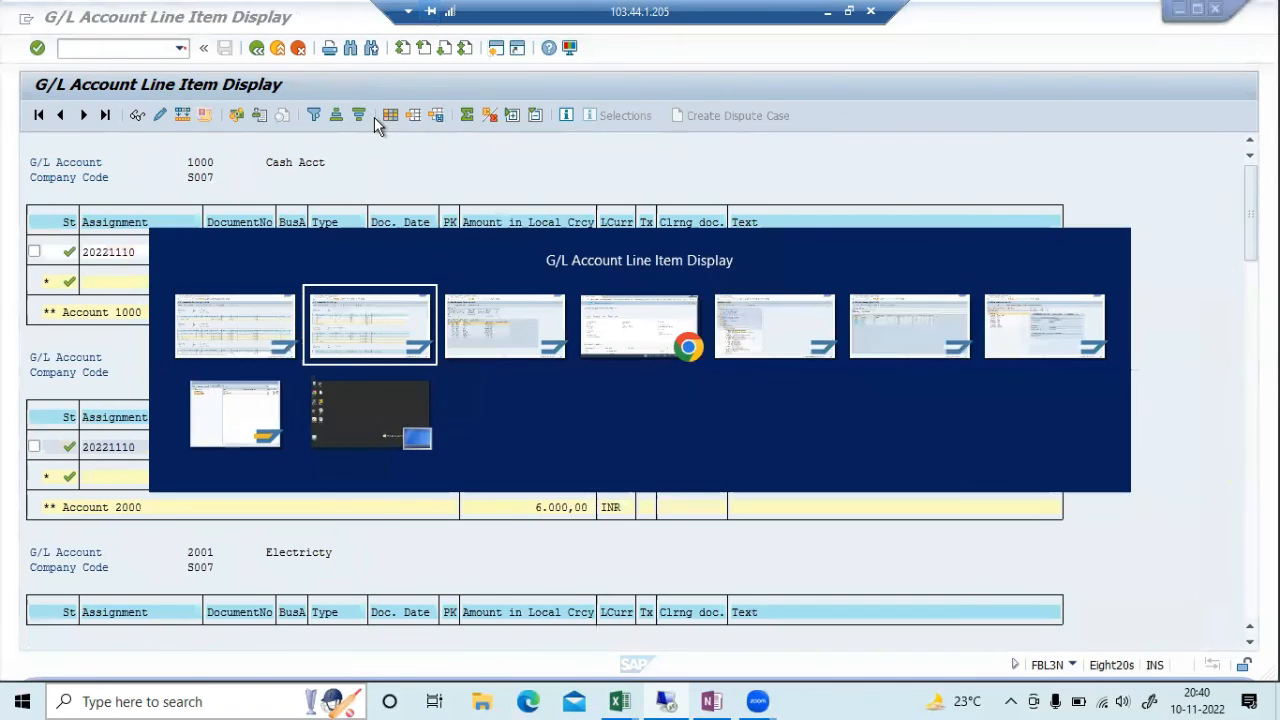
Leave the Business Workplace for SAP Easy Access and collapse the Financial Accounting folders
key("alt+Tab")
key("alt+Tab")
key("alt+Tab")
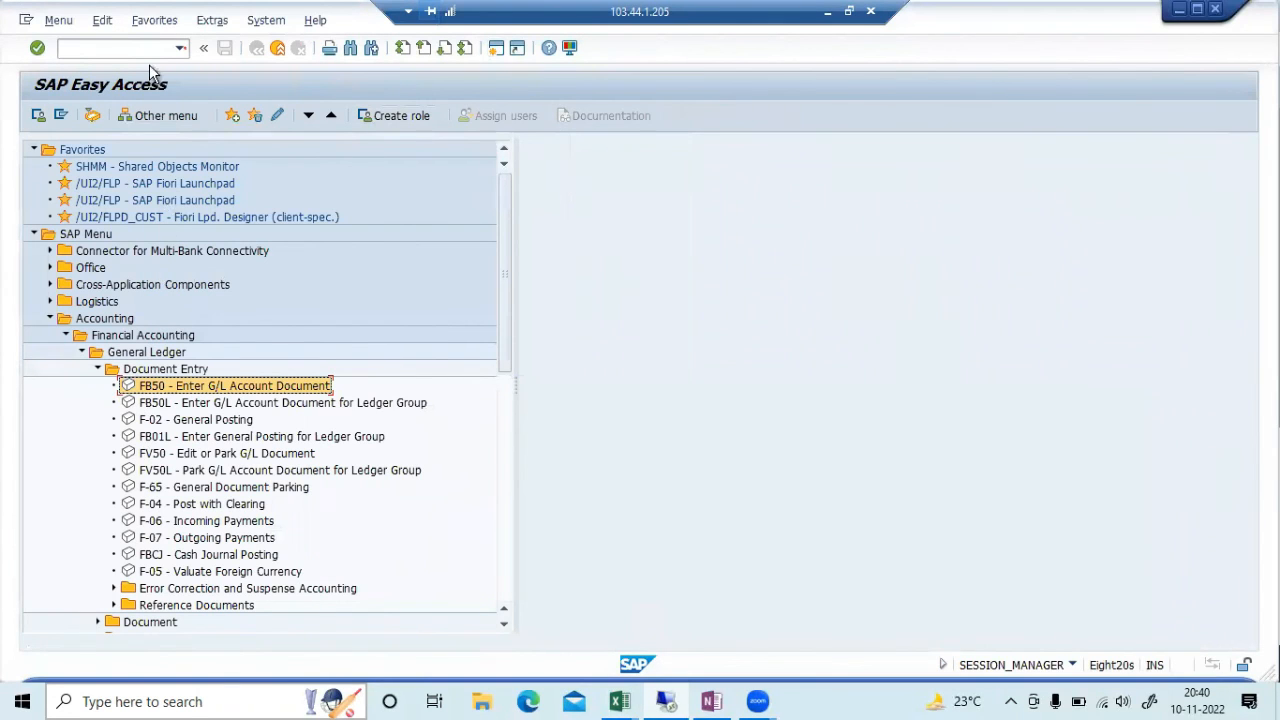
left_click(90, 116)
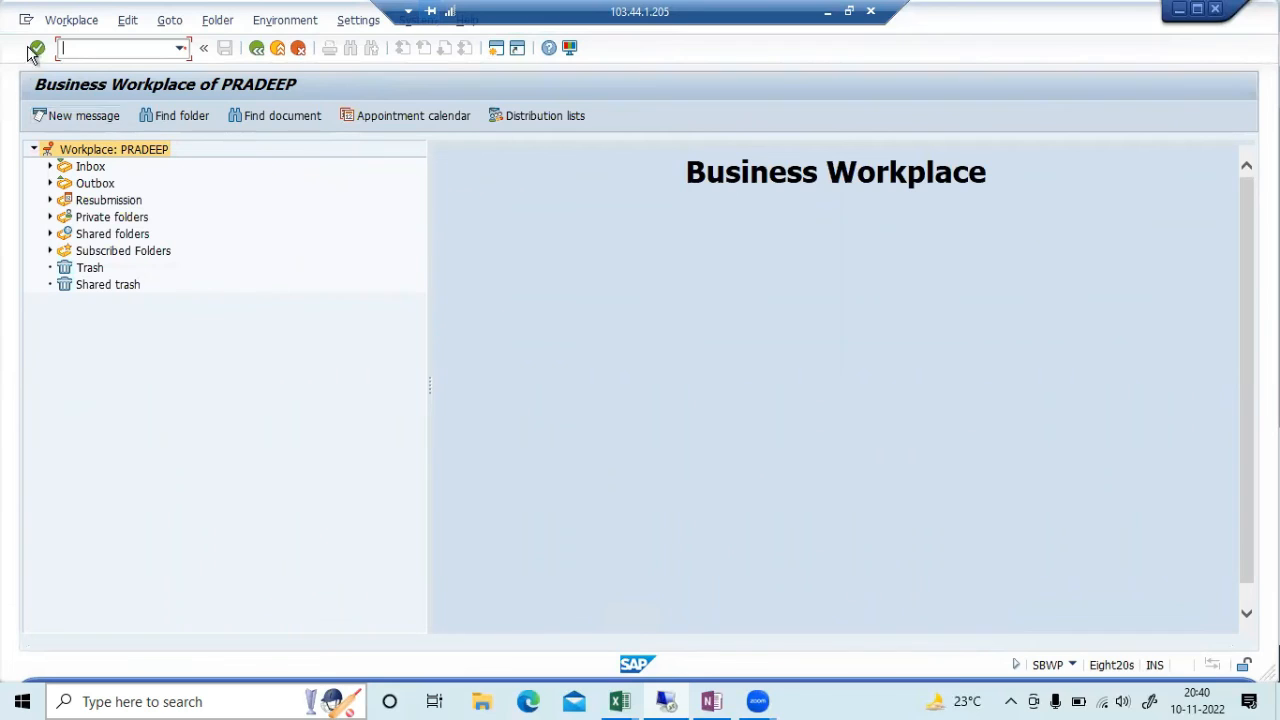
left_click(256, 48)
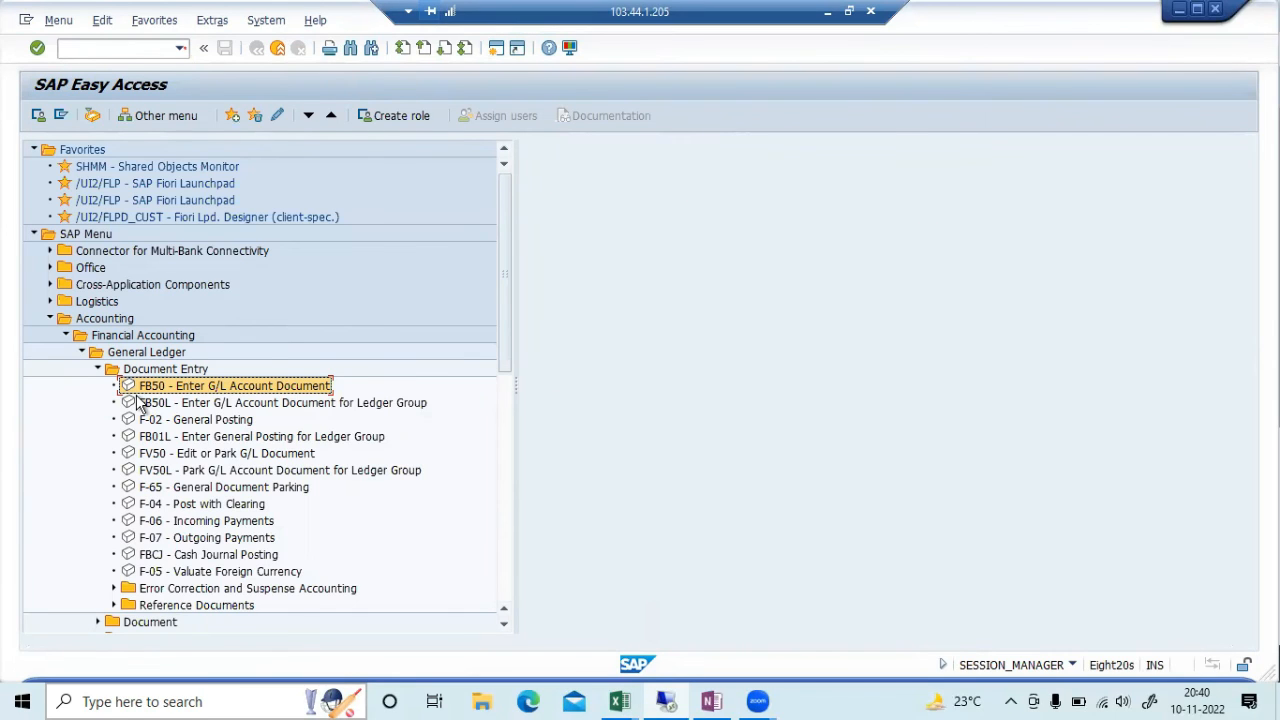
left_click(82, 352)
left_click(82, 352)
left_click(81, 352)
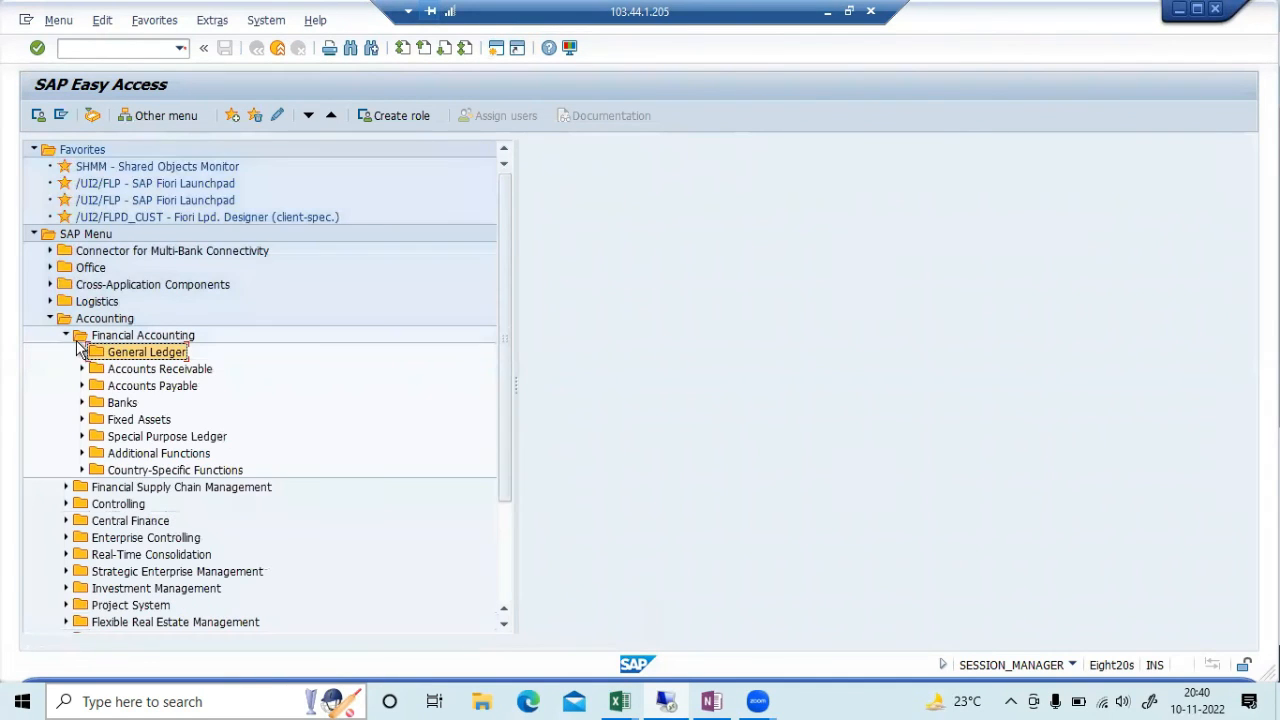
left_click(68, 334)
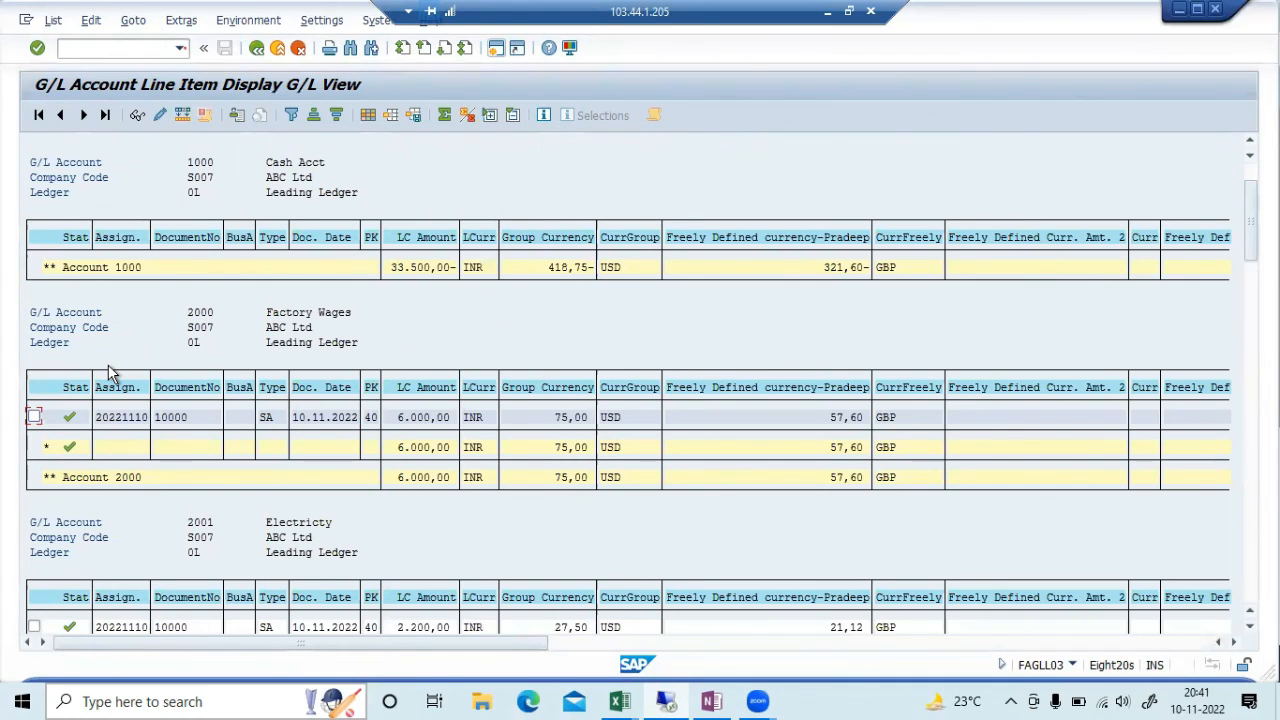
Drill through Controlling > Cost Center Accounting > Information System > Reports > Line Items and launch KSB1
key("alt+Tab")
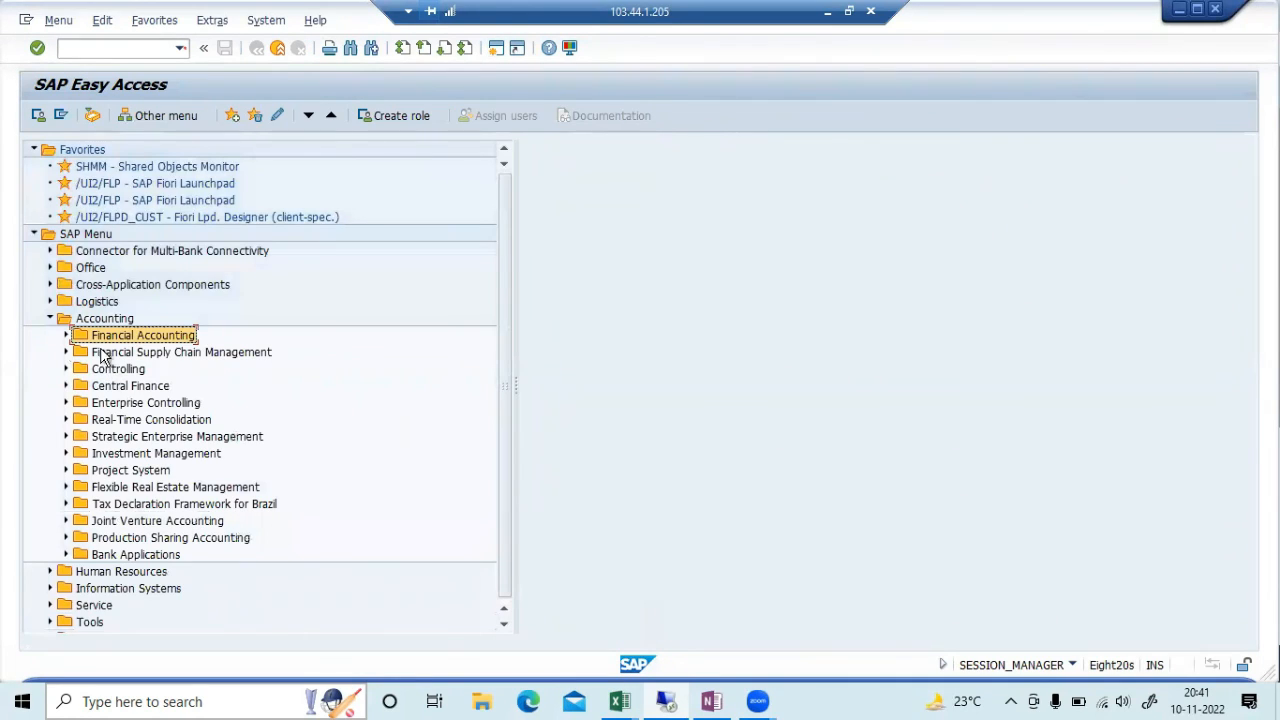
left_click(66, 369)
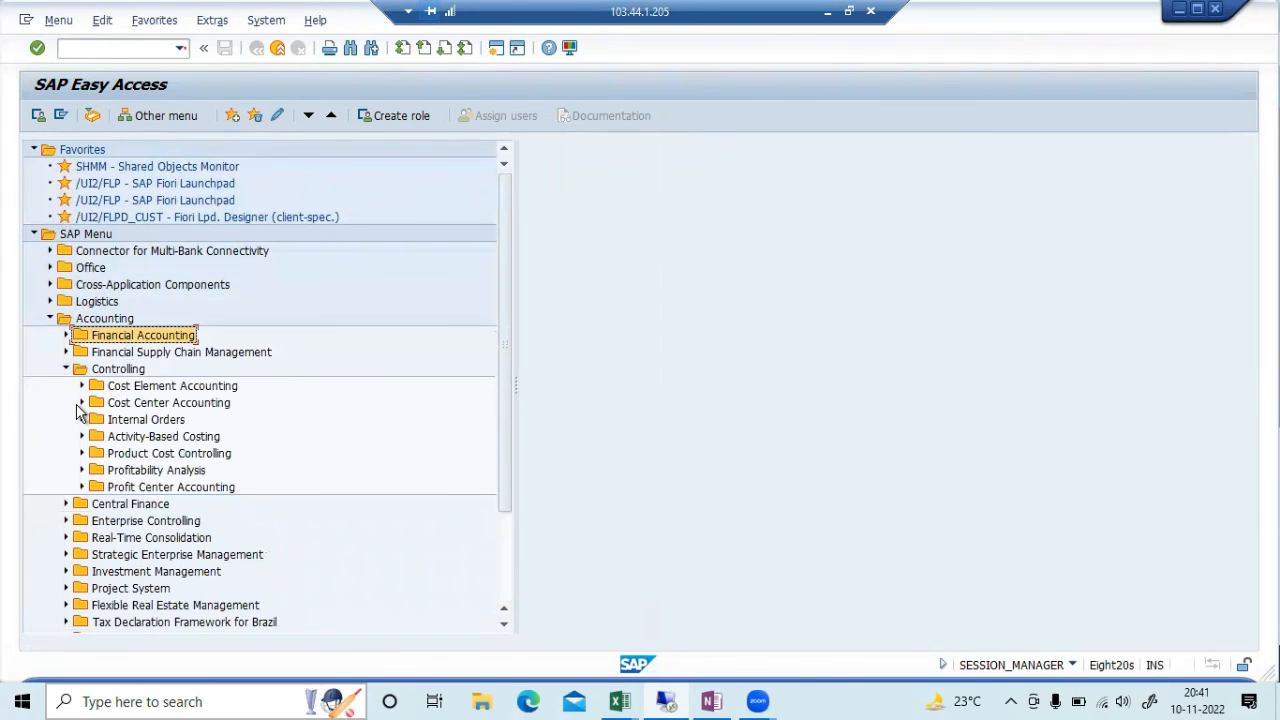
left_click(82, 402)
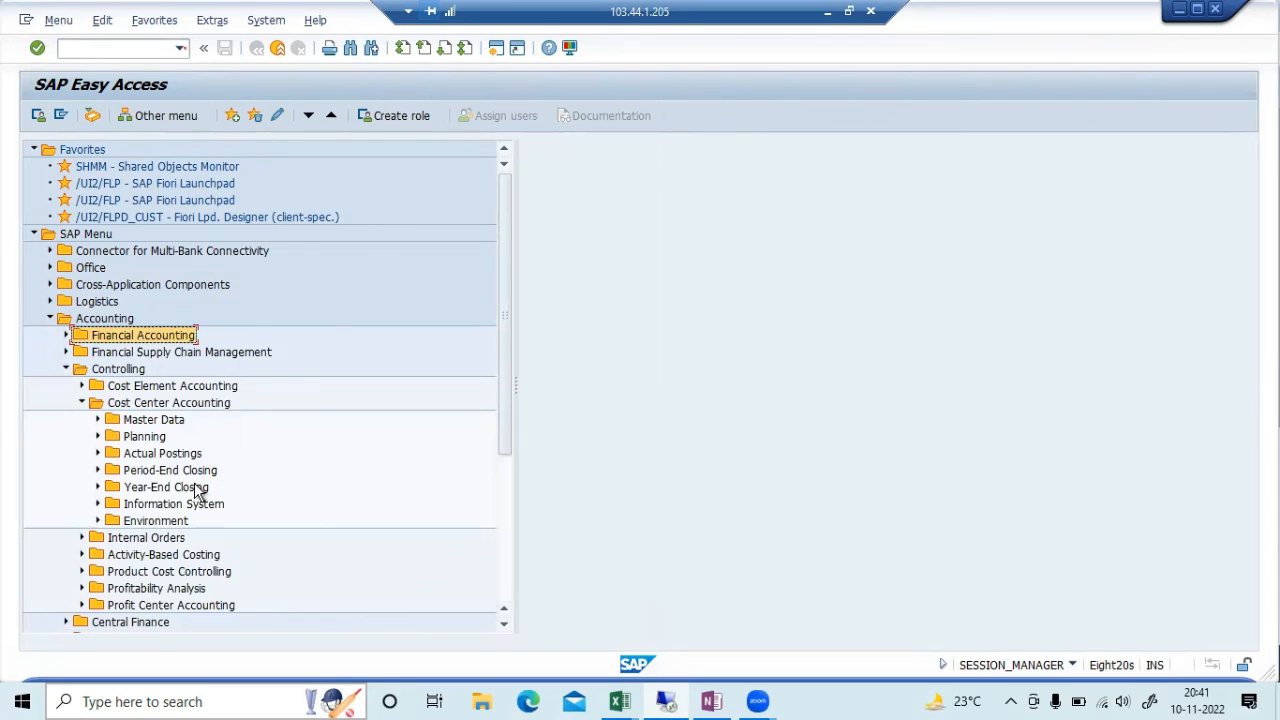
left_click(97, 504)
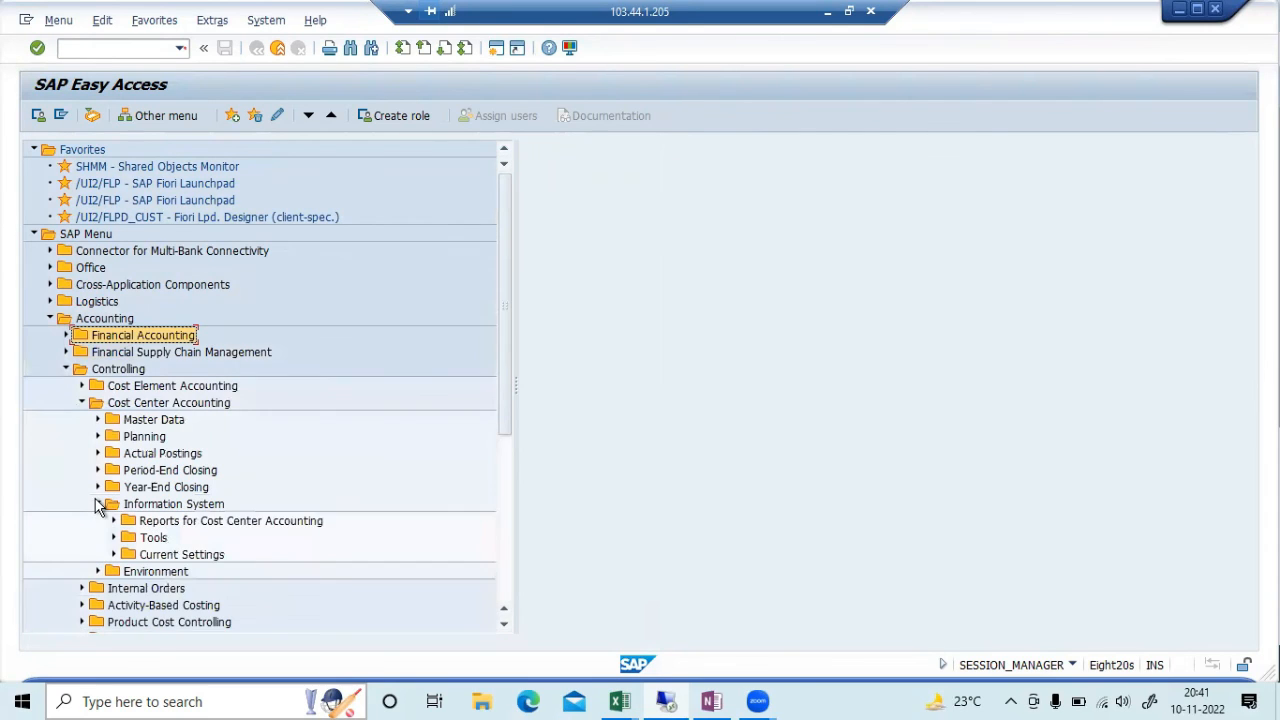
scroll(95, 503, "down", 2)
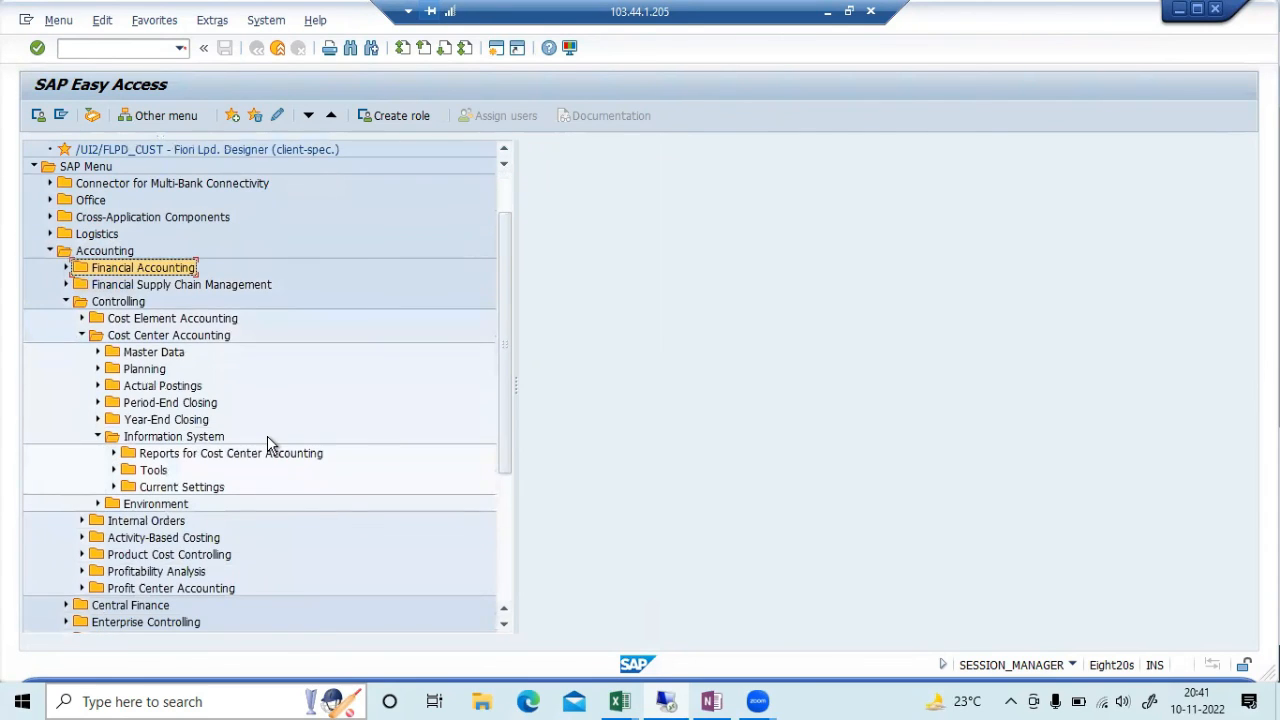
left_click(114, 454)
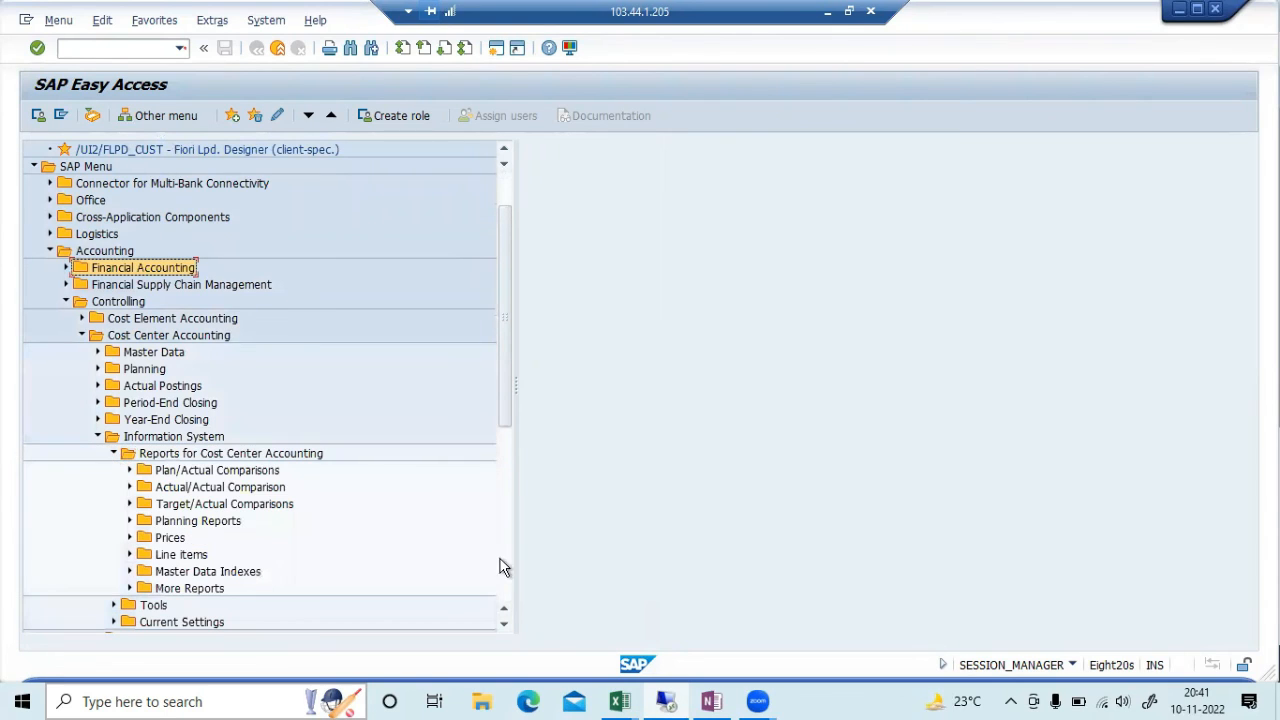
left_click(130, 555)
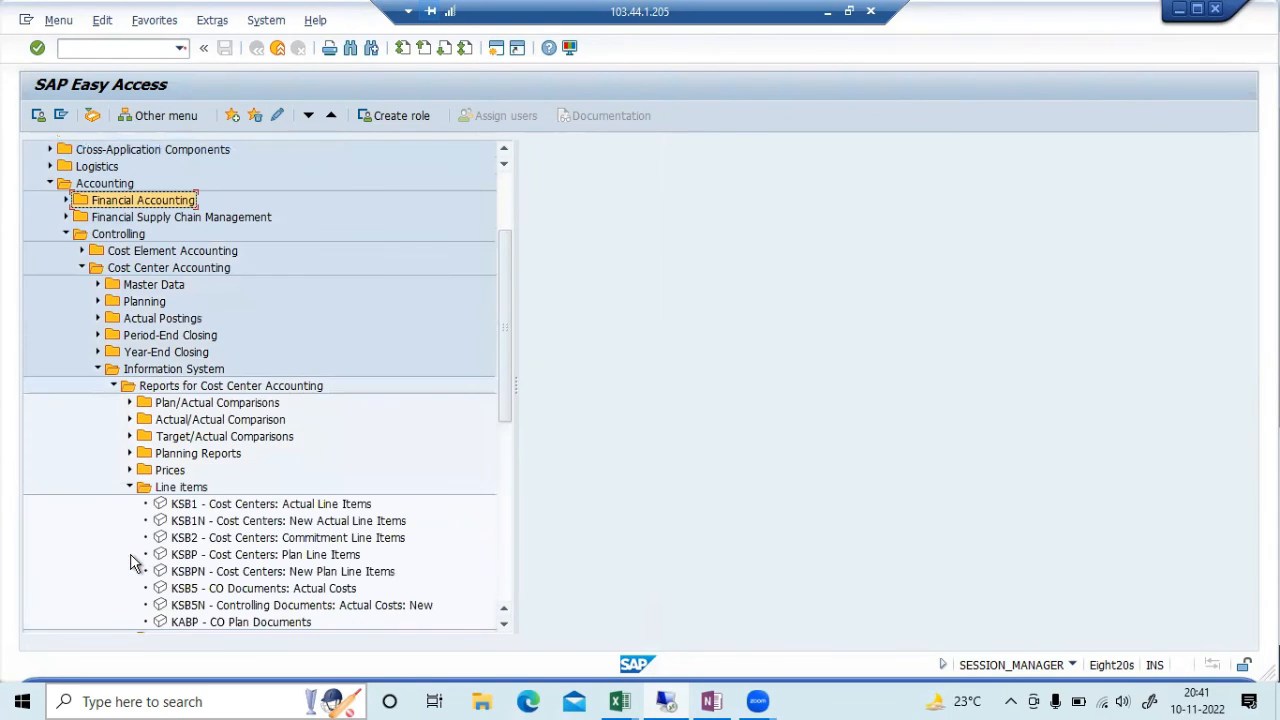
left_click(287, 507)
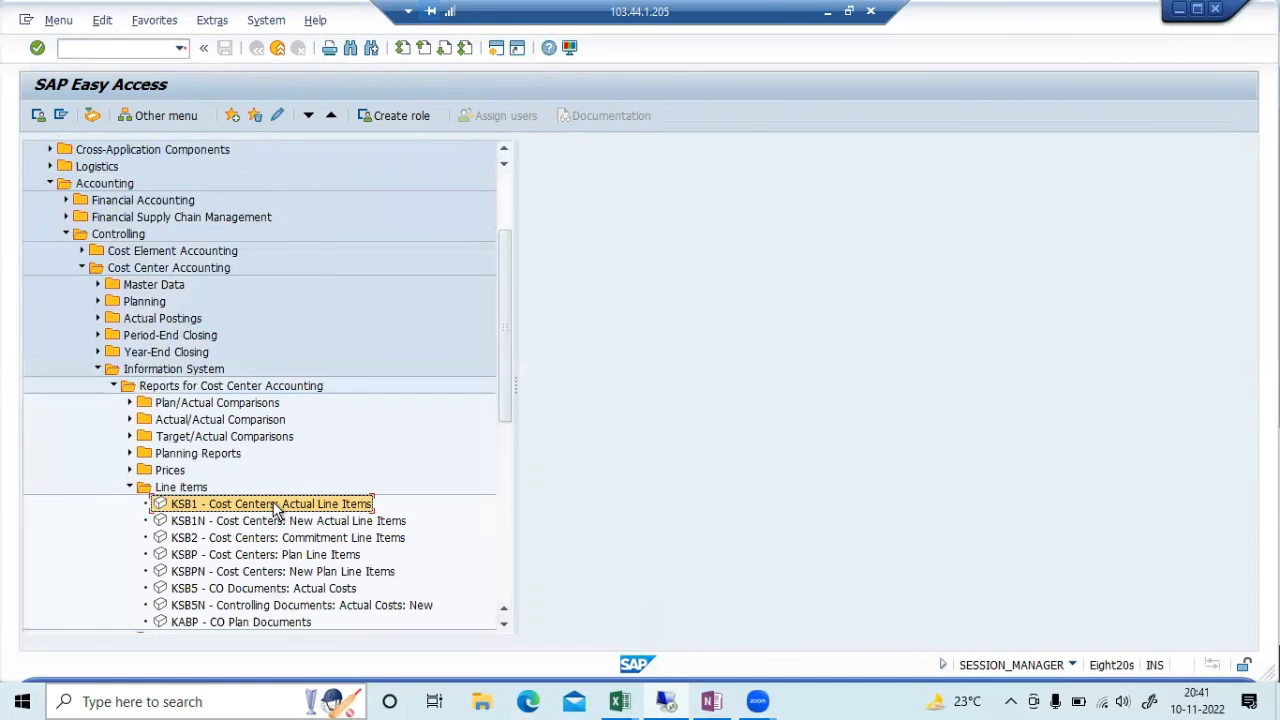
double_click(276, 506)
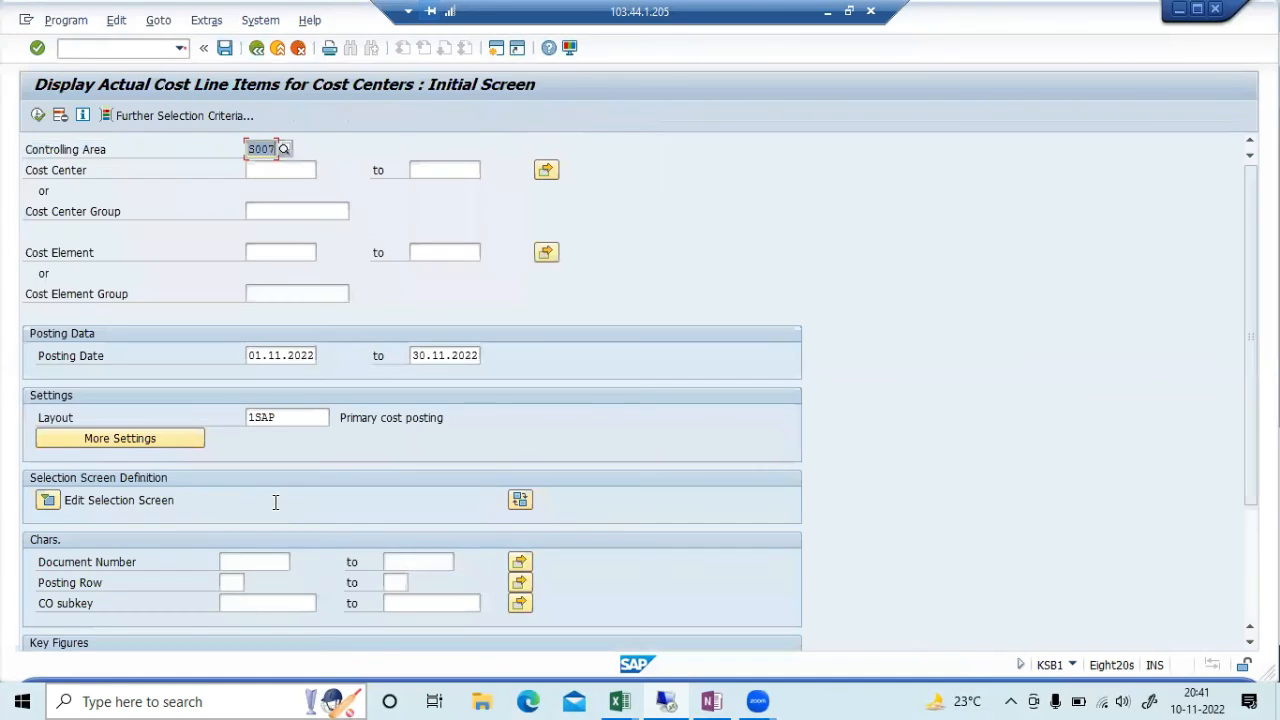
Look up cost center 10006, clear the field, and execute KSB1 past the warning to list the 418,75 total
left_click(279, 172)
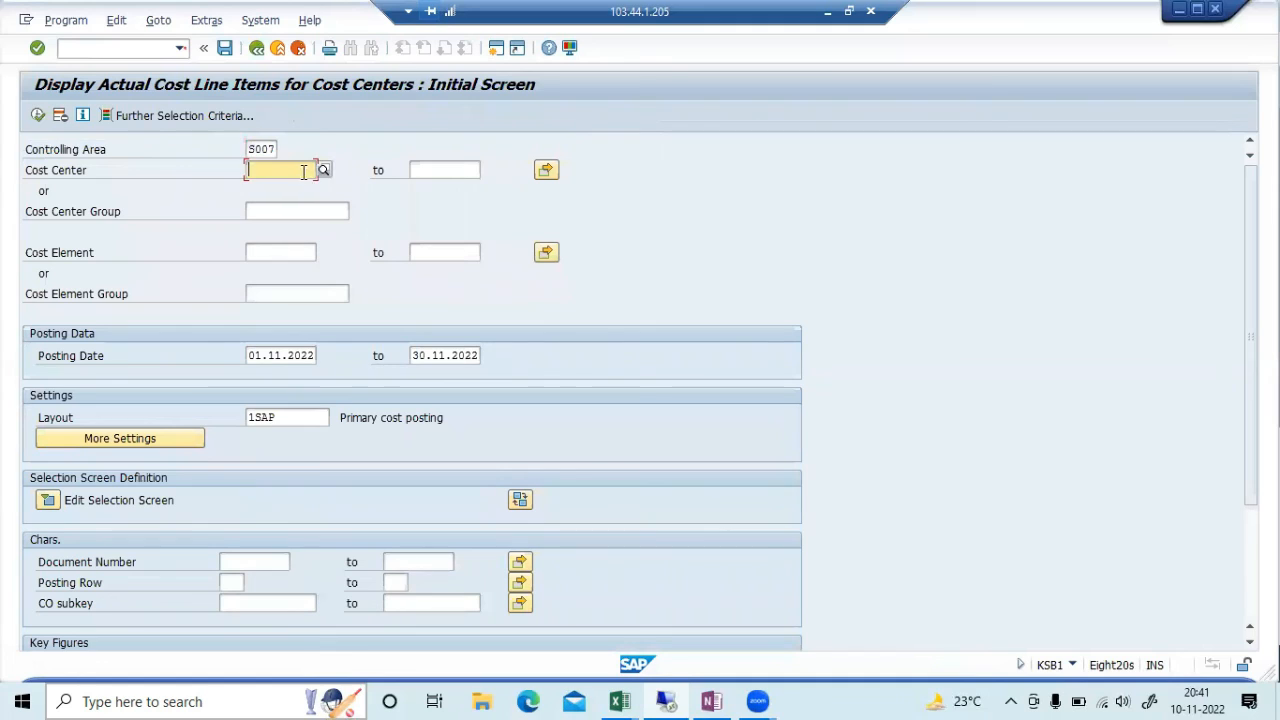
key("F4")
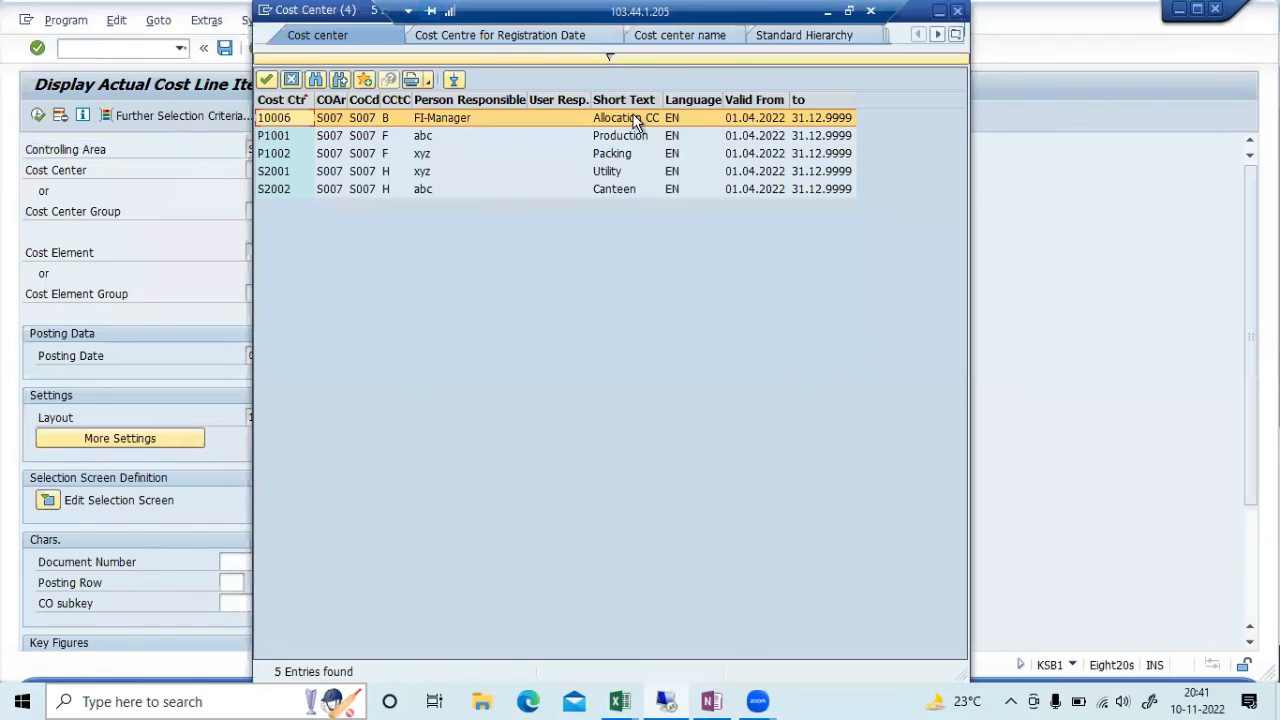
double_click(636, 119)
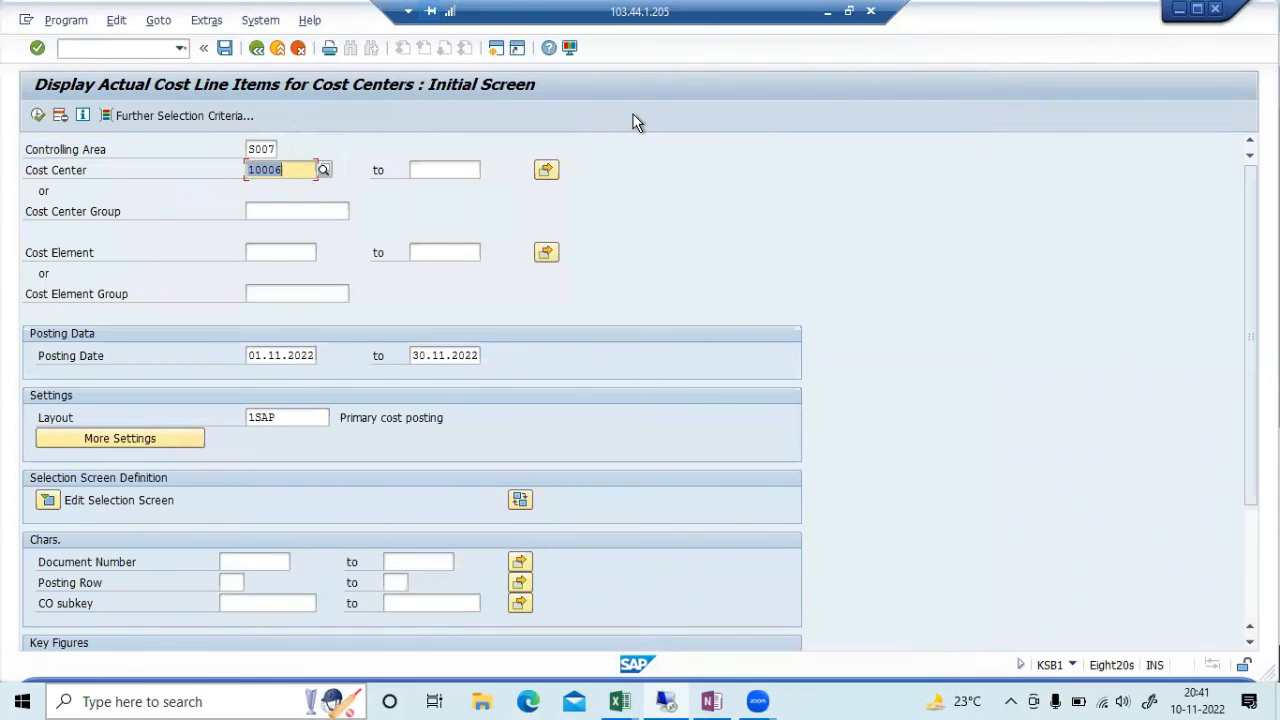
key("BackSpace")
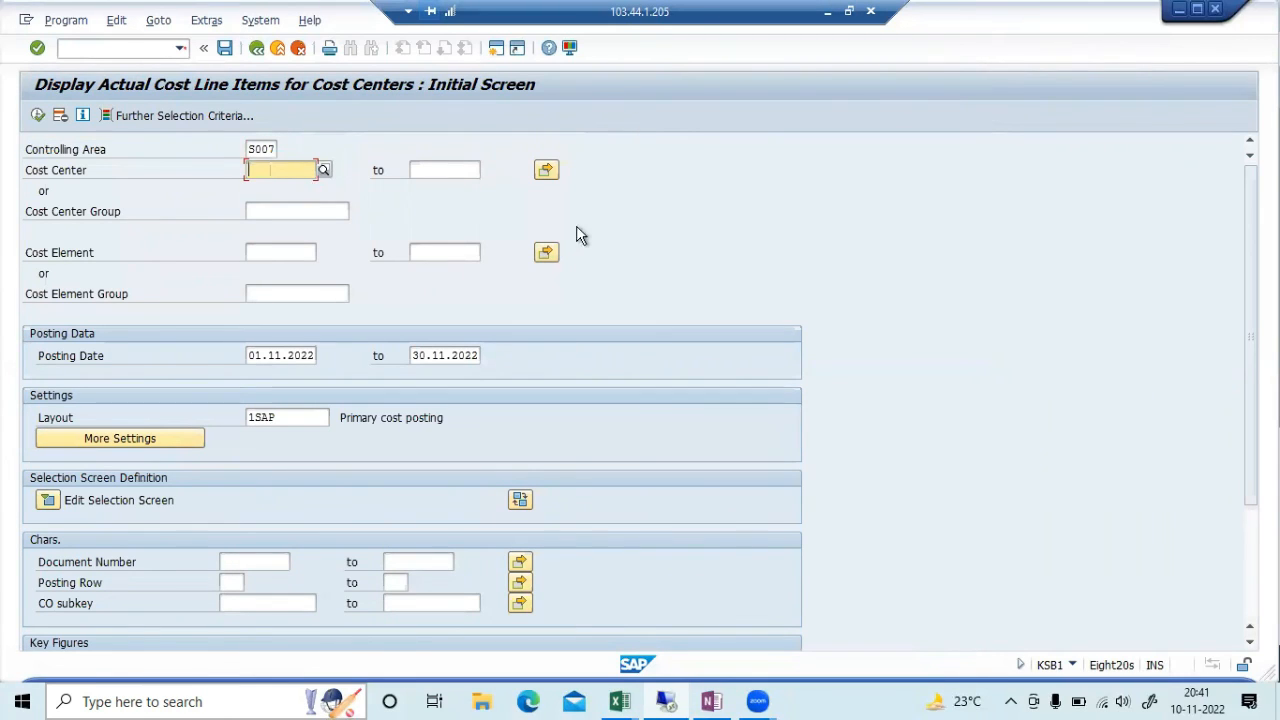
left_click(37, 115)
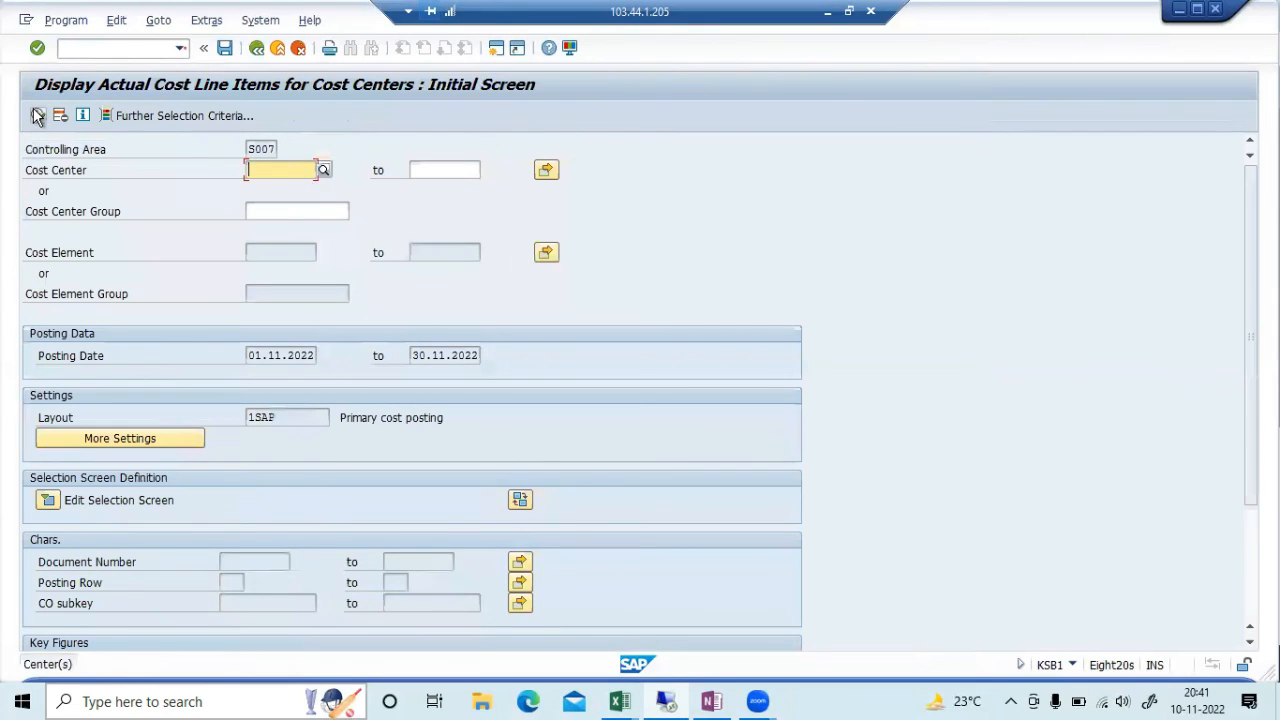
left_click(37, 115)
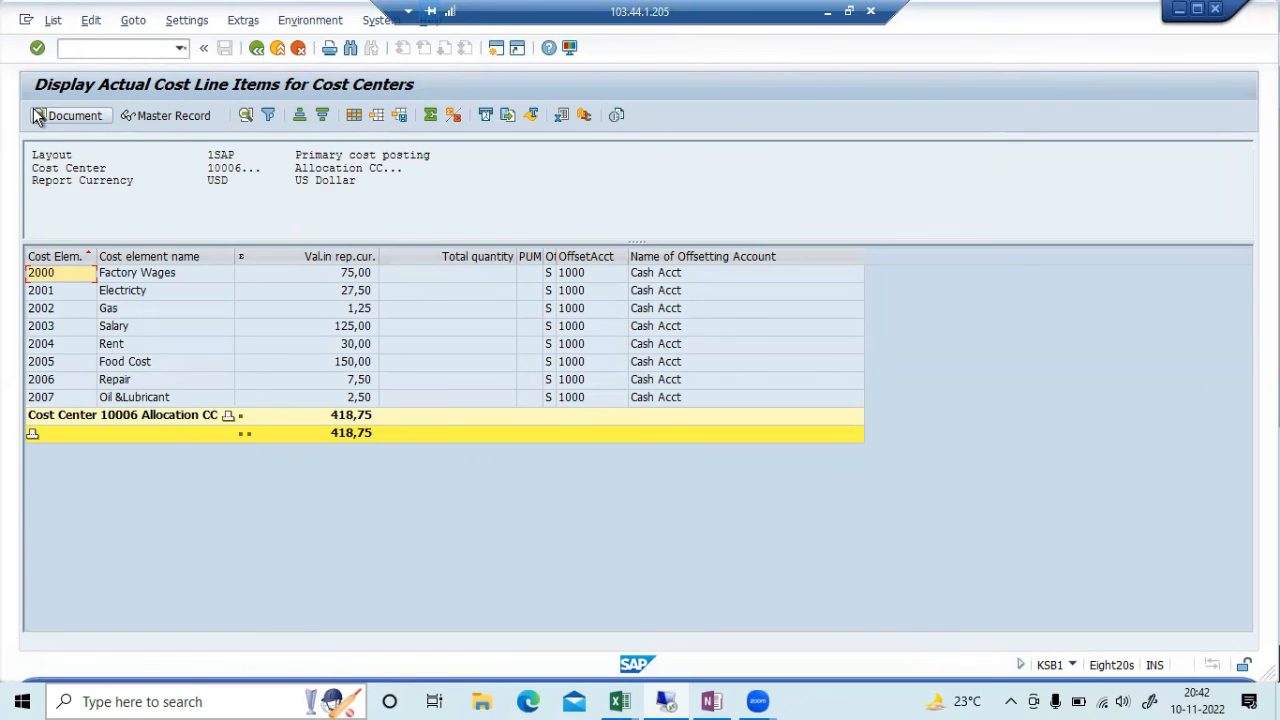
Check the Excel test log and OneNote class notes, then return to the cost center line items
left_click(826, 12)
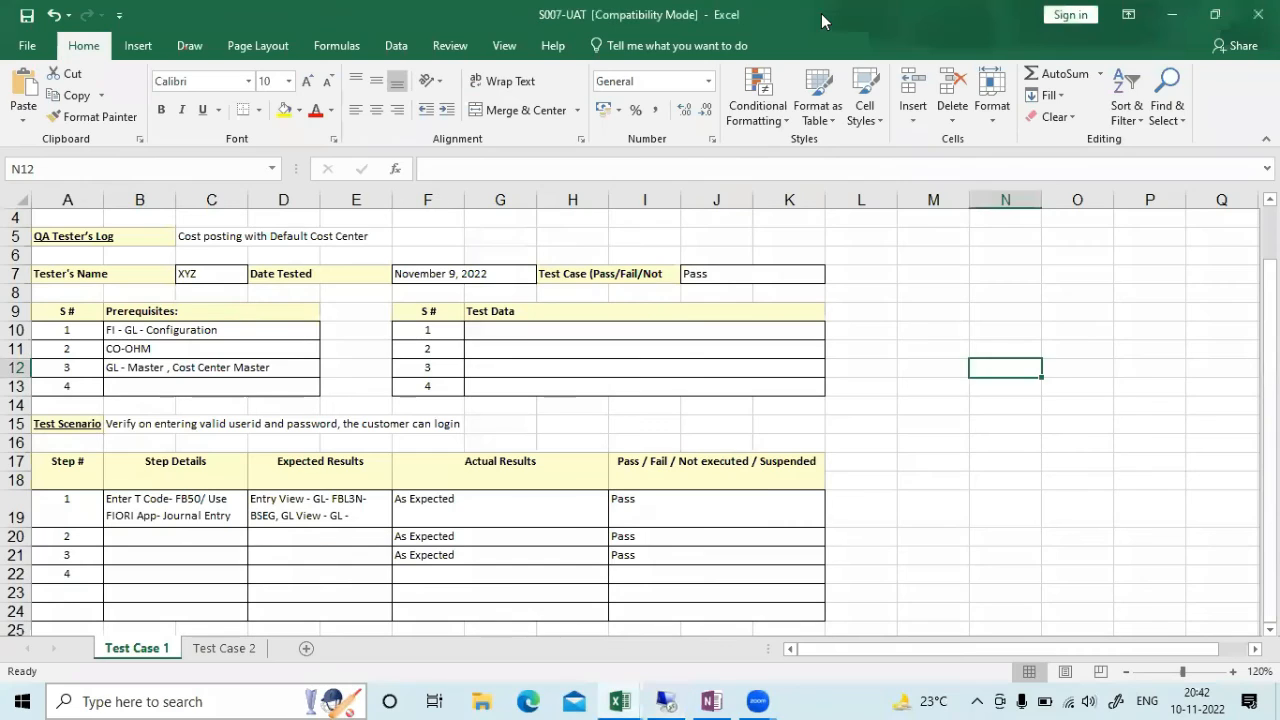
left_click(712, 701)
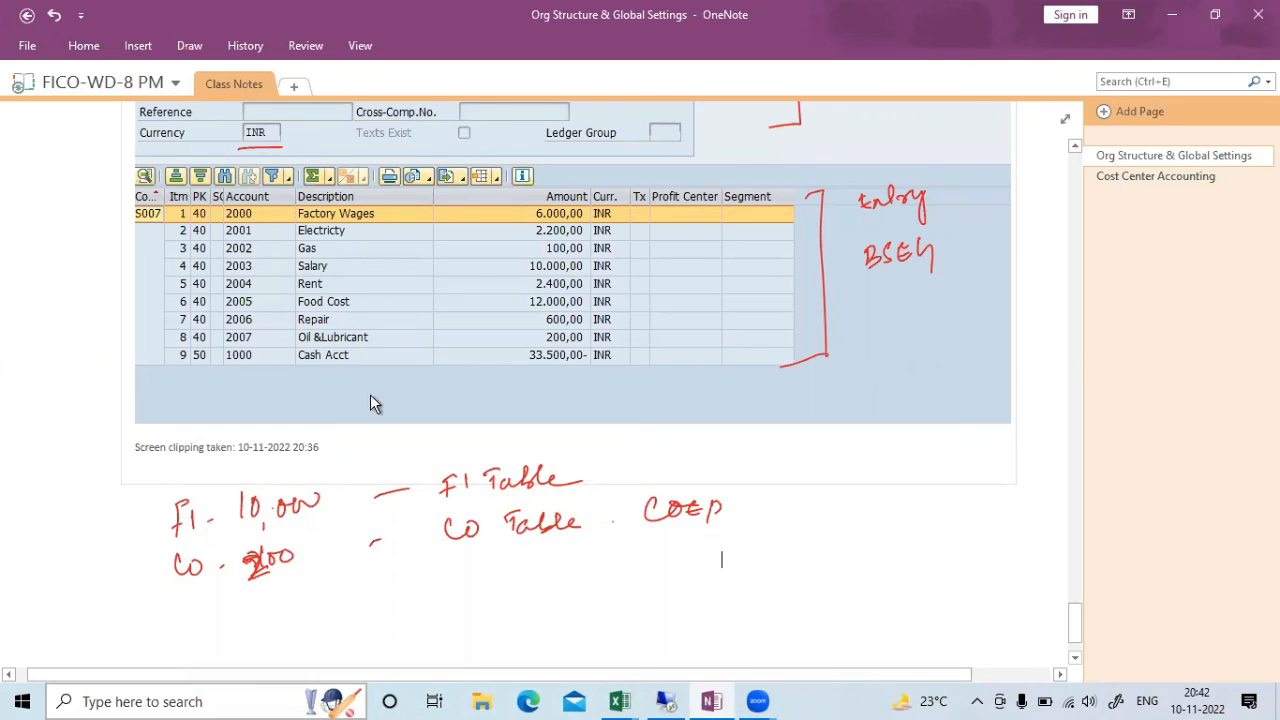
key("alt+Tab")
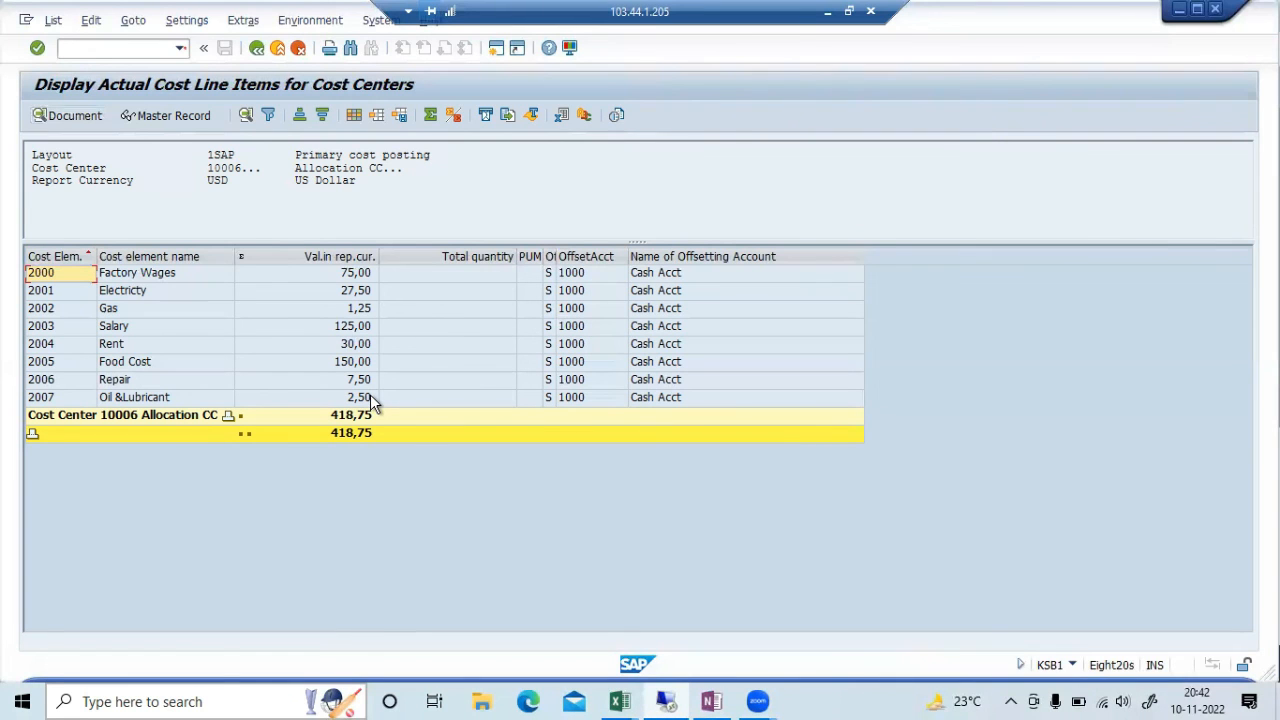
Trace the Factory Wages line to journal entry 10000, go back, and switch to the FAGLL03 G/L window
left_click(185, 274)
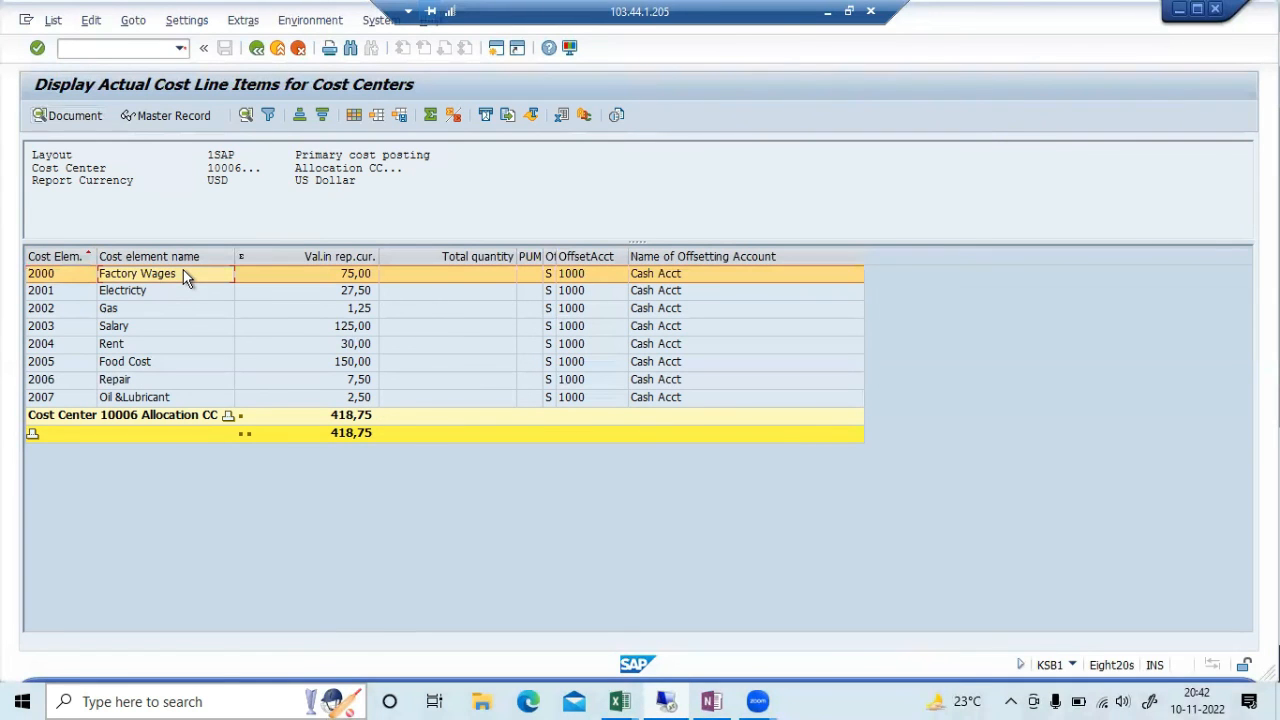
double_click(183, 273)
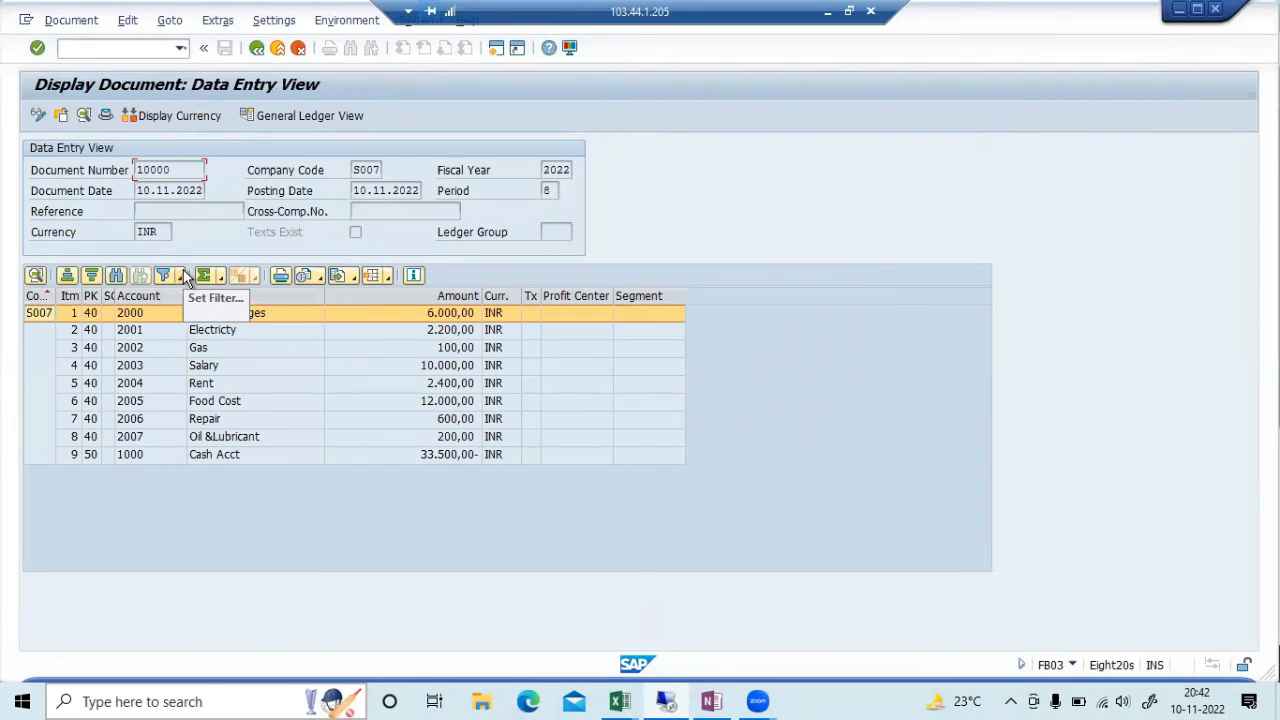
left_click(256, 47)
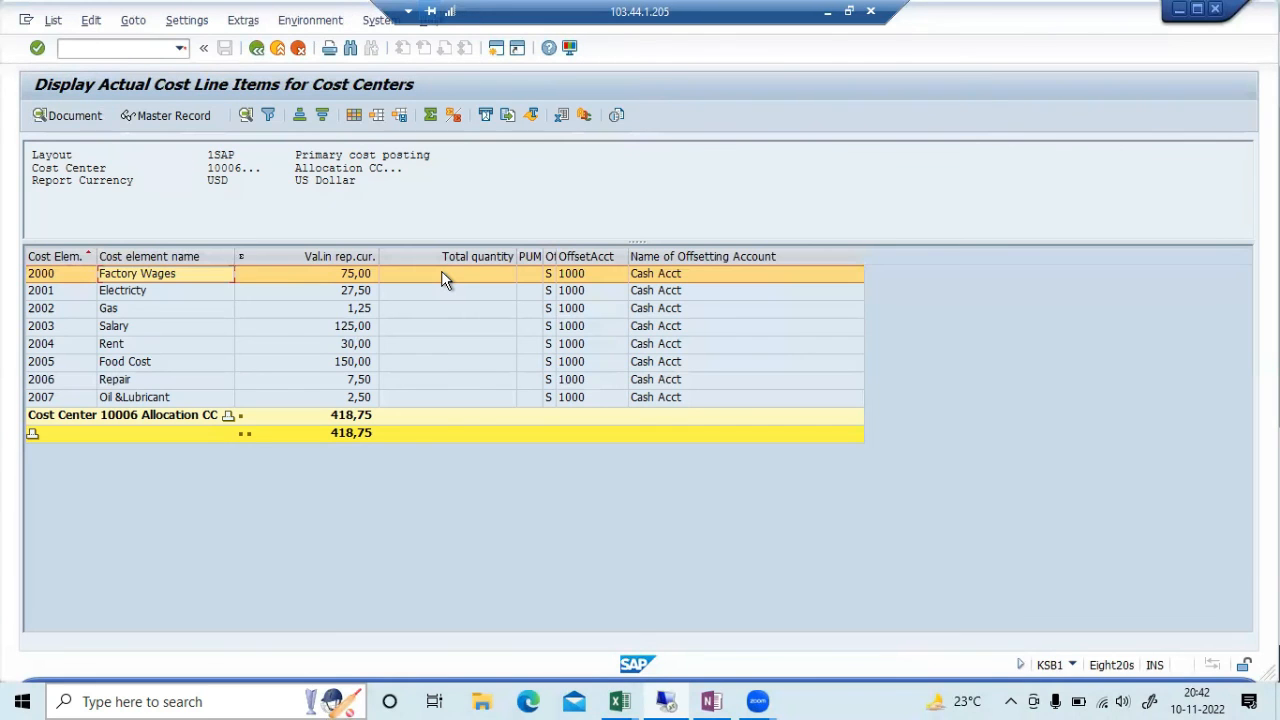
double_click(441, 270)
key("alt+Tab")
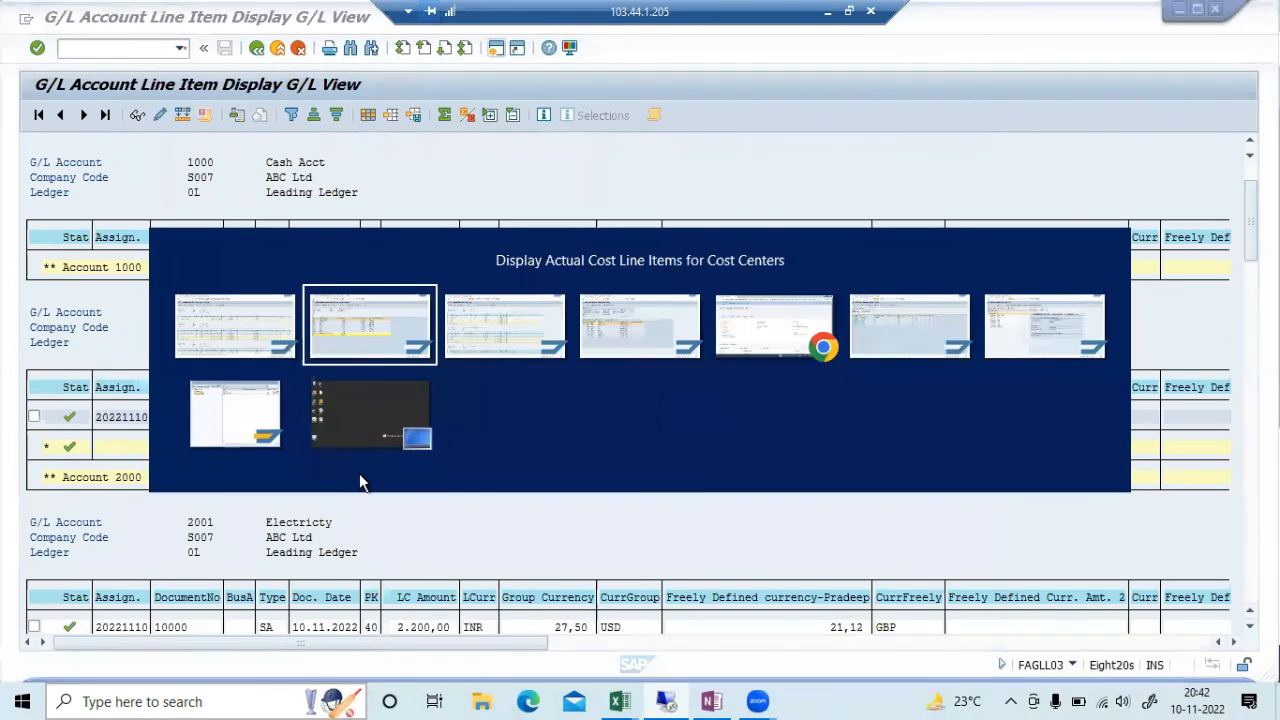
For journal entry 10000, list its linked accounting documents via Environment > Document Environment
key("alt+Tab")
key("alt+Tab")
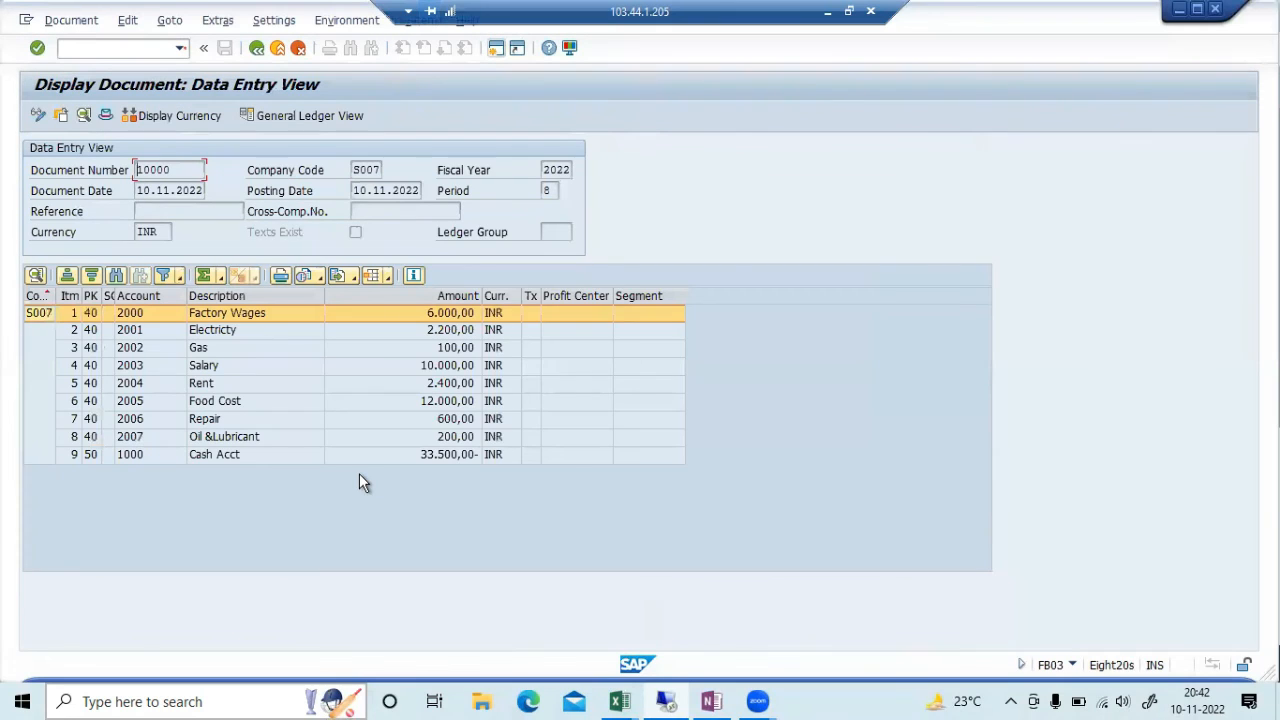
left_click(371, 22)
mouse_move(370, 110)
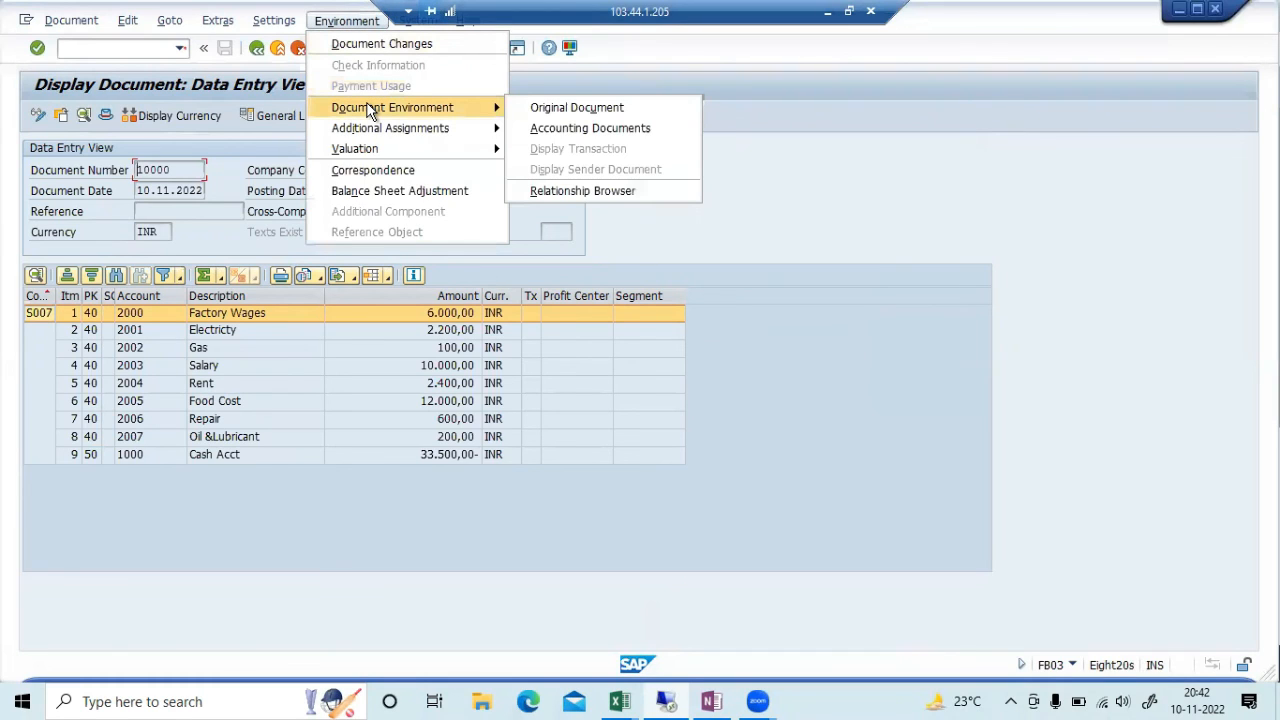
left_click(653, 128)
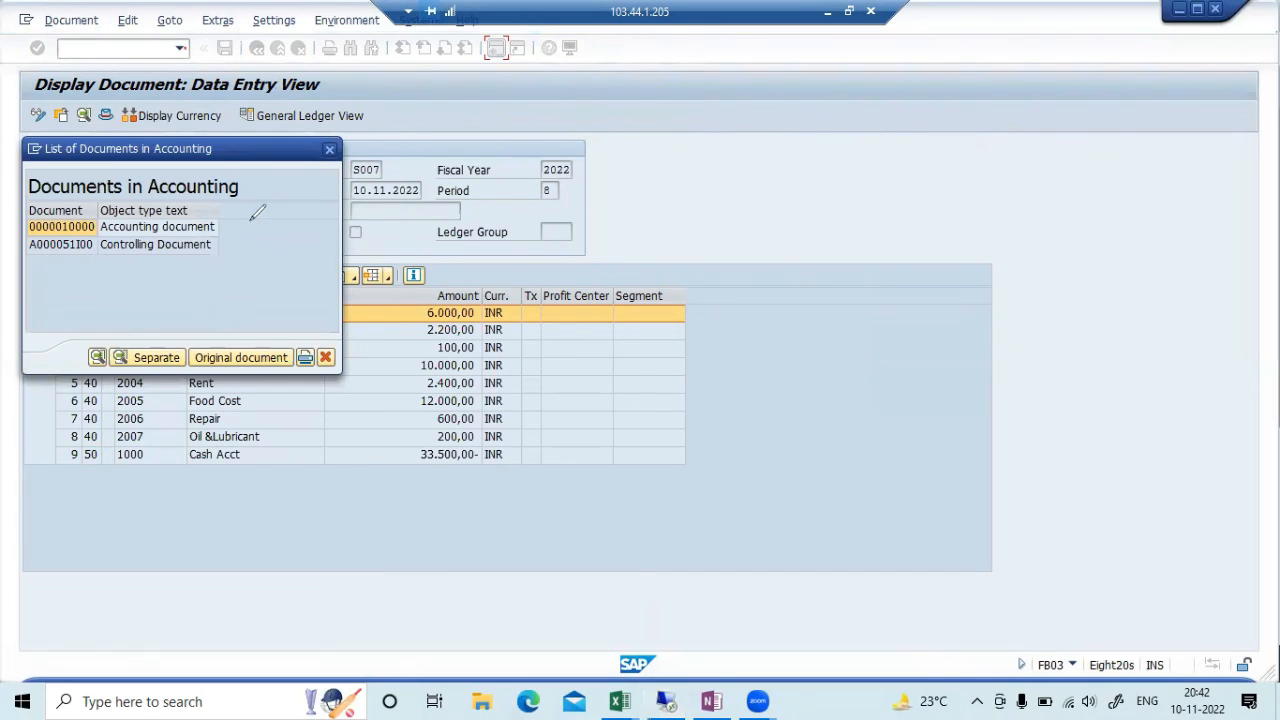
Annotate the list, ticking the accounting document and underlining controlling document A000051I00 with arrows and notes
left_click_drag(250, 218, 307, 196)
mouse_move(70, 266)
left_mouse_down()
mouse_move(74, 350)
mouse_move(120, 317)
left_mouse_up()
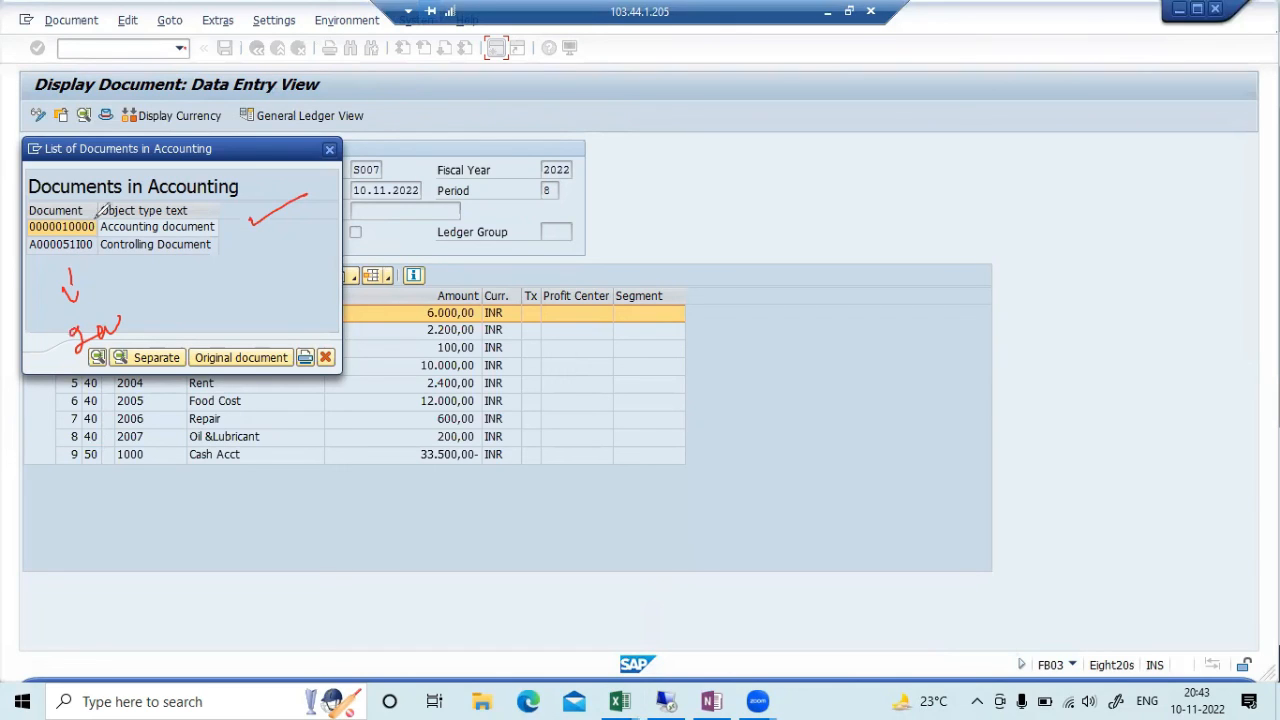
mouse_move(28, 268)
left_mouse_down()
mouse_move(90, 258)
mouse_move(18, 244)
mouse_move(106, 232)
mouse_move(92, 270)
left_mouse_up()
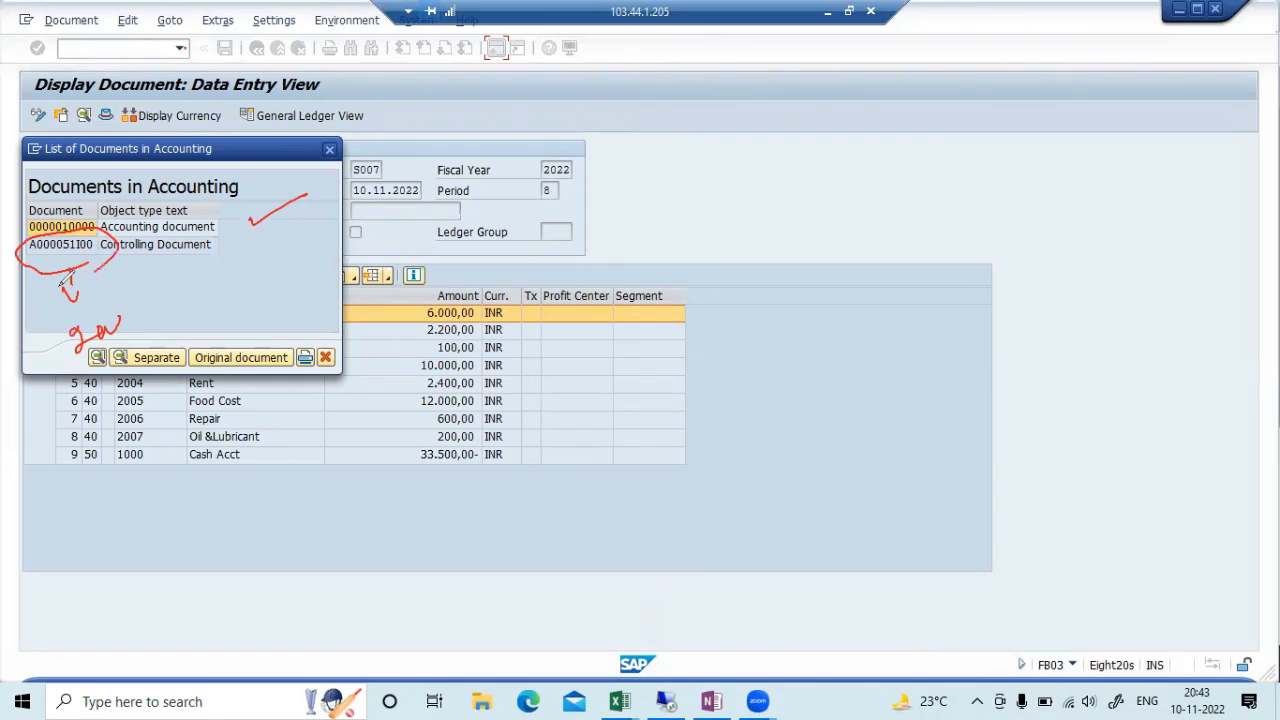
mouse_move(264, 284)
left_mouse_down()
mouse_move(386, 241)
mouse_move(380, 250)
left_mouse_up()
left_click_drag(427, 215, 424, 233)
mouse_move(431, 224)
left_mouse_down()
mouse_move(516, 206)
mouse_move(532, 218)
left_mouse_up()
left_click_drag(418, 266, 578, 225)
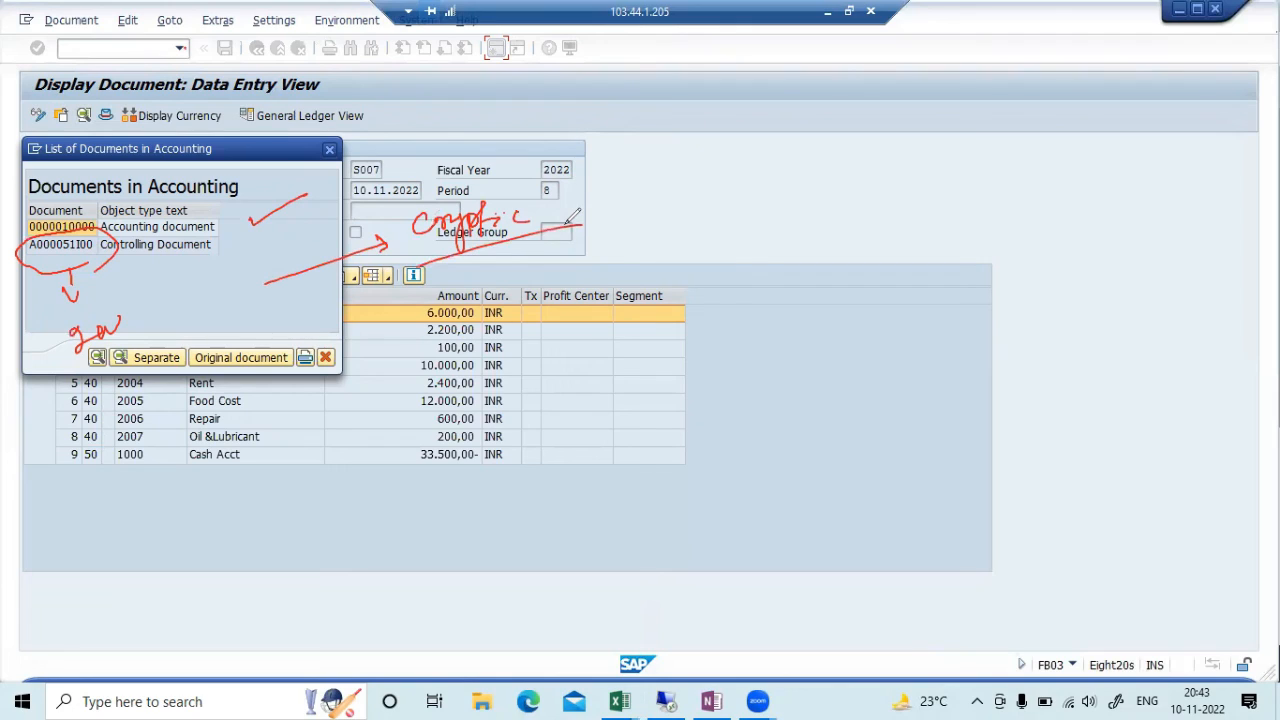